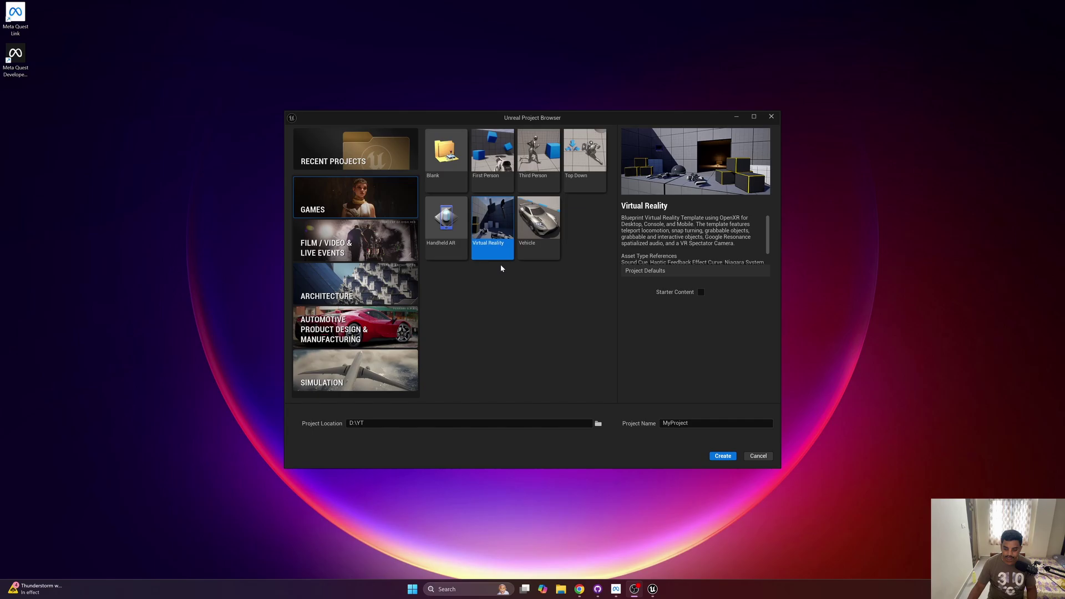
# - Enter PassthroughTran as the project name, trimmed under 20 characters, and create the project
pyautogui.click(715, 424)
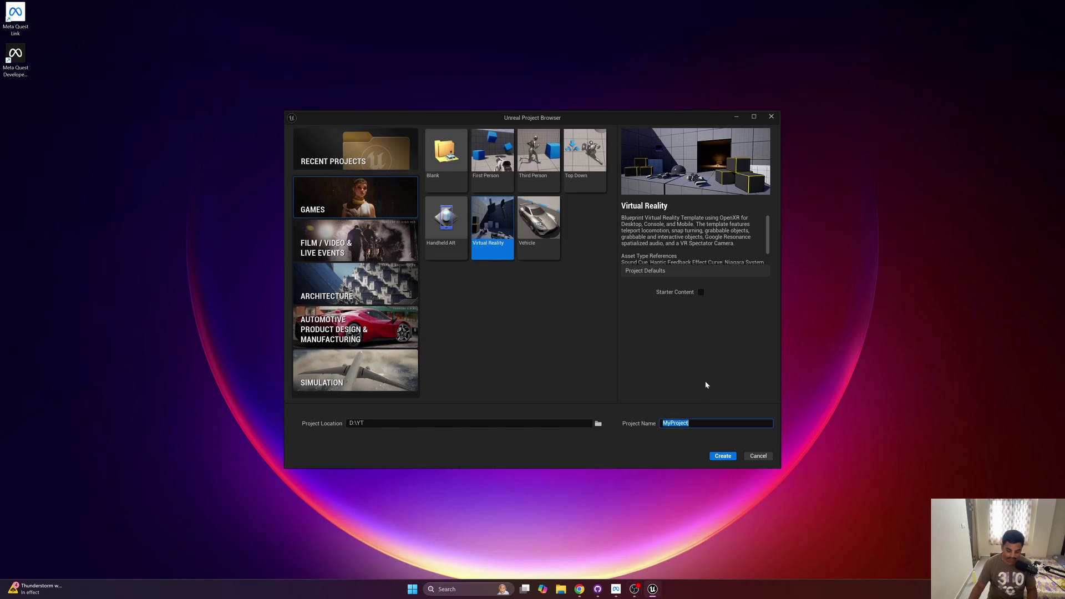
pyautogui.write('Pass')
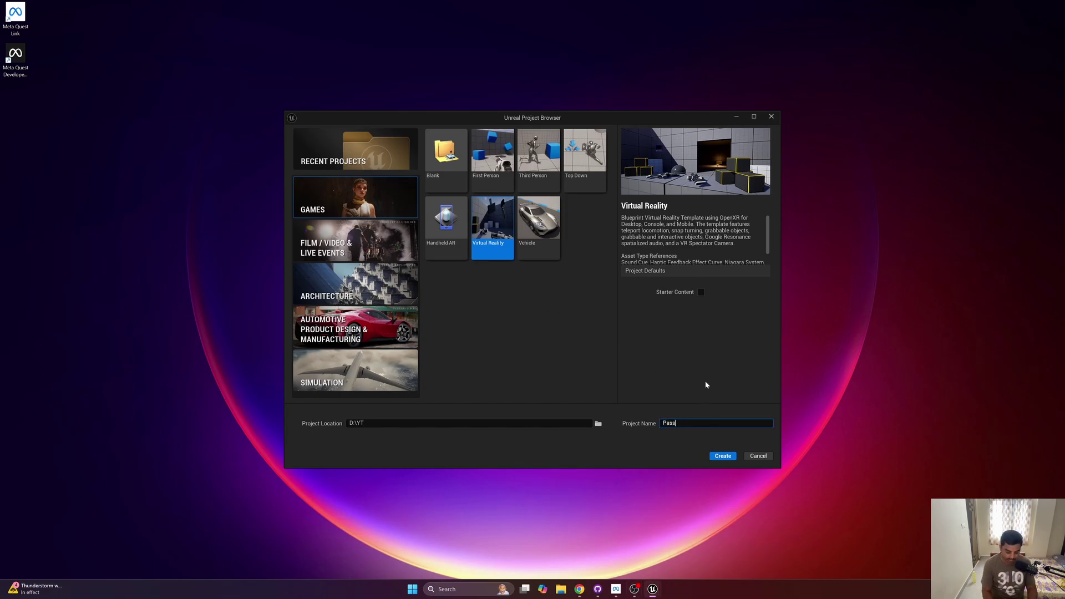
pyautogui.write('throughA')
pyautogui.press('BackSpace')
pyautogui.write('T')
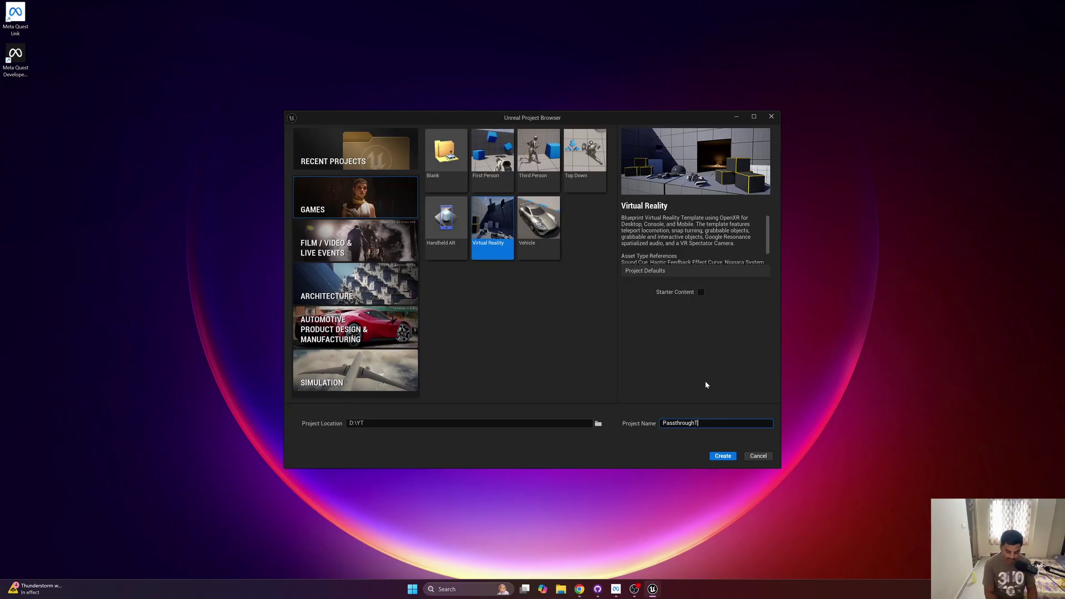
pyautogui.write('ransition')
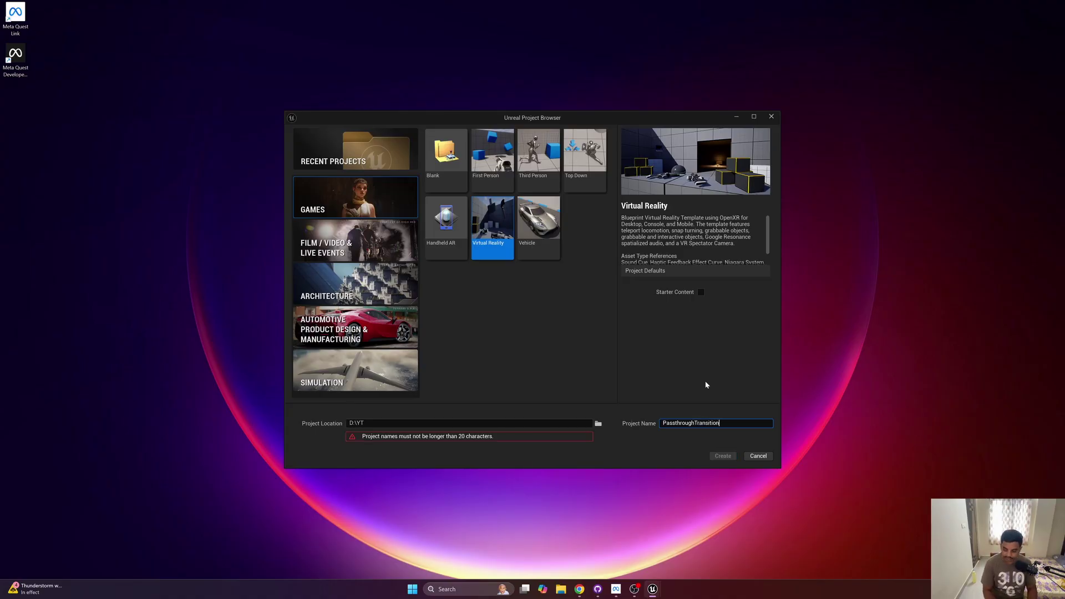
pyautogui.press('BackSpace')
pyautogui.press('BackSpace')
pyautogui.press('BackSpace')
pyautogui.press('BackSpace')
pyautogui.press('BackSpace')
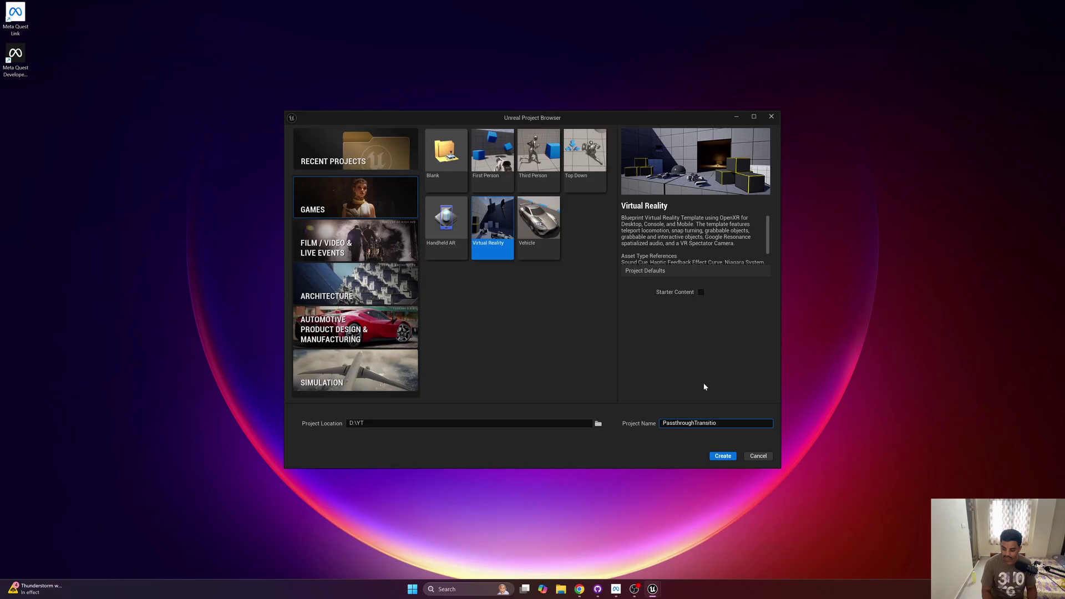
pyautogui.press('BackSpace')
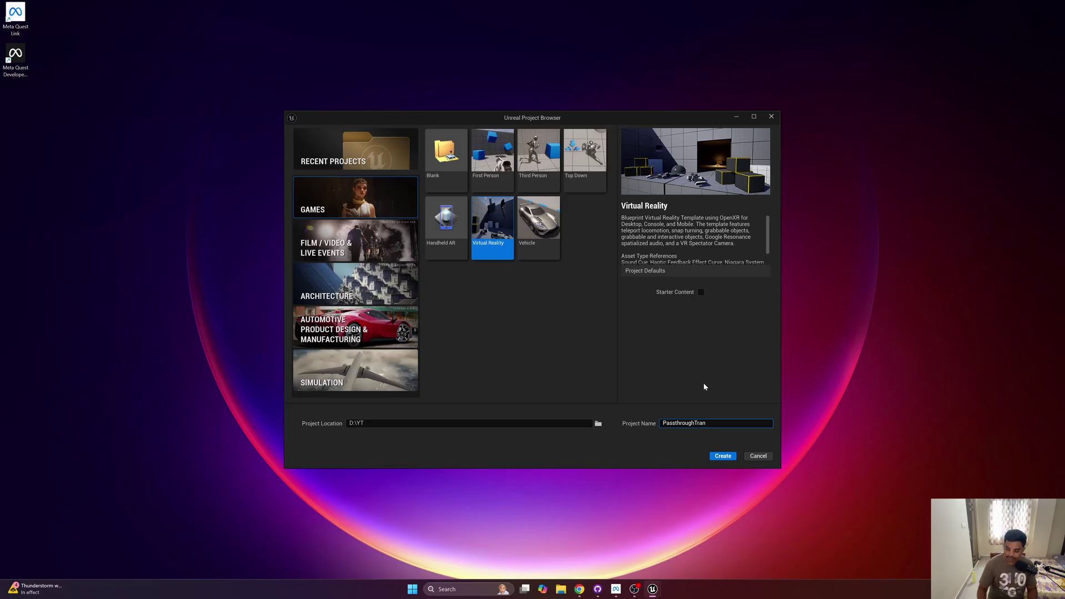
pyautogui.click(727, 456)
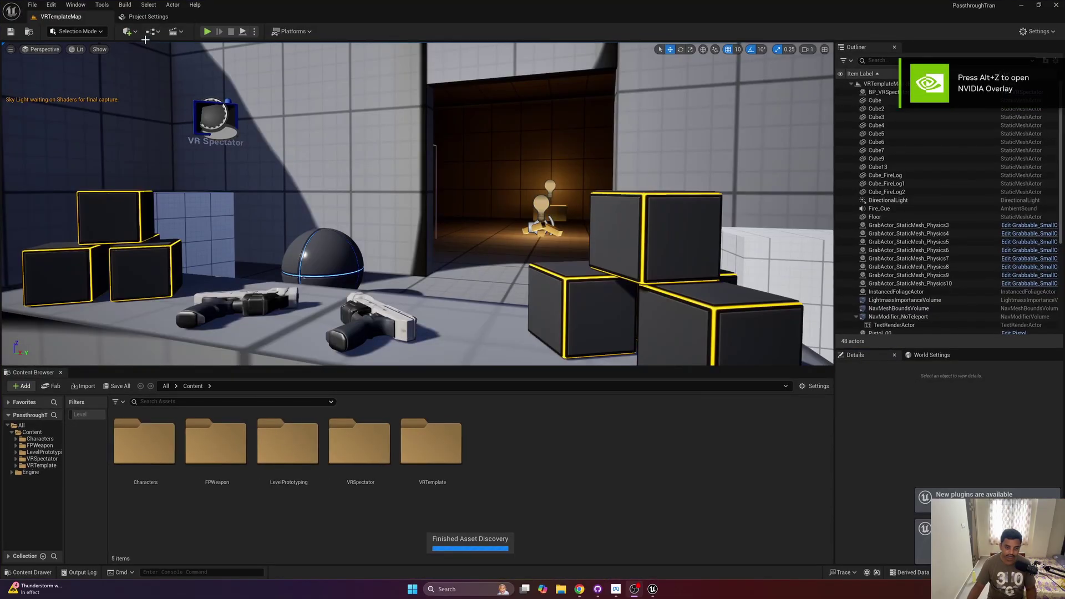
# - Find the Meta XR plugin by searching 'Meta xr', enable it, and restart the editor
pyautogui.click(146, 17)
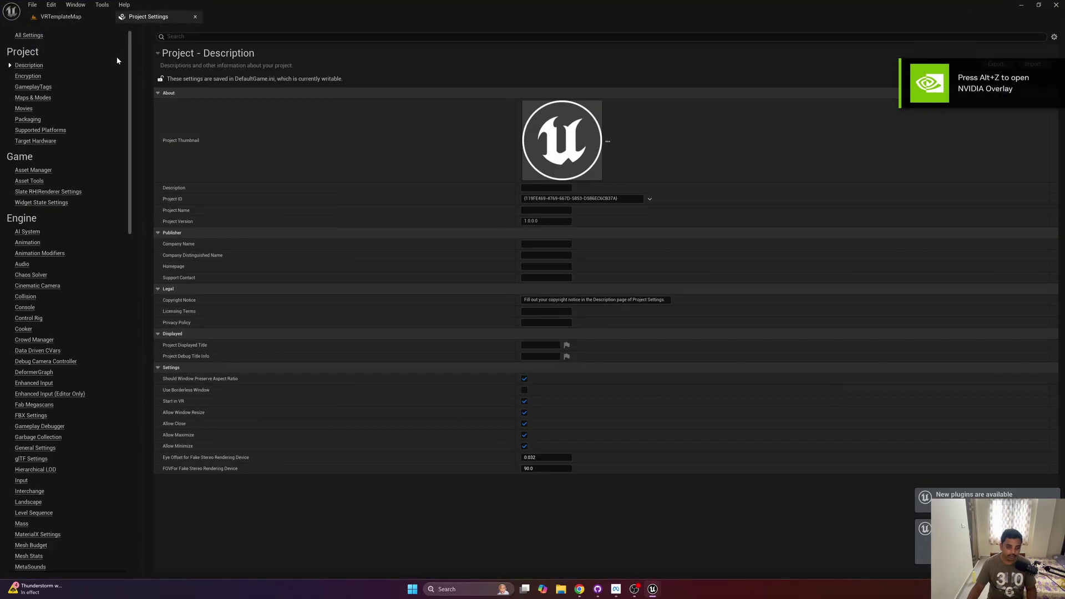
pyautogui.click(61, 16)
pyautogui.click(51, 4)
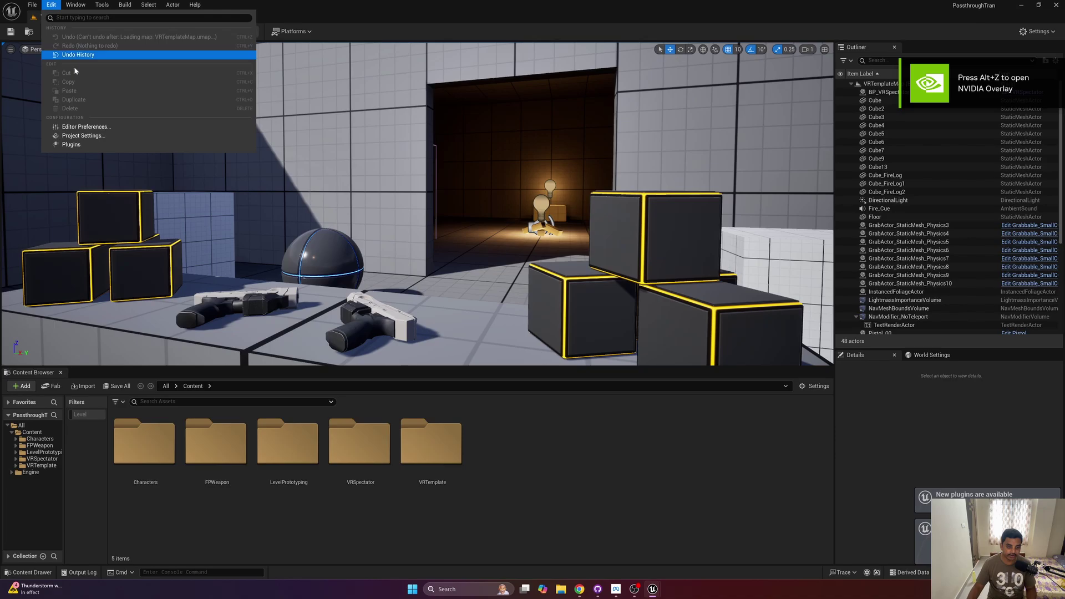
pyautogui.click(97, 137)
pyautogui.click(51, 5)
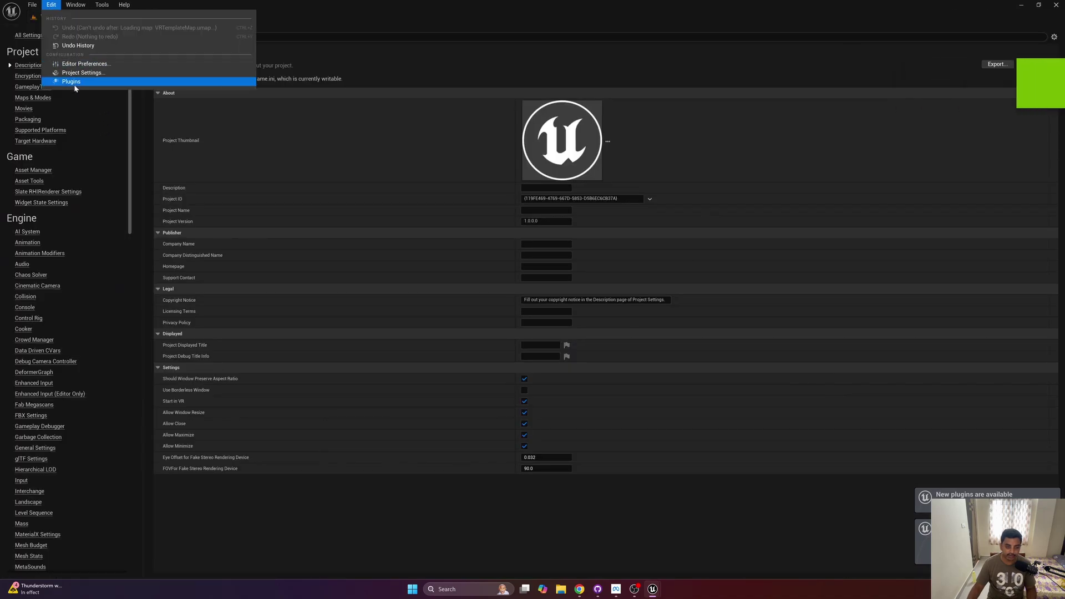
pyautogui.click(72, 84)
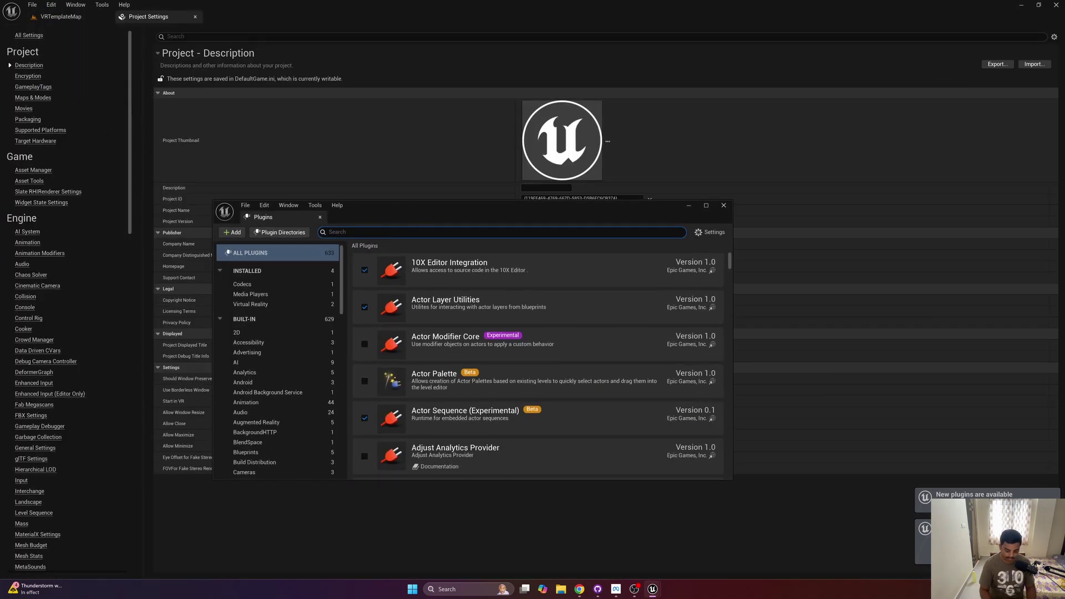
pyautogui.write('Meta xr')
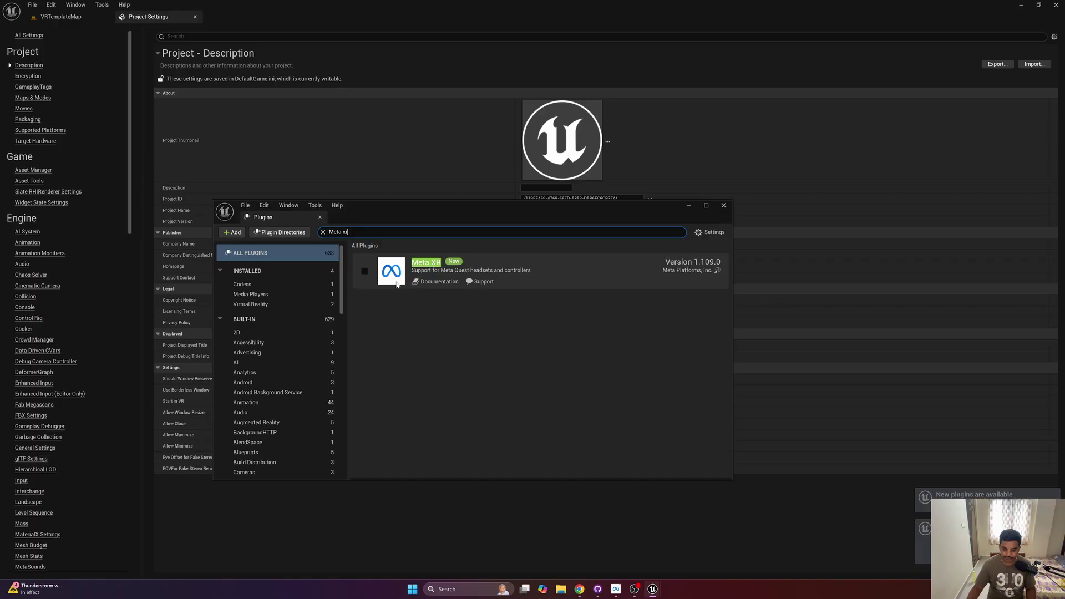
pyautogui.click(364, 272)
pyautogui.click(690, 463)
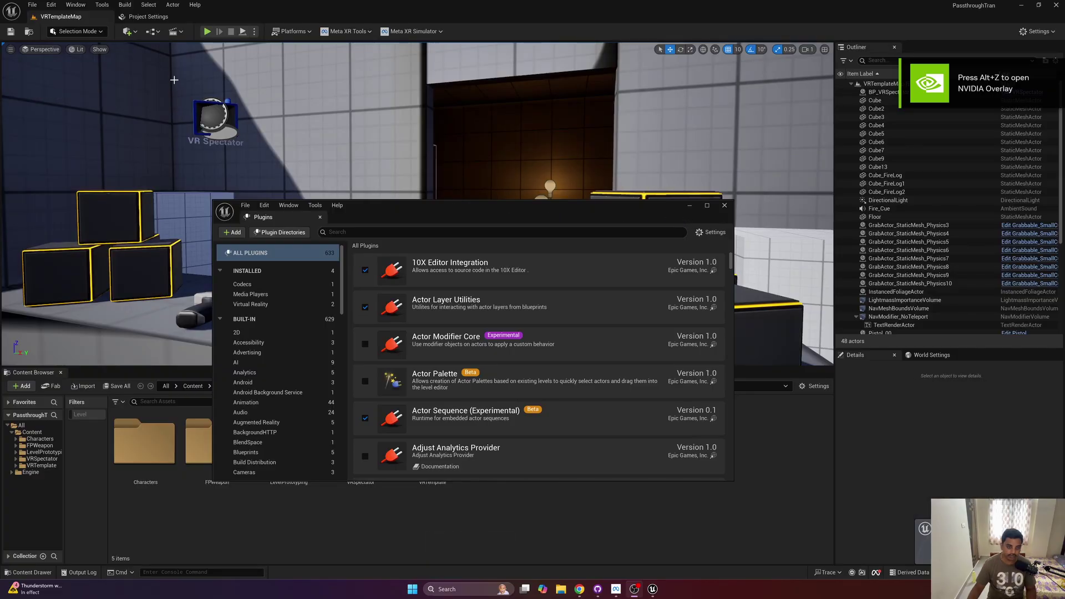
pyautogui.click(153, 19)
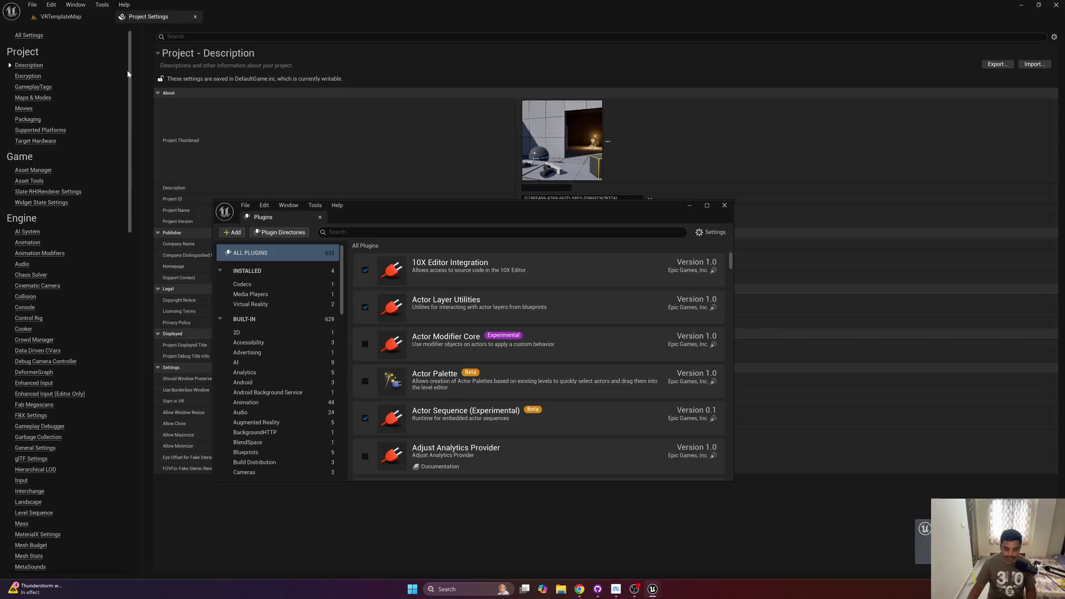
# - In the Meta XR plugin settings, set Color Space to Quest 1 and tick Passthrough Enabled
pyautogui.click(728, 205)
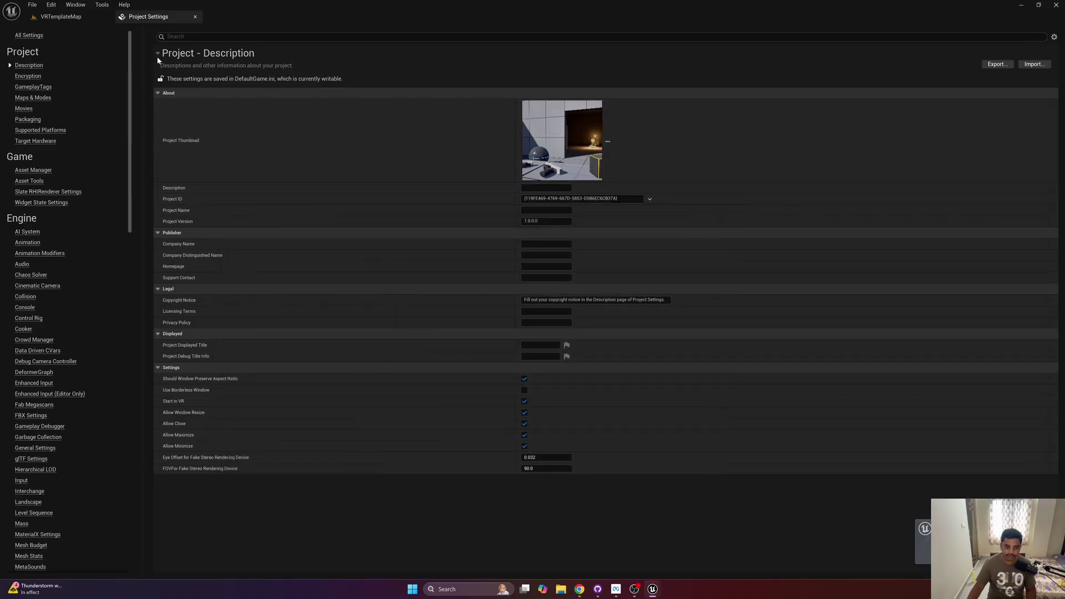
pyautogui.scroll(-15, 117, 347)
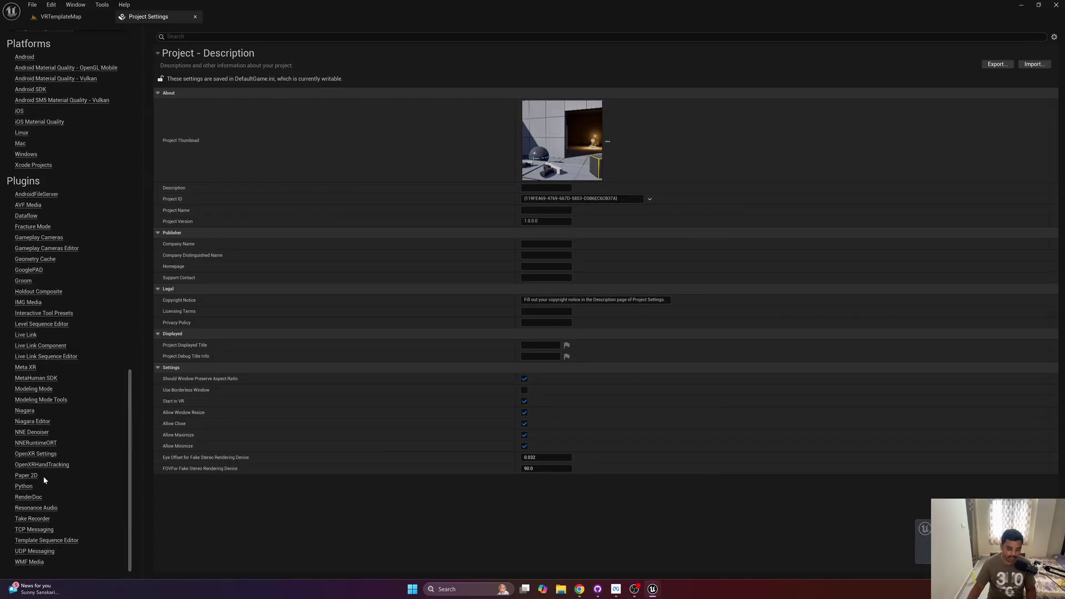
pyautogui.click(25, 367)
pyautogui.scroll(-3, 521, 284)
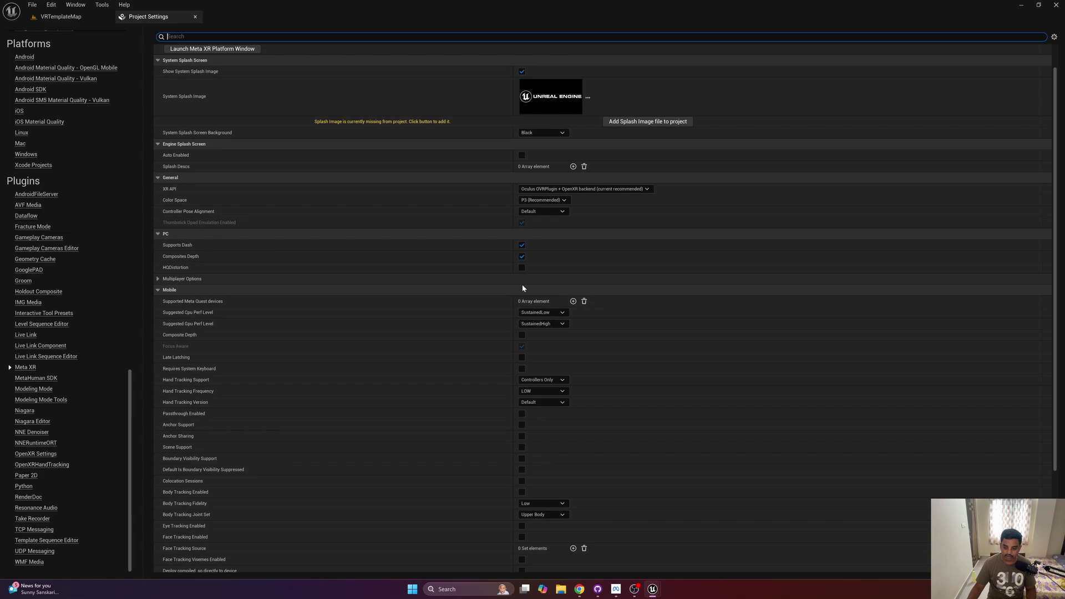
pyautogui.click(566, 199)
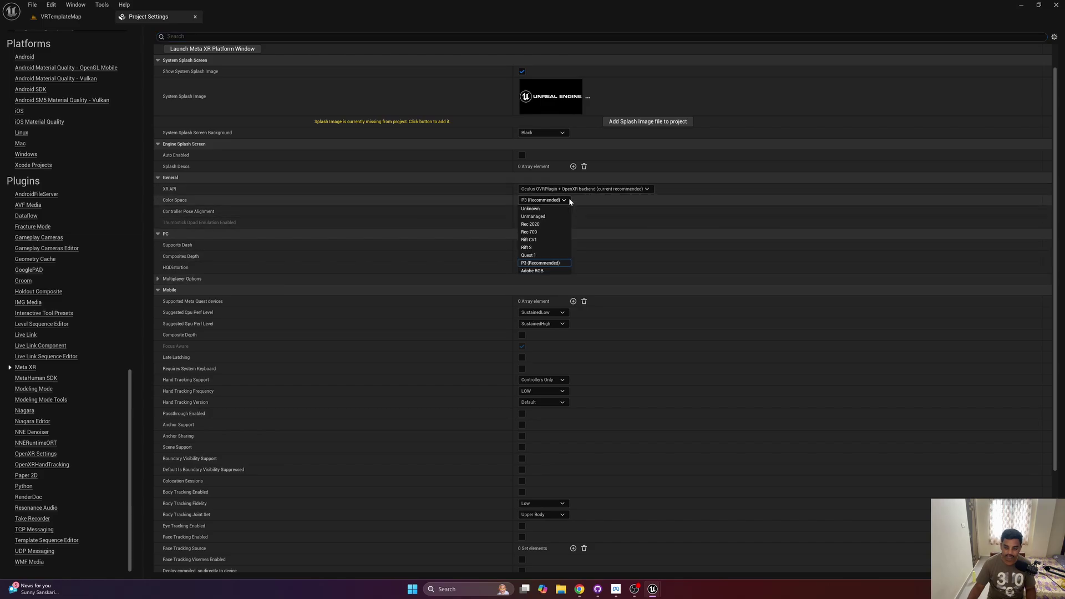
pyautogui.click(539, 256)
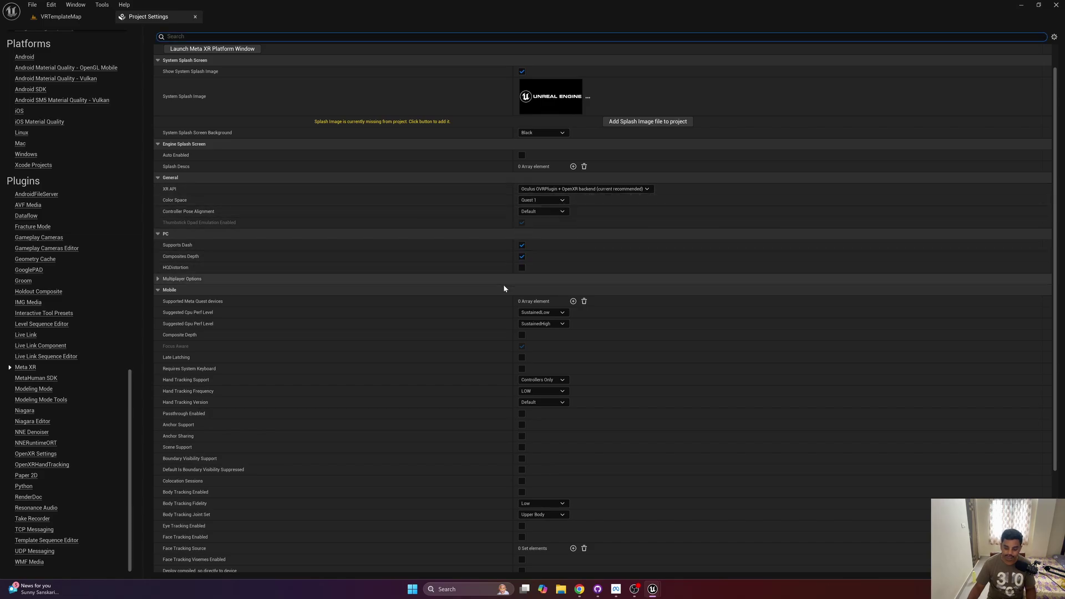
pyautogui.scroll(-5, 491, 301)
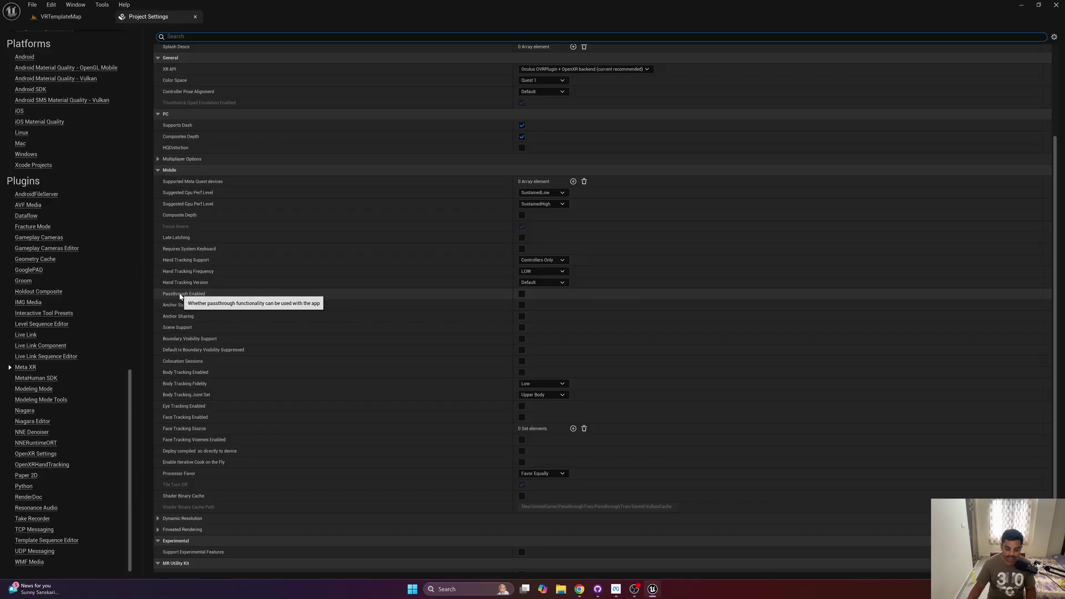
pyautogui.click(521, 294)
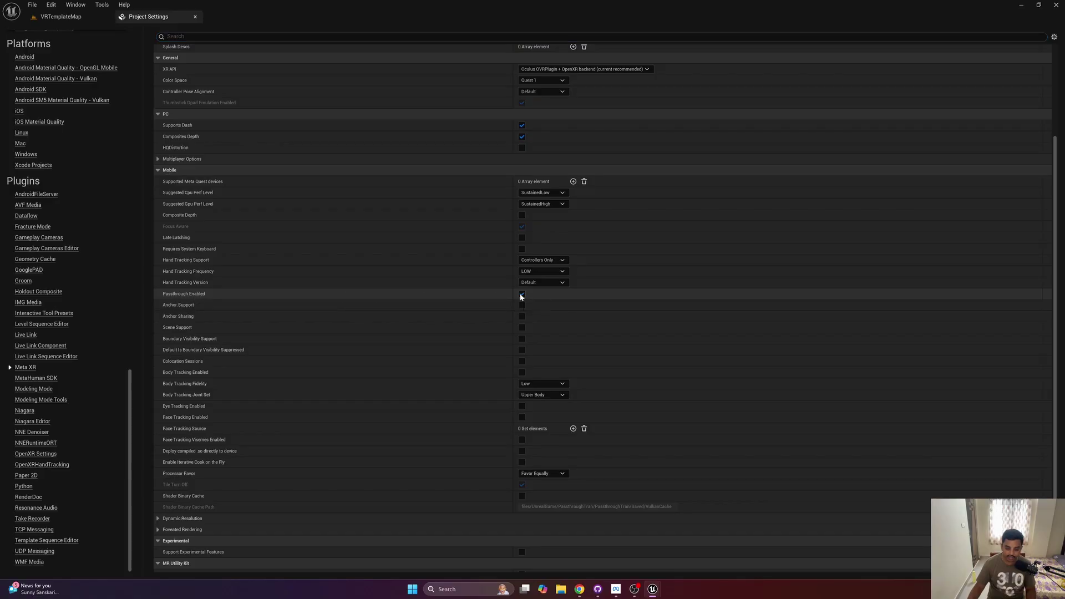
# - Return to the VRTemplateMap level and show its World Settings
pyautogui.click(61, 17)
pyautogui.moveTo(514, 264)
pyautogui.mouseDown(button='right')
pyautogui.moveTo(576, 260)
pyautogui.moveTo(499, 266)
pyautogui.moveTo(516, 269)
pyautogui.mouseUp(button='right')
pyautogui.click(930, 355)
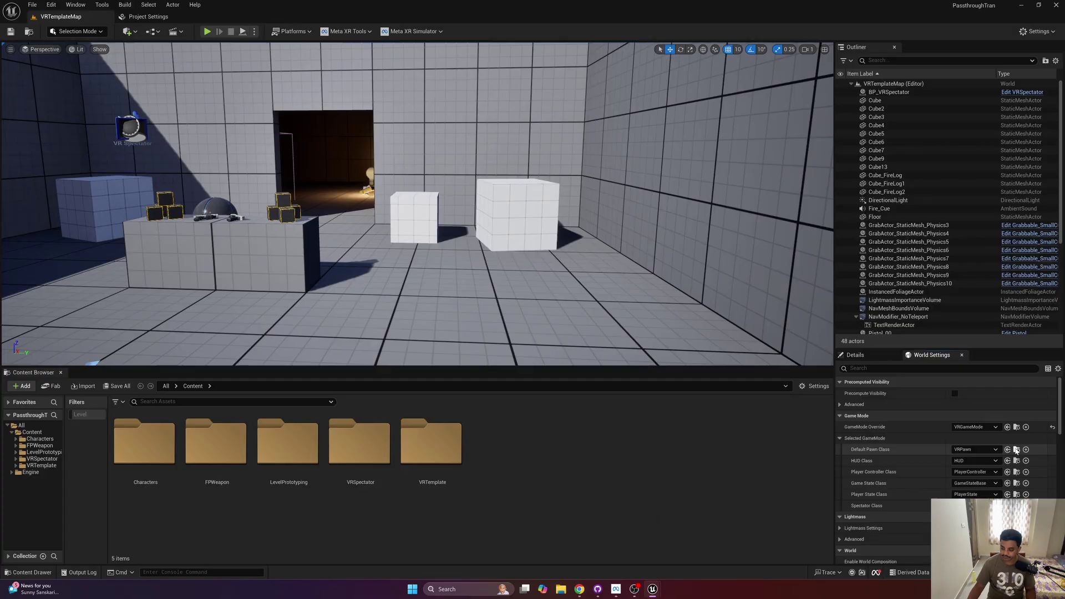
# - Open the VRPawn blueprint from the Blueprints folder, docked with the other tabs
pyautogui.click(1016, 449)
pyautogui.scroll(-2, 427, 500)
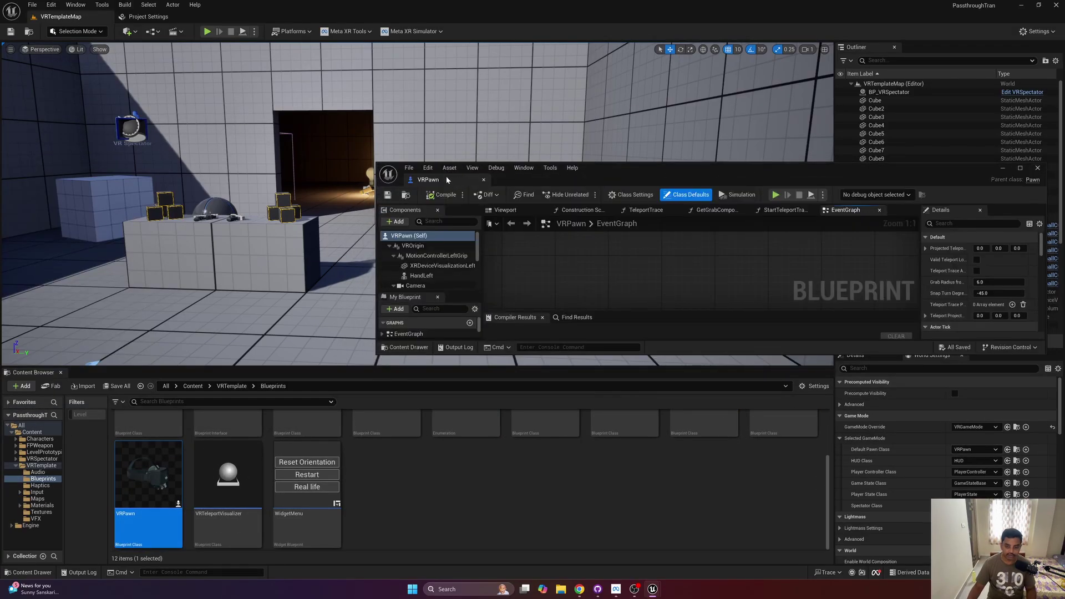
pyautogui.moveTo(410, 173); pyautogui.dragTo(281, 19)
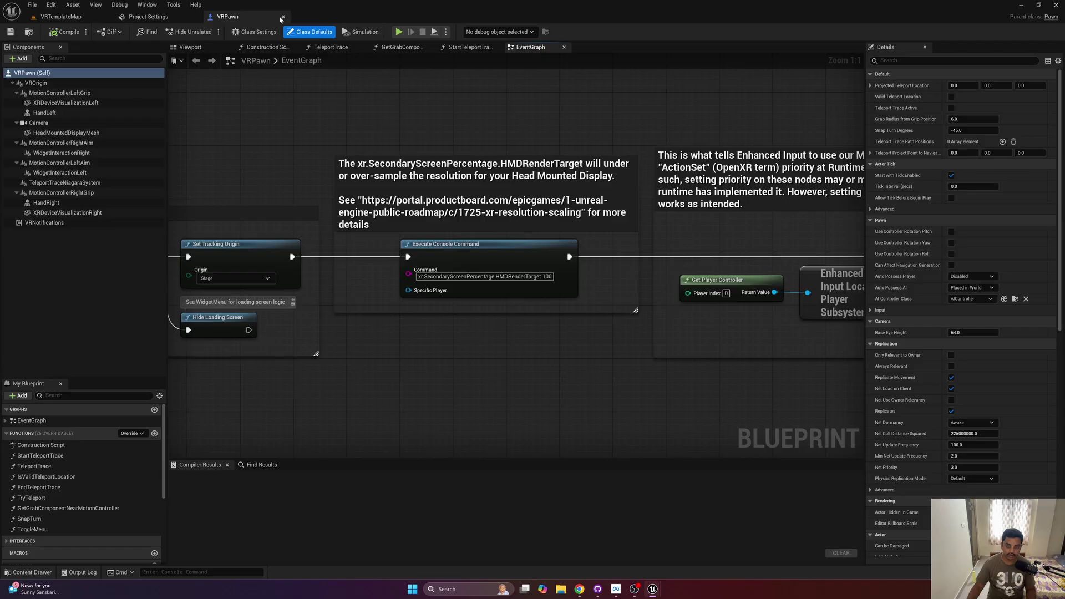
# - Find the Menu Toggle nodes in the EventGraph and box-select the left toggle event and Toggle Menu node
pyautogui.scroll(-5, 427, 314)
pyautogui.moveTo(427, 314); pyautogui.dragTo(388, 183, button='right')
pyautogui.scroll(4, 442, 286)
pyautogui.moveTo(442, 286); pyautogui.dragTo(460, 294, button='right')
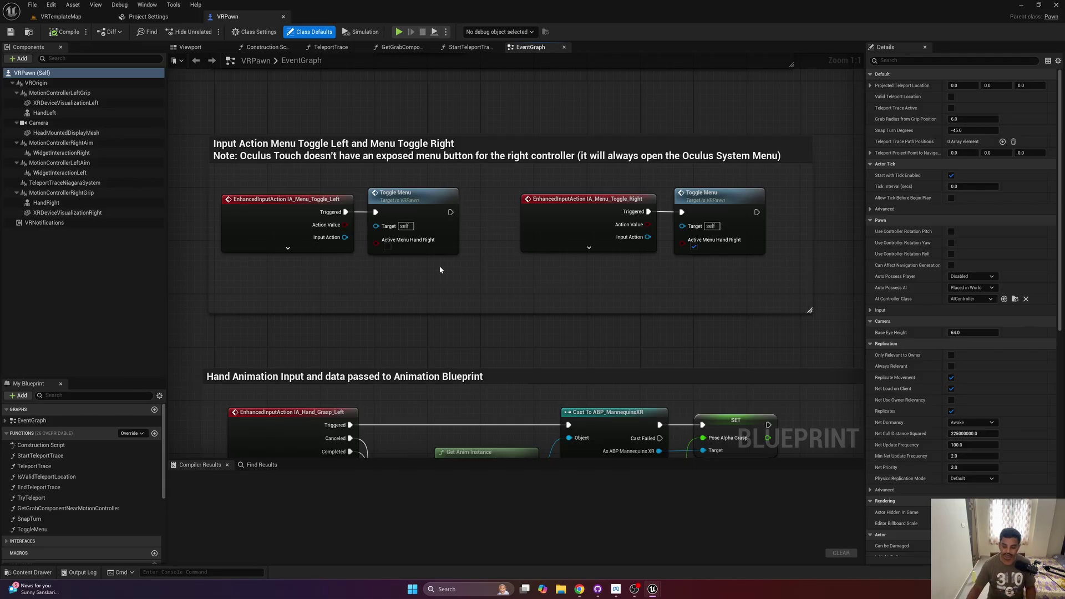
pyautogui.scroll(-2, 403, 278)
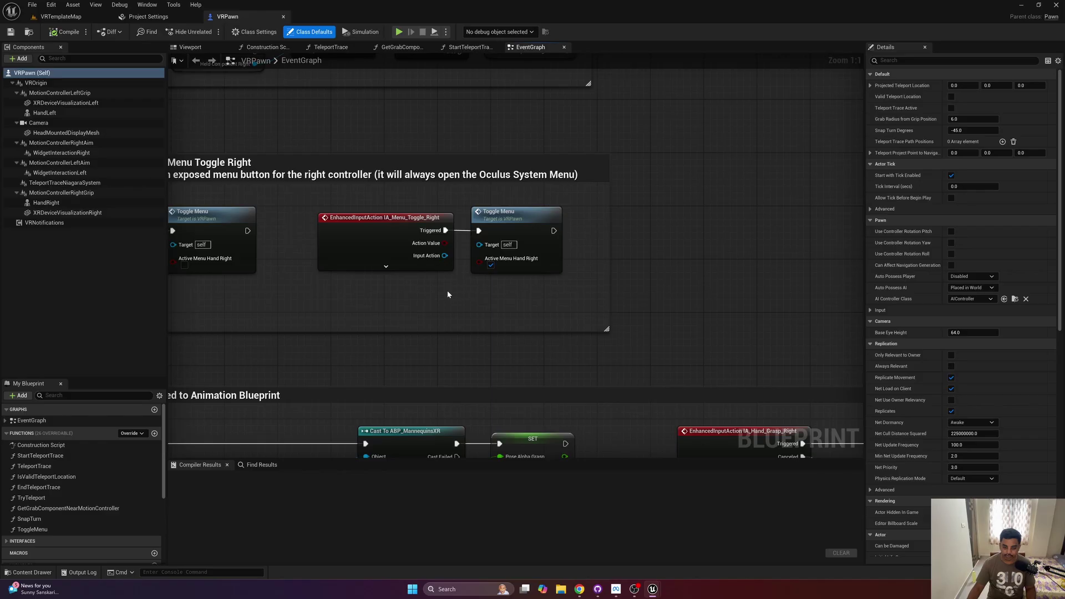
pyautogui.moveTo(377, 275); pyautogui.dragTo(169, 203)
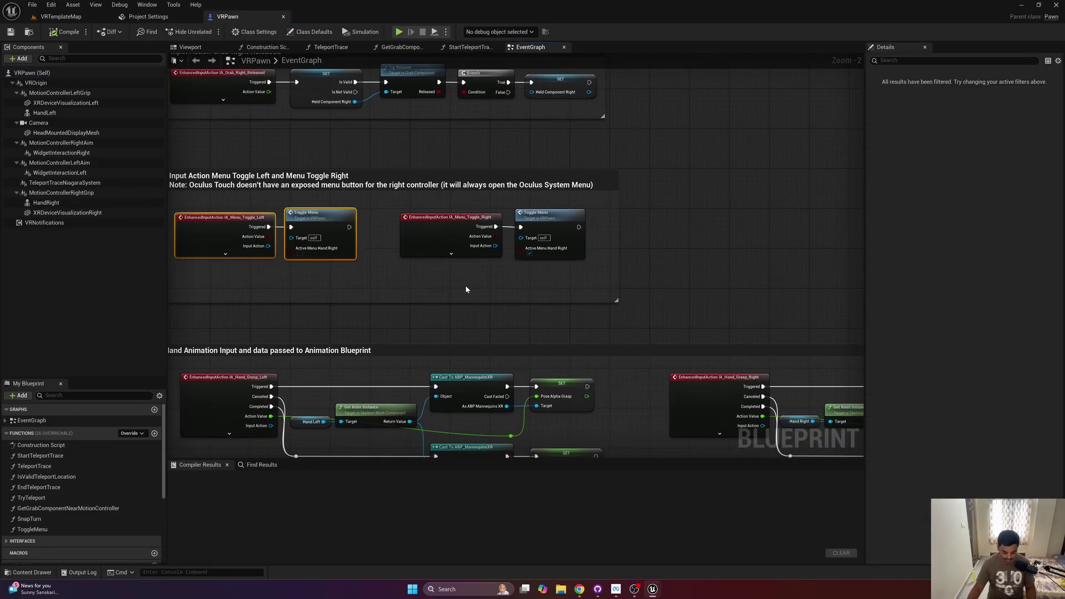
# - Move the IA_Menu_Toggle_Left event to empty space and delete its Toggle Menu node
pyautogui.press('Delete')
pyautogui.moveTo(597, 269); pyautogui.dragTo(501, 226, button='right')
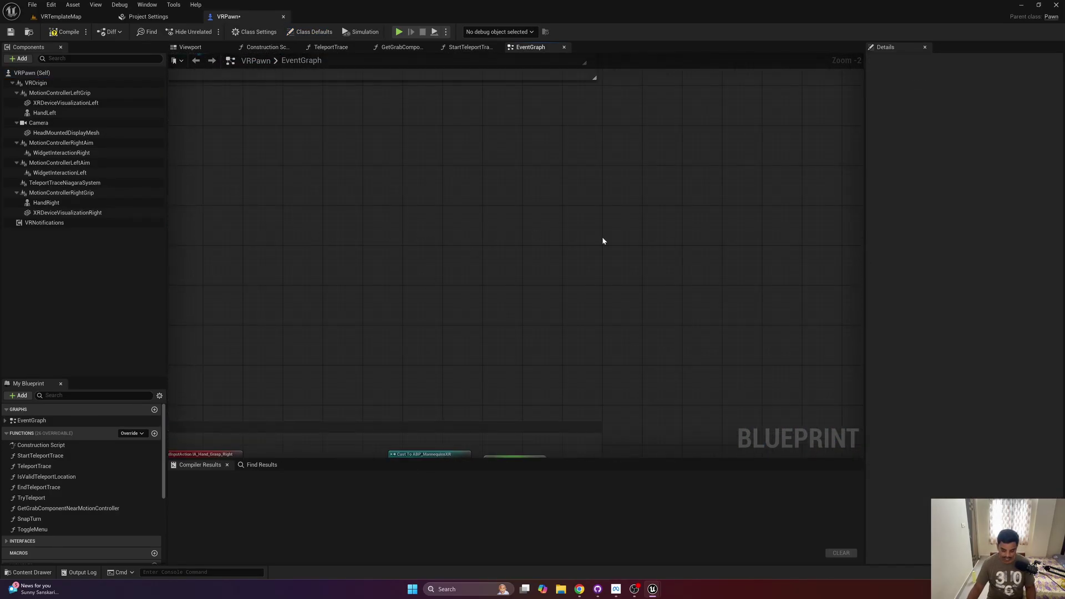
pyautogui.hotkey('ctrl', 'v')
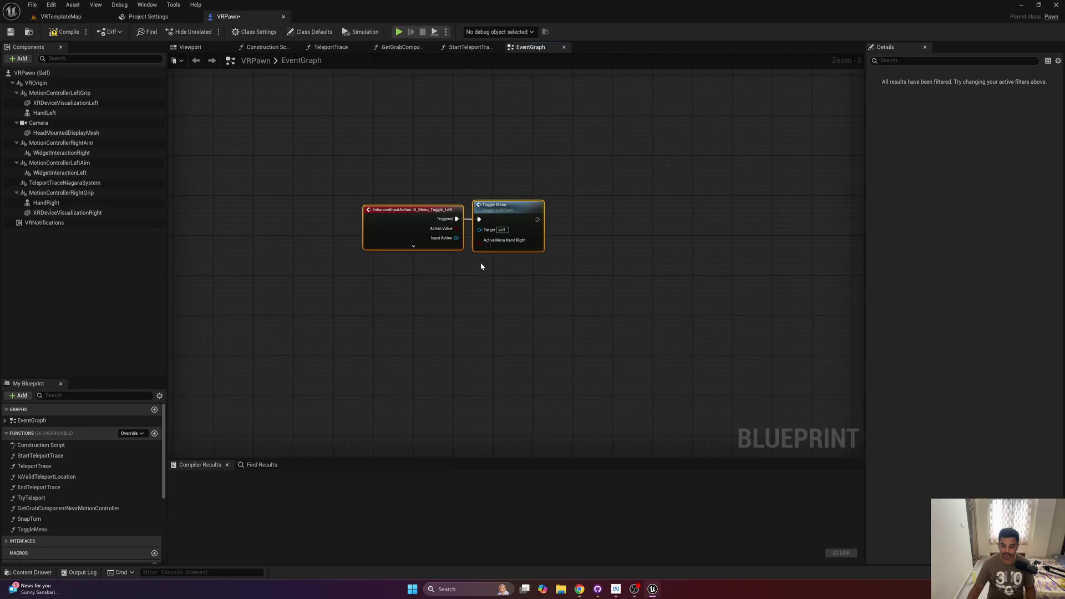
pyautogui.click(532, 244)
pyautogui.press('Delete')
# - Add a Flip Flop node after IA_Menu_Toggle_Left's Triggered output
pyautogui.scroll(2, 478, 224)
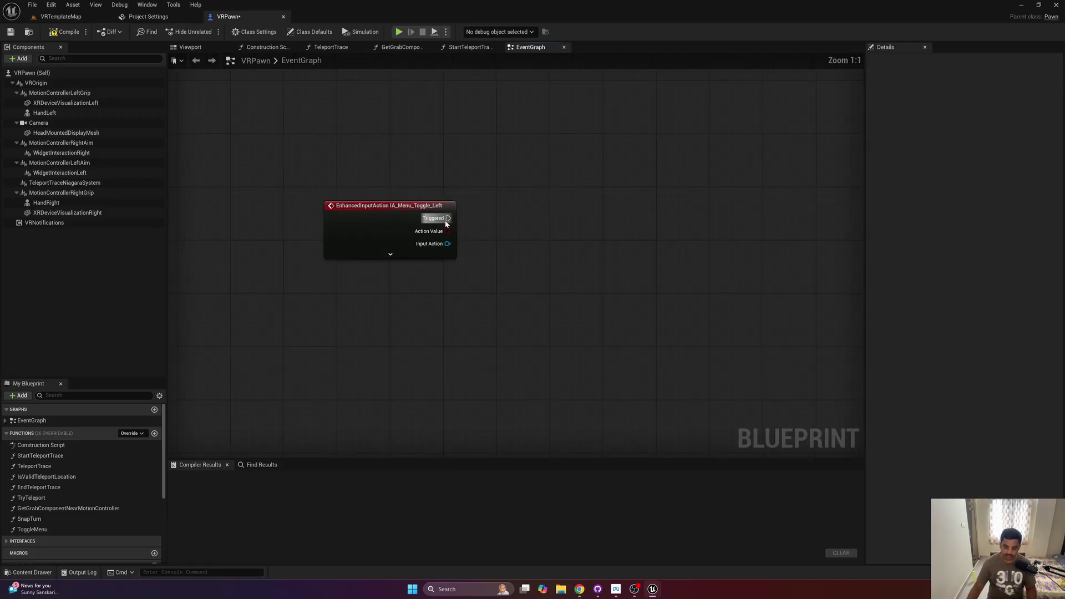
pyautogui.moveTo(446, 222); pyautogui.dragTo(507, 223)
pyautogui.write('flip')
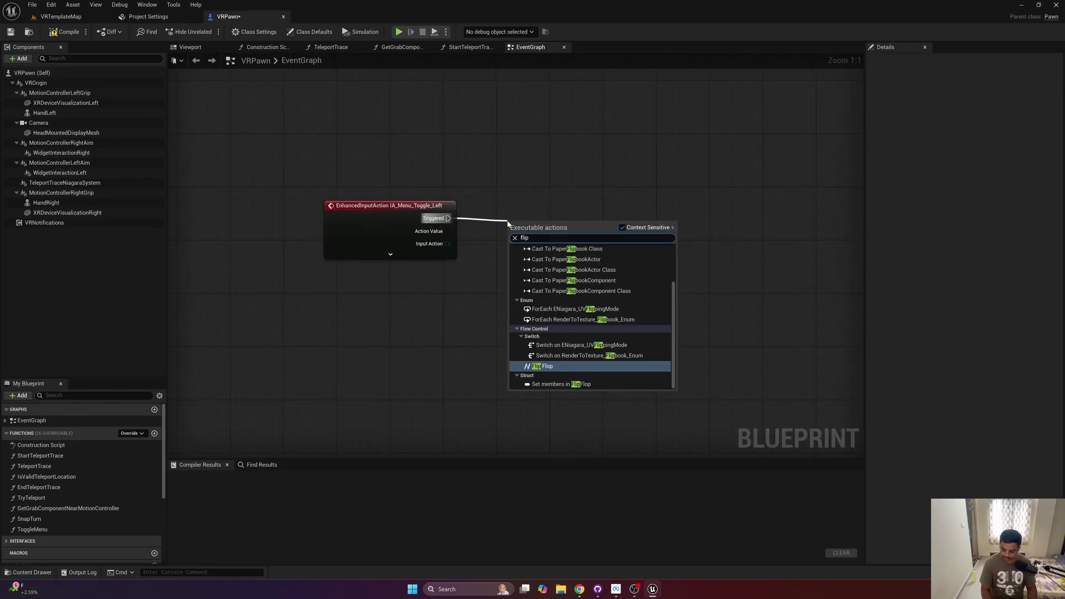
pyautogui.press('Return')
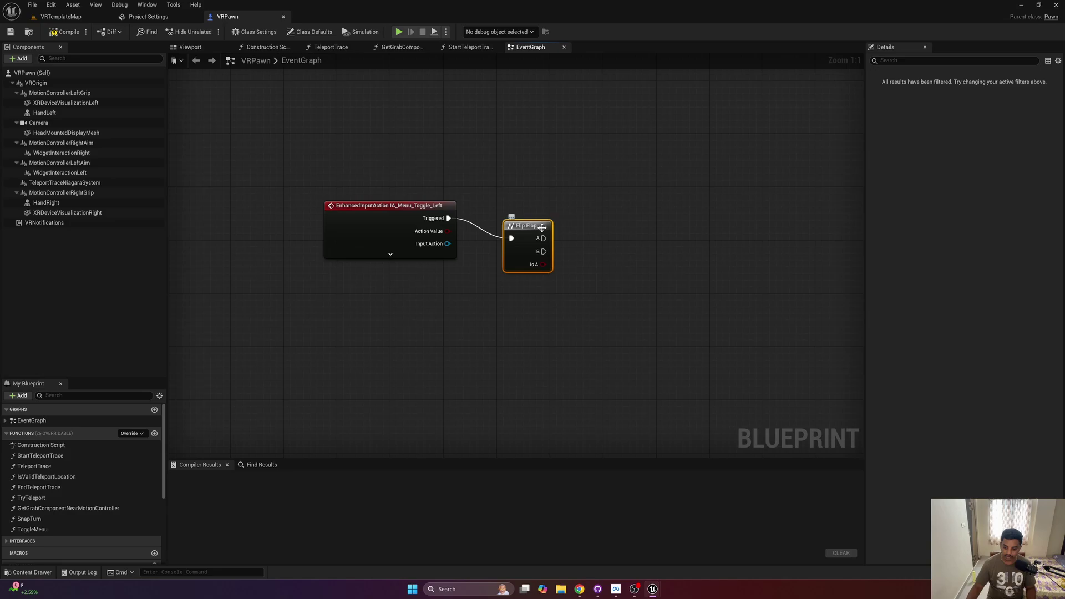
pyautogui.press('q')
# - Create a ShowPassthrough custom event
pyautogui.click(534, 323)
pyautogui.rightClick(534, 323)
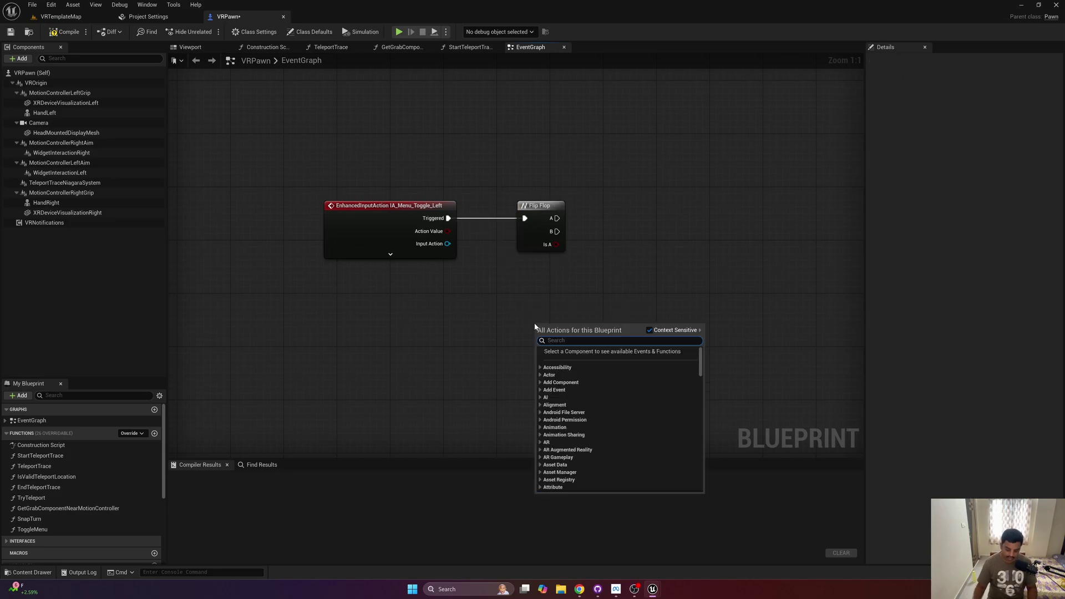
pyautogui.write('toggle')
pyautogui.press('Escape')
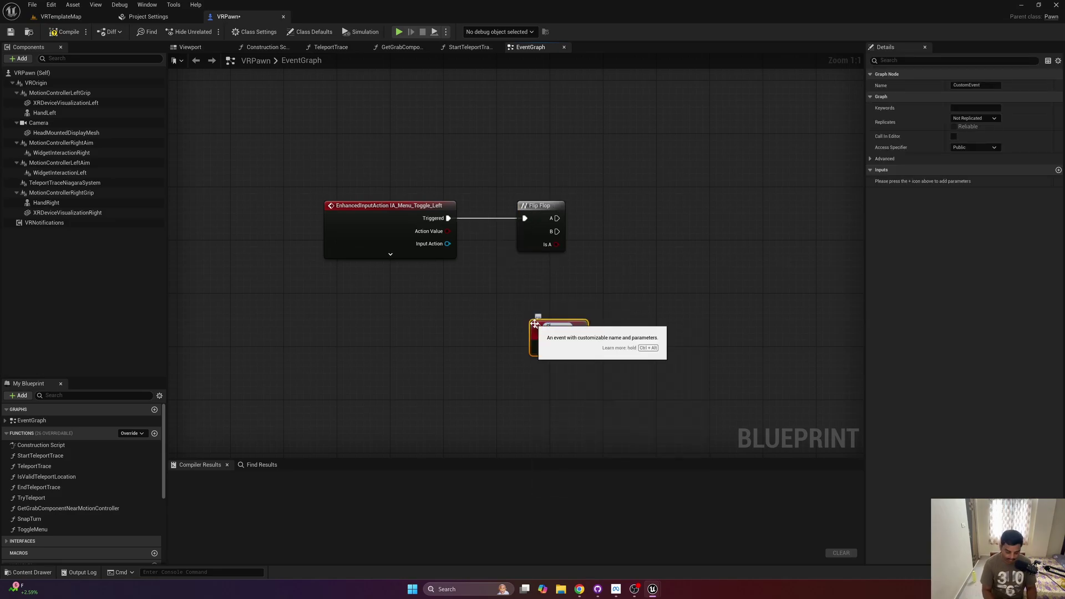
pyautogui.write('useMenu')
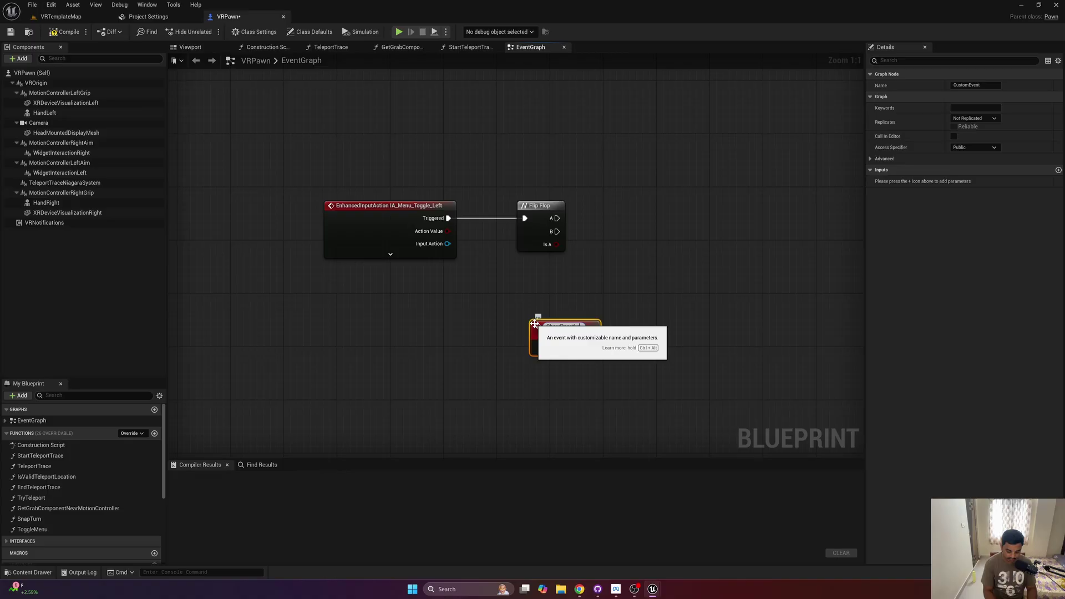
pyautogui.press('Return')
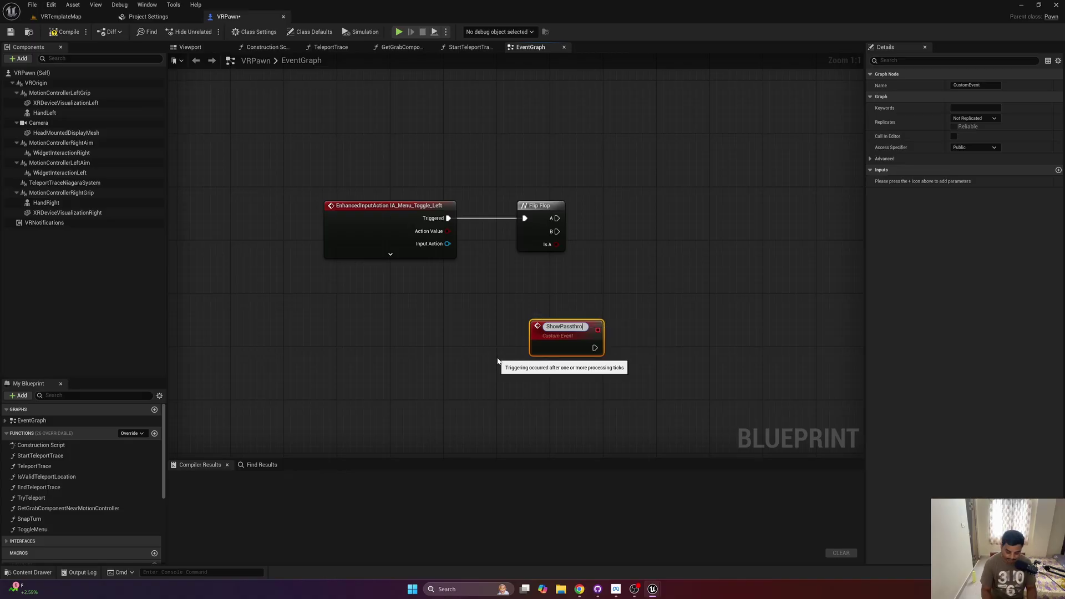
pyautogui.click(532, 373)
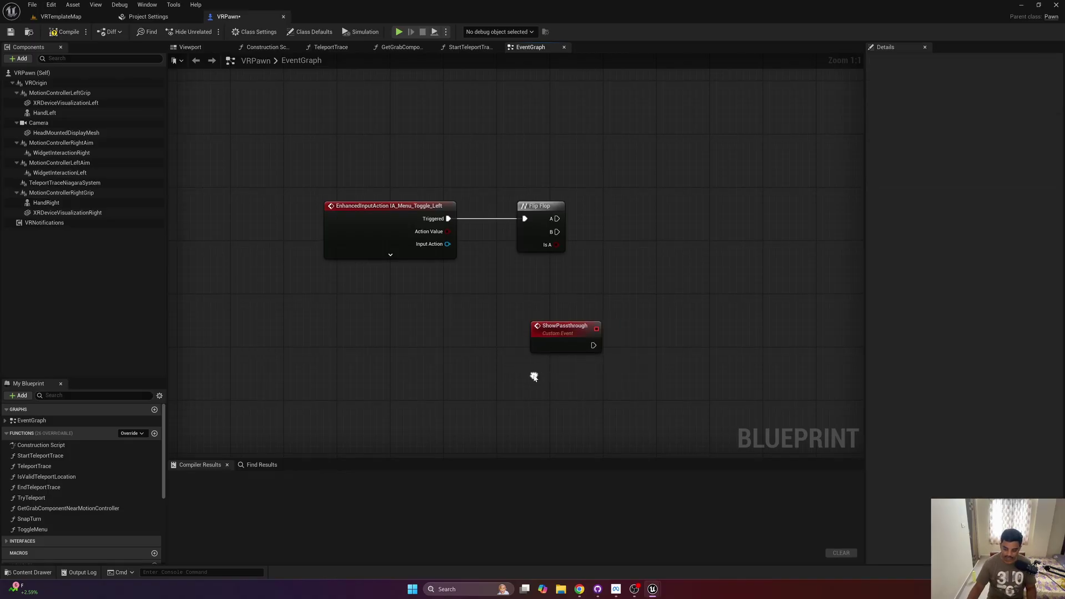
# - Create a HidePassthrough custom event
pyautogui.rightClick(534, 378)
pyautogui.write('cus')
pyautogui.press('Return')
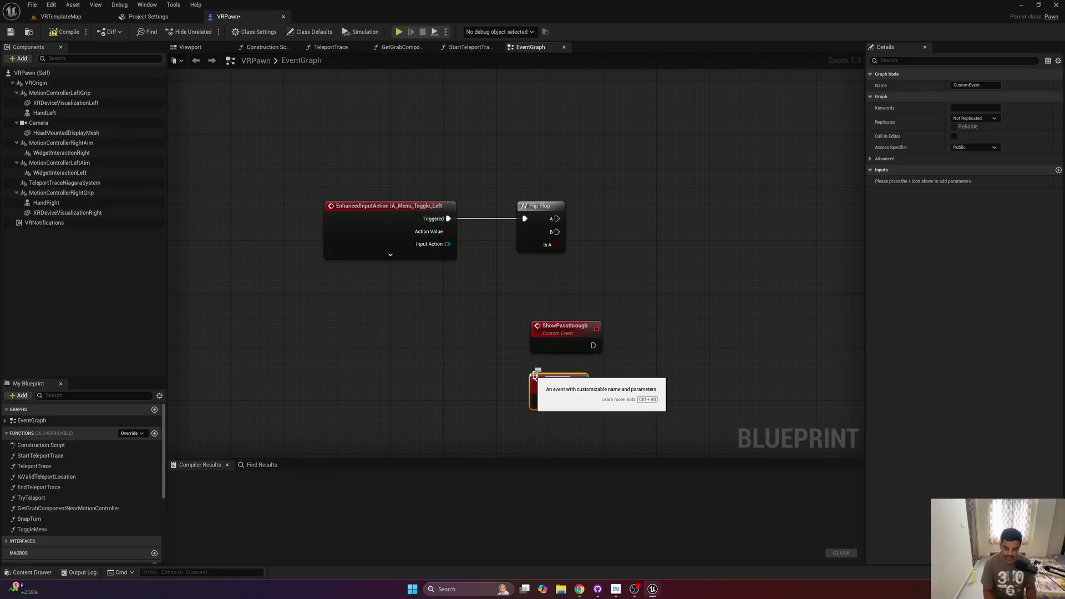
pyautogui.write('Hide')
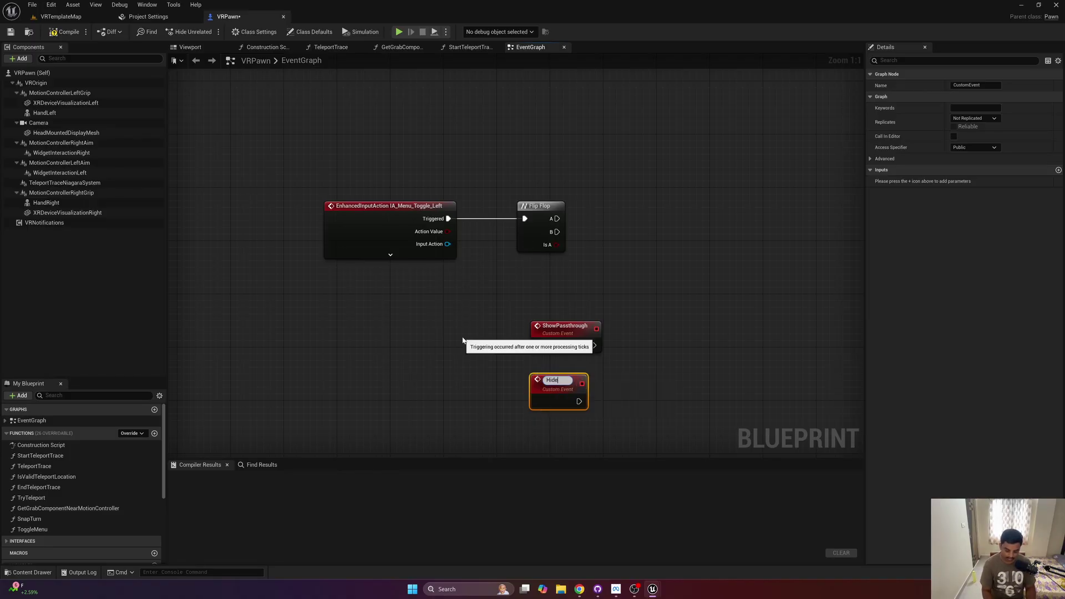
pyautogui.write('Passthrouig')
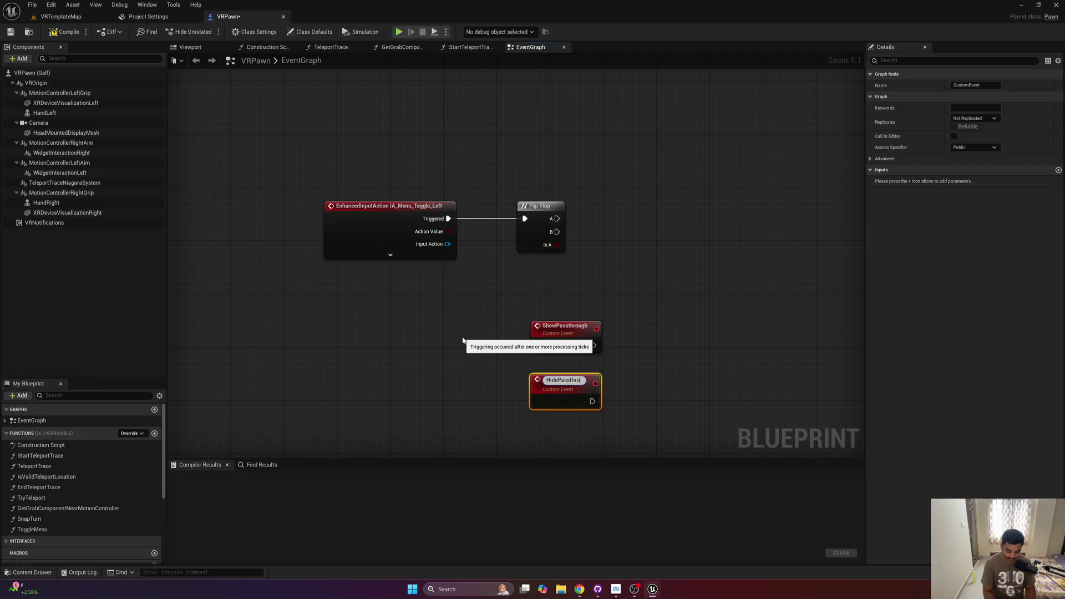
pyautogui.press('BackSpace')
pyautogui.press('BackSpace')
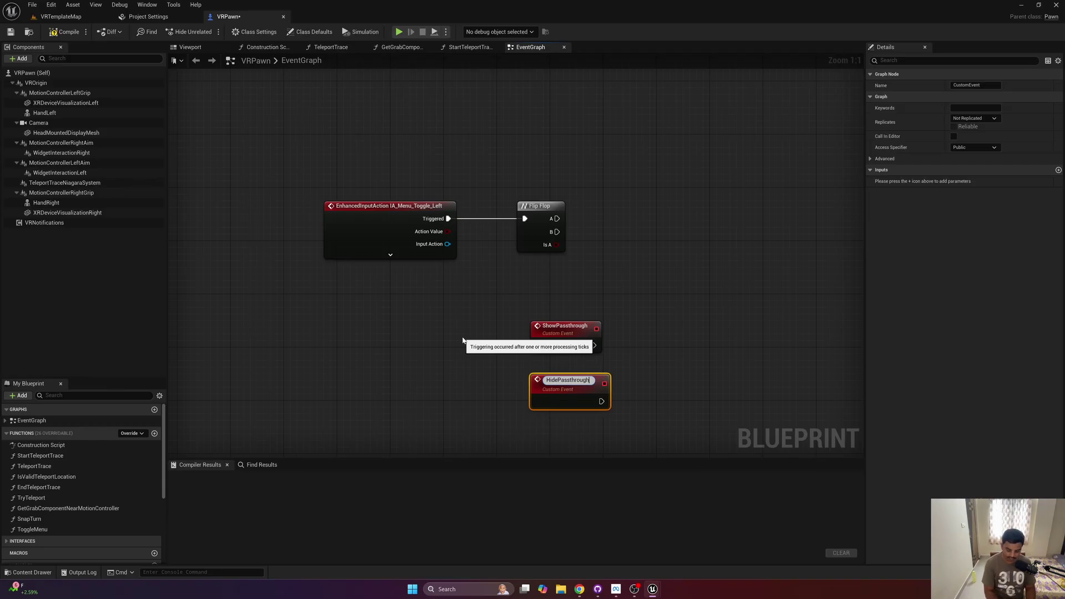
pyautogui.press('Return')
# - Wire Flip Flop's A to a Show Passthrough call and B to a Hide Passthrough call
pyautogui.moveTo(557, 218); pyautogui.dragTo(588, 206)
pyautogui.write('show passthrough')
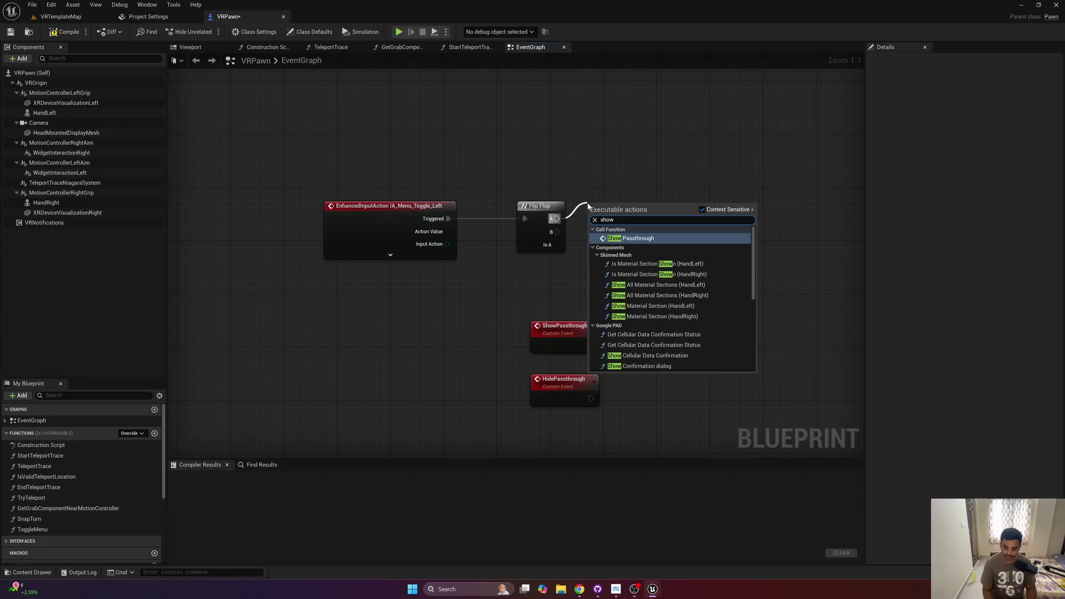
pyautogui.press('Return')
pyautogui.moveTo(626, 208); pyautogui.dragTo(633, 162)
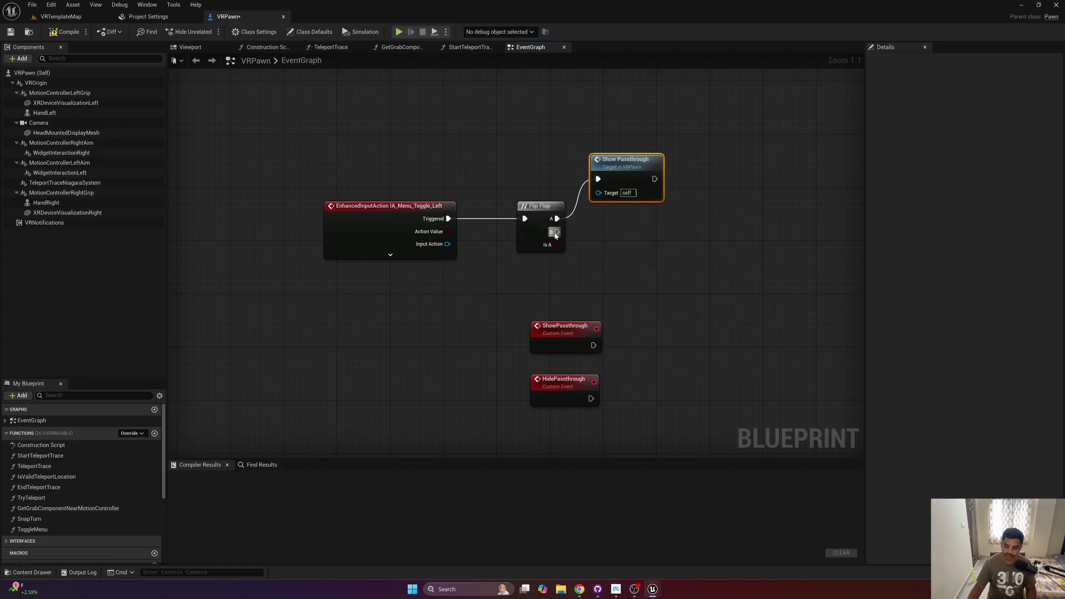
pyautogui.moveTo(557, 232); pyautogui.dragTo(590, 257)
pyautogui.write('hide')
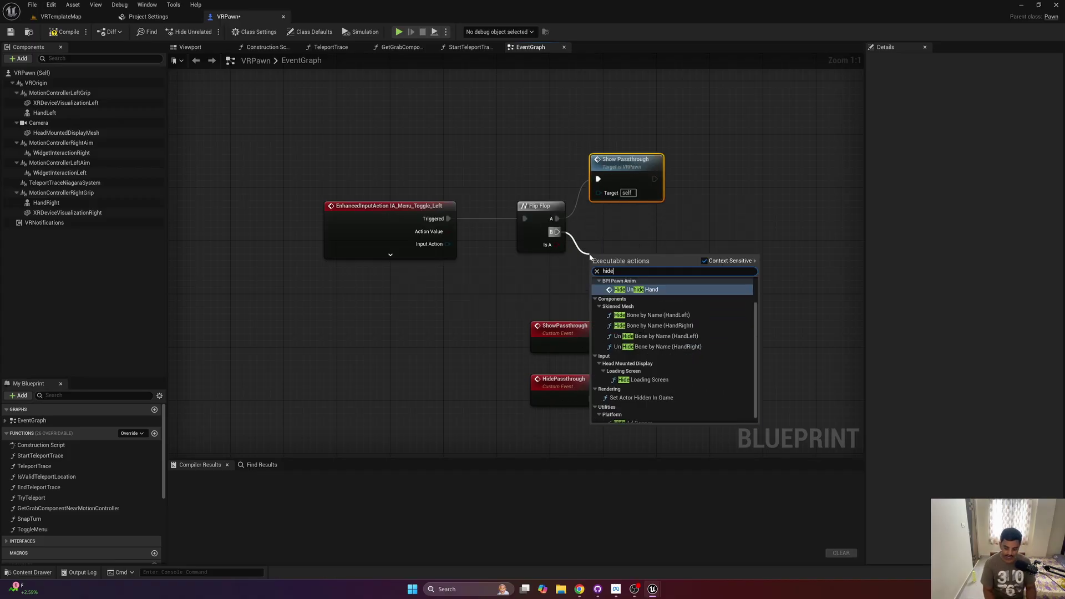
pyautogui.write(' passthrough')
pyautogui.press('Return')
pyautogui.moveTo(610, 266); pyautogui.dragTo(612, 223)
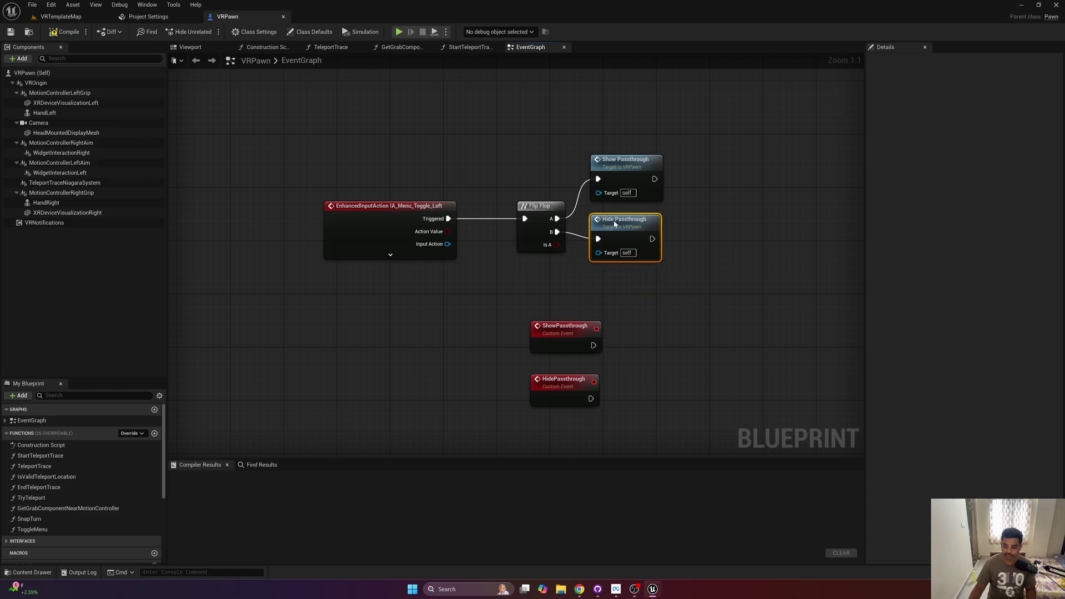
# - Move the two custom events below the Flip Flop, compile VRPawn, and return to VRTemplateMap
pyautogui.click(578, 278)
pyautogui.moveTo(523, 307); pyautogui.dragTo(581, 225, button='right')
pyautogui.moveTo(581, 225); pyautogui.dragTo(429, 361)
pyautogui.click(550, 341)
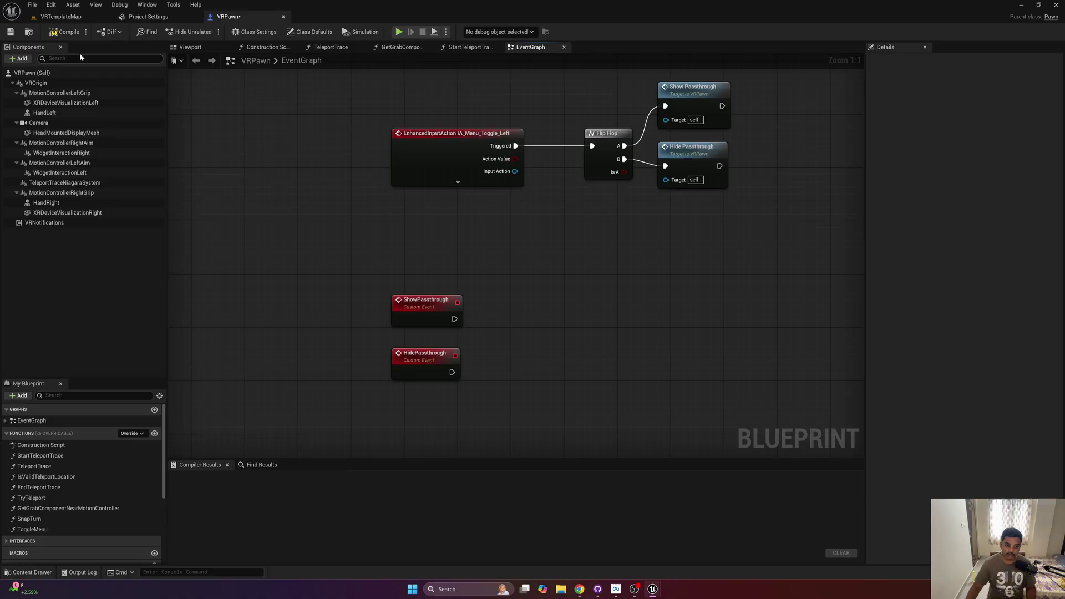
pyautogui.click(66, 32)
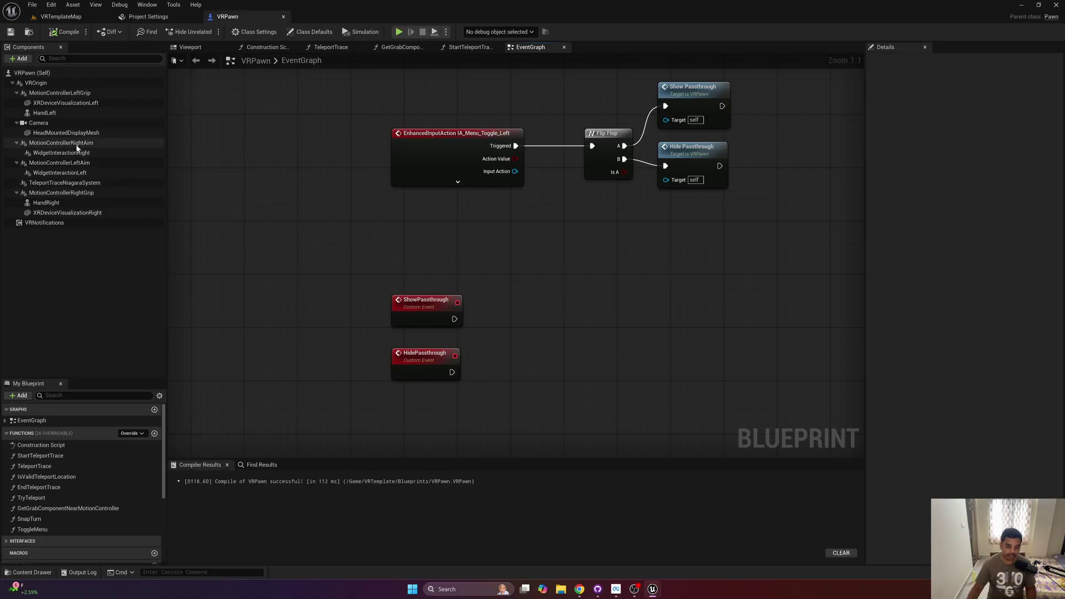
pyautogui.click(41, 124)
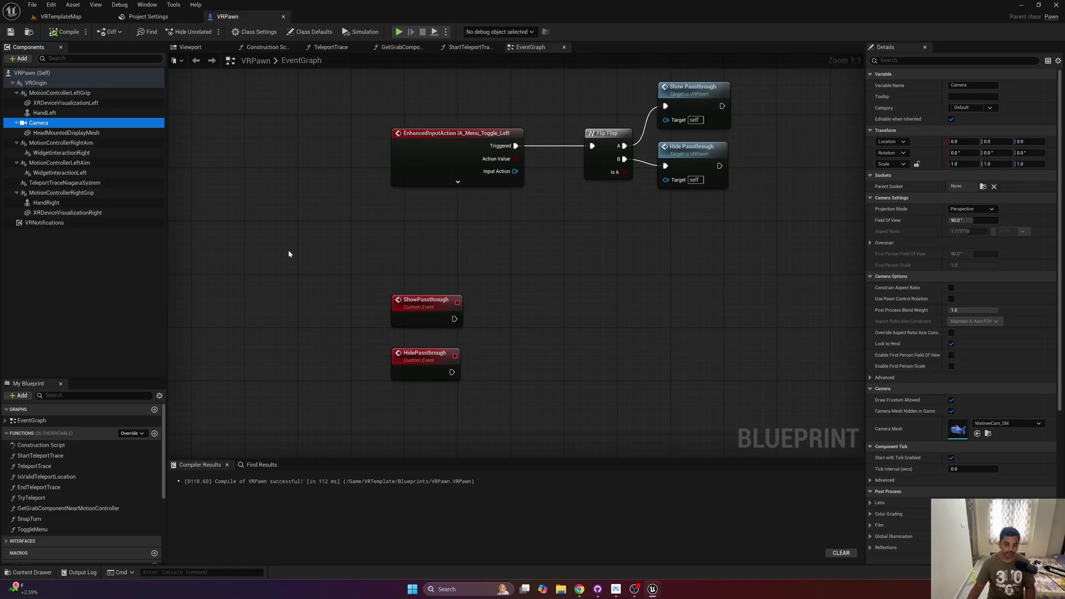
pyautogui.moveTo(434, 263); pyautogui.dragTo(435, 329)
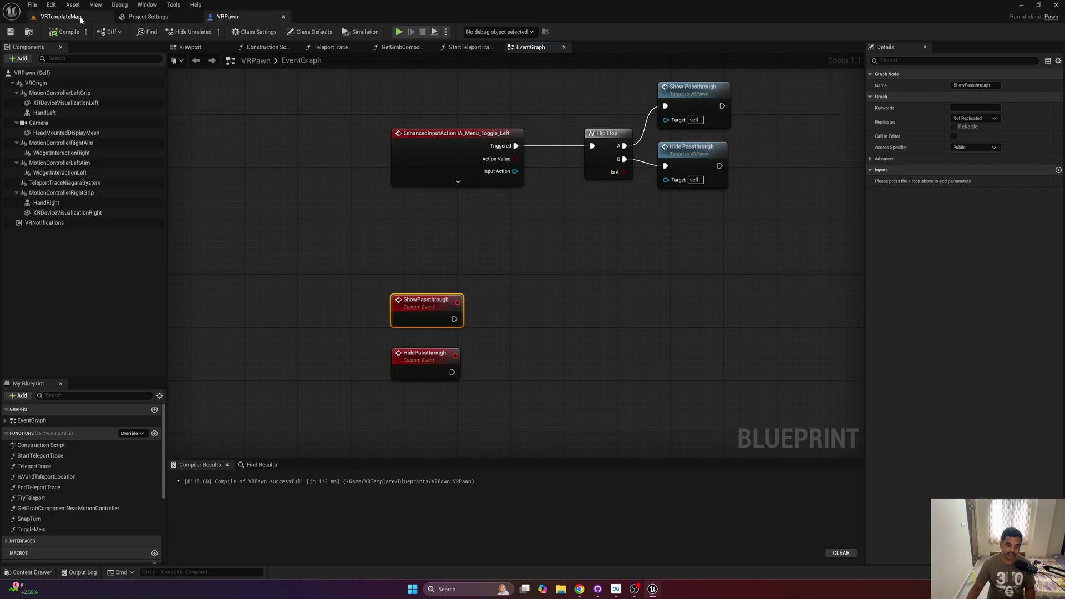
pyautogui.click(61, 16)
# - Create a material named M_PokeTransition in VRTemplate > Materials and open it in the material editor
pyautogui.moveTo(428, 251); pyautogui.dragTo(421, 248, button='right')
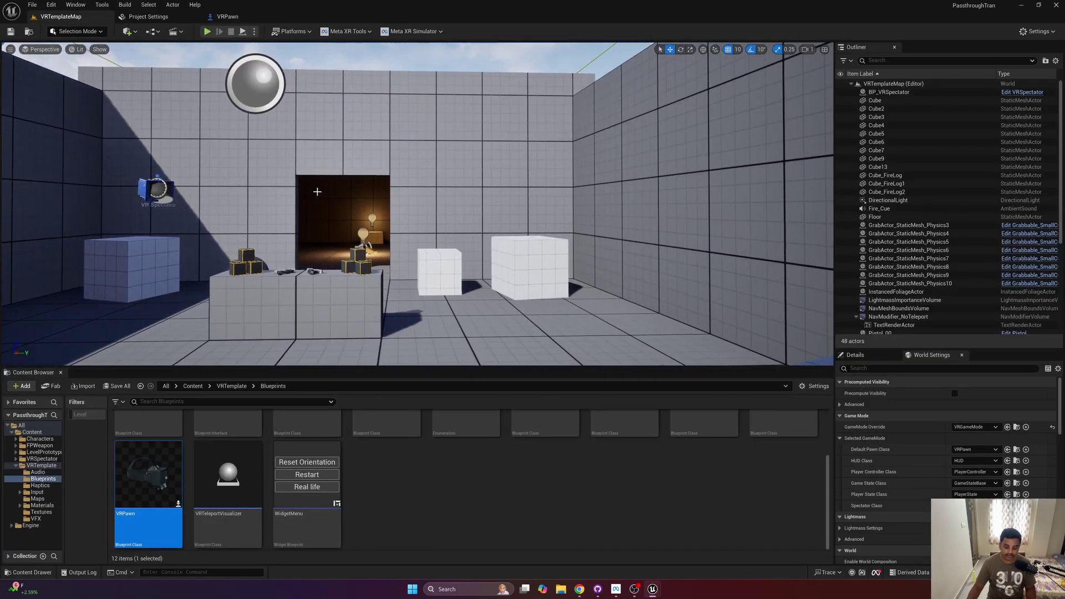
pyautogui.click(231, 386)
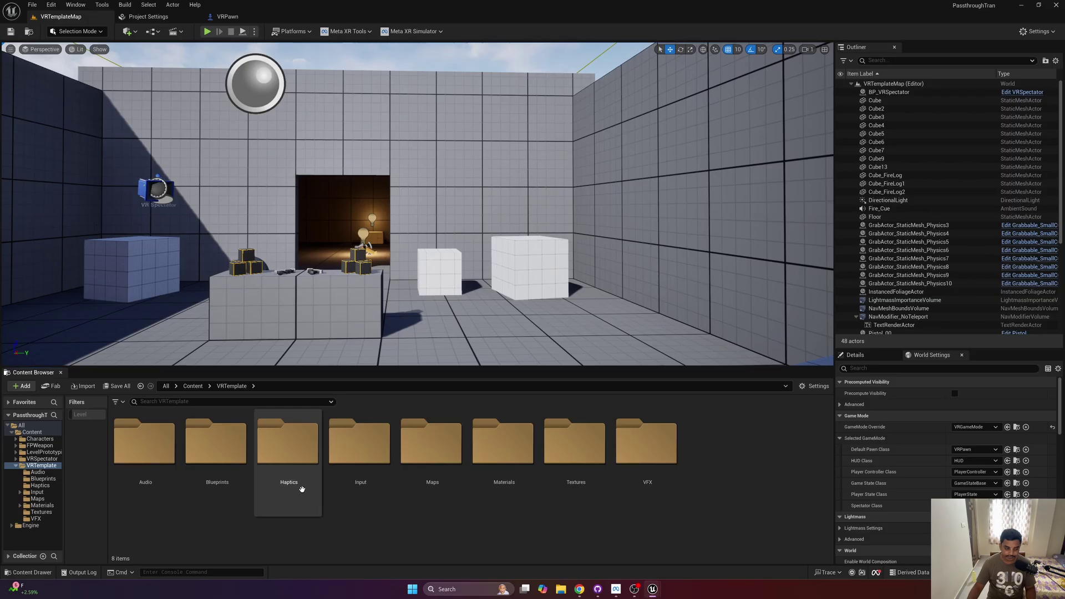
pyautogui.doubleClick(522, 477)
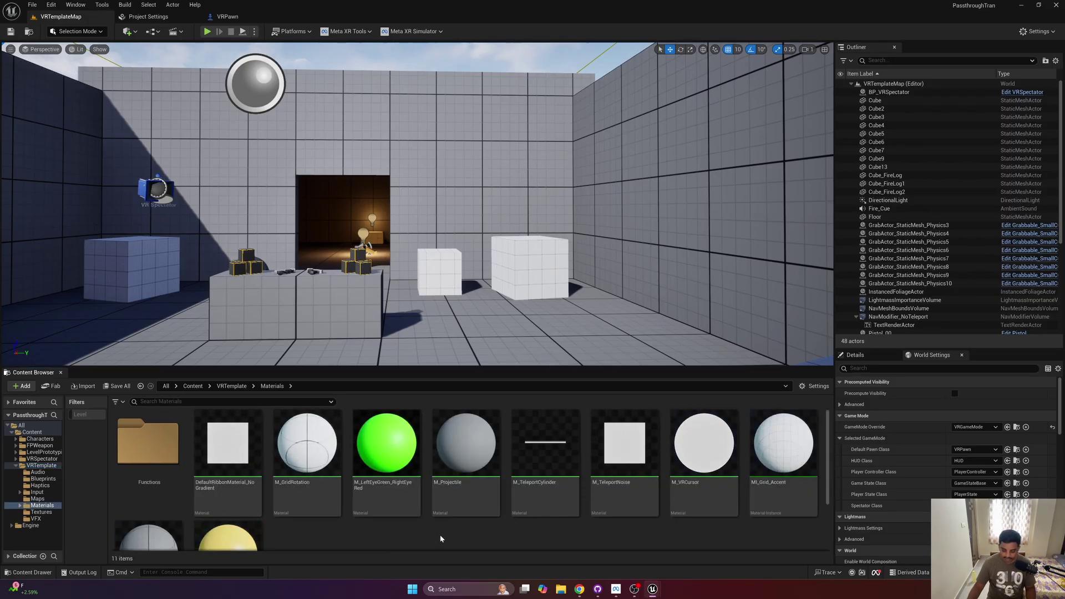
pyautogui.scroll(-2, 380, 522)
pyautogui.rightClick(379, 523)
pyautogui.click(416, 285)
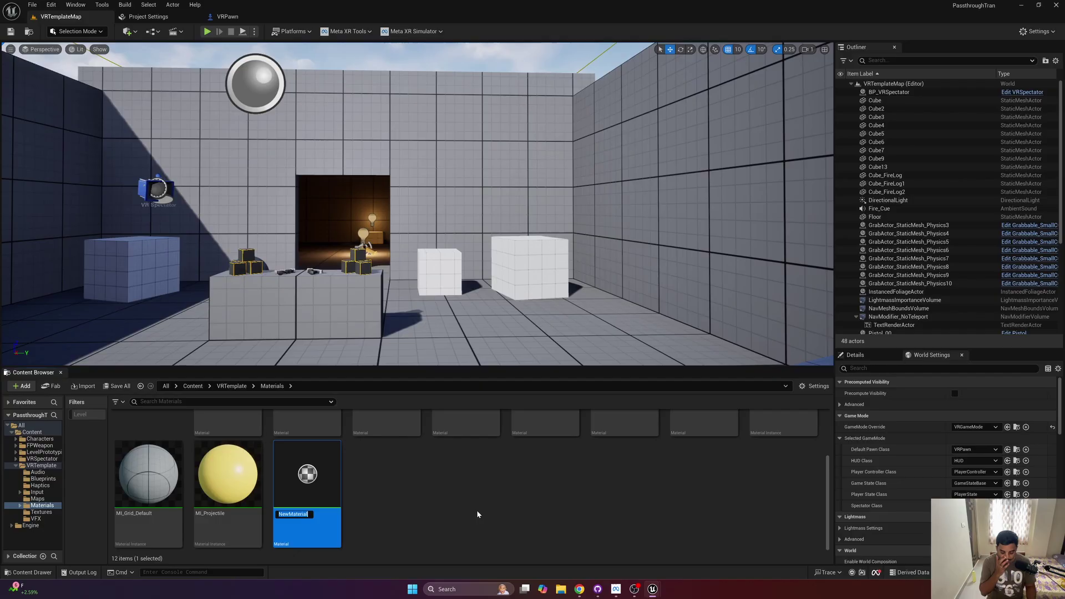
pyautogui.write('M_')
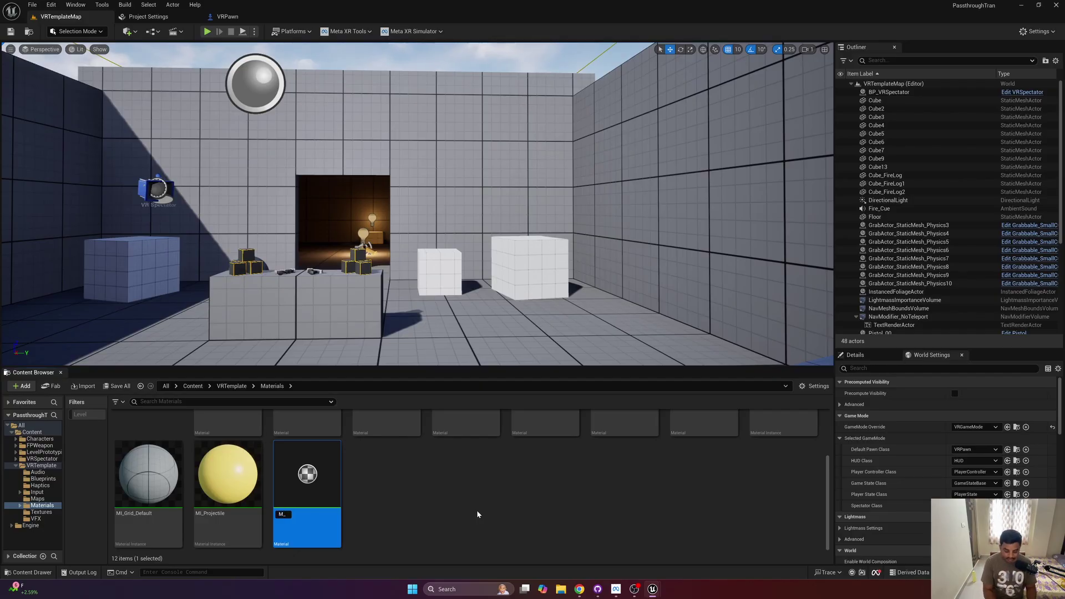
pyautogui.write('Poke')
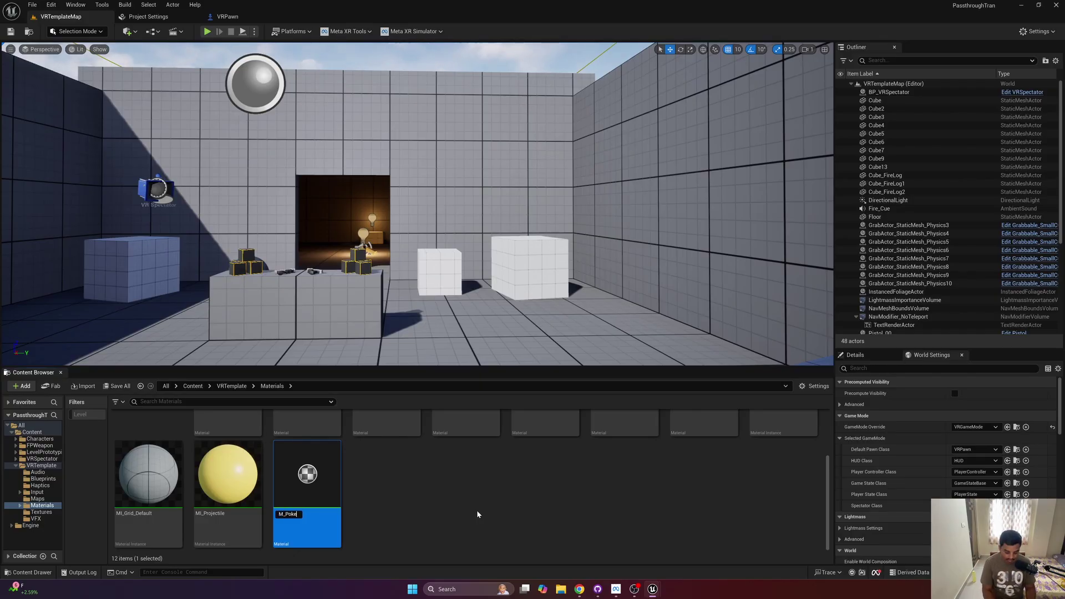
pyautogui.write('Transitio')
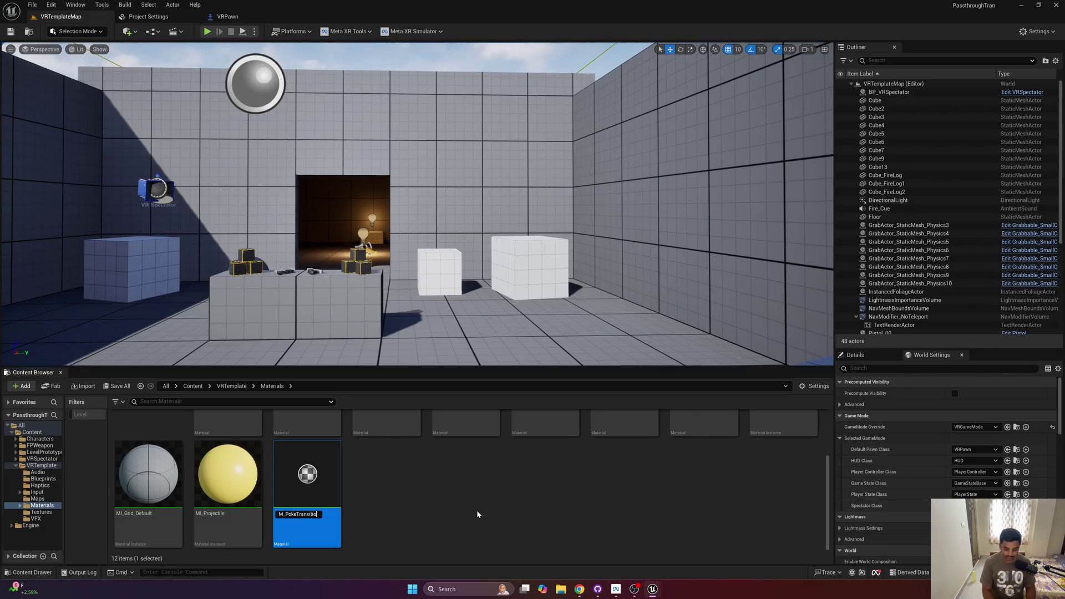
pyautogui.write('n')
pyautogui.press('Return')
pyautogui.doubleClick(482, 480)
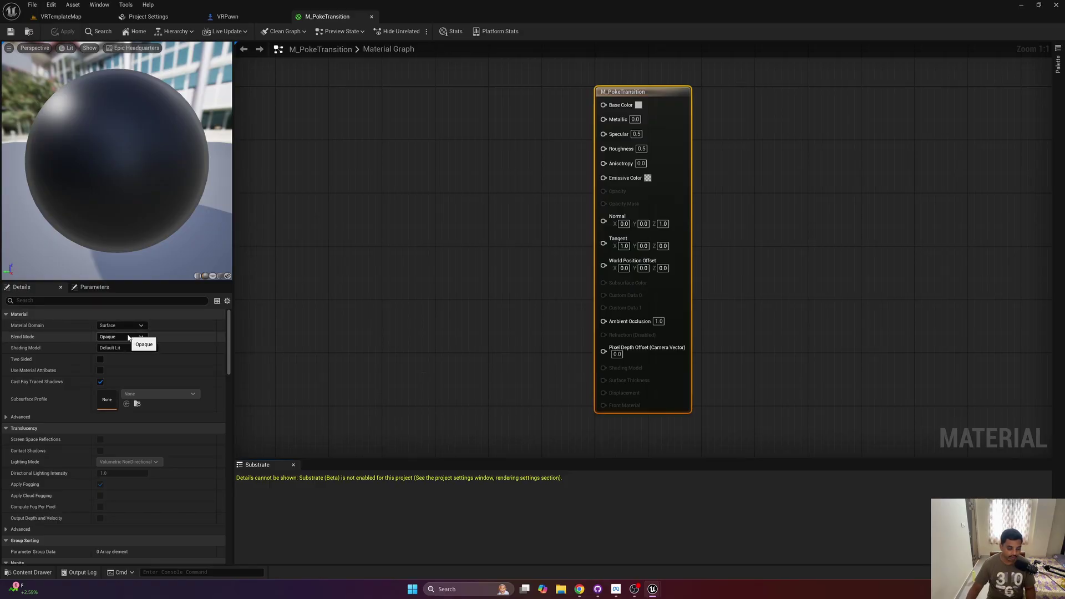
# - Make the material Translucent and Unlit, with Pixel Depth Offset Mode set to Legacy
pyautogui.click(119, 336)
pyautogui.click(119, 366)
pyautogui.click(117, 348)
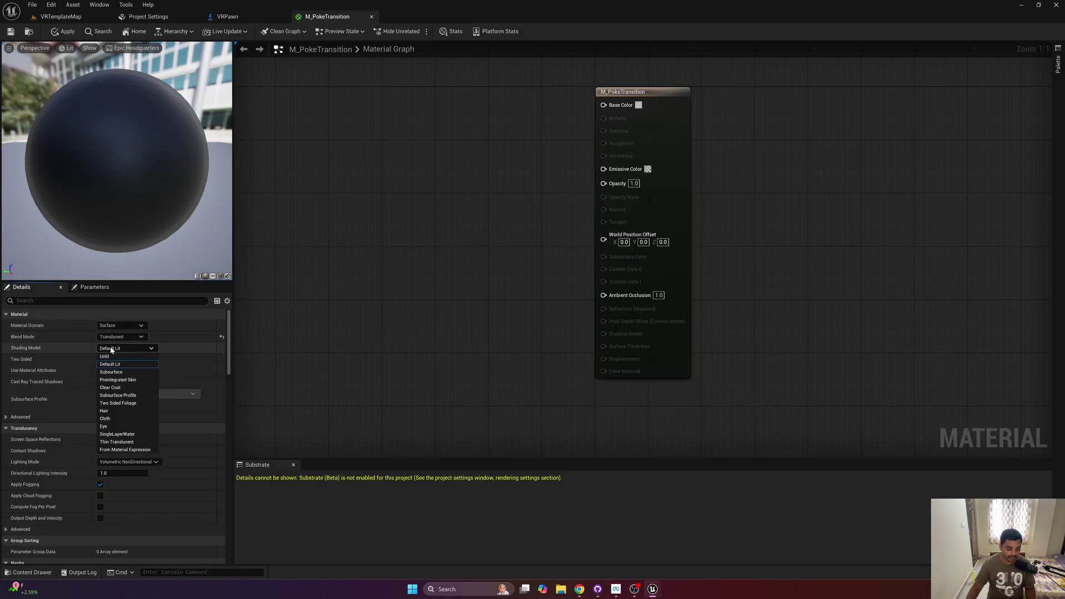
pyautogui.click(111, 357)
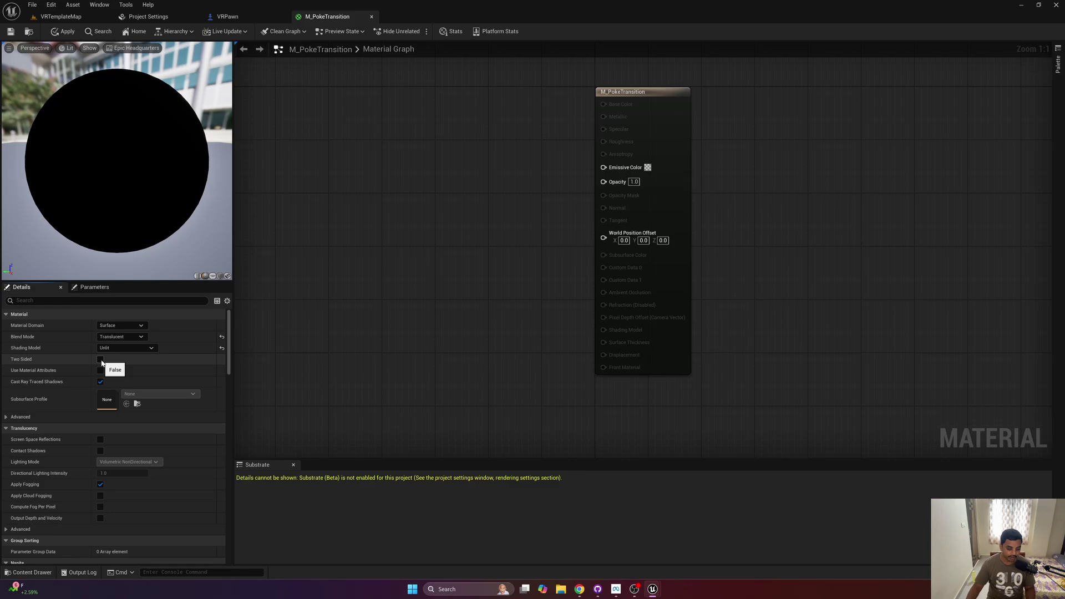
pyautogui.scroll(-6, 137, 425)
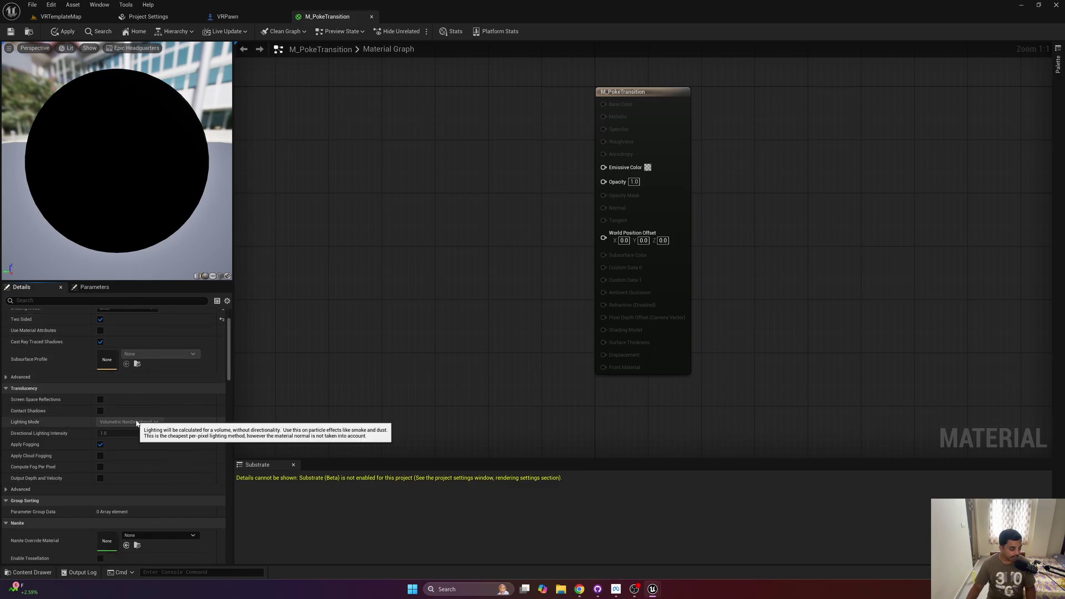
pyautogui.scroll(-10, 136, 425)
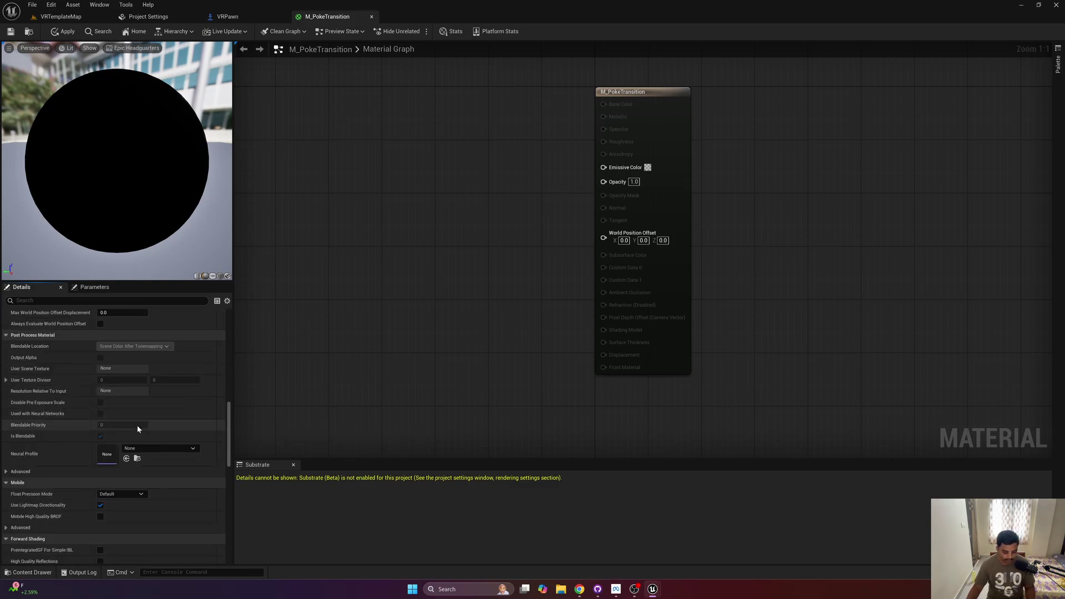
pyautogui.scroll(-12, 138, 432)
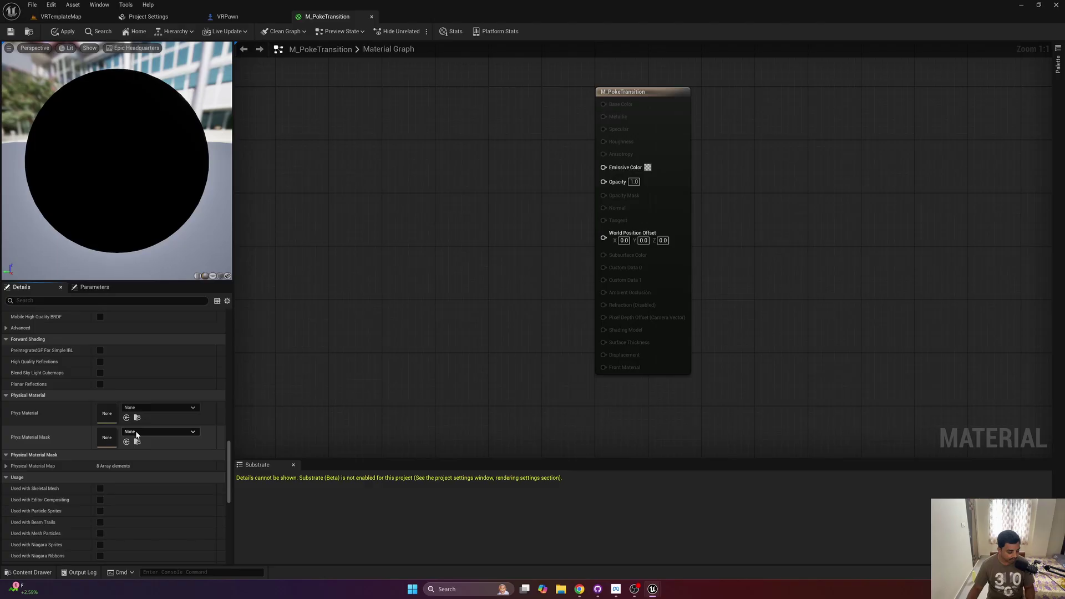
pyautogui.scroll(-5, 136, 439)
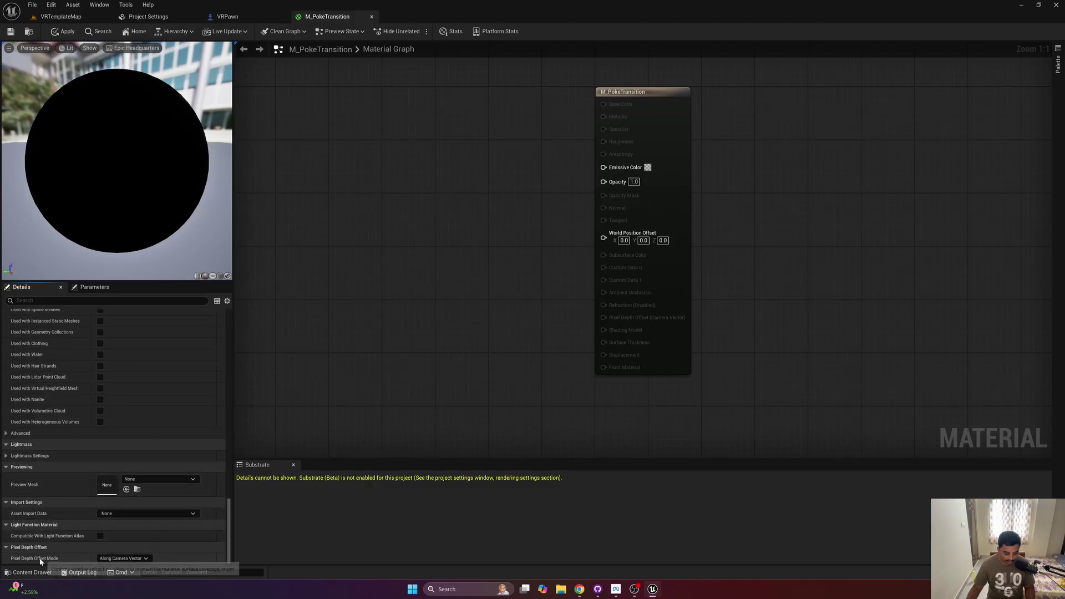
pyautogui.click(123, 558)
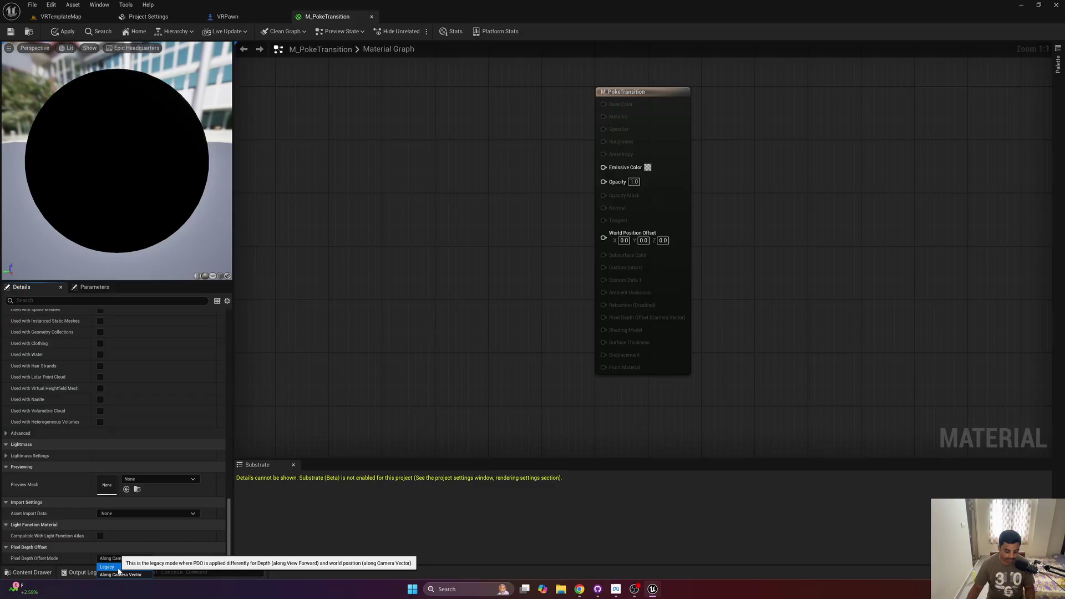
pyautogui.click(114, 571)
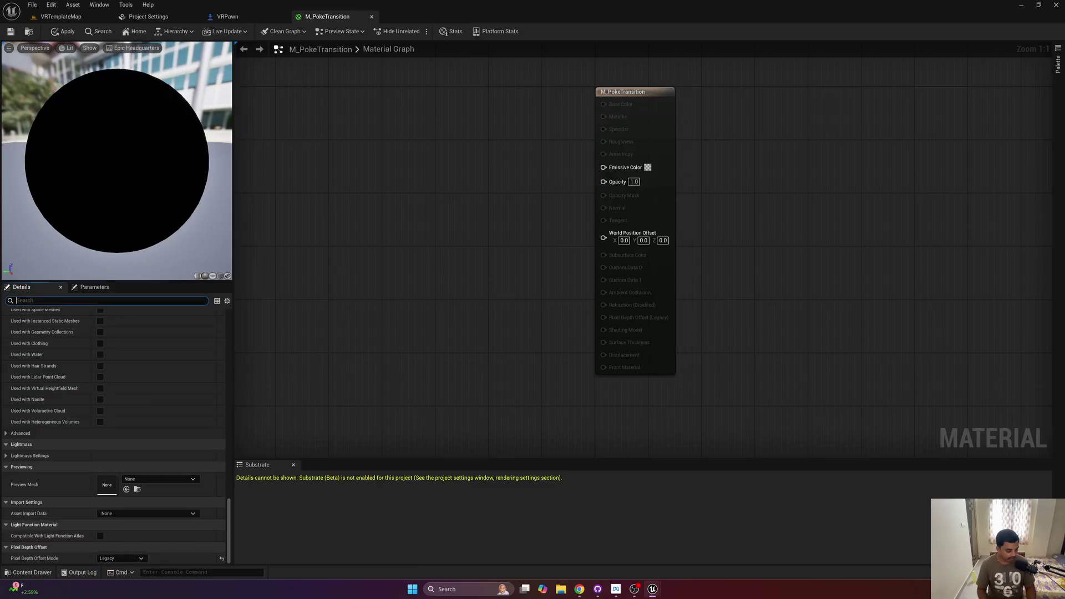
# - Search the material properties for 'Write Only' and enable Write Only Alpha
pyautogui.click(55, 300)
pyautogui.write('Wirte on')
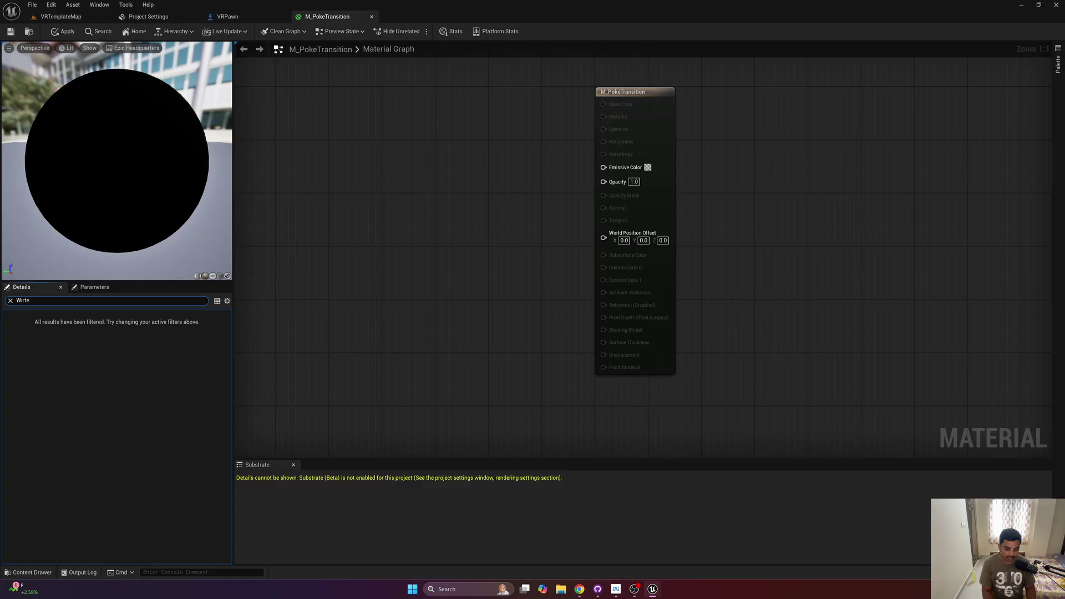
pyautogui.write('rie')
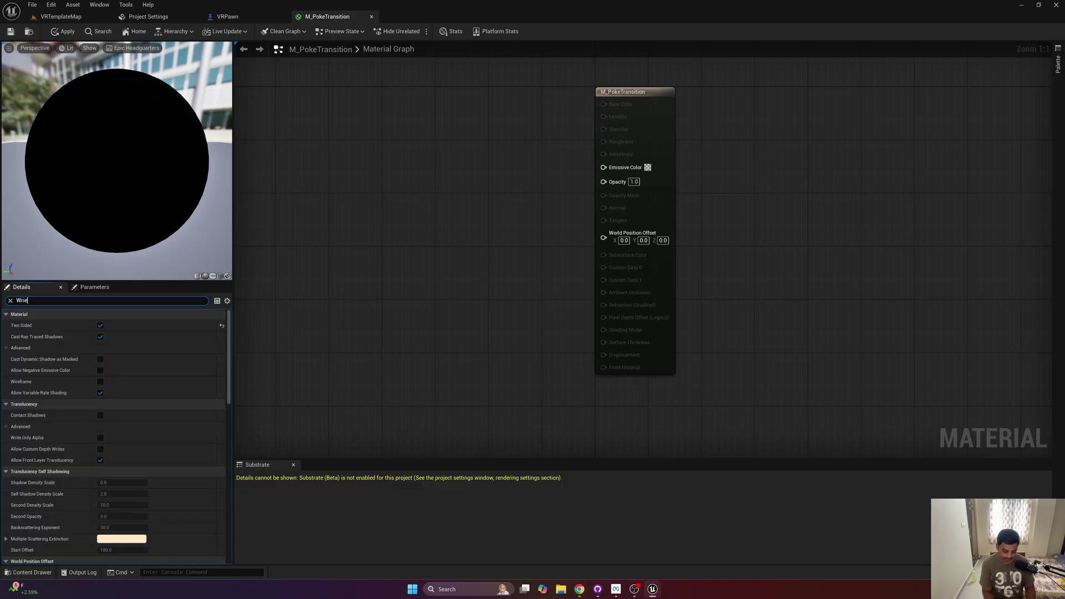
pyautogui.press('BackSpace')
pyautogui.write('te o')
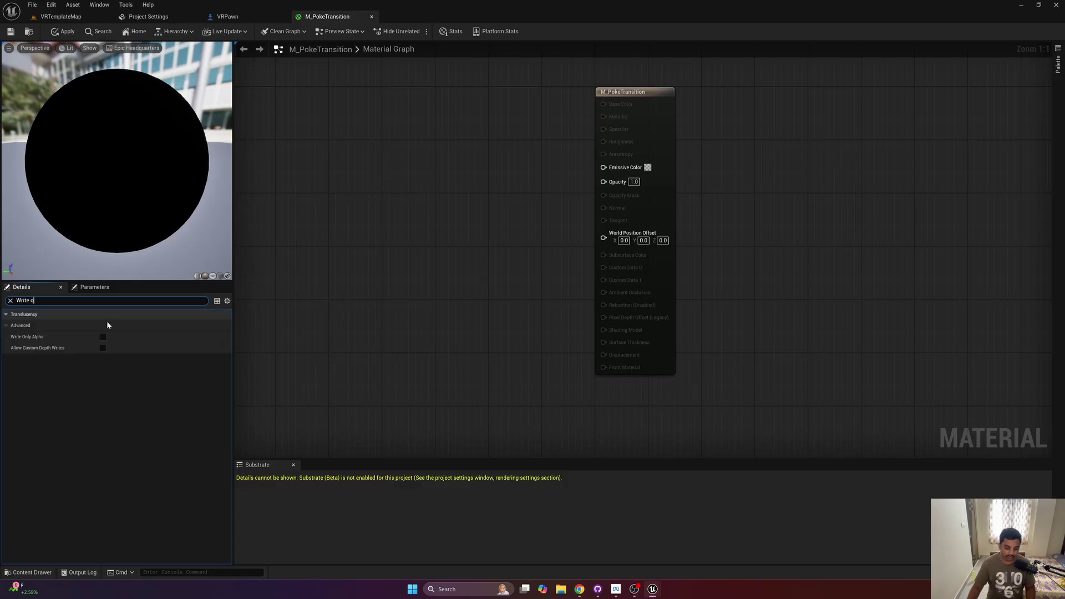
pyautogui.click(103, 336)
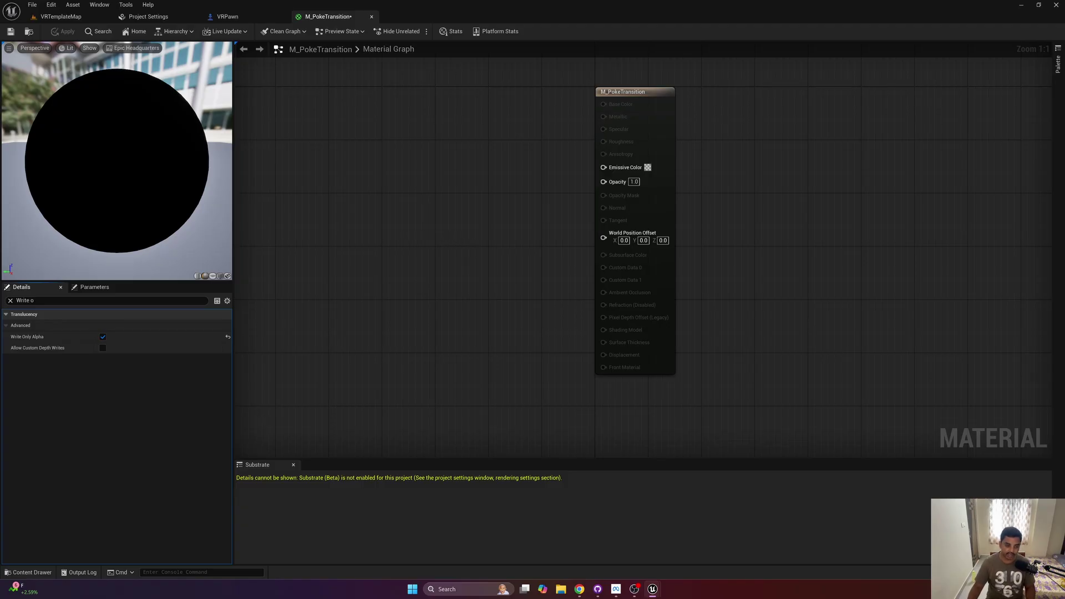
# - Save the material and add a Local Position node to the graph
pyautogui.moveTo(489, 244); pyautogui.dragTo(563, 251, button='right')
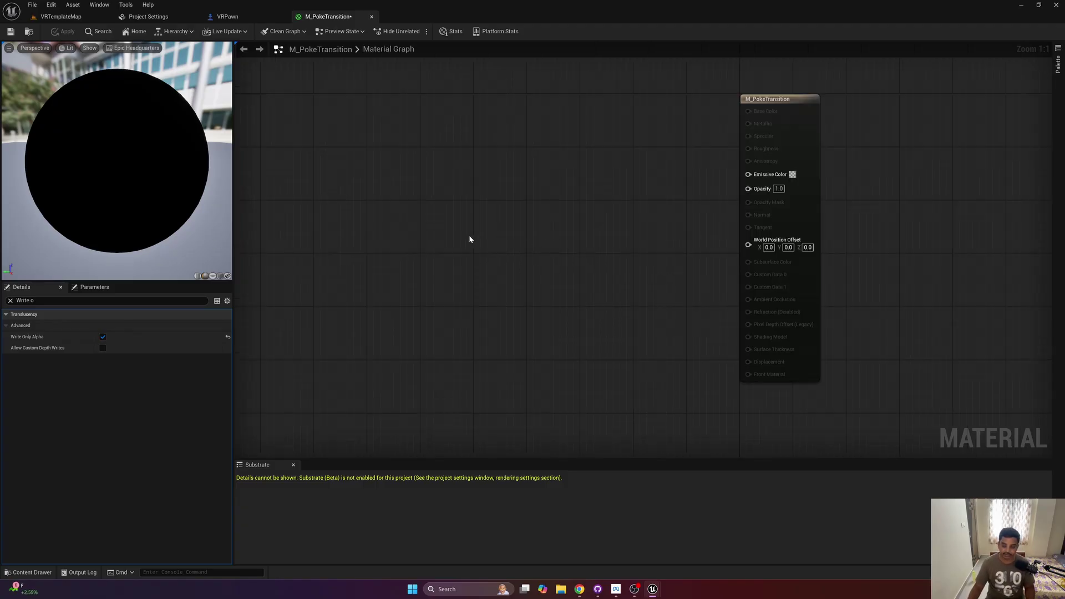
pyautogui.hotkey('ctrl', 's')
pyautogui.moveTo(371, 221); pyautogui.dragTo(509, 229, button='right')
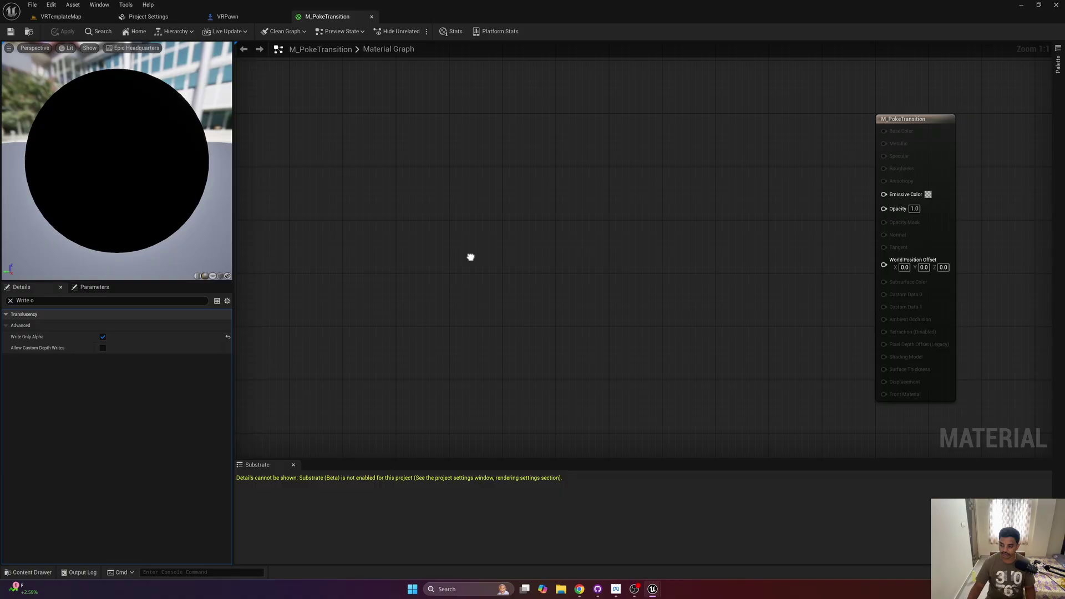
pyautogui.rightClick(454, 207)
pyautogui.write('local position')
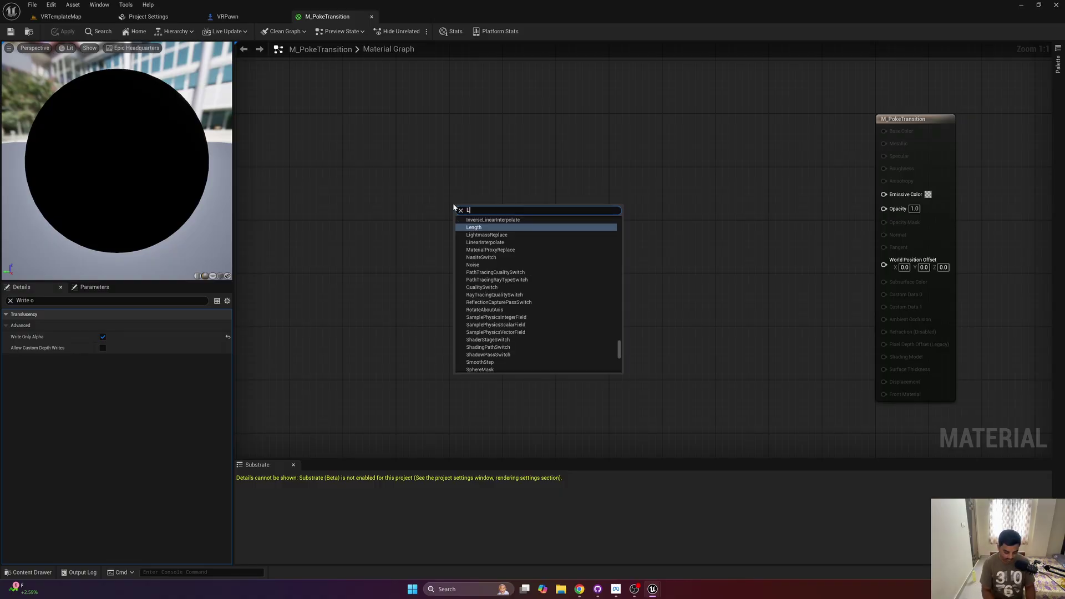
pyautogui.press('Return')
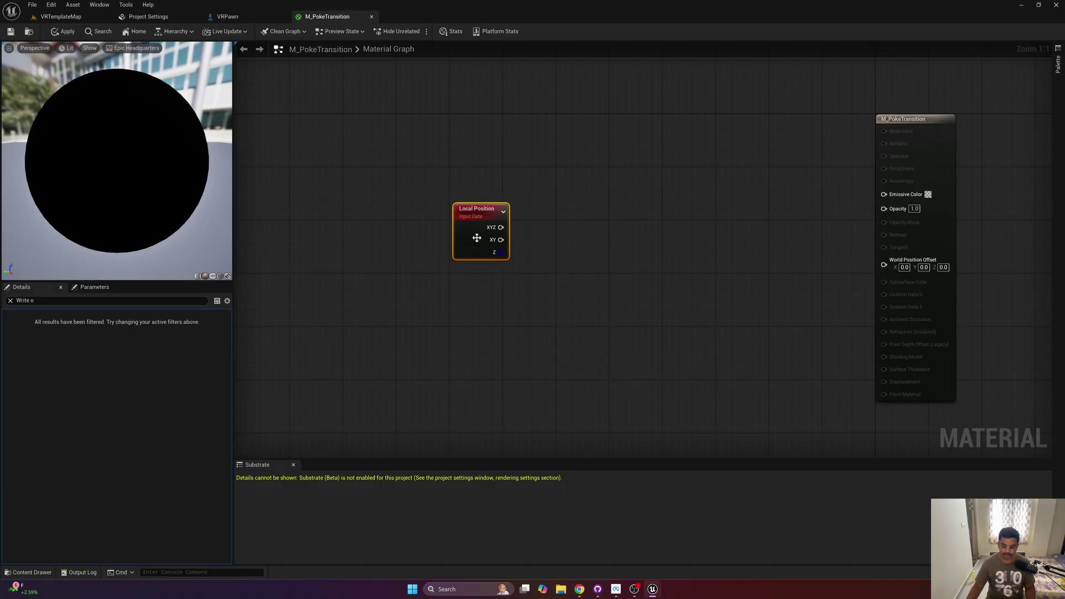
# - Connect Local Position's output to a BreakOutFloat3Components node
pyautogui.moveTo(501, 227); pyautogui.dragTo(547, 227)
pyautogui.write('brea')
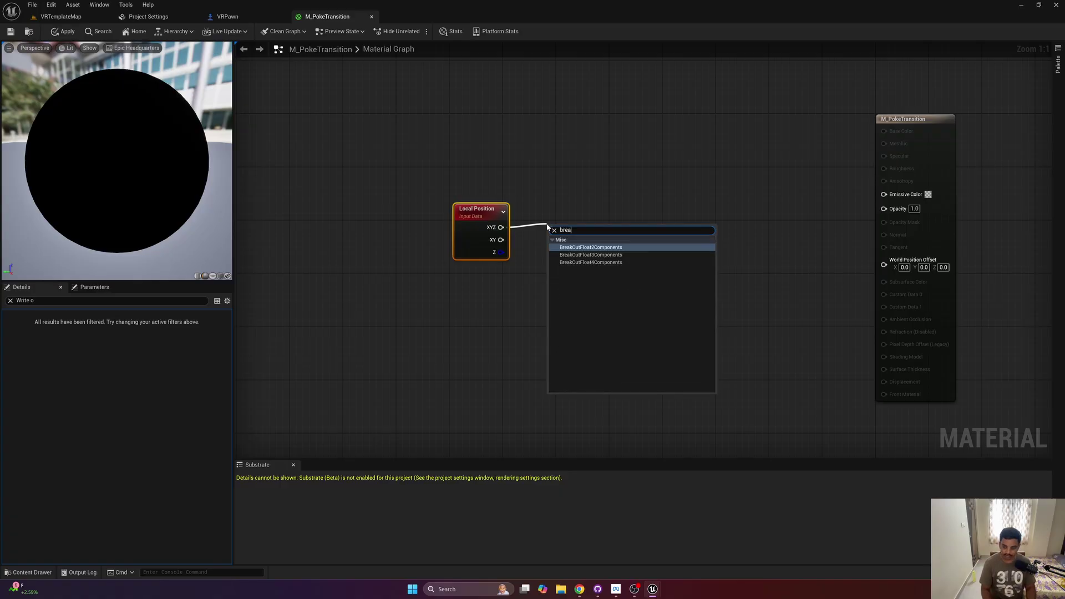
pyautogui.press('Down')
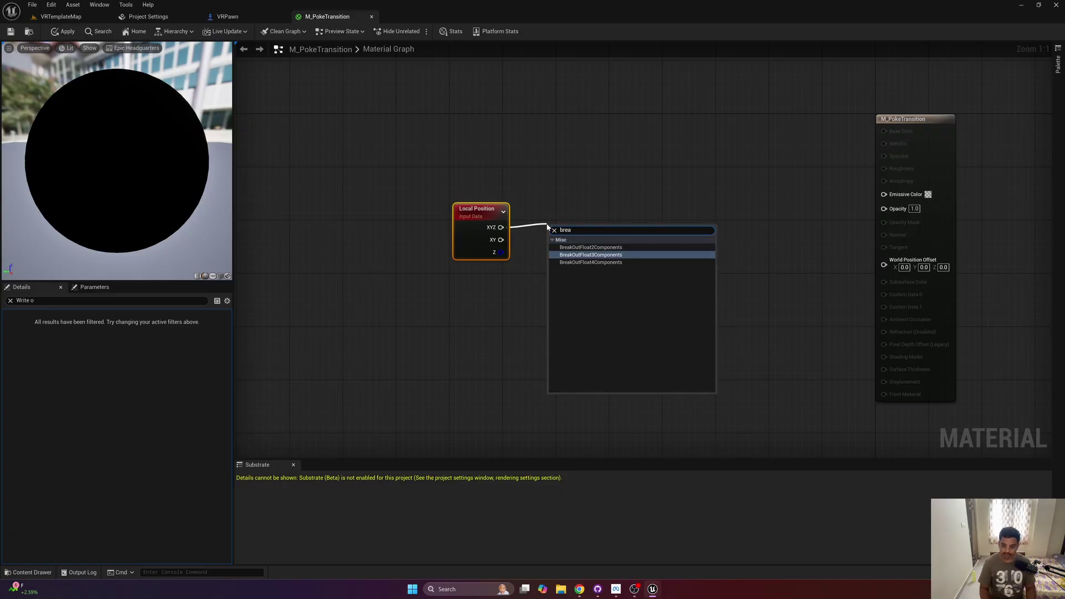
pyautogui.press('Return')
pyautogui.moveTo(475, 162); pyautogui.dragTo(498, 210)
pyautogui.press('q')
# - Feed the B component into an Add node with B set to 160
pyautogui.click(454, 214)
pyautogui.write('add')
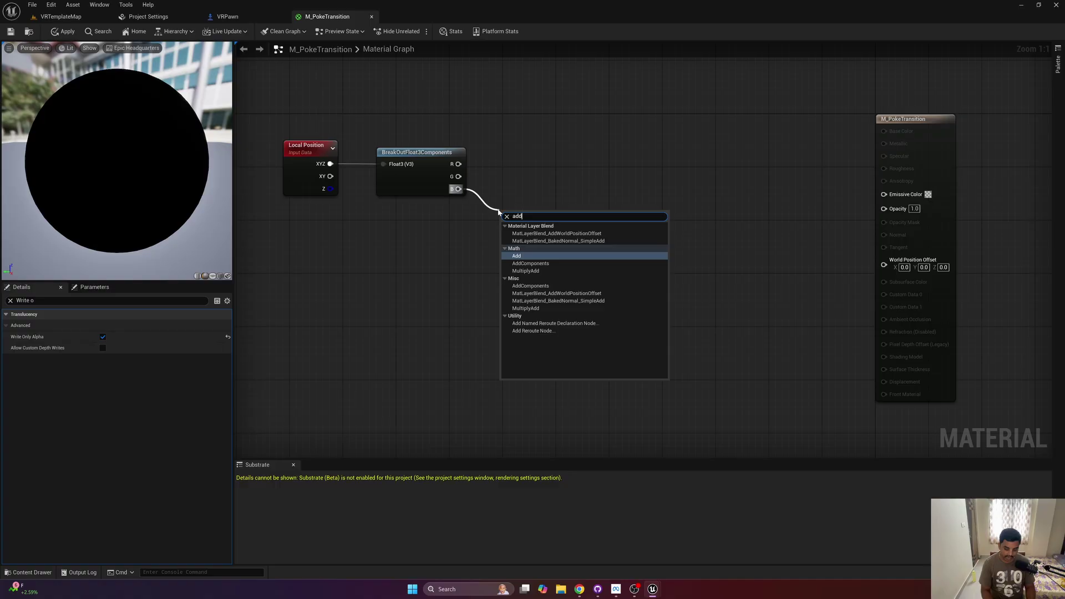
pyautogui.press('Return')
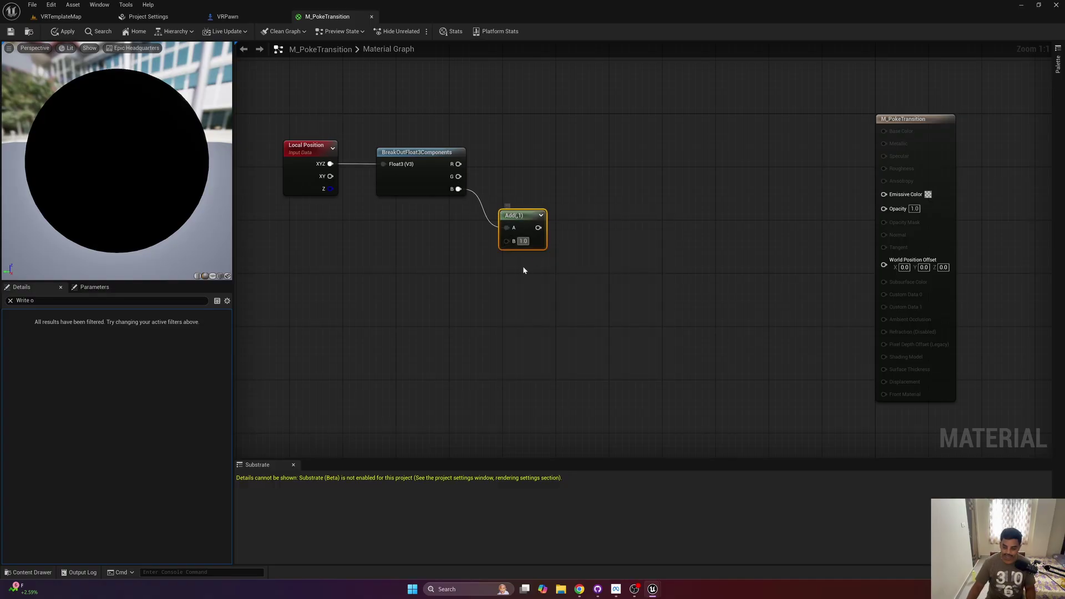
pyautogui.click(523, 241)
pyautogui.write('160')
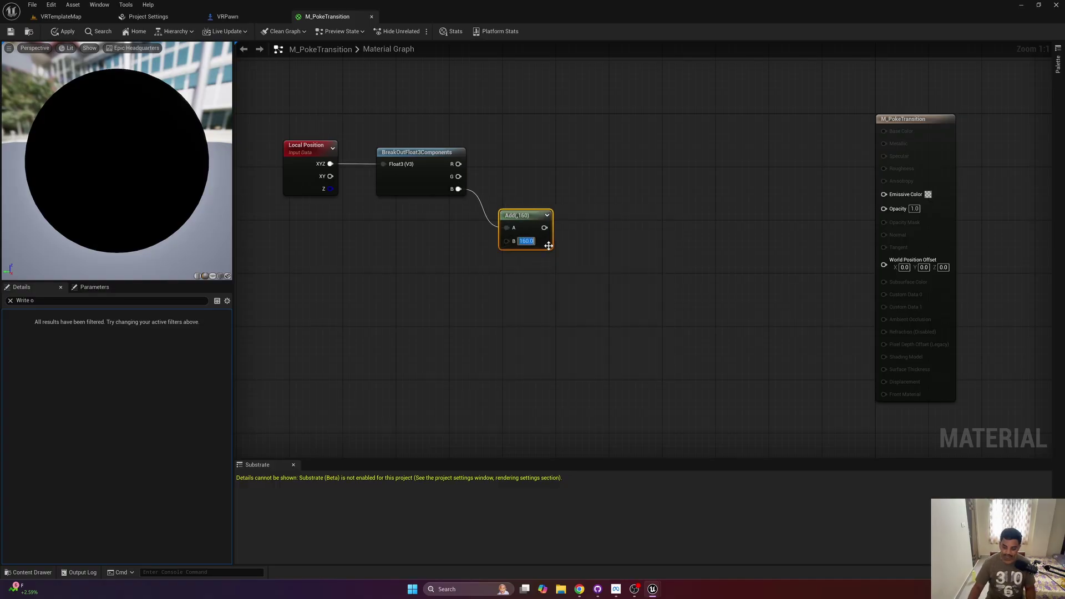
pyautogui.moveTo(525, 220); pyautogui.dragTo(525, 183)
pyautogui.click(528, 252)
pyautogui.moveTo(528, 252); pyautogui.dragTo(473, 240, button='right')
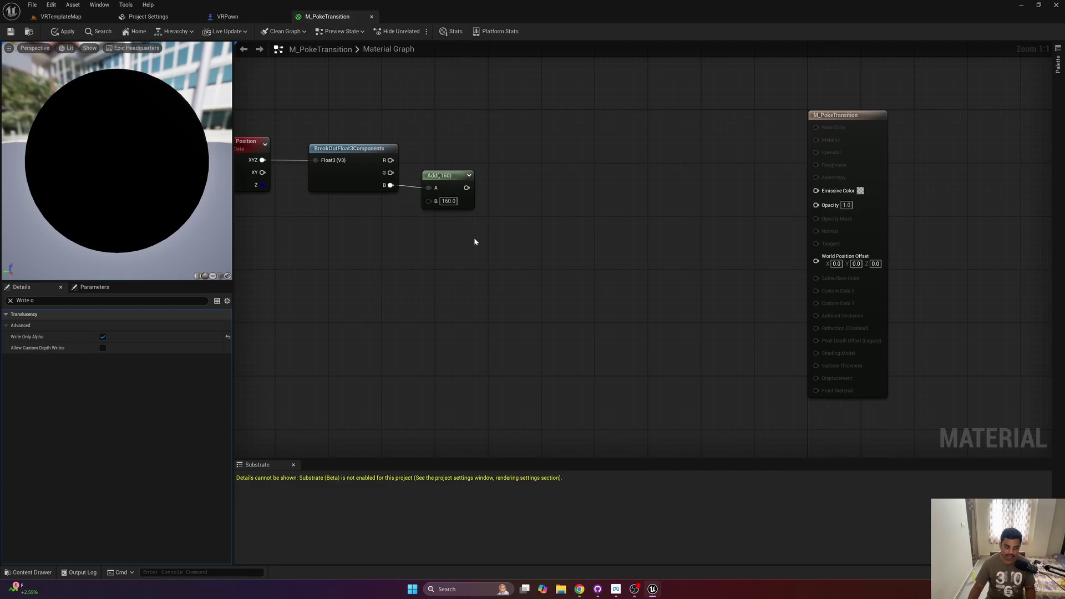
# - Pass the Add result into a Divide node with B set to 220
pyautogui.moveTo(467, 188); pyautogui.dragTo(497, 194)
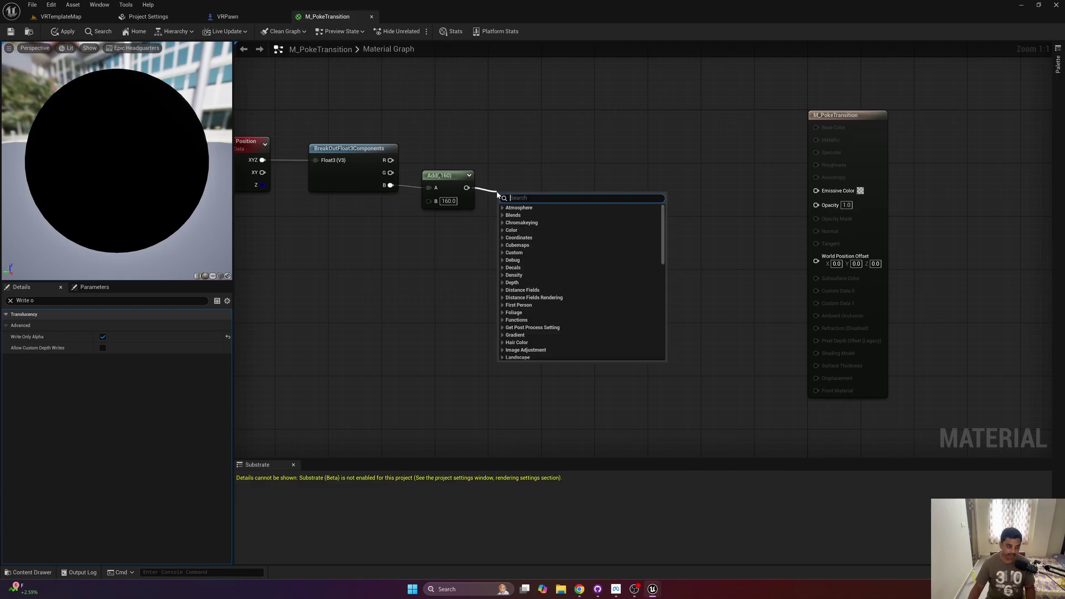
pyautogui.write('divi')
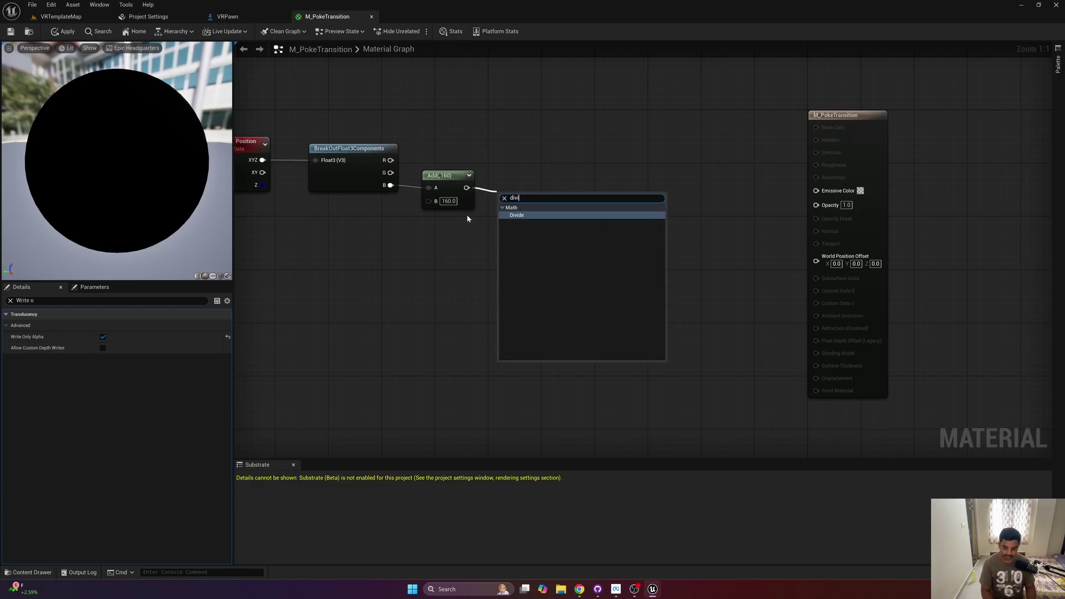
pyautogui.click(467, 218)
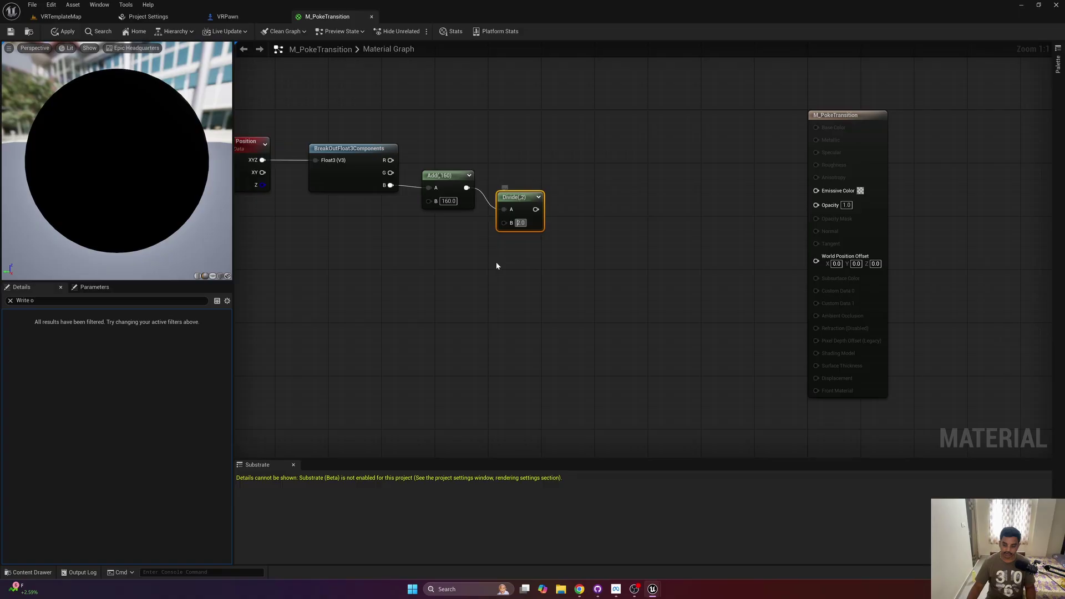
pyautogui.write('220')
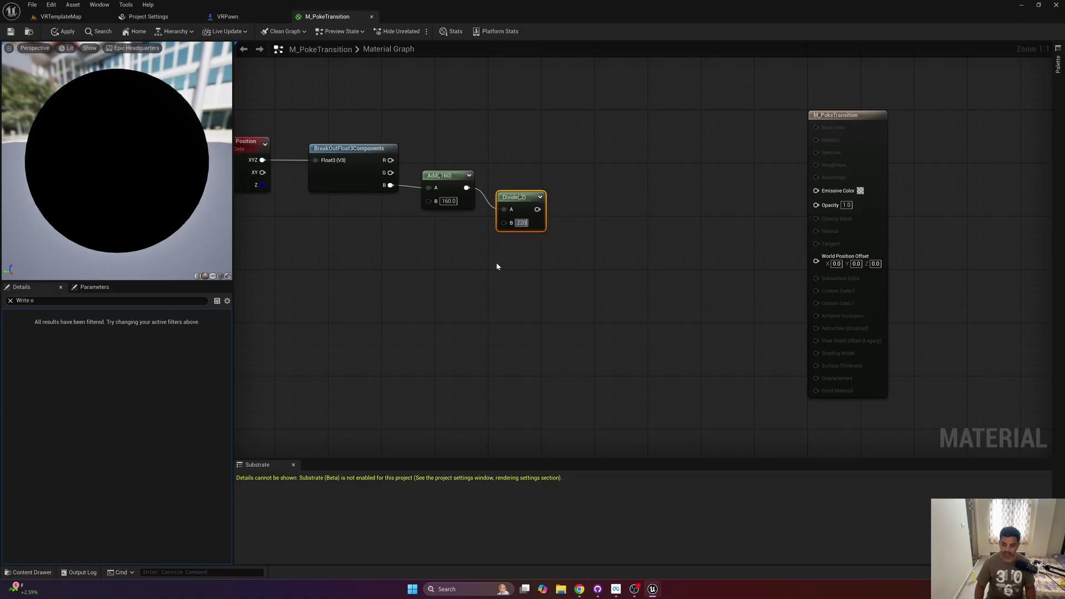
pyautogui.press('Return')
pyautogui.moveTo(533, 271); pyautogui.dragTo(419, 286, button='right')
# - Chain a Saturate node and then a Subtract 1 node after the Divide
pyautogui.moveTo(427, 225); pyautogui.dragTo(454, 220)
pyautogui.write('satur')
pyautogui.press('Return')
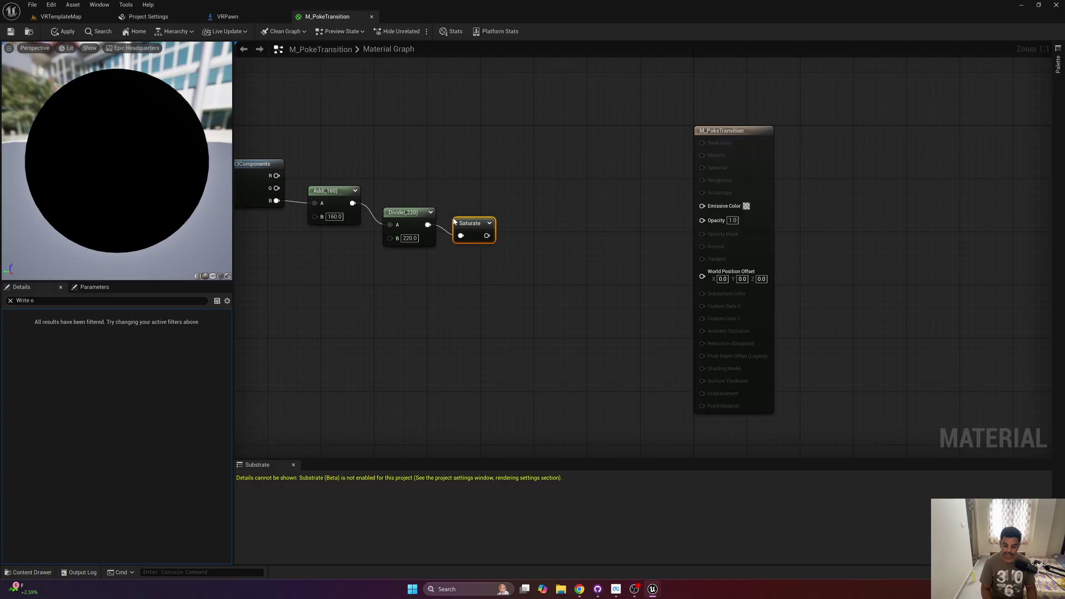
pyautogui.moveTo(485, 236); pyautogui.dragTo(506, 243)
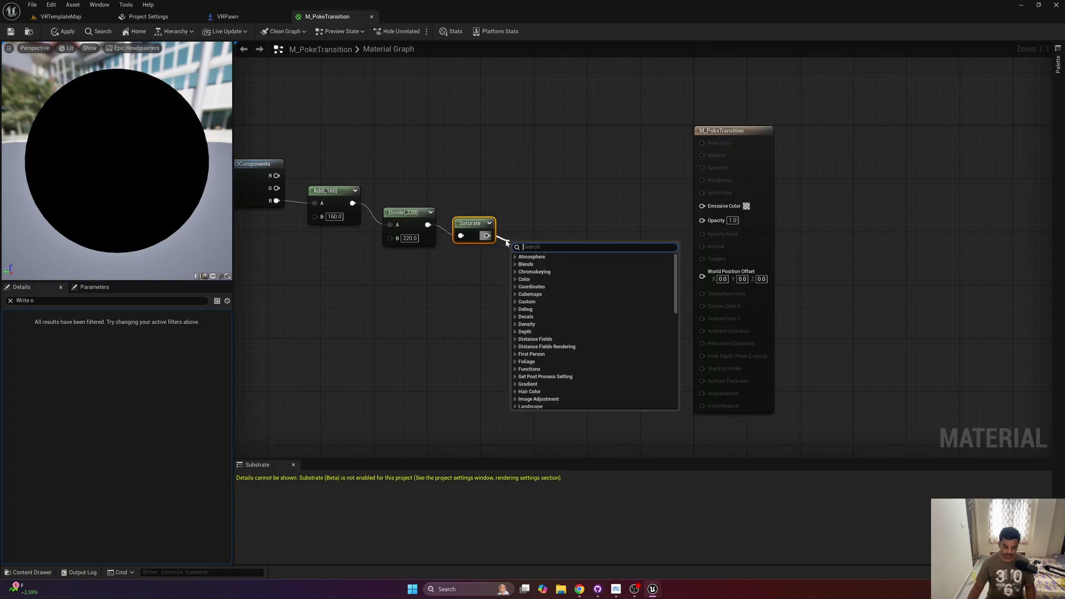
pyautogui.write('sub')
pyautogui.press('Return')
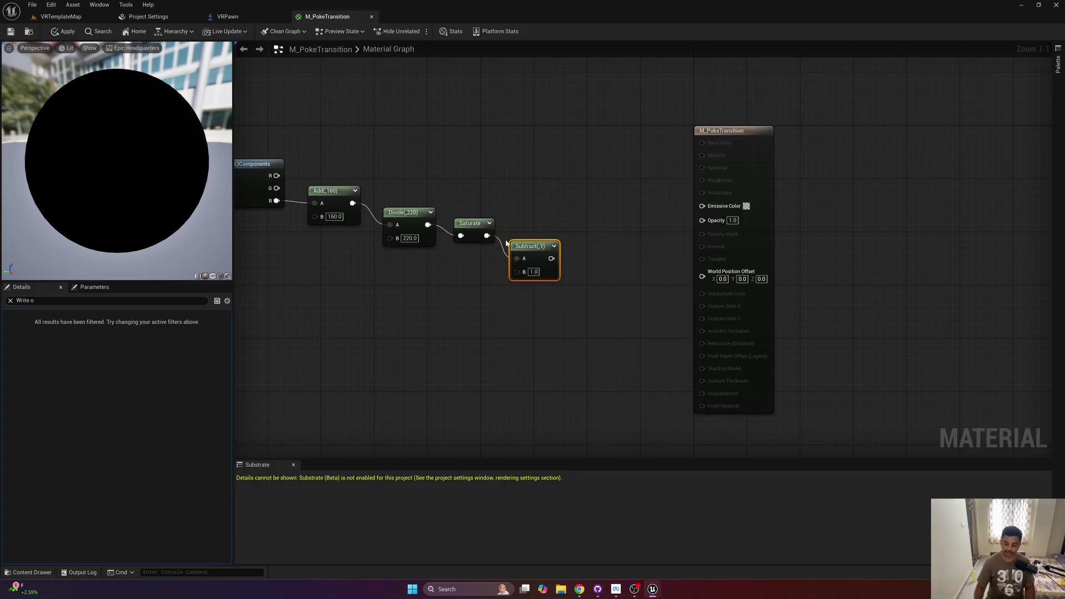
pyautogui.moveTo(528, 243); pyautogui.dragTo(493, 303)
pyautogui.click(449, 306)
# - Add a Constant, convert it to a parameter named Alpha, and connect it to Subtract's B input
pyautogui.rightClick(451, 307)
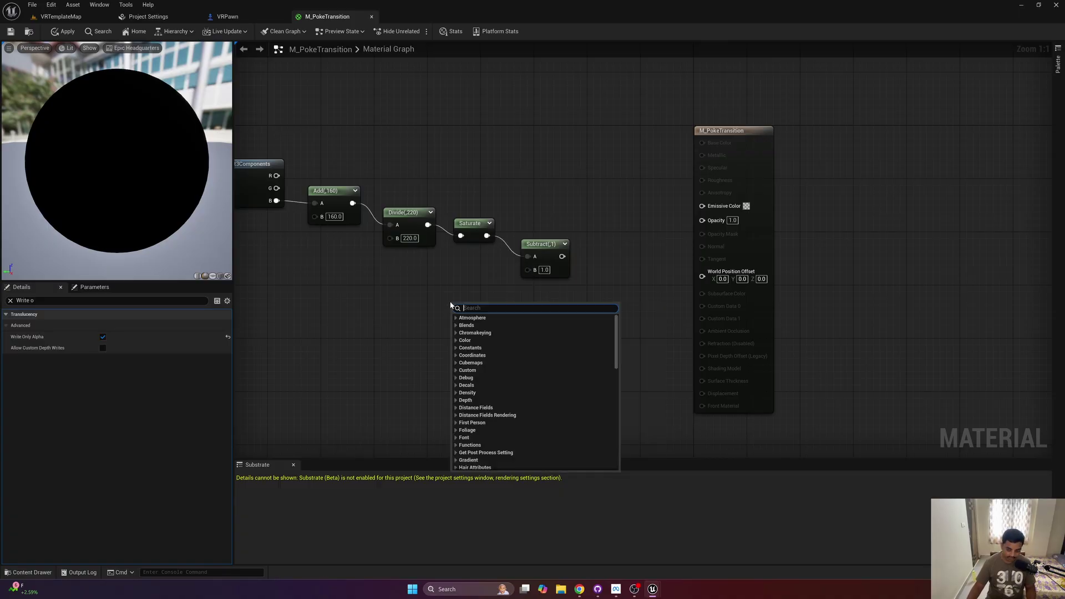
pyautogui.write('constant')
pyautogui.press('Return')
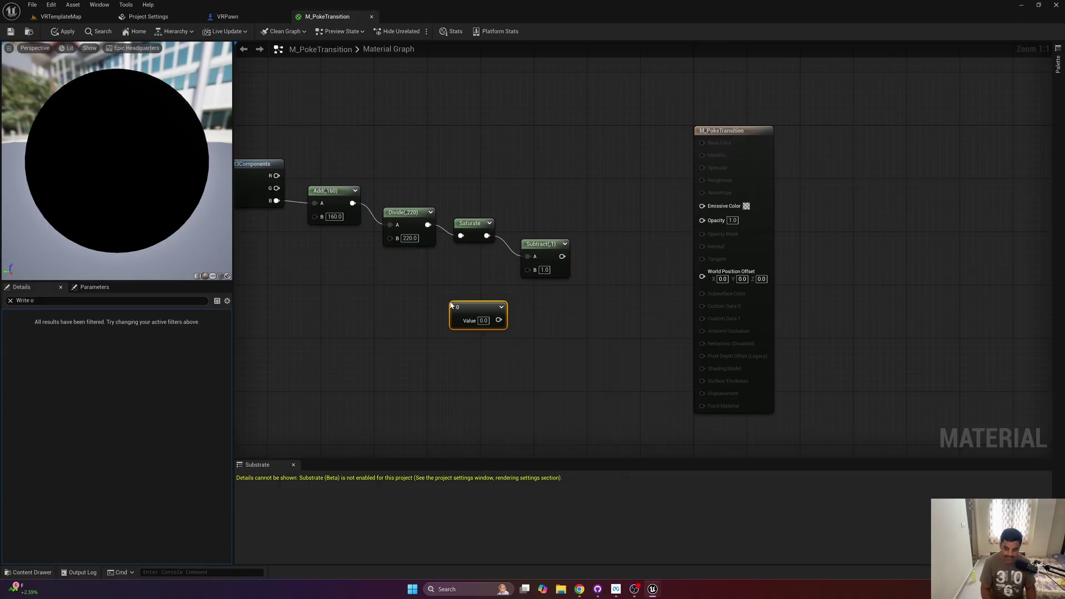
pyautogui.rightClick(458, 312)
pyautogui.click(477, 337)
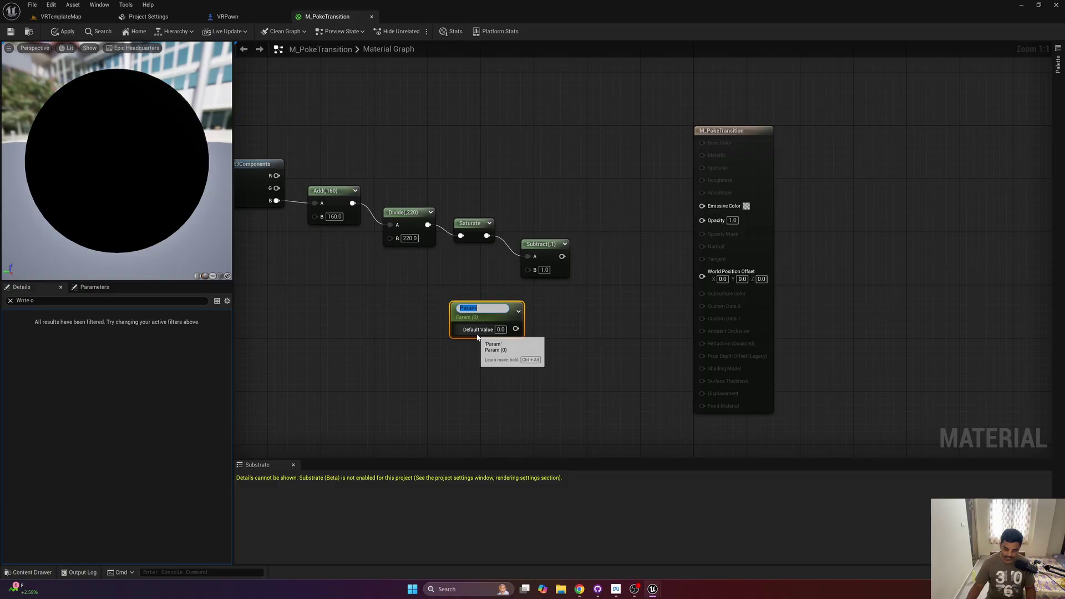
pyautogui.write('Alpha')
pyautogui.press('Return')
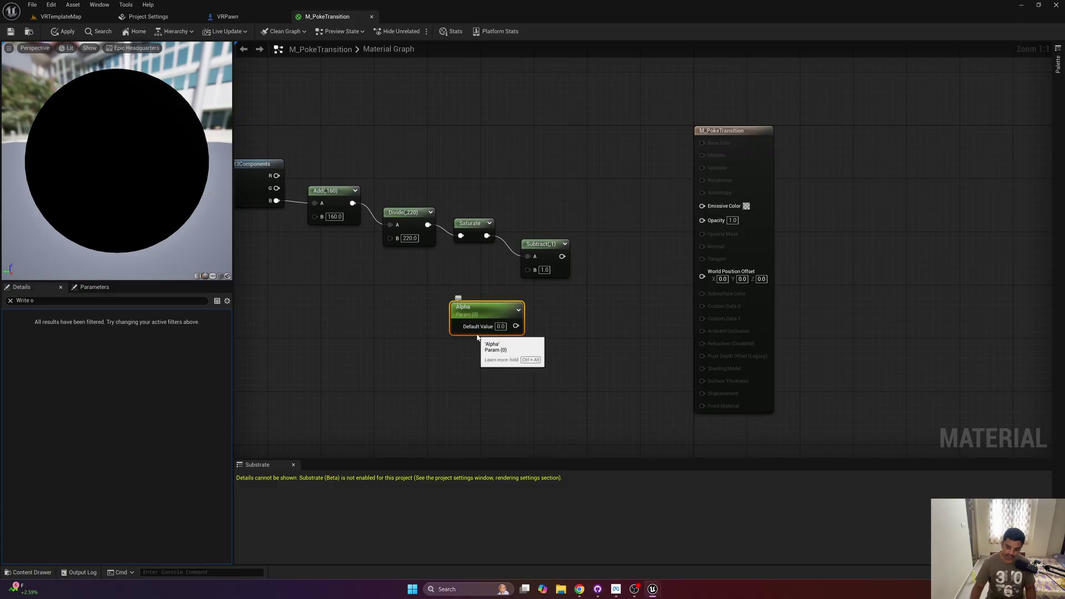
pyautogui.moveTo(488, 319); pyautogui.dragTo(527, 269)
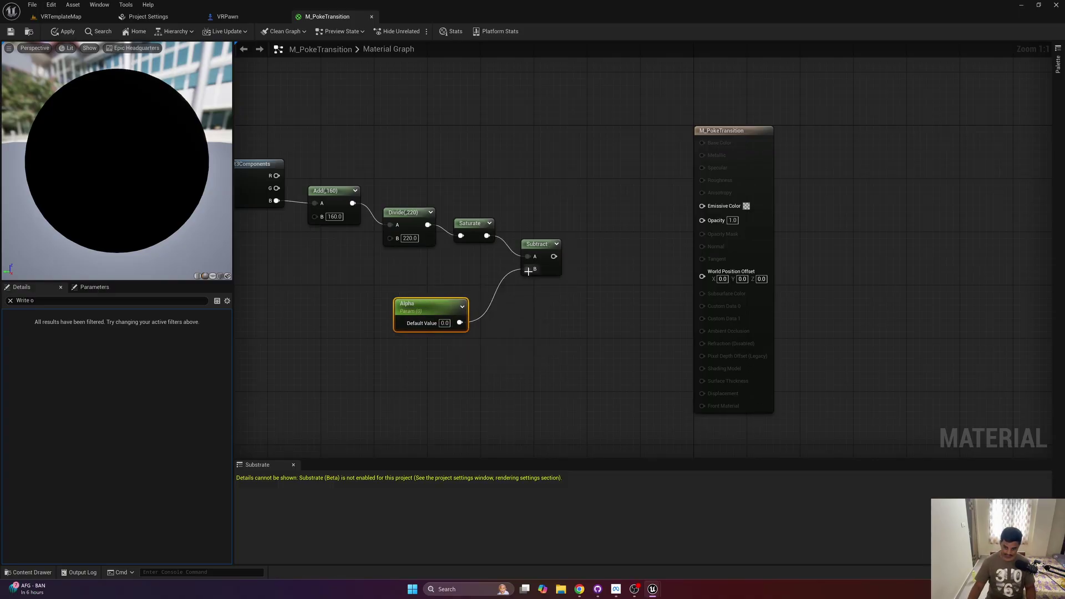
pyautogui.moveTo(560, 254); pyautogui.dragTo(479, 239, button='right')
# - Add a Divide node (B=2) after Subtract, followed by a Saturate node
pyautogui.moveTo(479, 238); pyautogui.dragTo(499, 269)
pyautogui.write('divide')
pyautogui.press('Return')
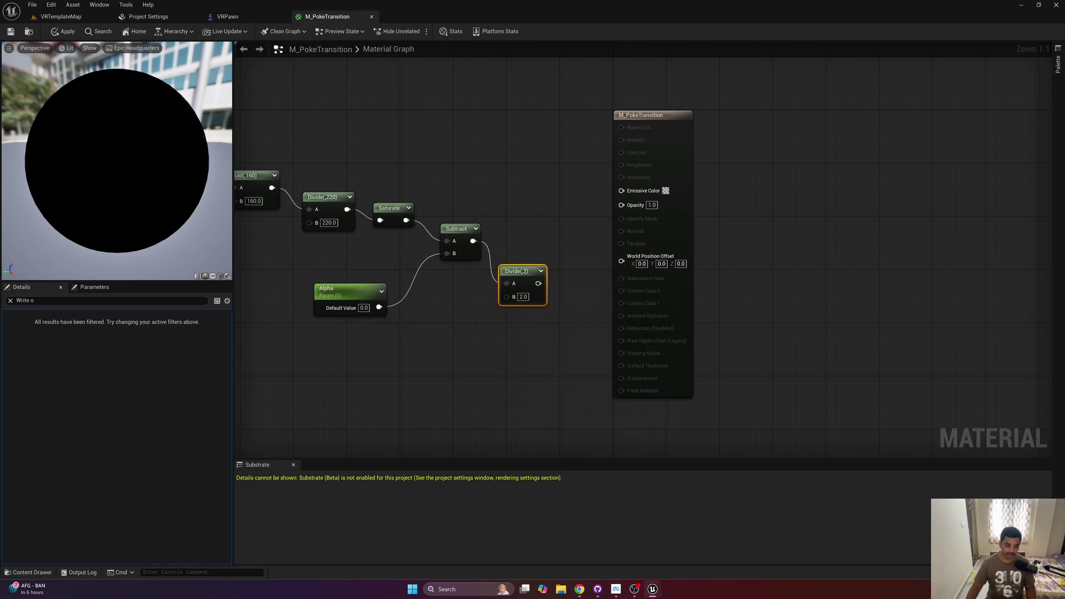
pyautogui.moveTo(693, 259); pyautogui.dragTo(853, 312)
pyautogui.moveTo(538, 283); pyautogui.dragTo(562, 285)
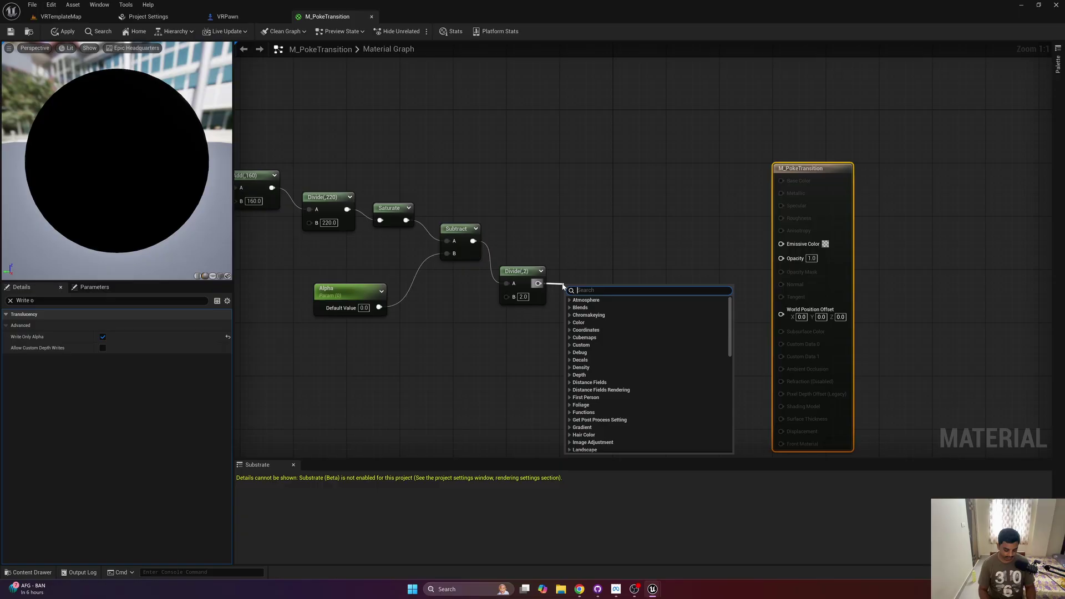
pyautogui.write('satu')
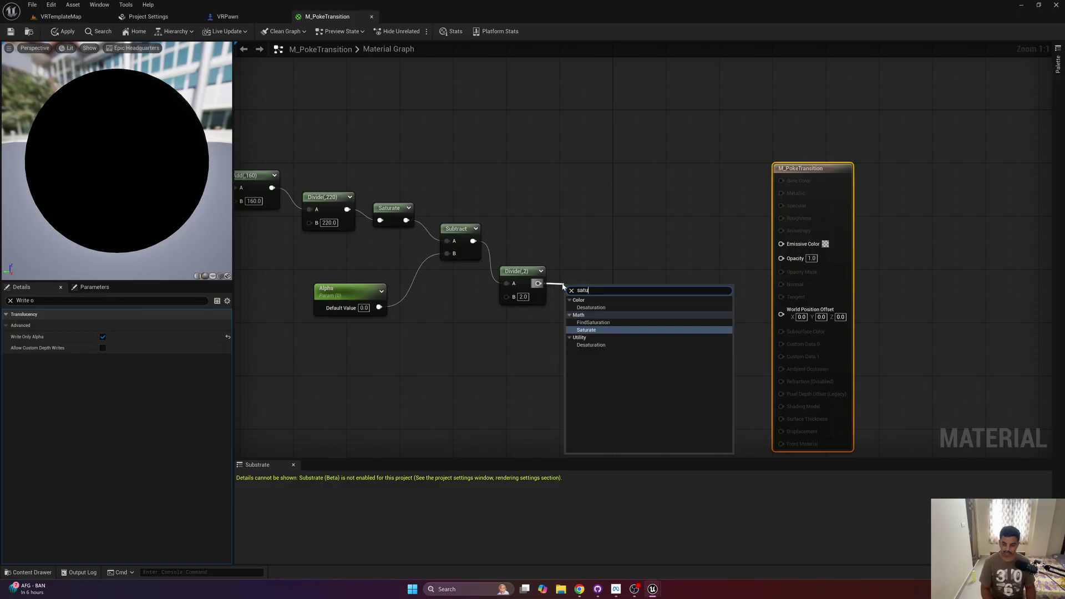
pyautogui.press('Return')
pyautogui.moveTo(506, 297); pyautogui.dragTo(473, 350)
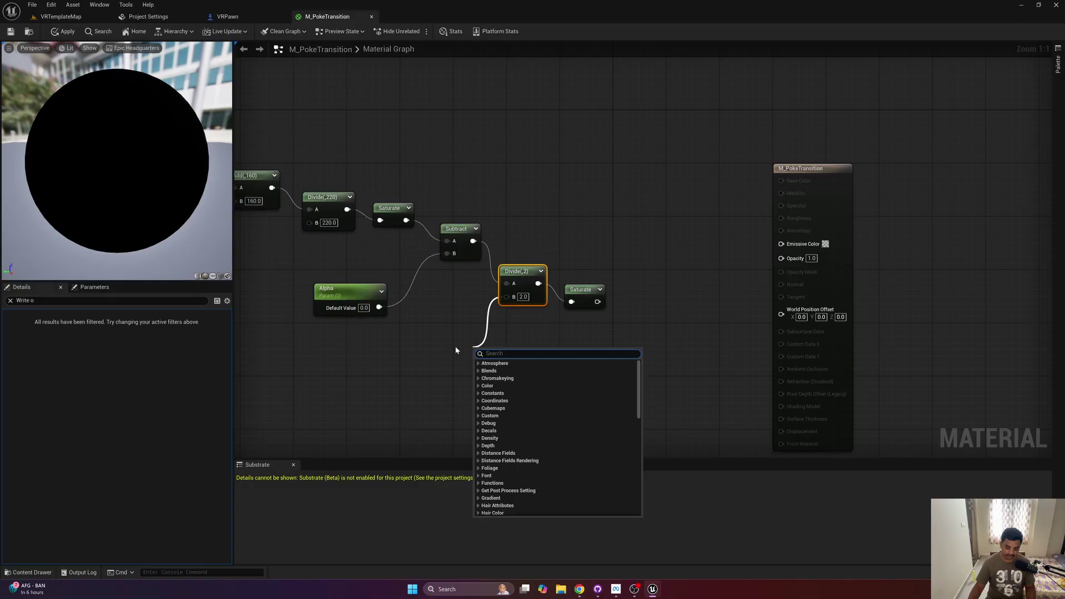
pyautogui.click(431, 343)
# - Create a SmoothBorder scalar parameter with a default value of 0.05
pyautogui.rightClick(431, 342)
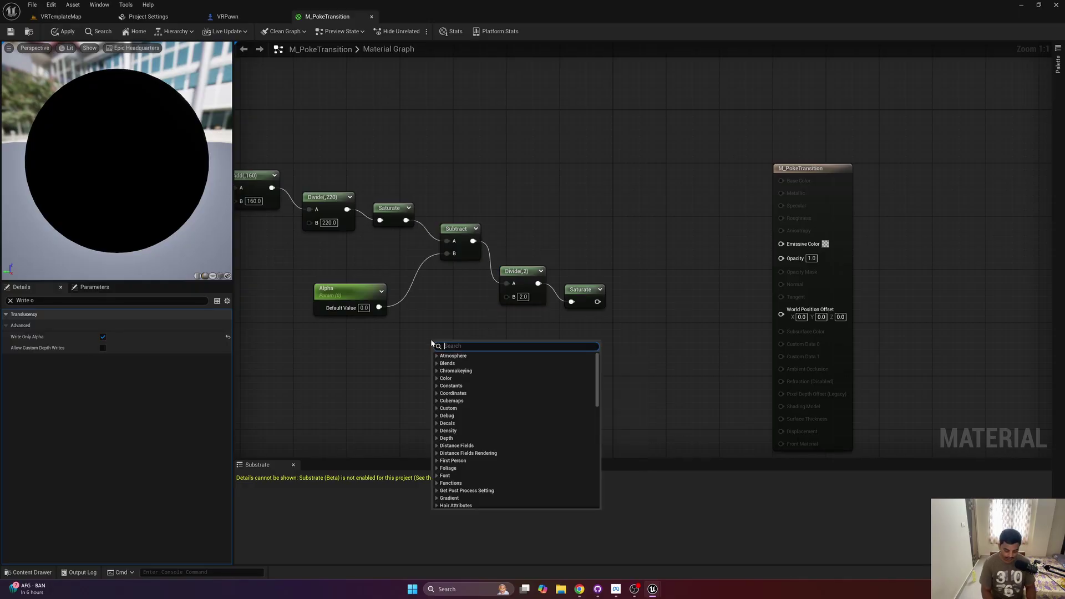
pyautogui.write('cons')
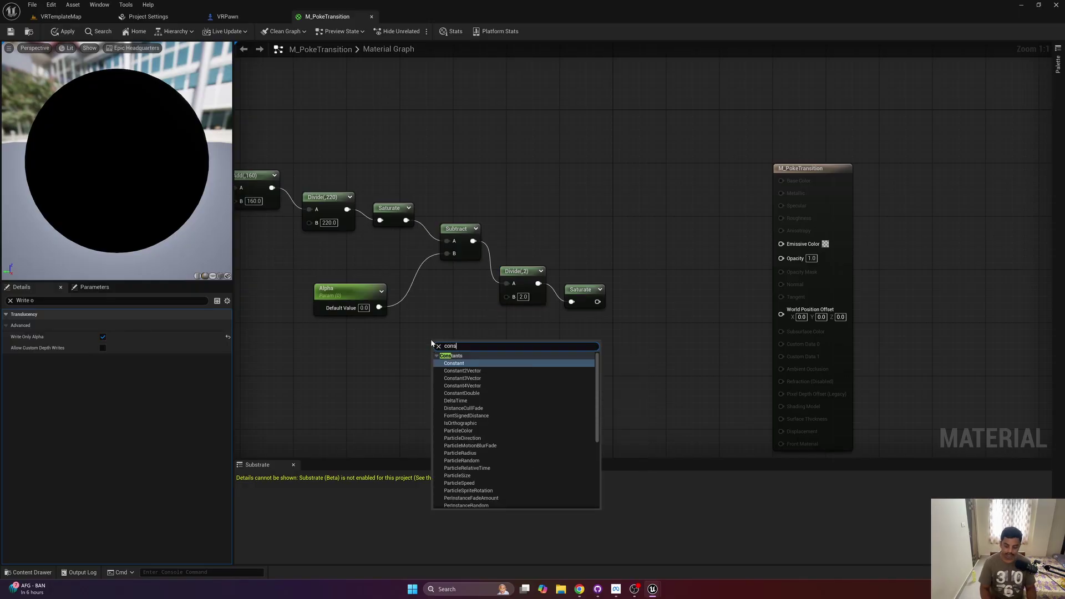
pyautogui.press('Return')
pyautogui.rightClick(450, 347)
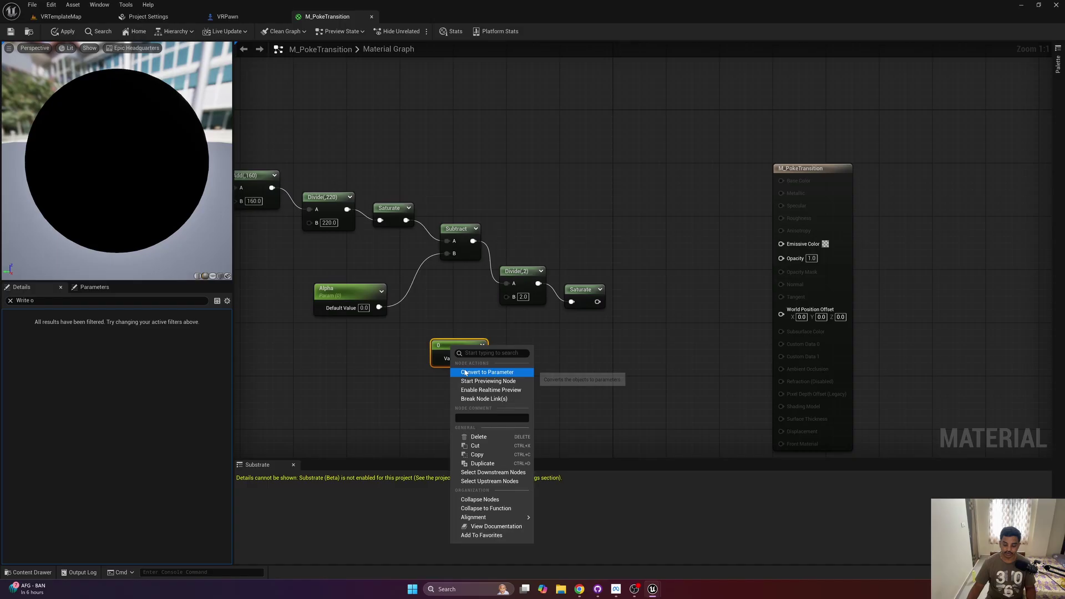
pyautogui.click(465, 372)
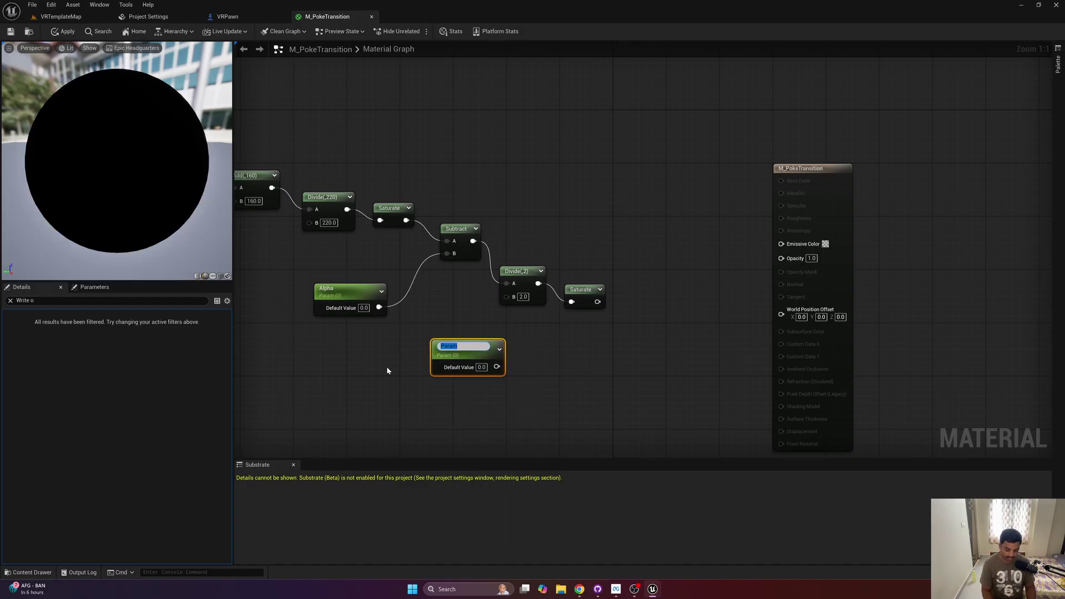
pyautogui.write('SmoothBo')
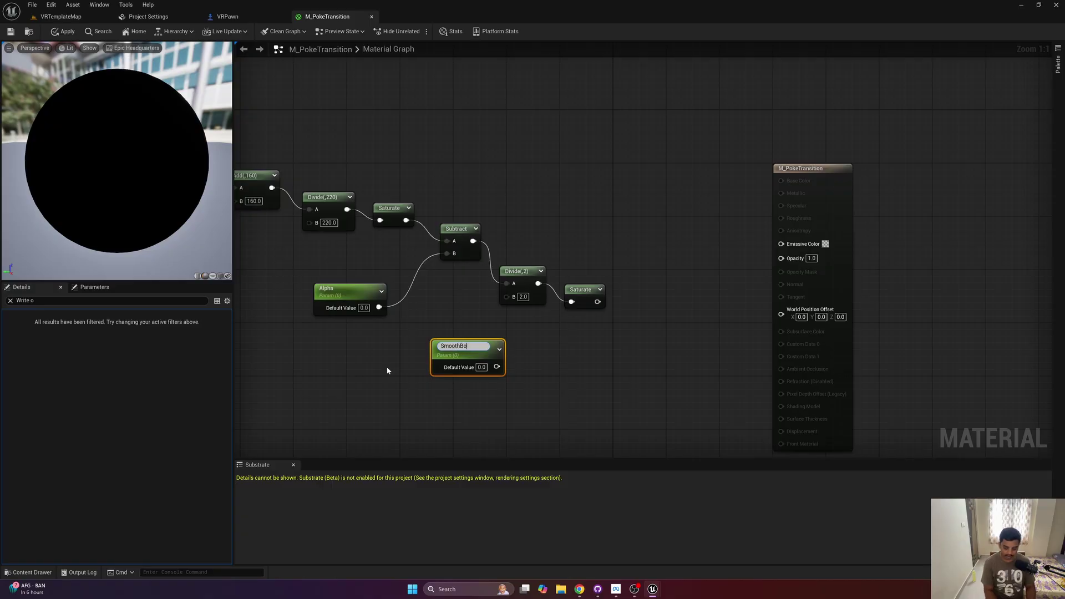
pyautogui.write('rder')
pyautogui.press('Return')
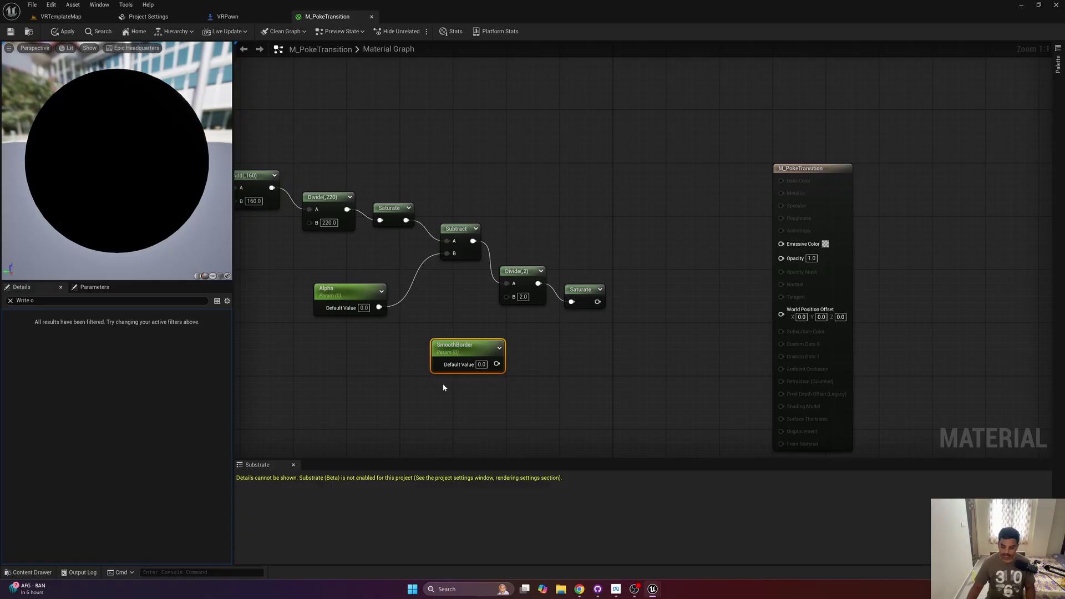
pyautogui.click(481, 365)
pyautogui.press('Return')
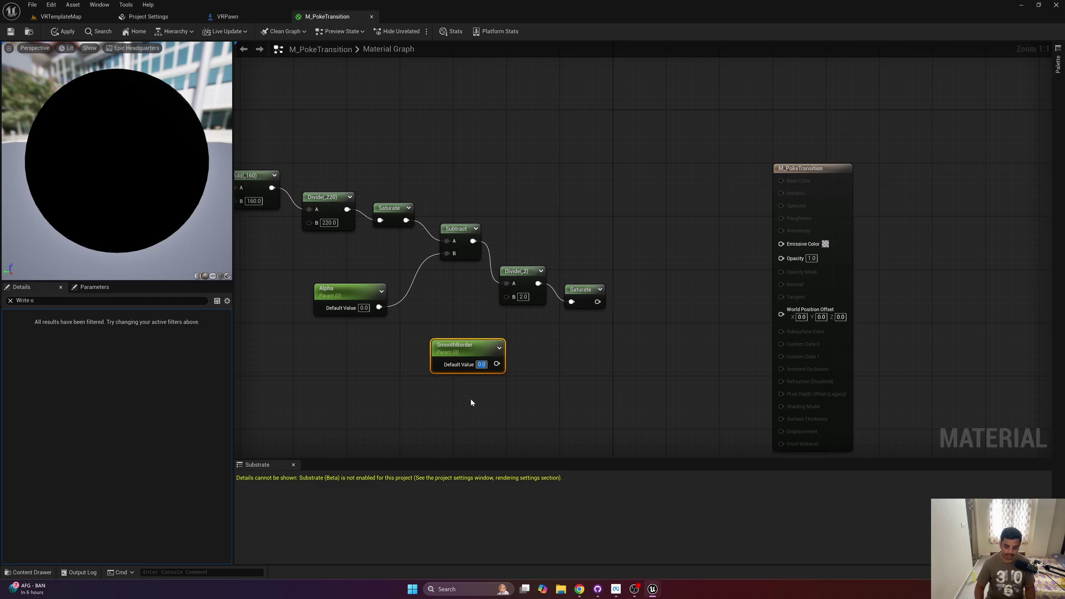
pyautogui.write('0.05')
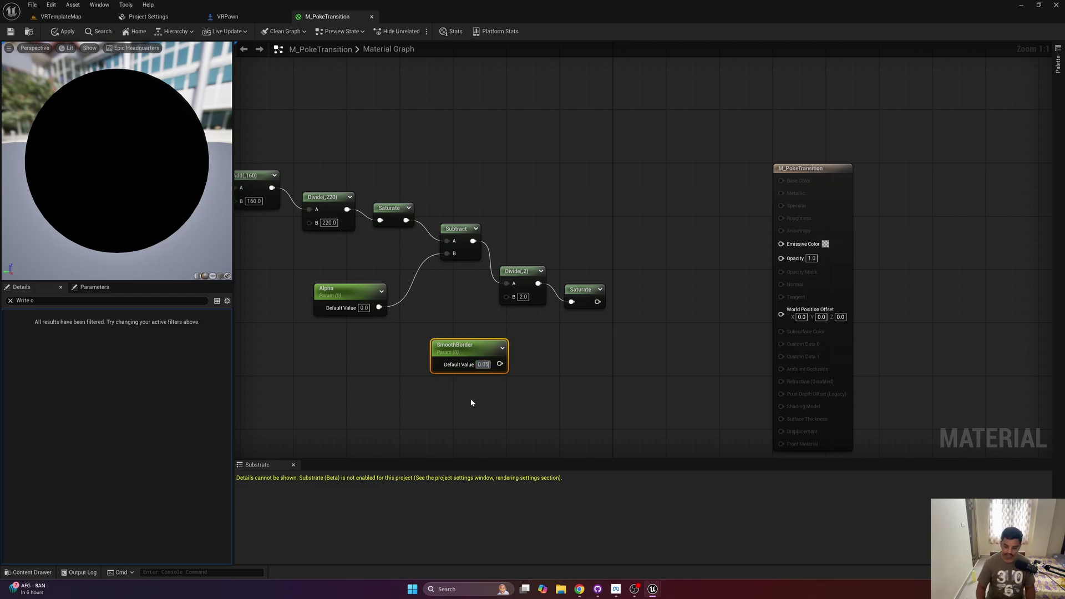
pyautogui.press('Return')
# - Divide by SmoothBorder, route Saturate through a OneMinus node into Opacity, and apply
pyautogui.moveTo(503, 363); pyautogui.dragTo(506, 296)
pyautogui.moveTo(532, 326); pyautogui.dragTo(511, 305, button='right')
pyautogui.moveTo(507, 294); pyautogui.dragTo(548, 318)
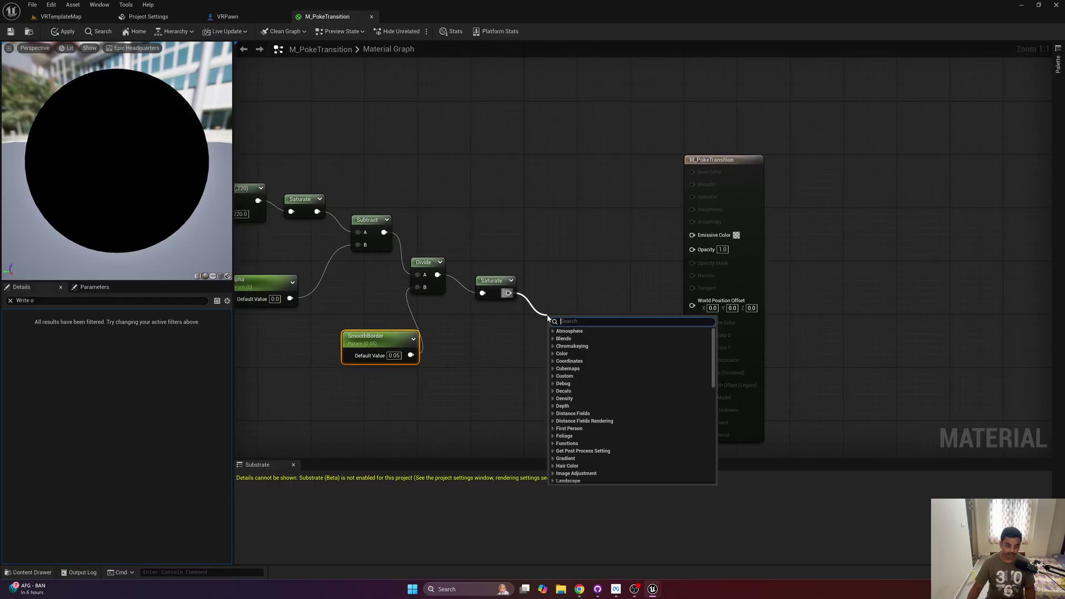
pyautogui.write('1-')
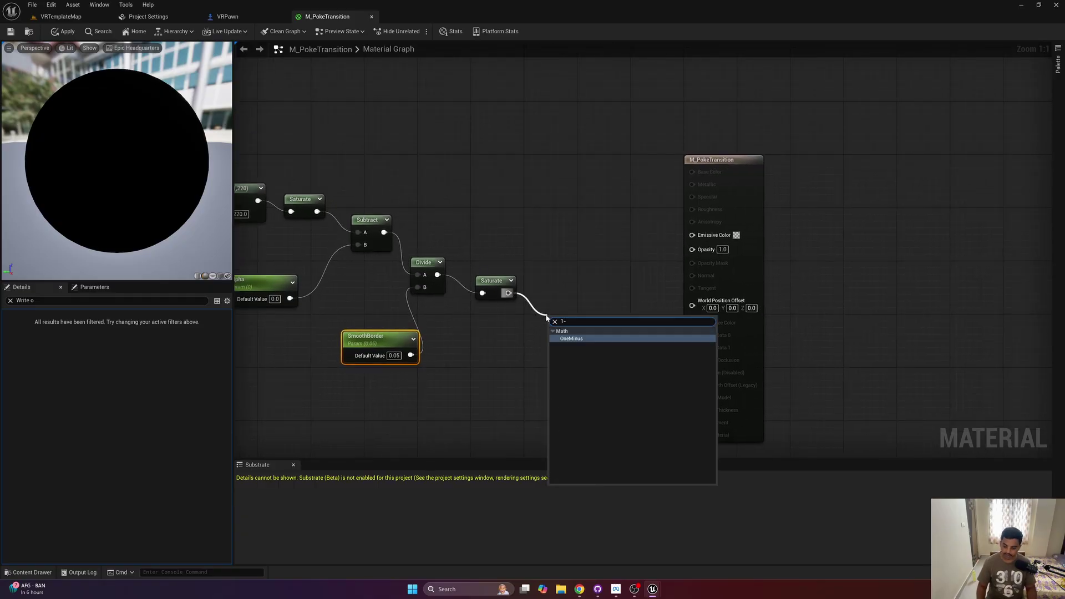
pyautogui.press('Return')
pyautogui.moveTo(570, 332); pyautogui.dragTo(704, 250)
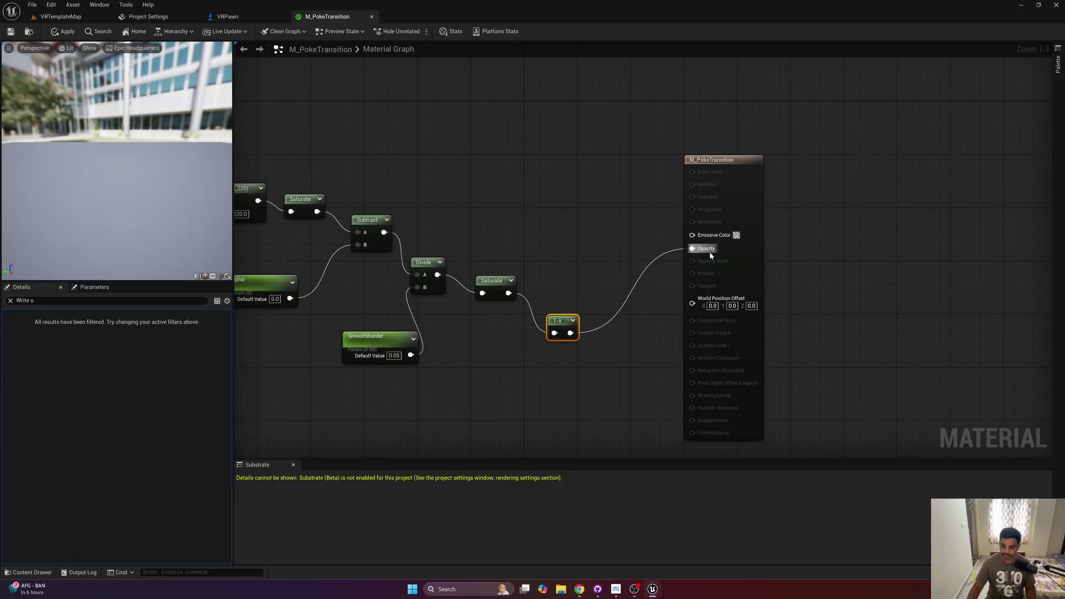
pyautogui.click(64, 31)
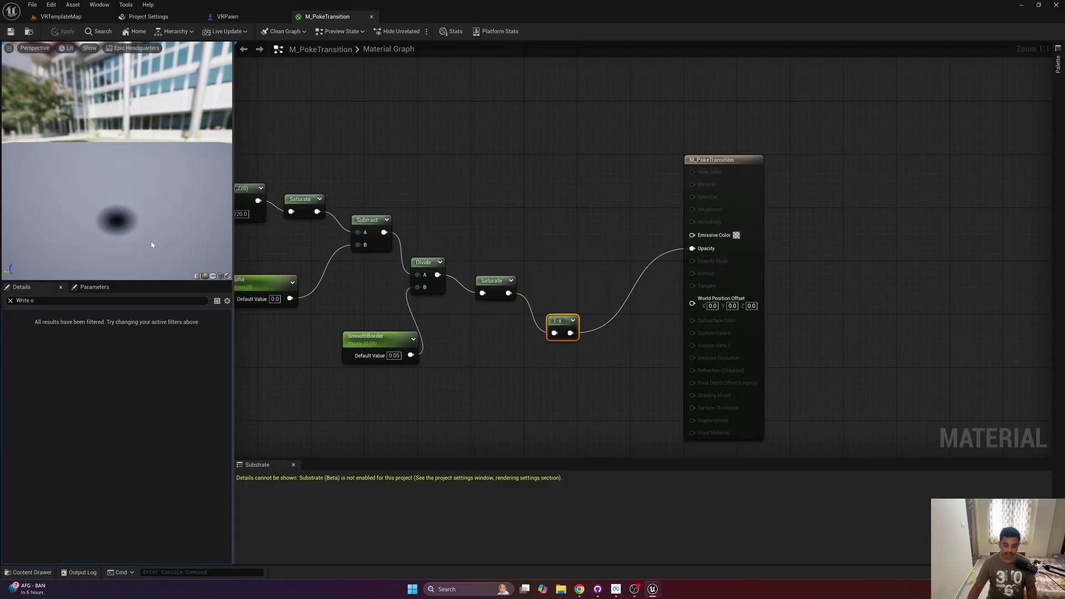
# - Test the fade by setting Alpha to 1, then back to 0, and reapply the material
pyautogui.moveTo(144, 238); pyautogui.dragTo(126, 227)
pyautogui.moveTo(296, 318); pyautogui.dragTo(441, 299, button='right')
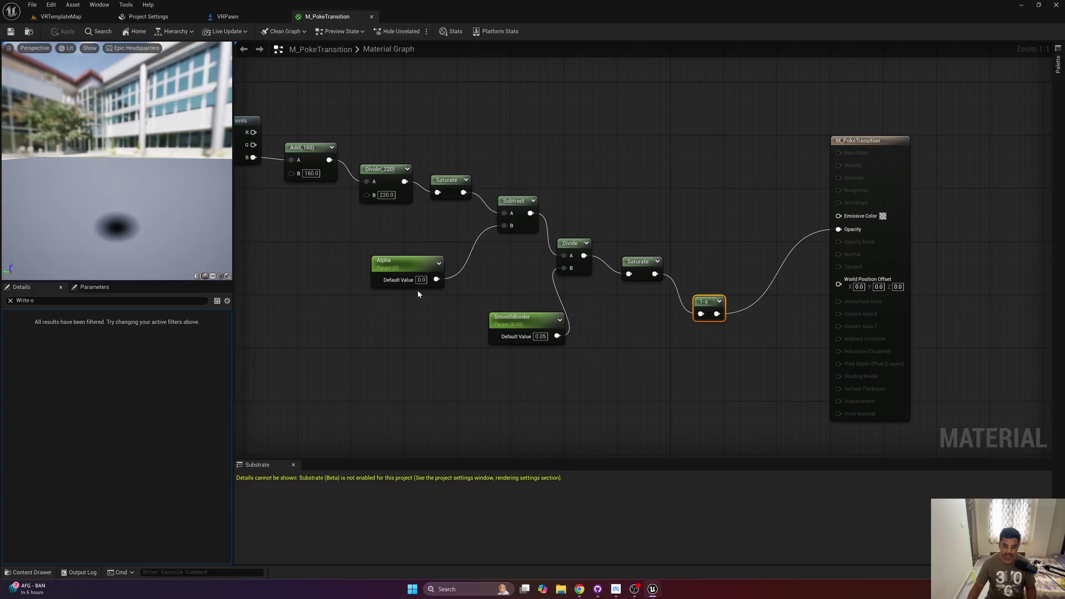
pyautogui.click(420, 279)
pyautogui.write('1')
pyautogui.press('Return')
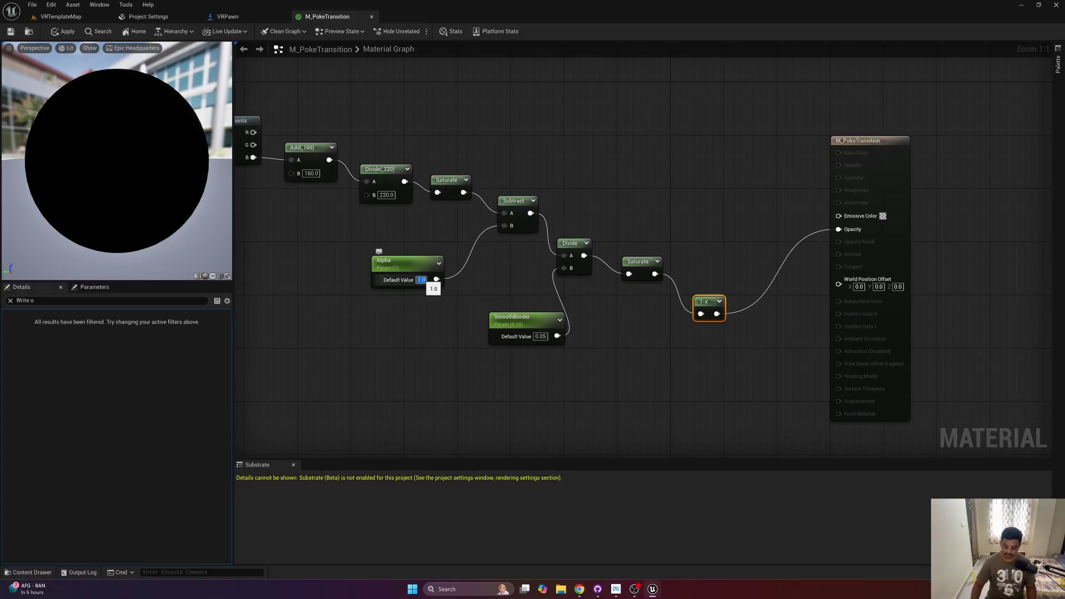
pyautogui.write('0')
pyautogui.press('Return')
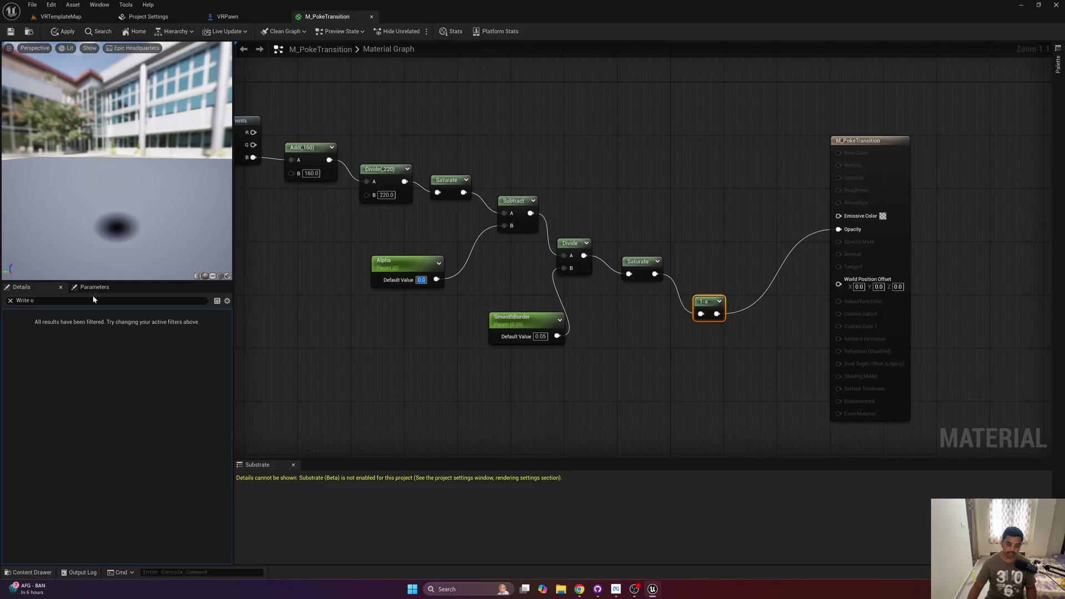
pyautogui.click(304, 280)
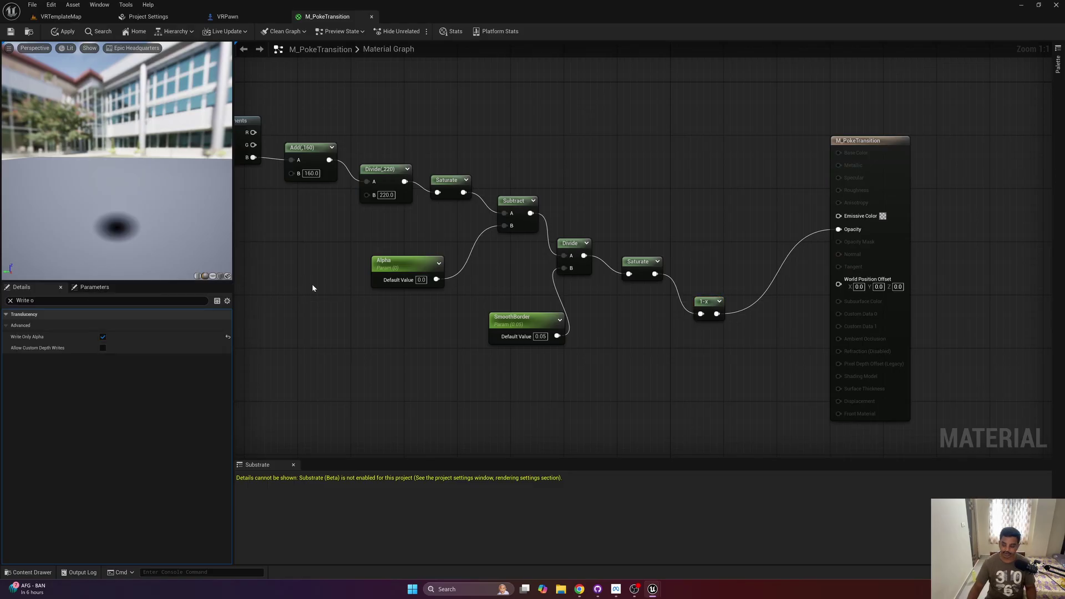
pyautogui.click(228, 16)
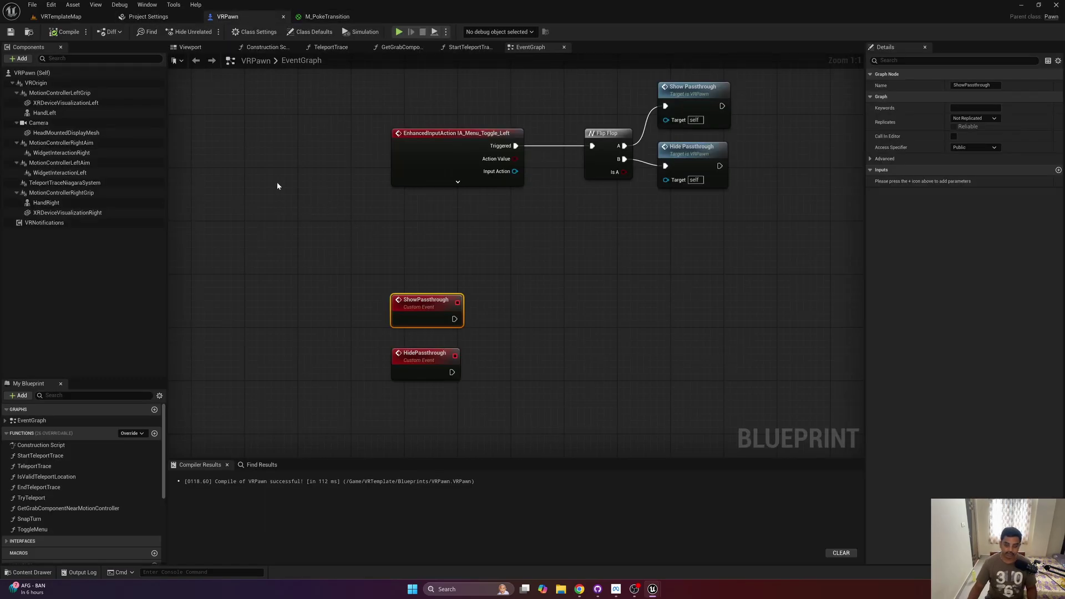
pyautogui.click(327, 16)
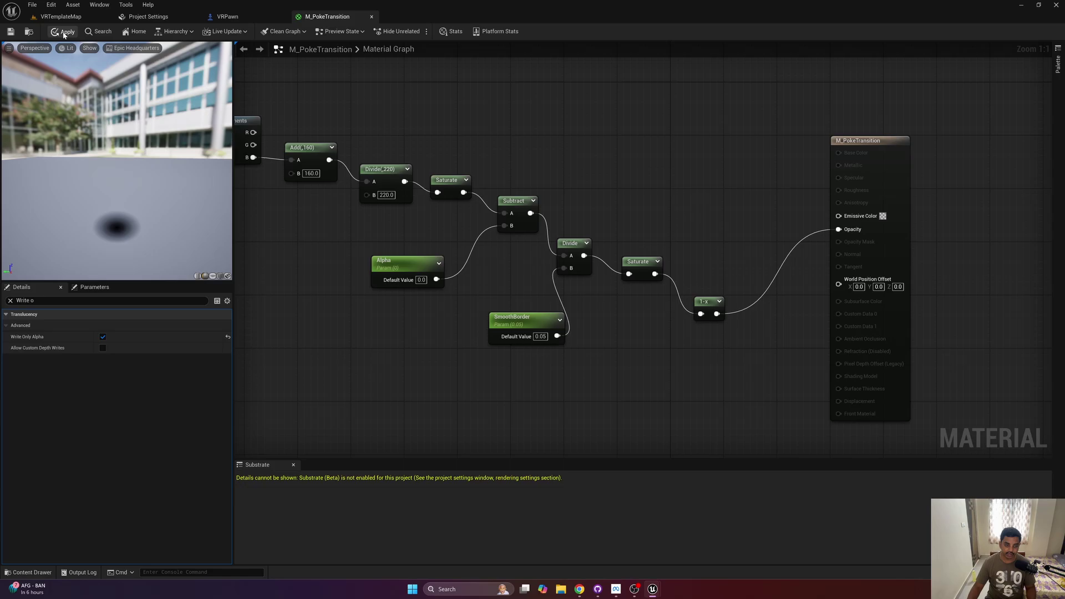
pyautogui.click(63, 32)
# - Save the material and select the Sphere mesh in Engine Content's BasicShapes folder
pyautogui.click(10, 31)
pyautogui.click(61, 16)
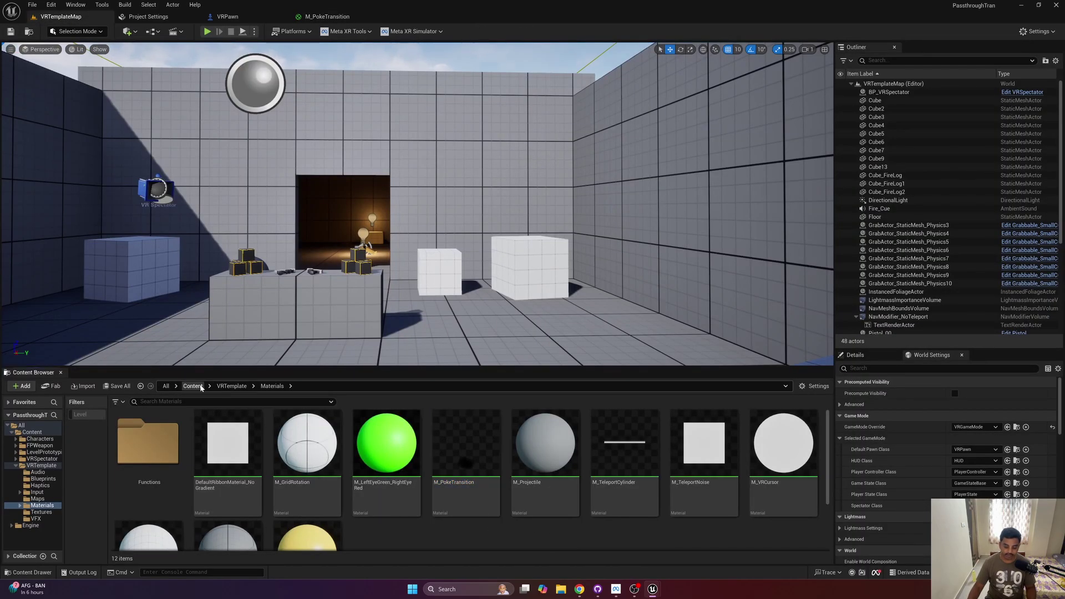
pyautogui.click(194, 386)
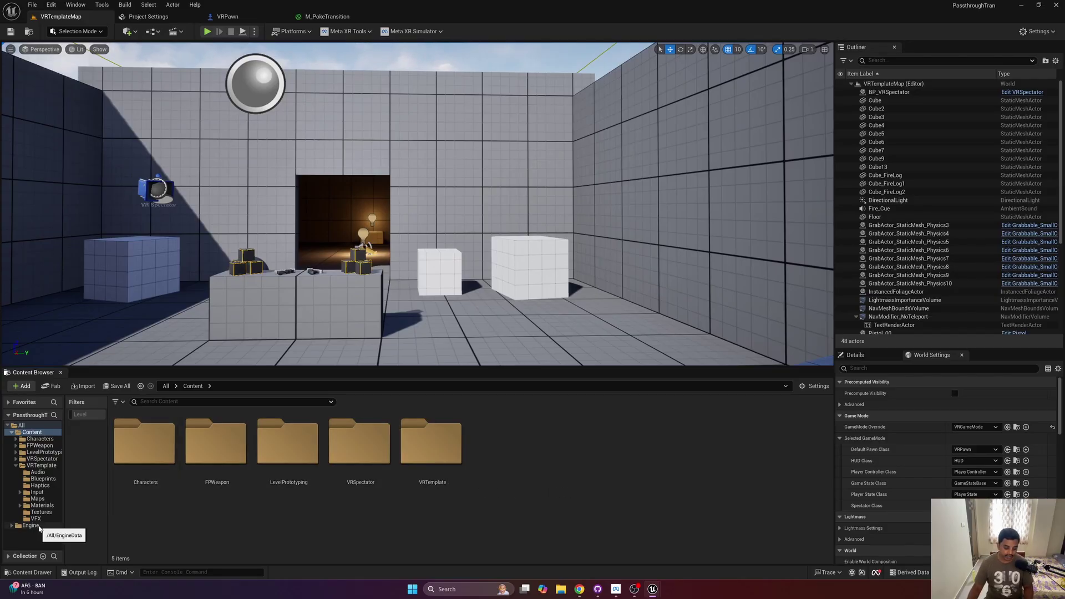
pyautogui.click(31, 525)
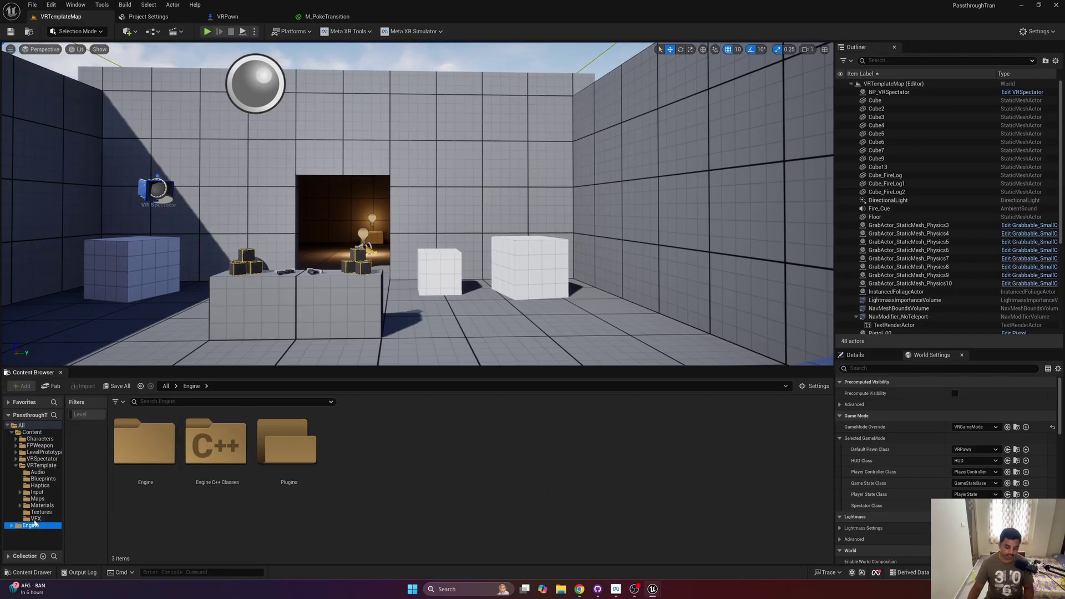
pyautogui.doubleClick(139, 457)
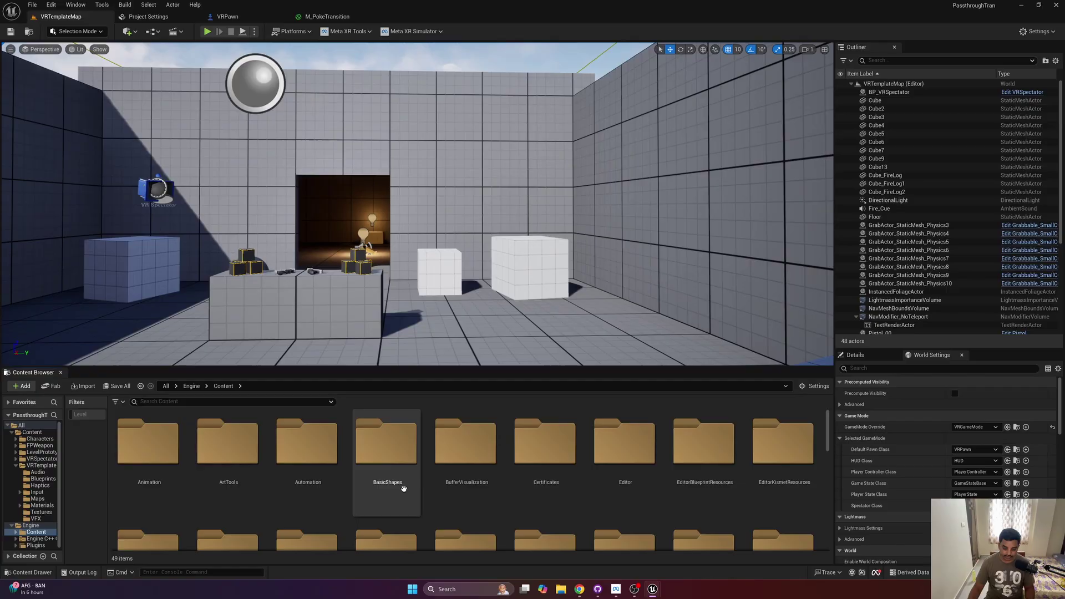
pyautogui.doubleClick(387, 452)
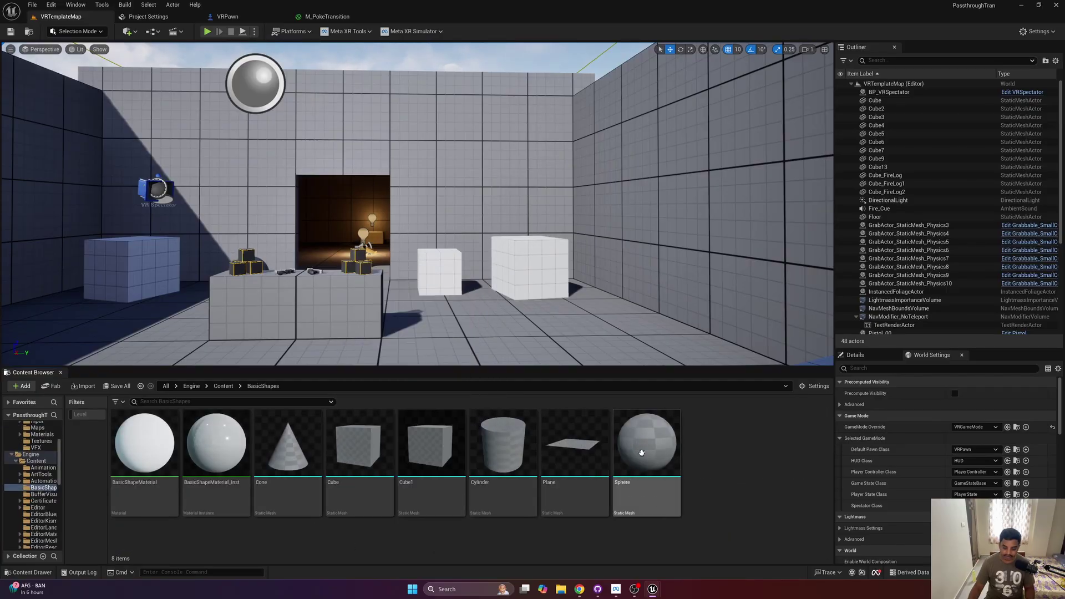
pyautogui.click(643, 463)
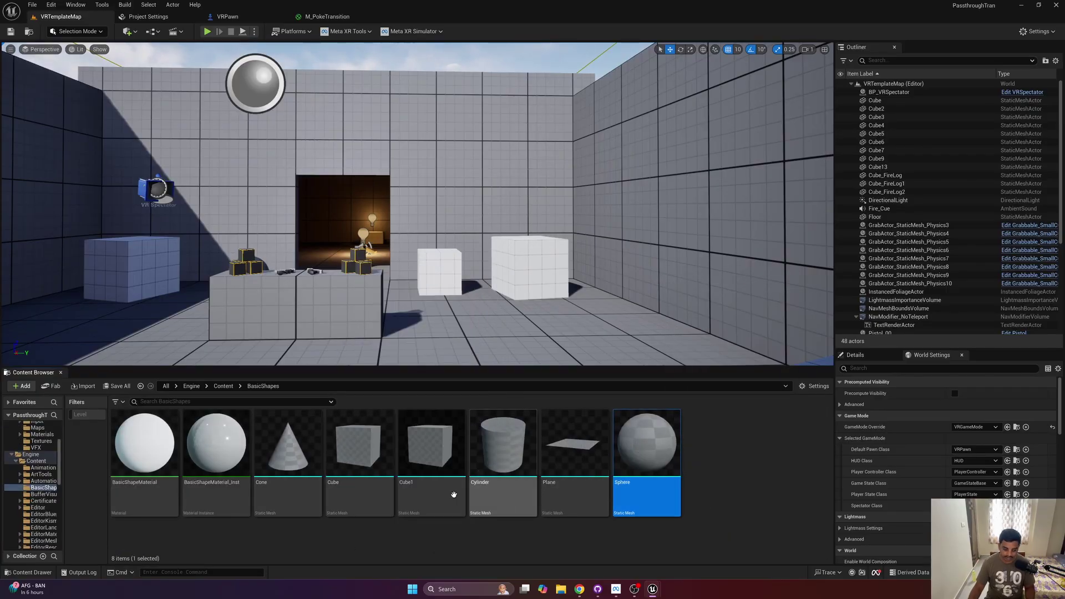
# - Create a Meshes folder in VRTemplate, paste the Sphere there, and rename it SM_PassthroughSphere
pyautogui.scroll(4, 34, 475)
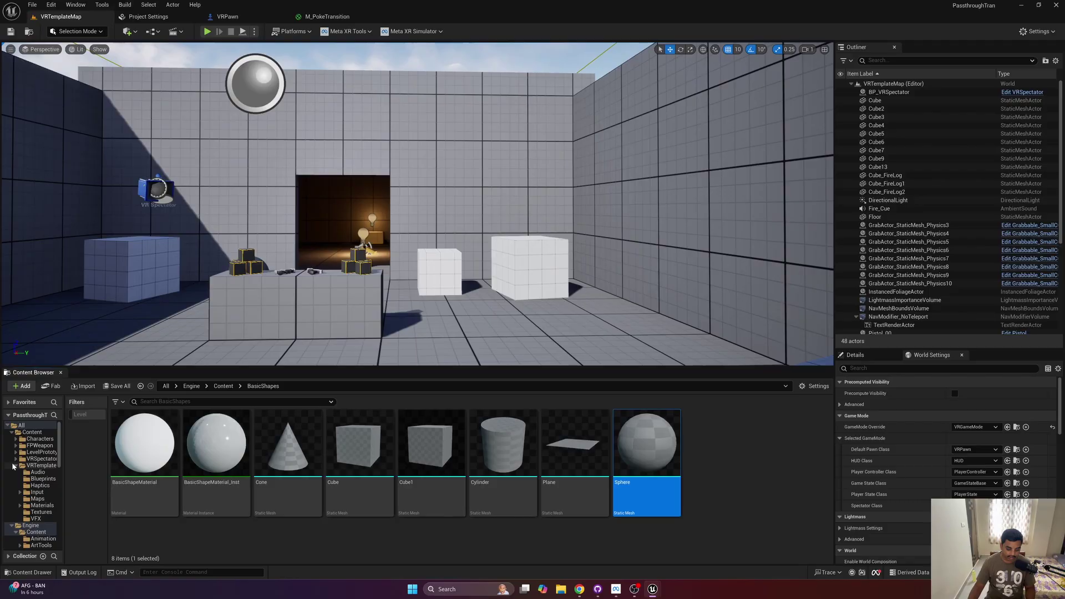
pyautogui.click(16, 465)
pyautogui.click(46, 466)
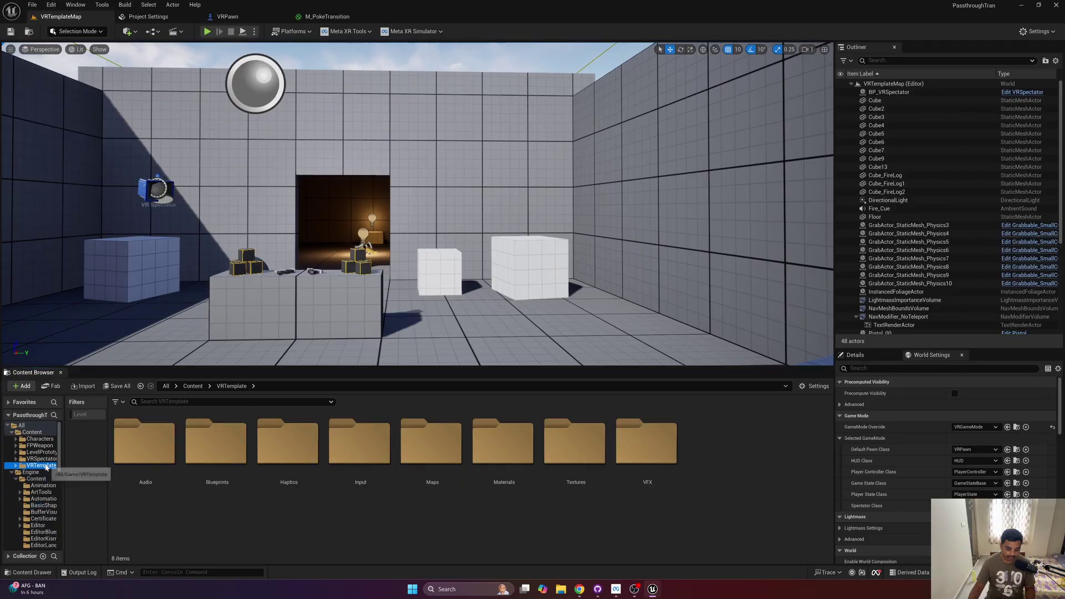
pyautogui.rightClick(719, 462)
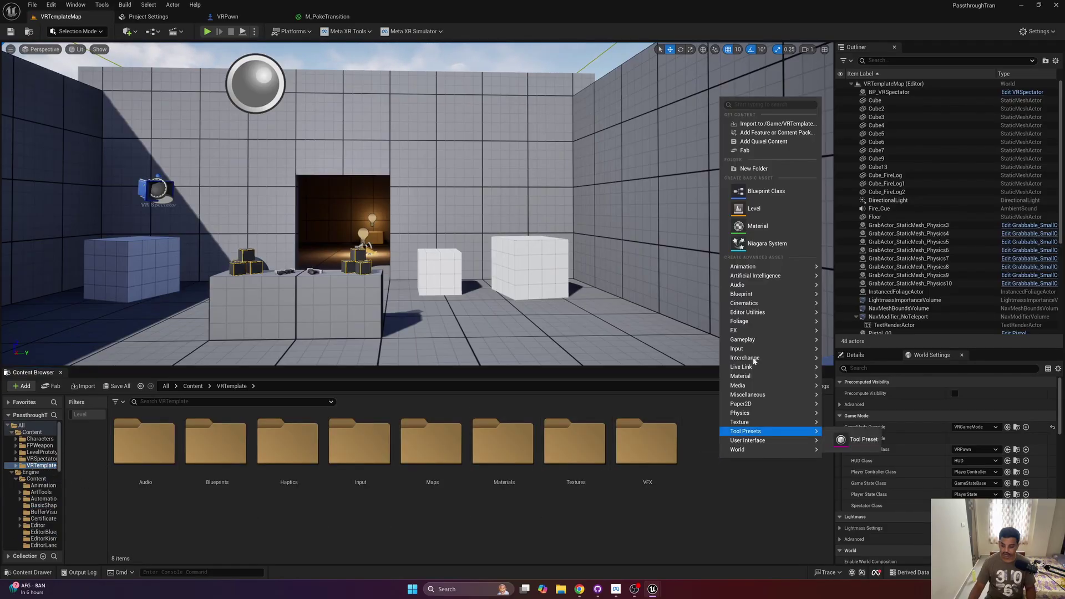
pyautogui.click(747, 168)
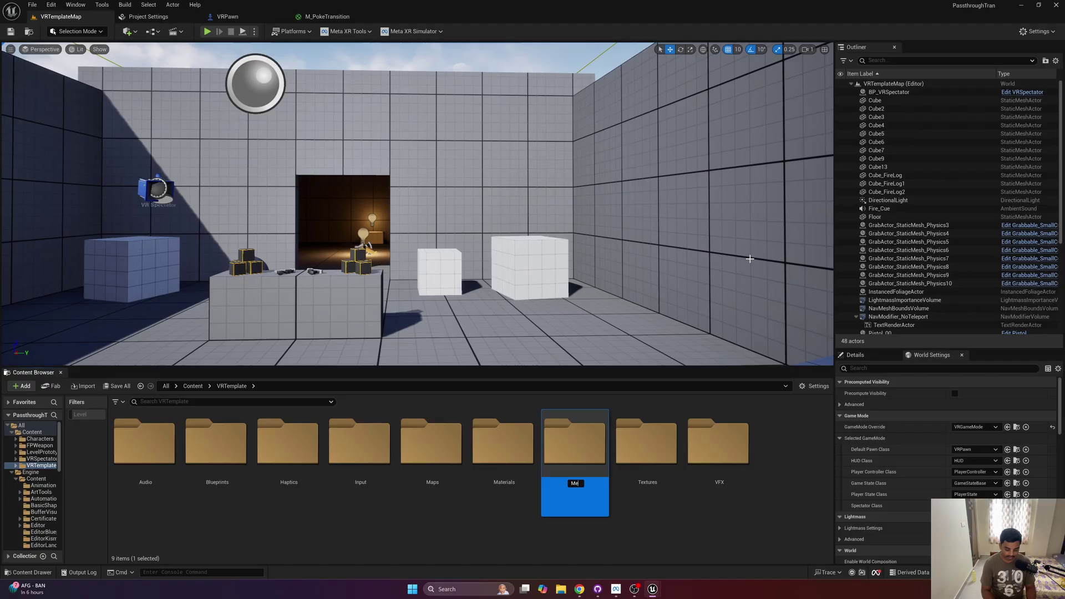
pyautogui.write('Meshes')
pyautogui.press('Return')
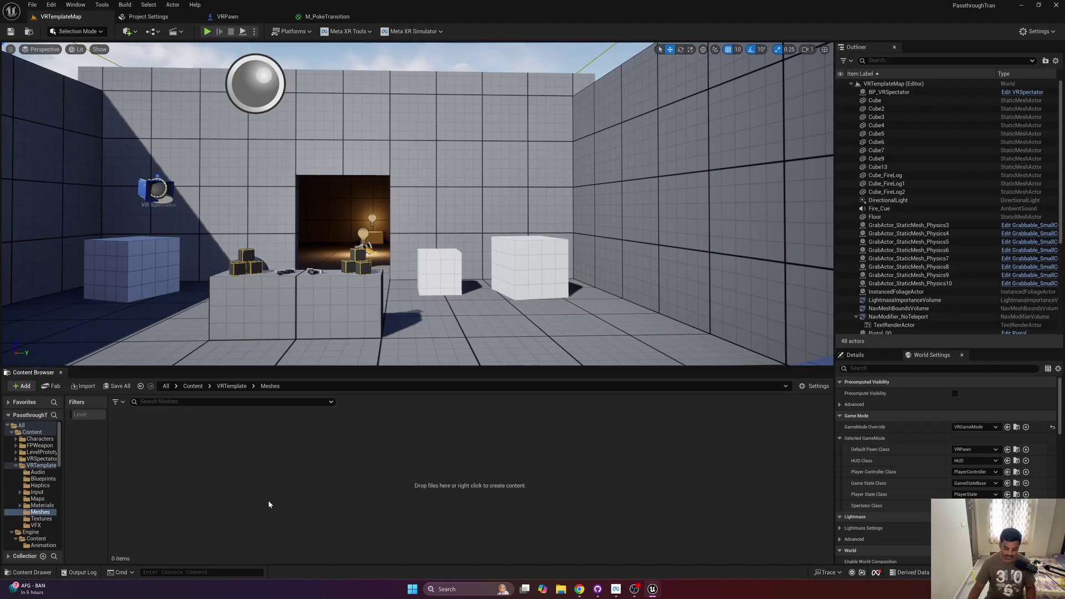
pyautogui.hotkey('ctrl', 'v')
pyautogui.click(132, 485)
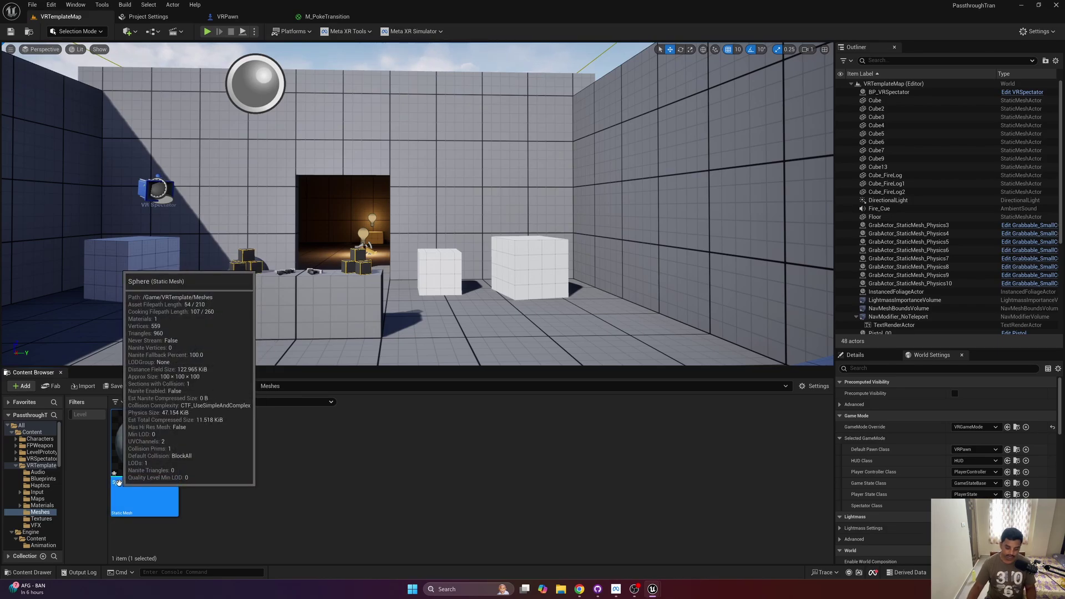
pyautogui.click(119, 482)
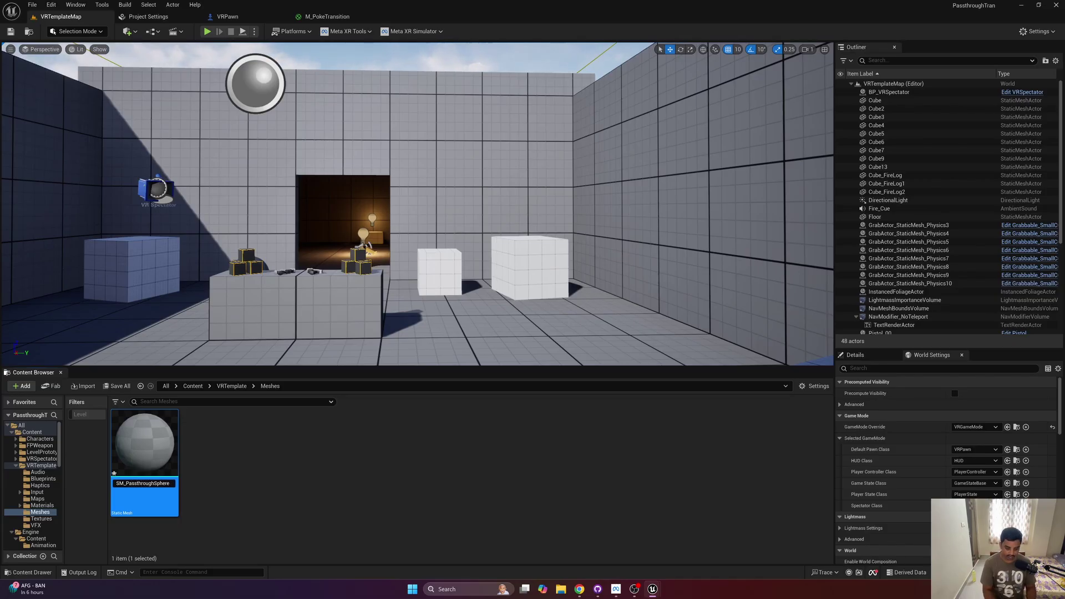
pyautogui.press('Return')
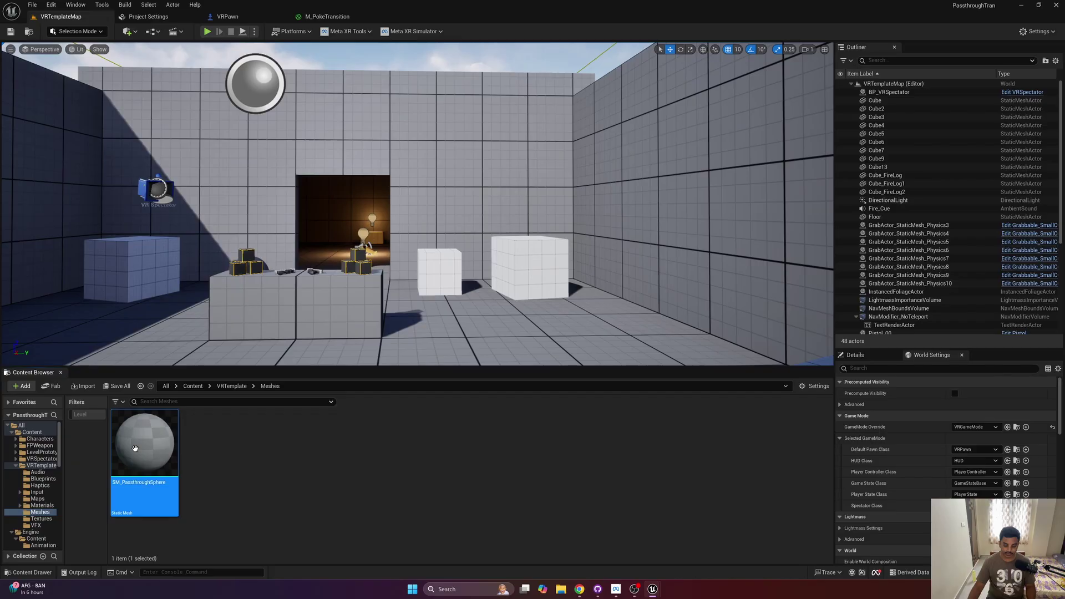
# - Set SM_PassthroughSphere's Element 0 material to M_PokeTransition
pyautogui.press('Return')
pyautogui.click(935, 97)
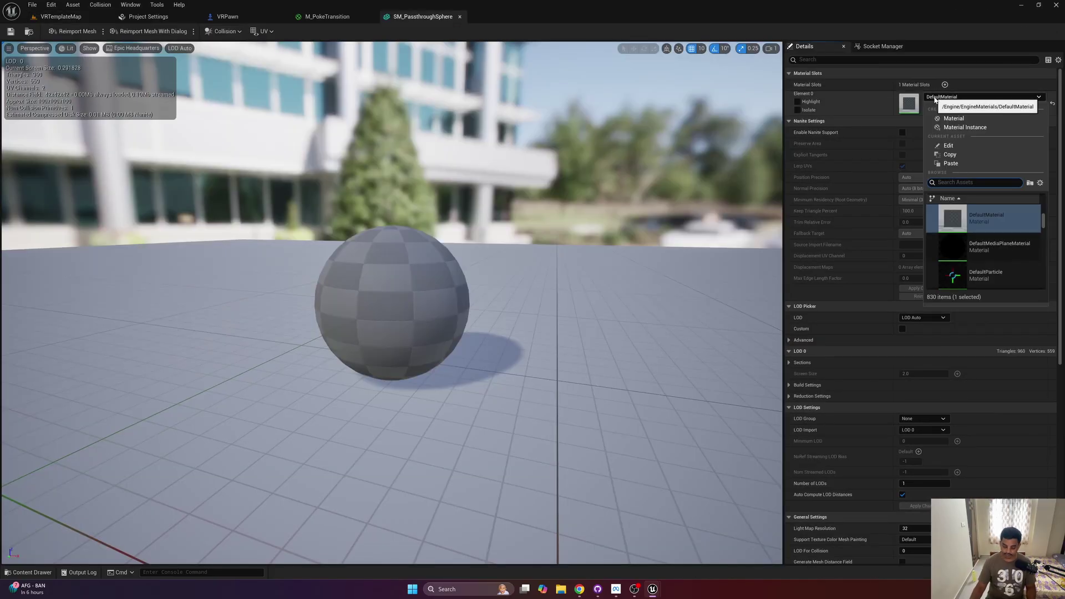
pyautogui.write('poke')
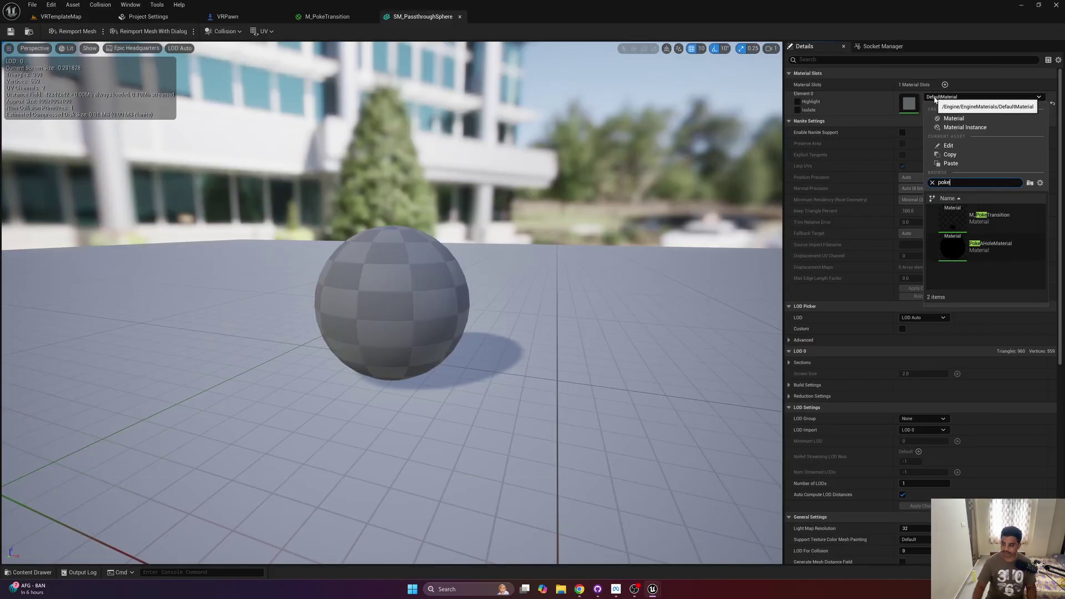
pyautogui.click(996, 221)
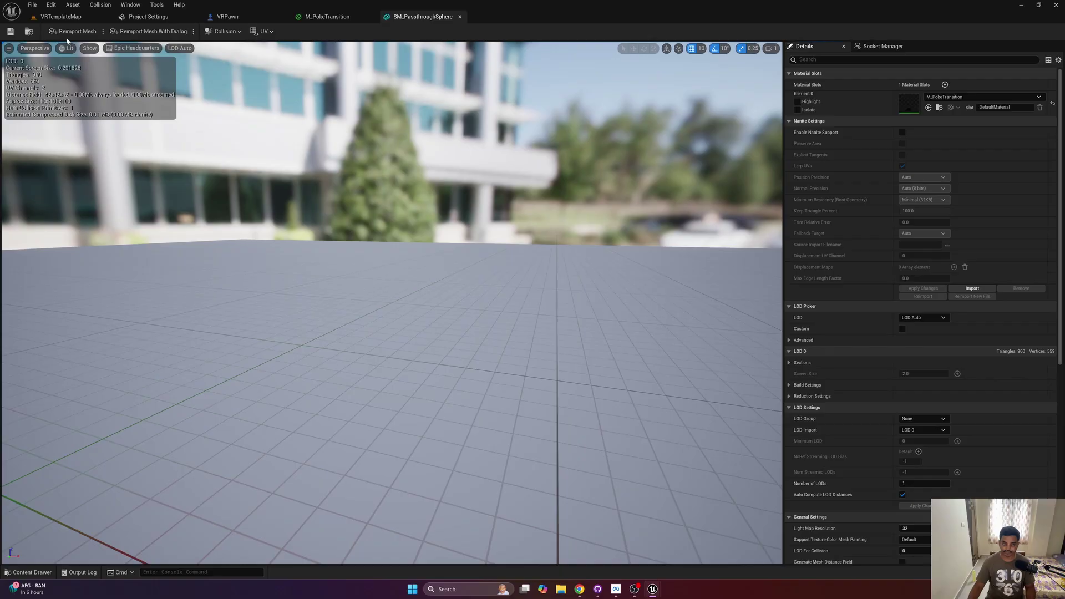
pyautogui.click(56, 16)
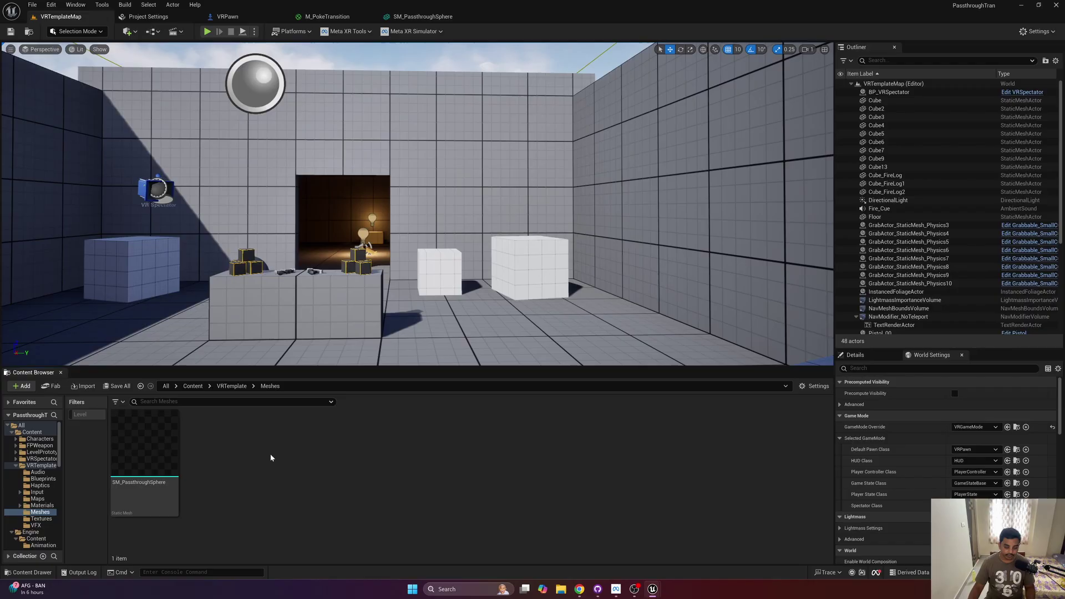
# - Add a StaticMesh component under the VRPawn's Camera component
pyautogui.click(227, 17)
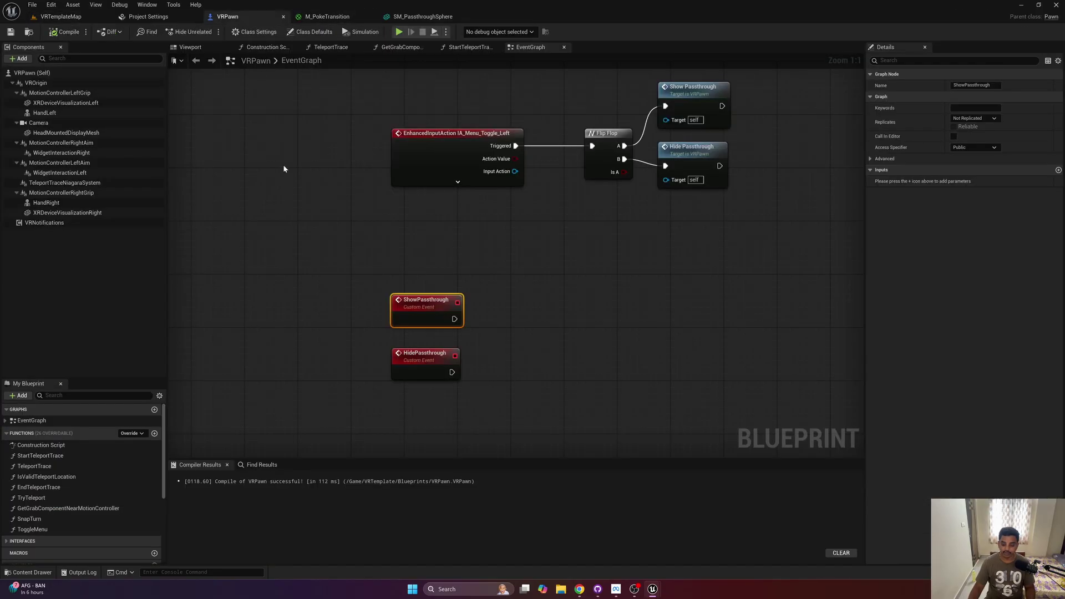
pyautogui.click(543, 332)
pyautogui.moveTo(543, 331); pyautogui.dragTo(457, 301, button='right')
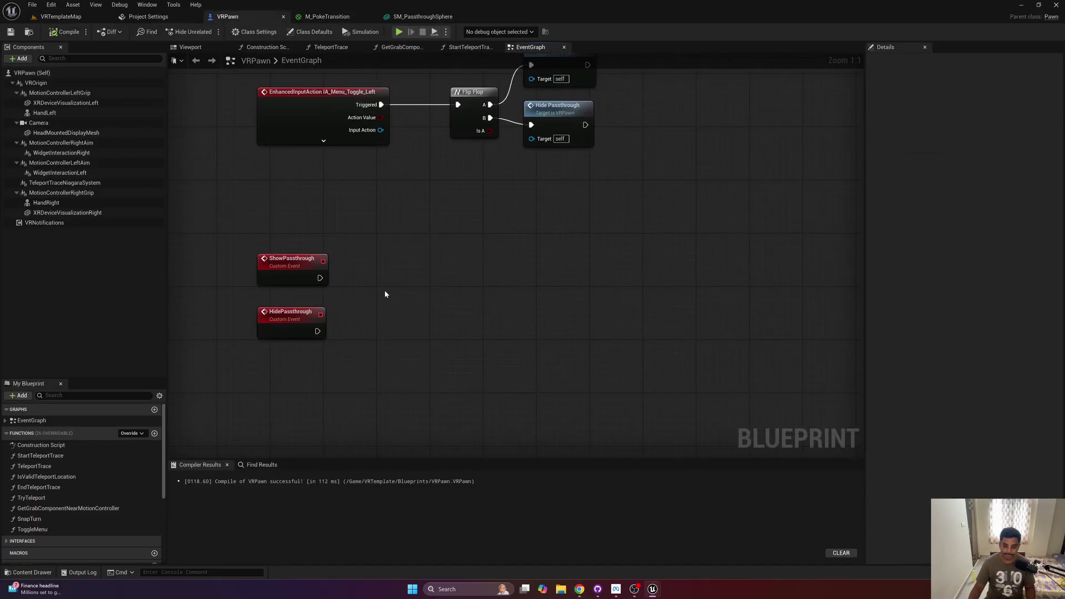
pyautogui.moveTo(378, 299); pyautogui.dragTo(382, 251, button='right')
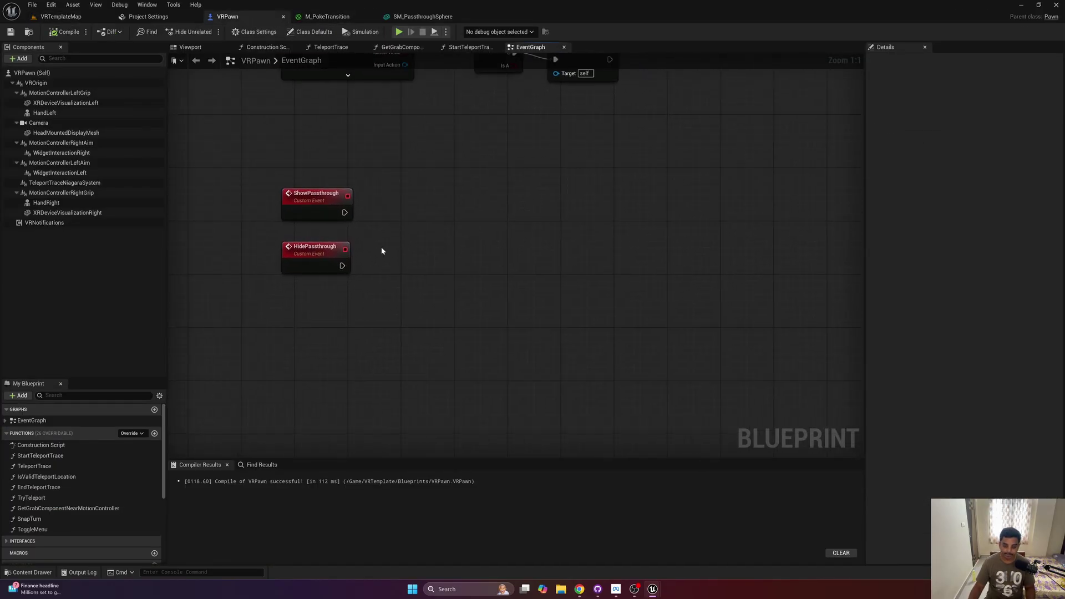
pyautogui.click(36, 123)
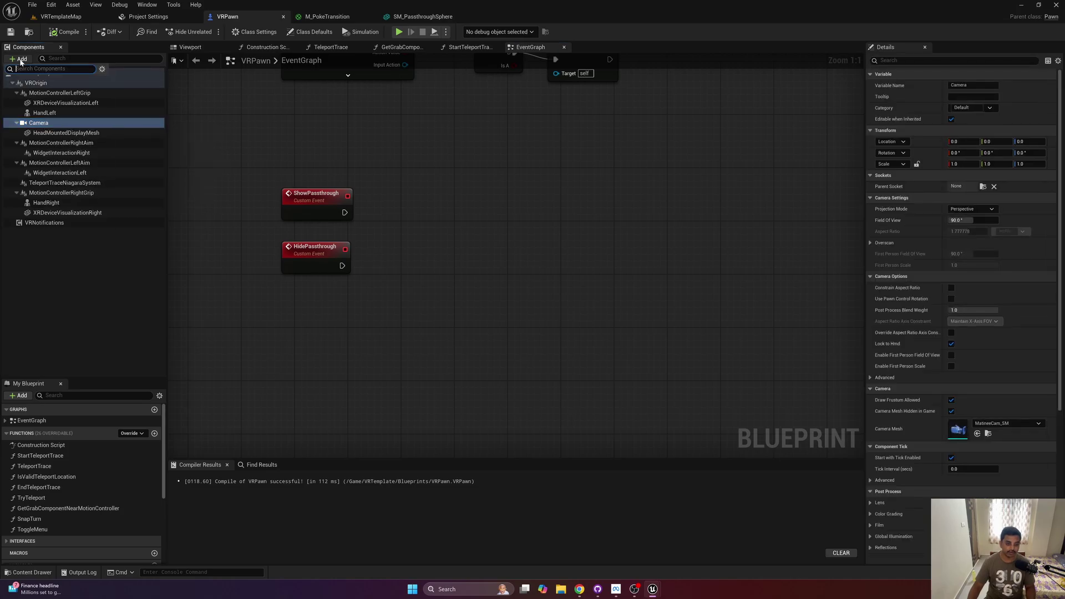
pyautogui.click(21, 59)
pyautogui.write('stati')
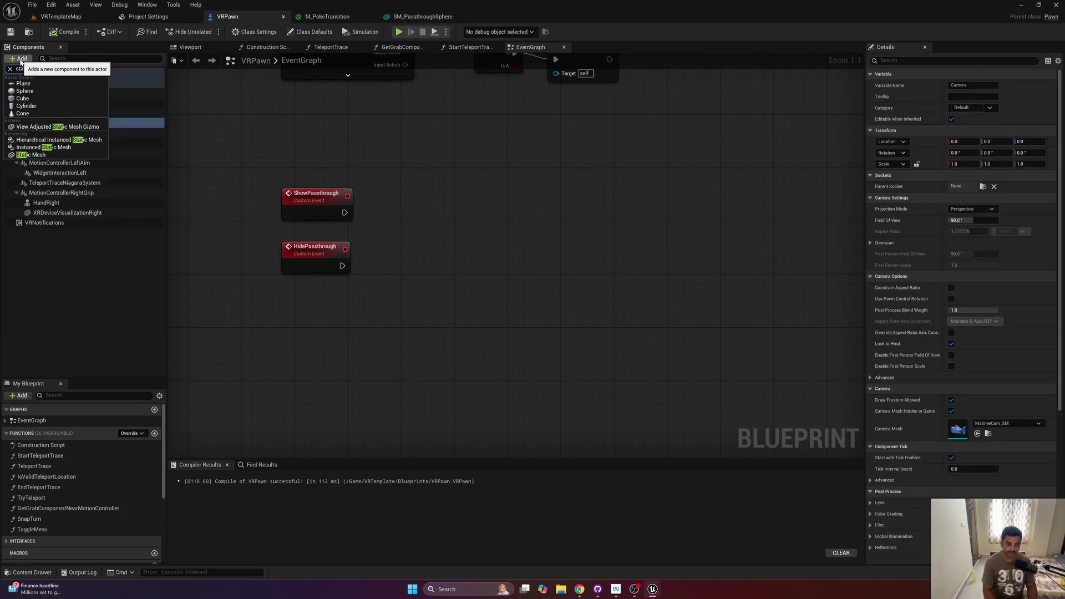
pyautogui.click(56, 155)
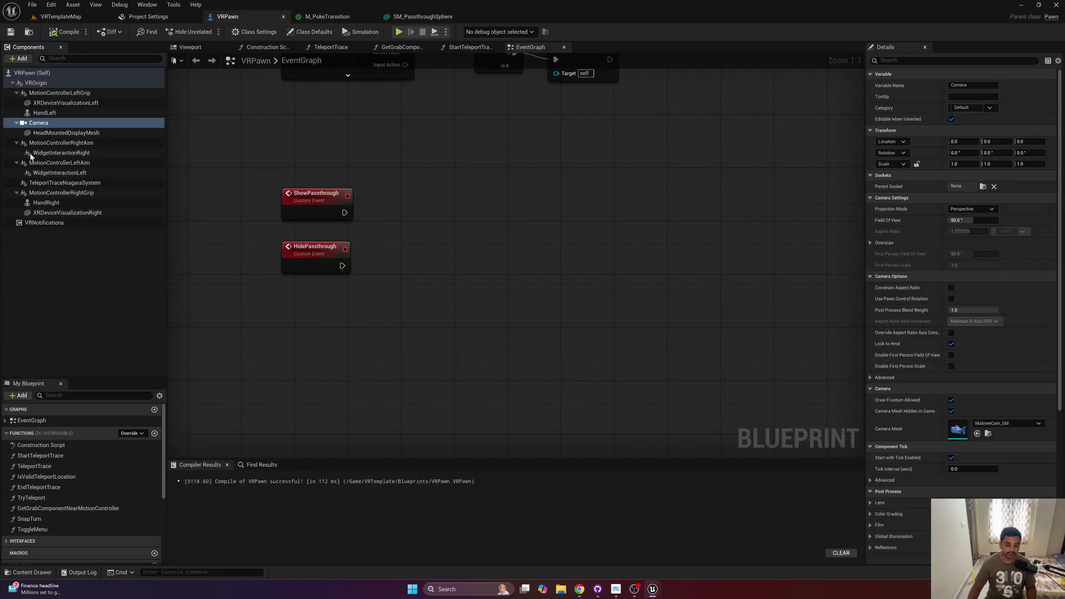
pyautogui.press('Return')
# - Set the component's Static Mesh to SM_PassthroughSphere and compile VRPawn
pyautogui.click(1023, 222)
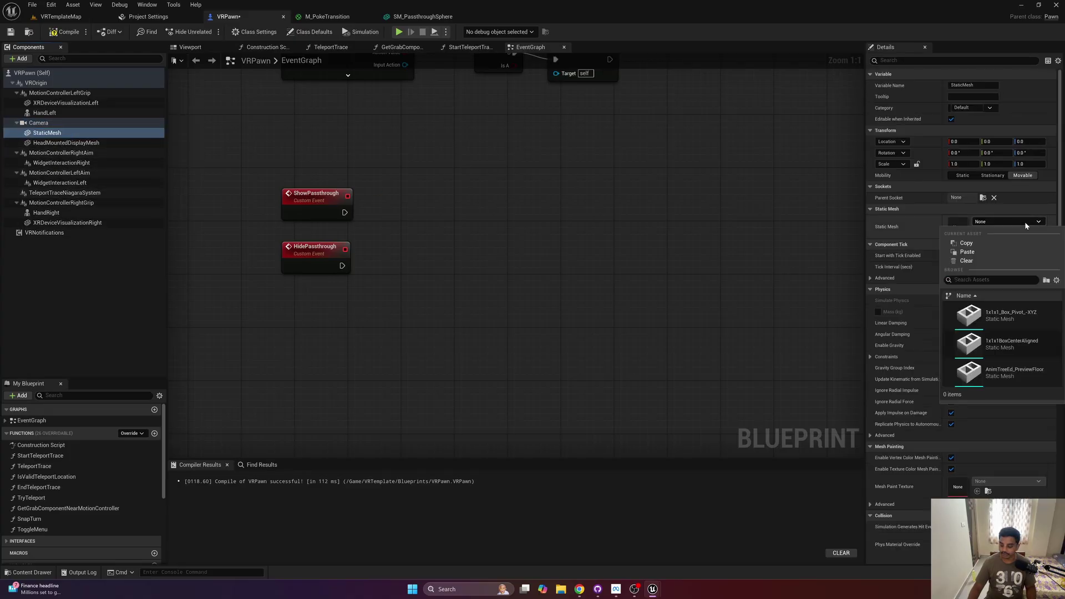
pyautogui.write('sm_')
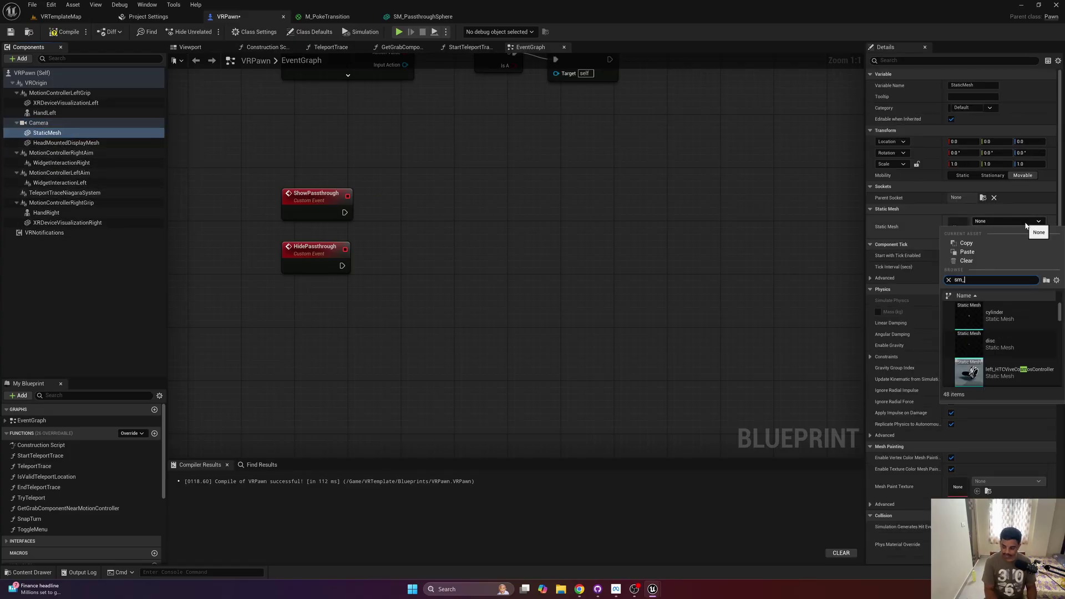
pyautogui.write('pas')
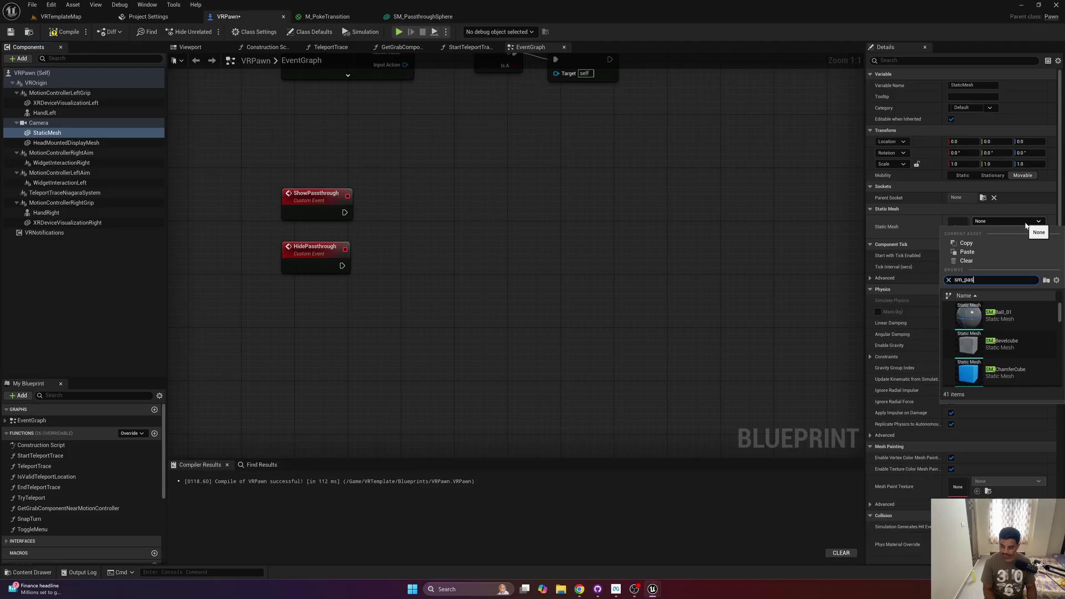
pyautogui.write('s')
pyautogui.click(993, 315)
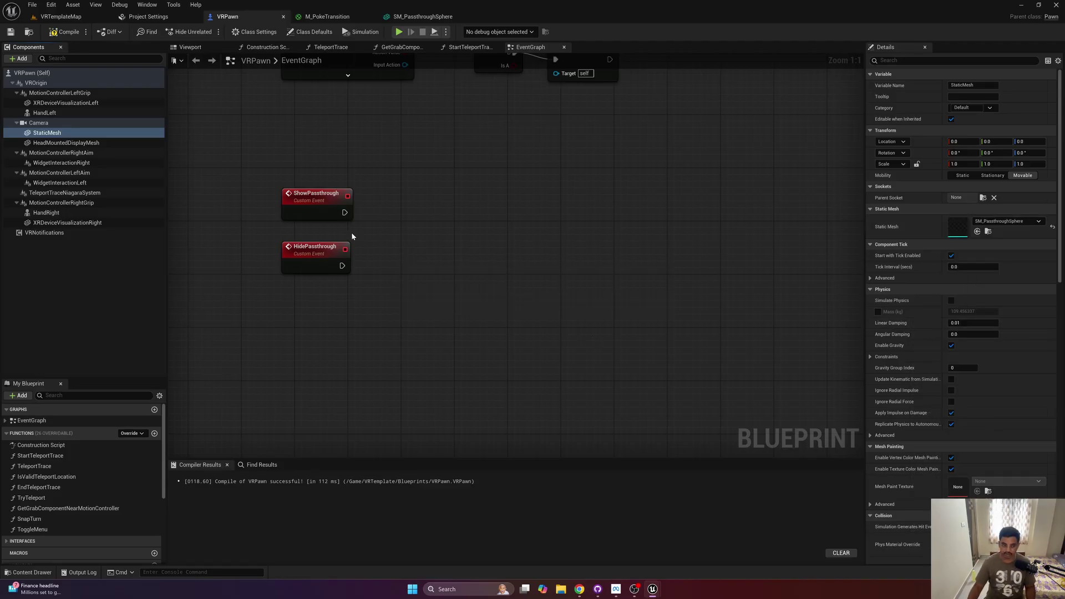
pyautogui.click(65, 32)
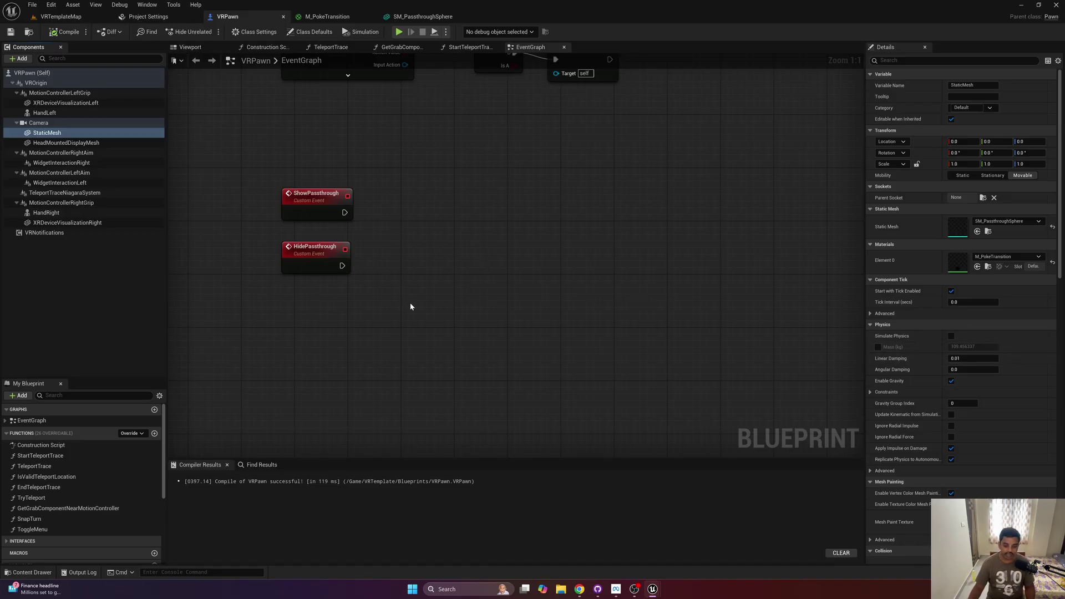
pyautogui.scroll(-3, 939, 379)
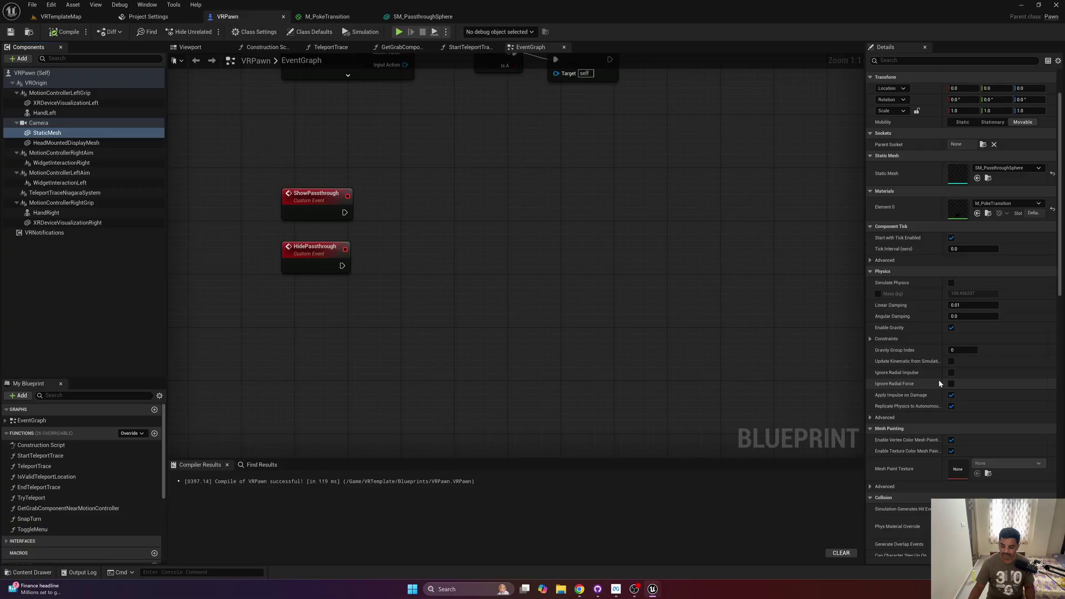
pyautogui.scroll(-4, 939, 343)
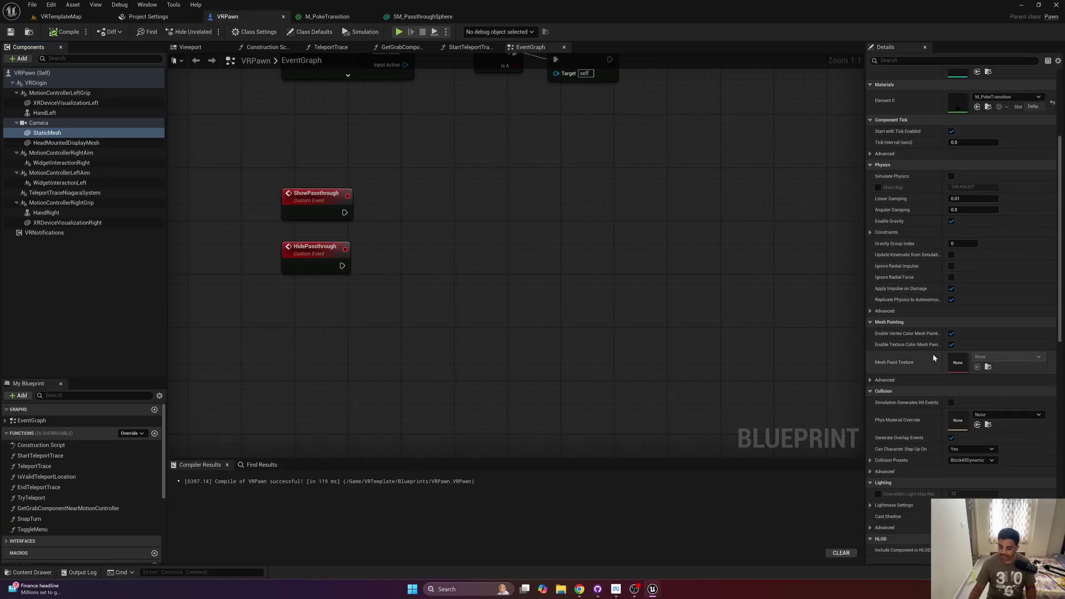
pyautogui.scroll(-2, 936, 419)
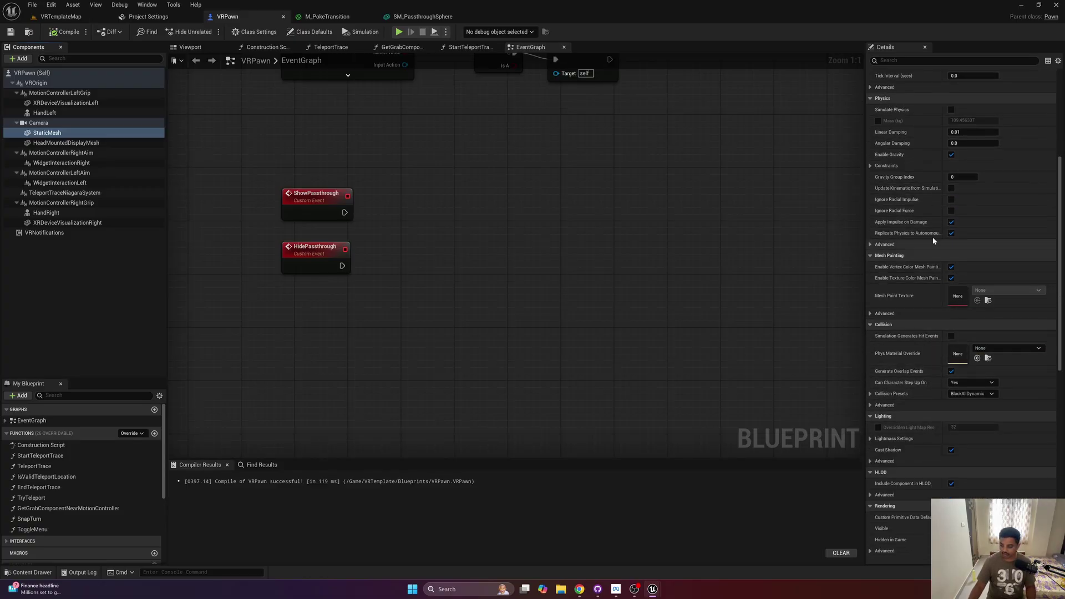
pyautogui.scroll(-2, 942, 300)
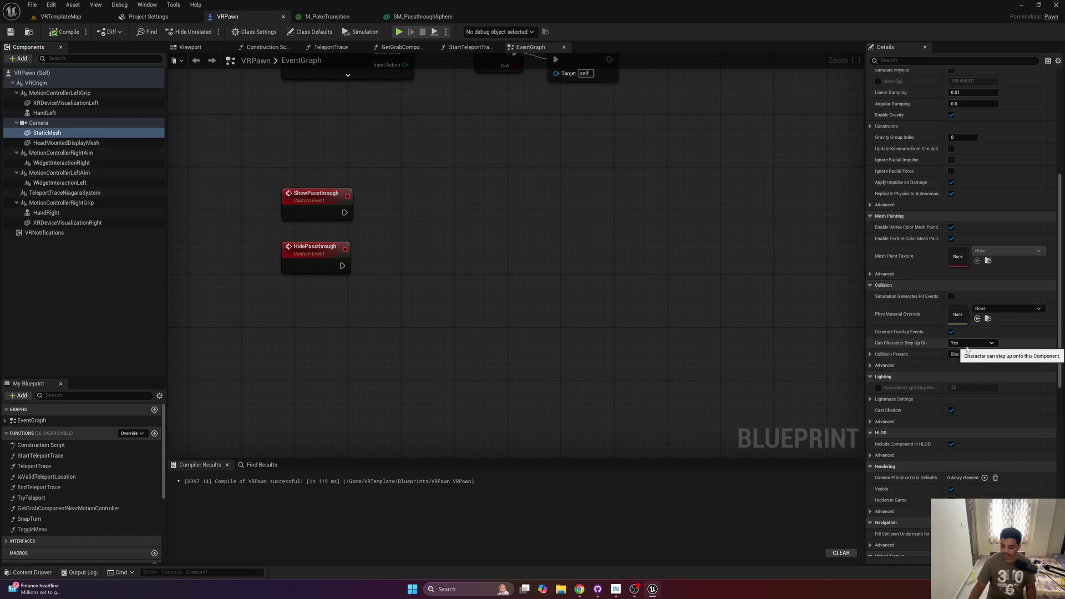
pyautogui.scroll(-2, 933, 351)
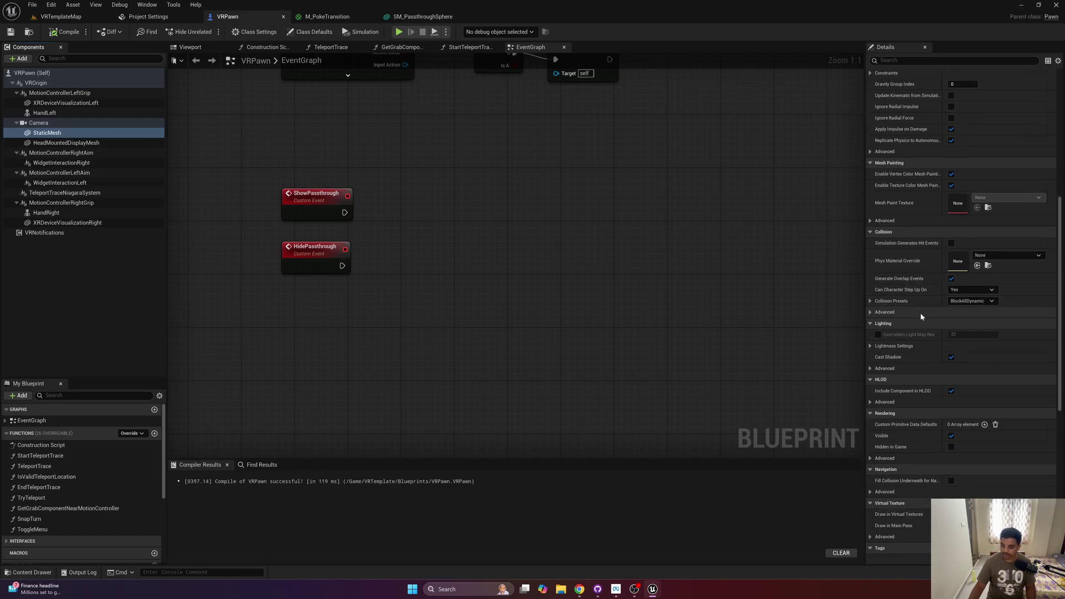
pyautogui.scroll(1, 920, 313)
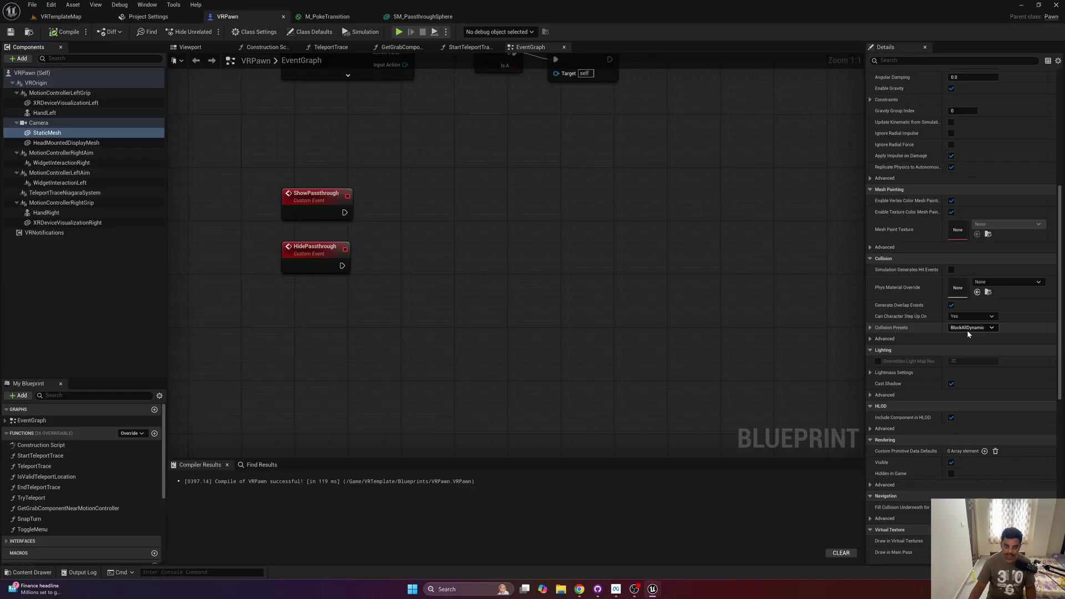
# - Give the StaticMesh the NoCollision preset, Can Character Step Up On No, and no overlap events
pyautogui.click(967, 328)
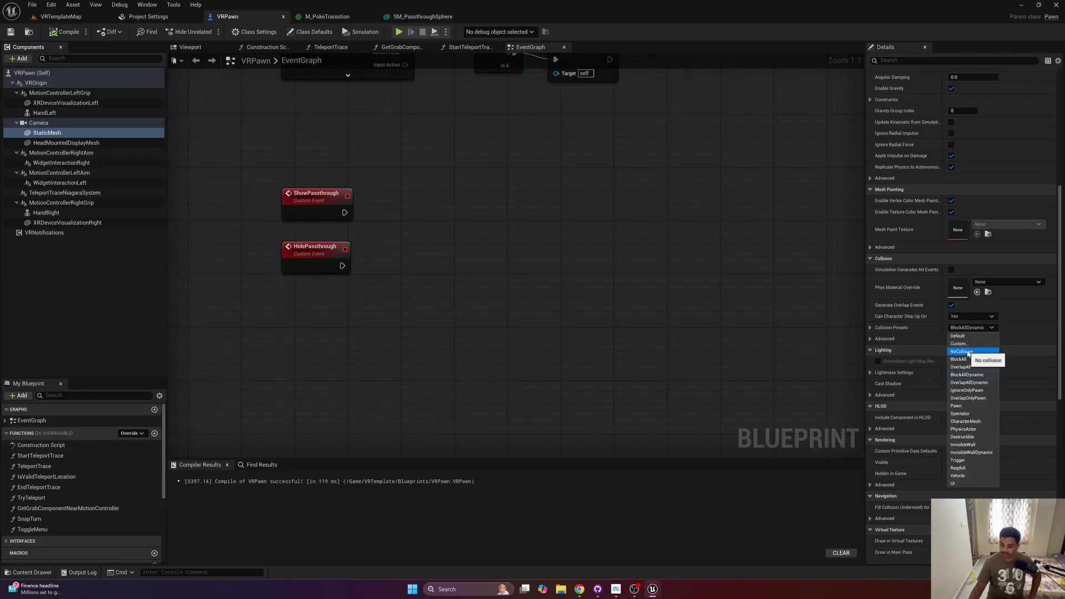
pyautogui.click(968, 352)
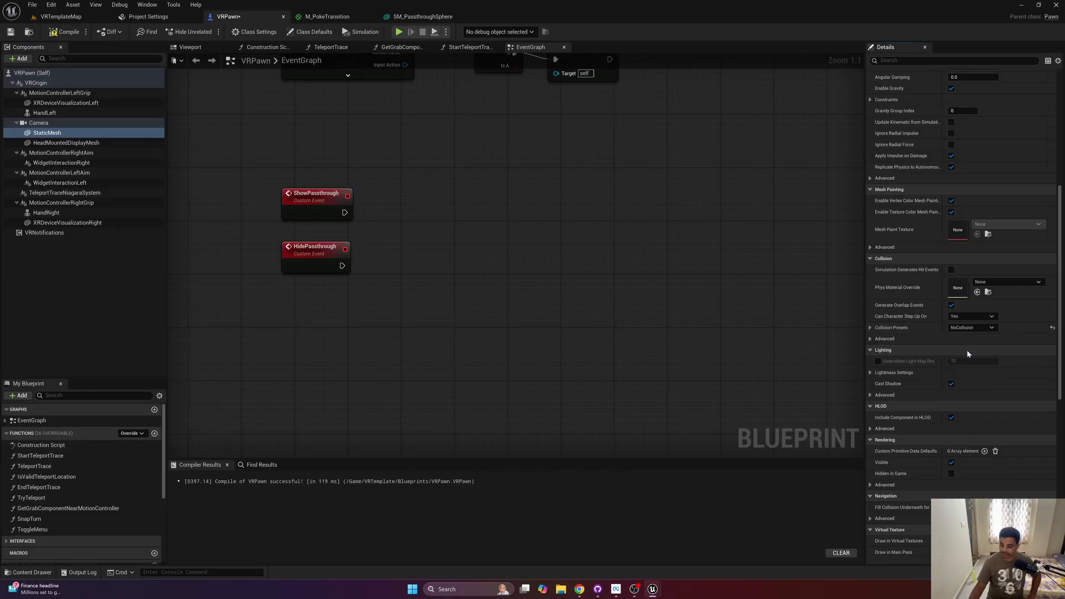
pyautogui.click(962, 317)
pyautogui.click(959, 325)
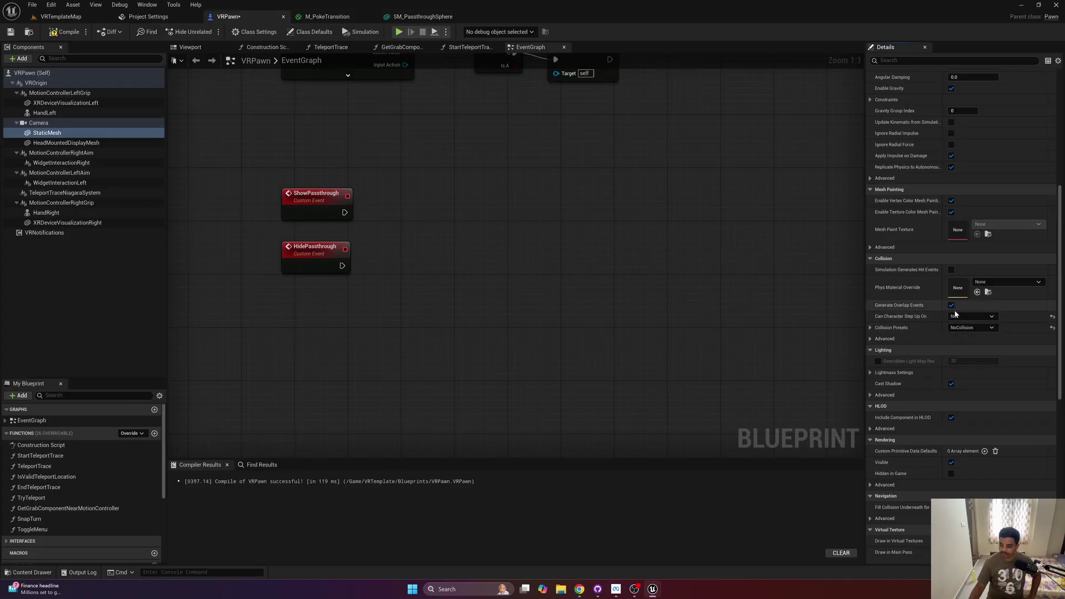
pyautogui.click(951, 305)
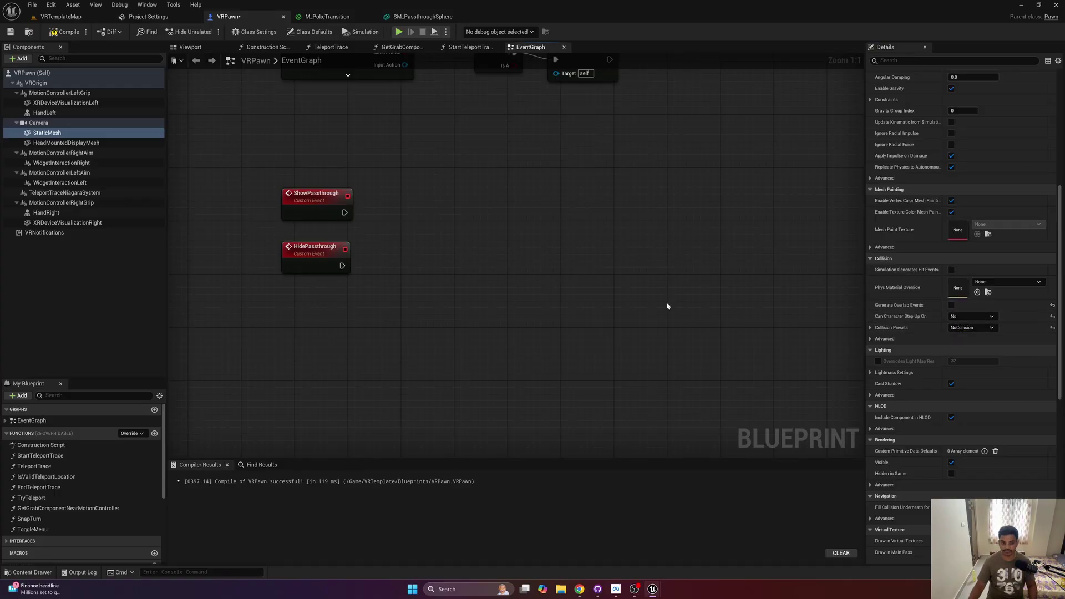
# - Save VRPawn and move the HidePassthrough event lower in the graph
pyautogui.hotkey('ctrl', 's')
pyautogui.scroll(-10, 934, 395)
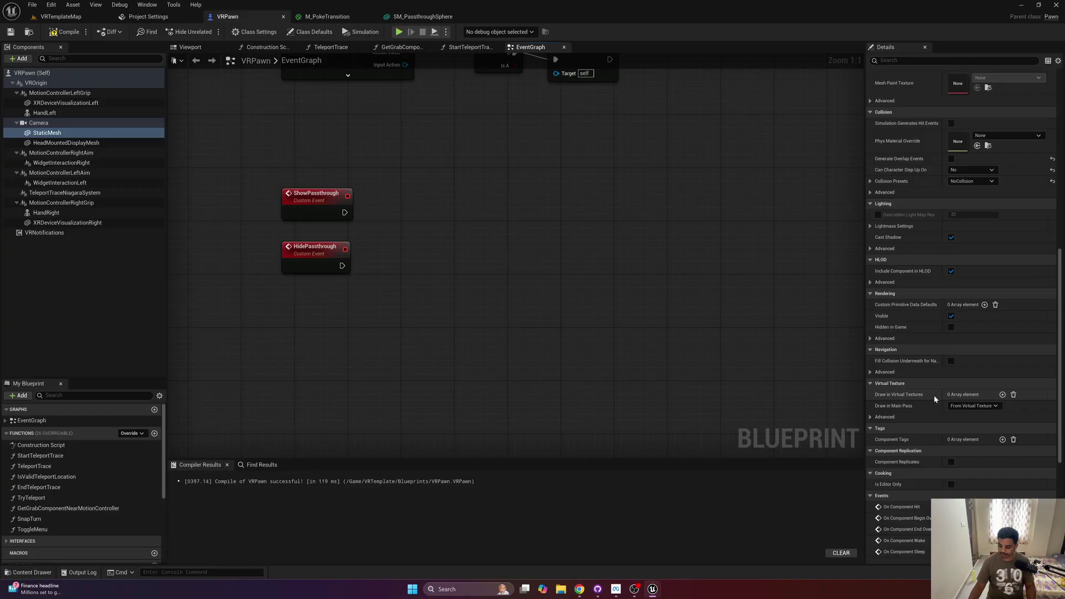
pyautogui.scroll(-4, 933, 394)
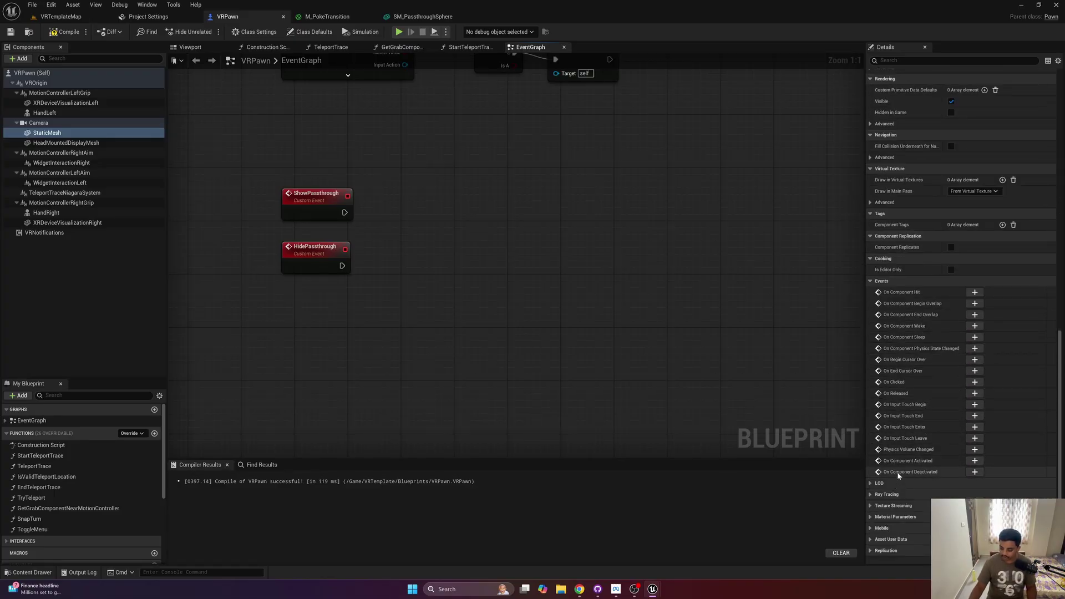
pyautogui.scroll(10, 898, 477)
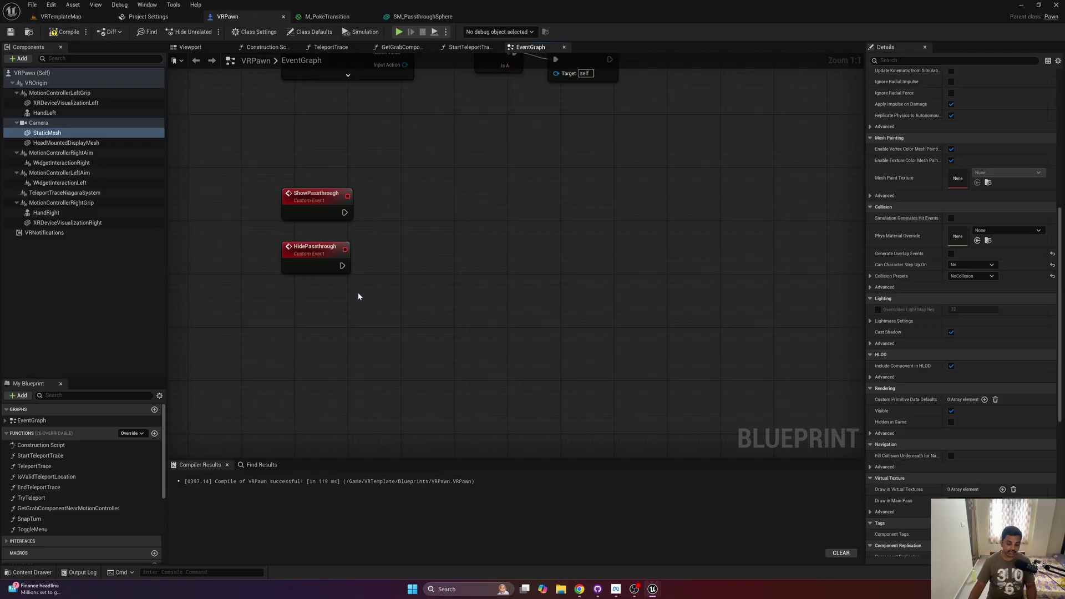
pyautogui.moveTo(321, 250); pyautogui.dragTo(321, 290)
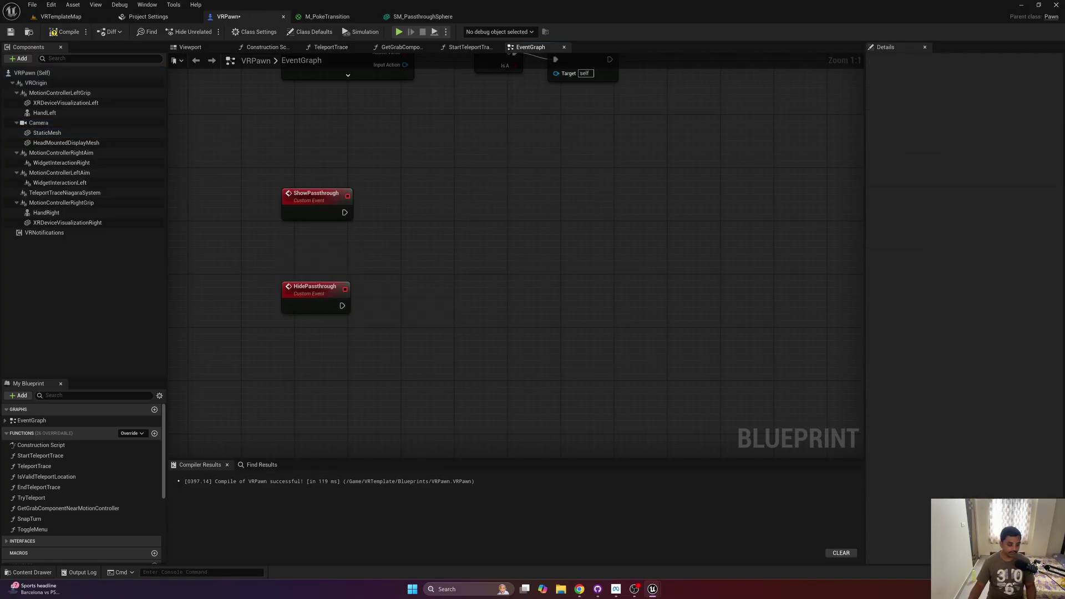
# - Move HidePassthrough down further and place a Get OculusXRPassthroughSubsystem node
pyautogui.moveTo(303, 305); pyautogui.dragTo(301, 385)
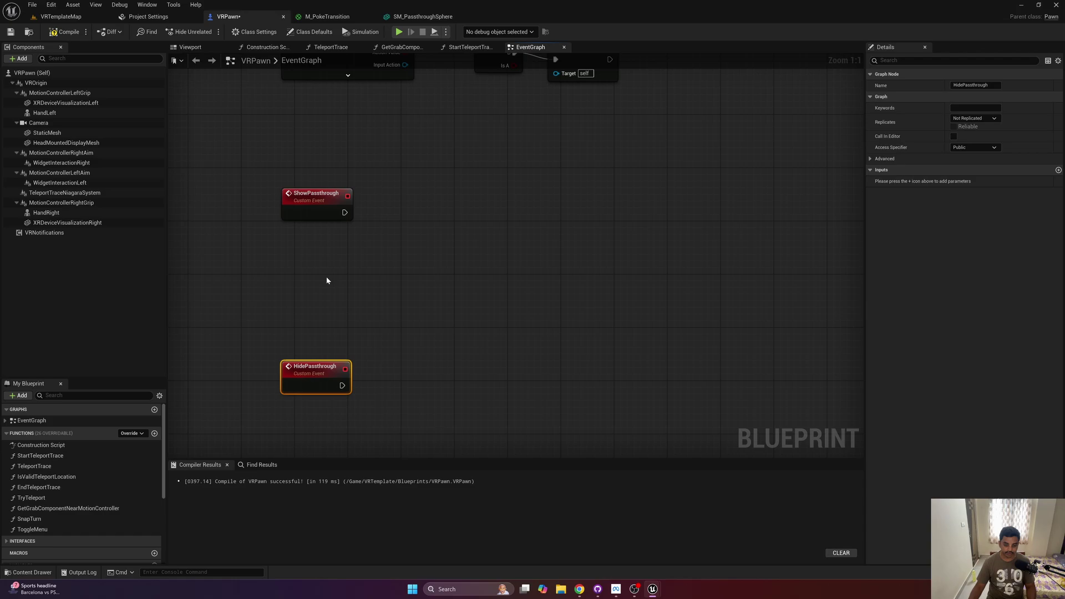
pyautogui.click(319, 246)
pyautogui.moveTo(322, 274); pyautogui.dragTo(324, 314, button='right')
pyautogui.rightClick(323, 320)
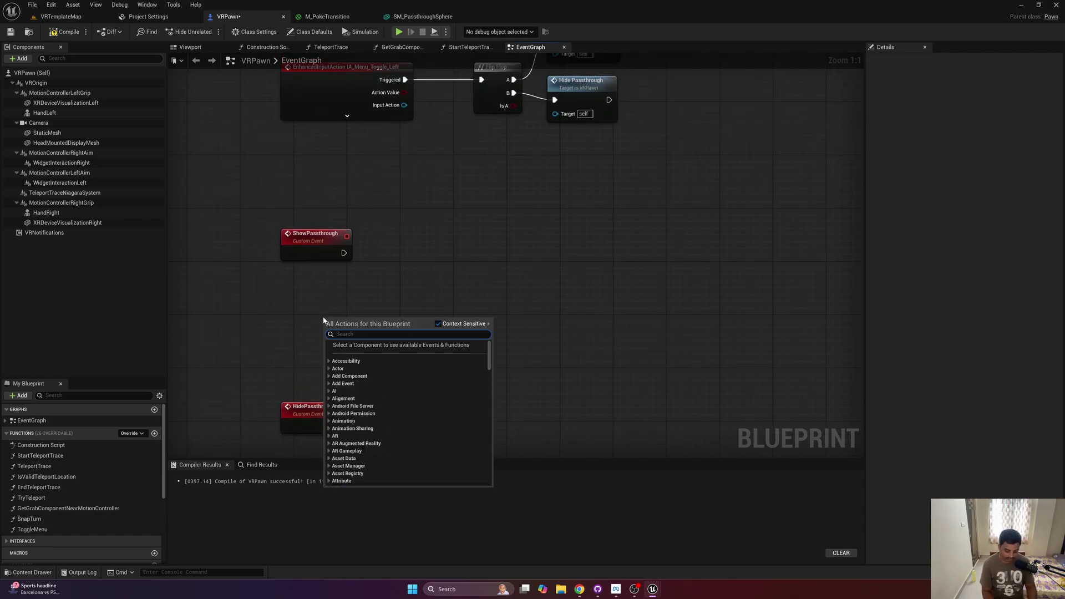
pyautogui.write('pass')
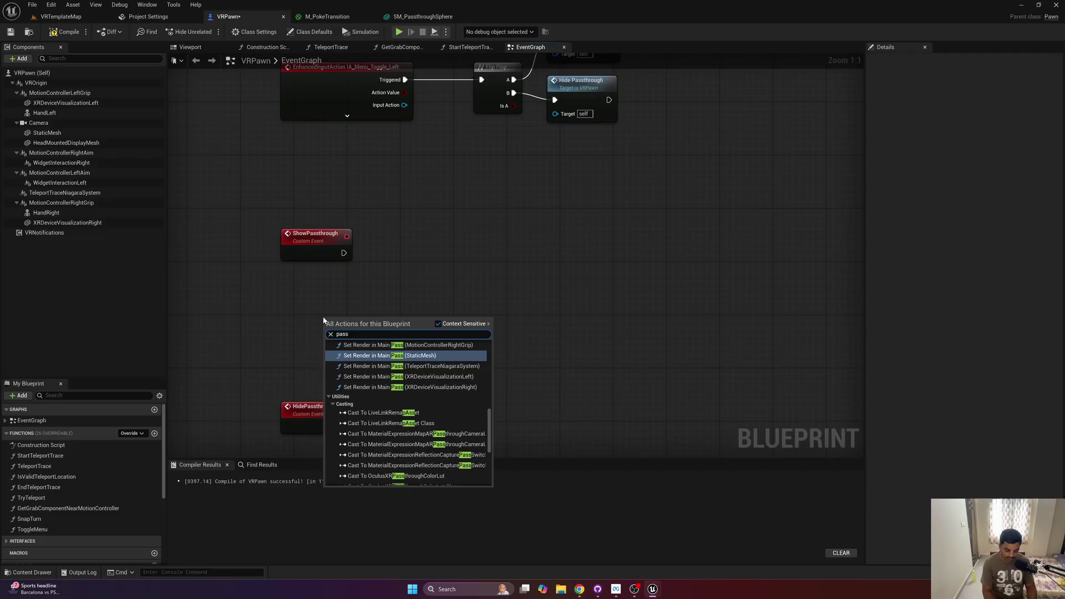
pyautogui.write('throu')
pyautogui.press('Down')
pyautogui.press('Down')
pyautogui.press('Down')
pyautogui.press('Down')
pyautogui.press('Down')
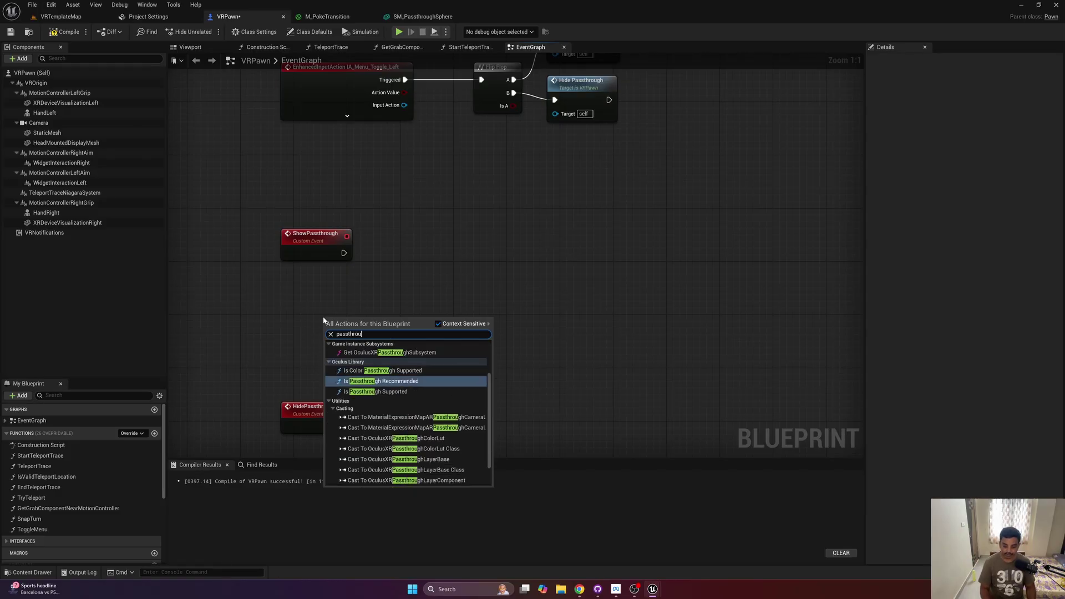
pyautogui.press('Up')
pyautogui.press('Up')
pyautogui.press('Return')
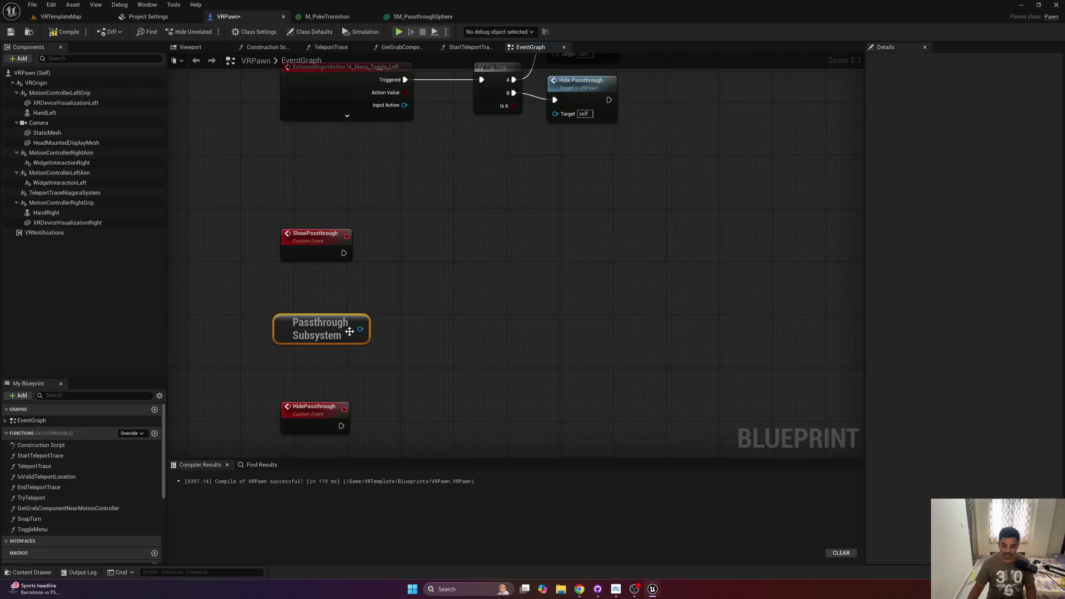
# - Add Initialize Persistent Passthrough from the subsystem and trigger it from ShowPassthrough
pyautogui.moveTo(360, 329); pyautogui.dragTo(403, 282)
pyautogui.write('initi')
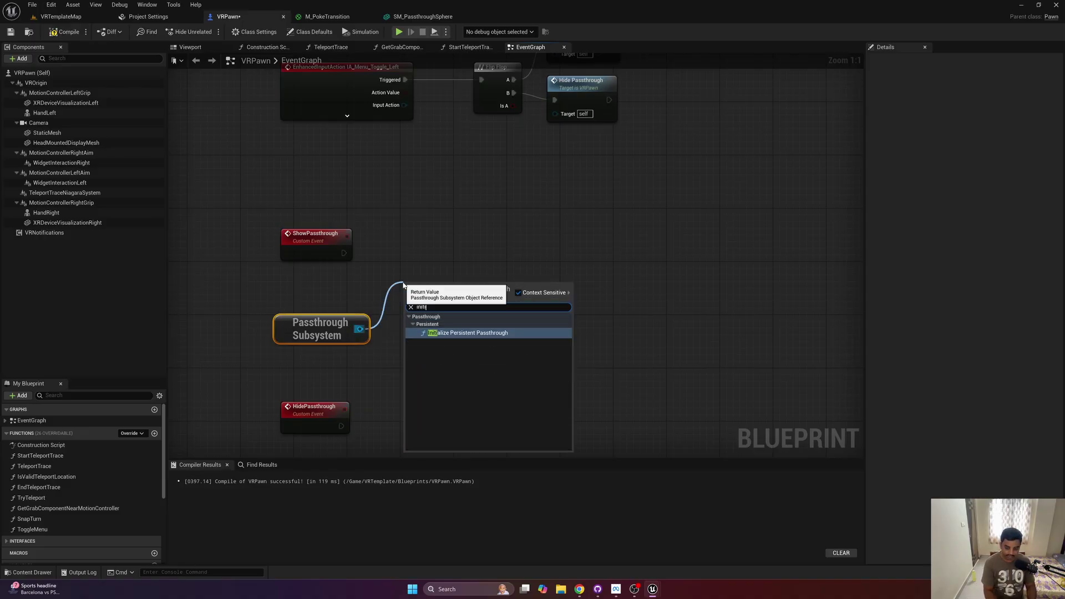
pyautogui.press('Return')
pyautogui.moveTo(417, 285); pyautogui.dragTo(417, 233)
pyautogui.moveTo(342, 254); pyautogui.dragTo(402, 252)
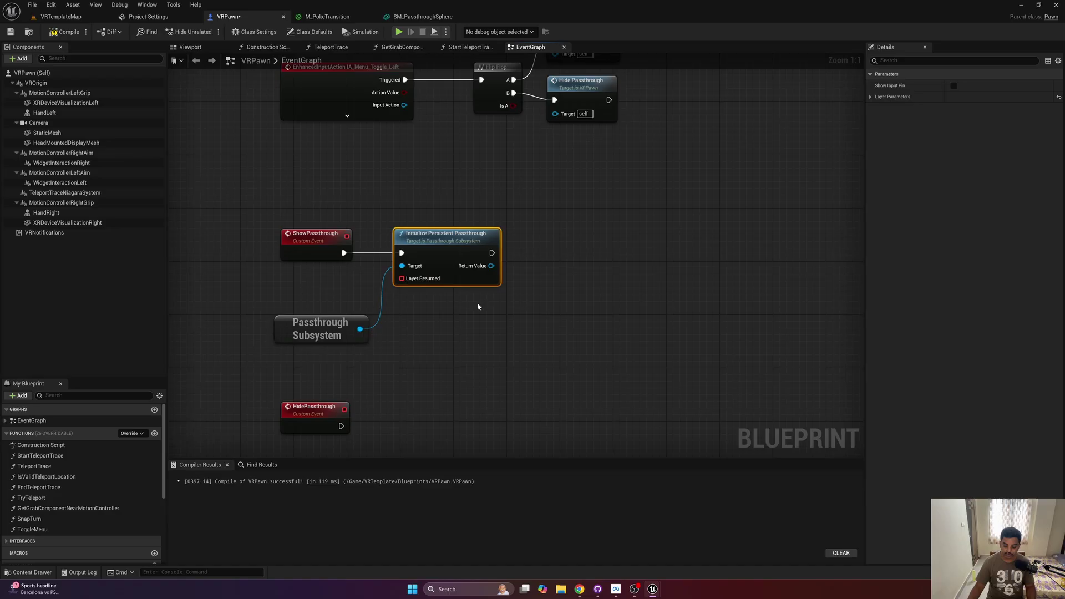
# - Set the passthrough layer placement to Underlay and compile VRPawn
pyautogui.click(873, 97)
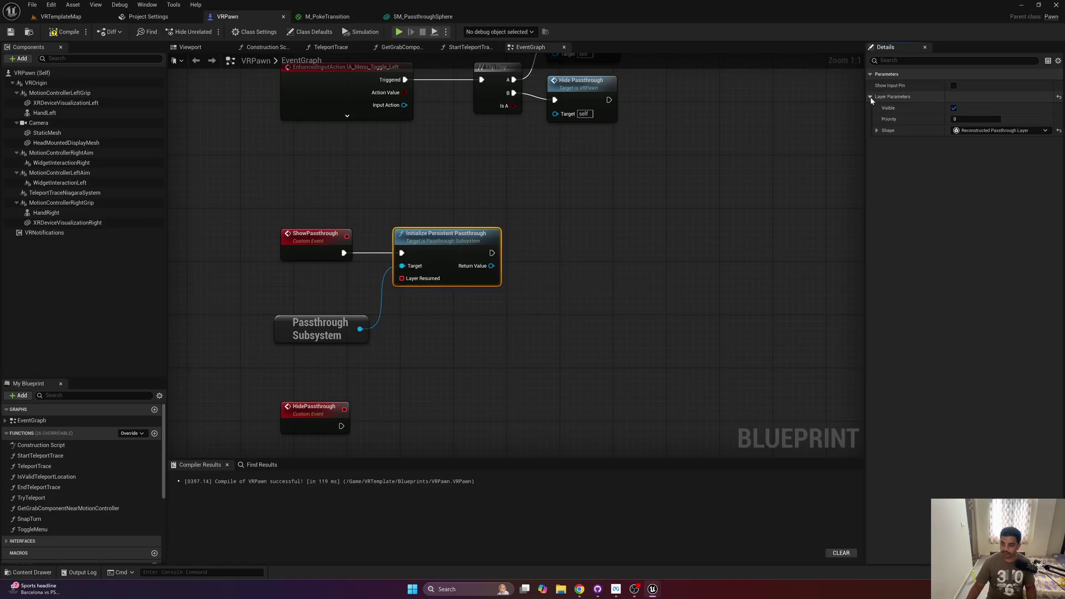
pyautogui.click(877, 131)
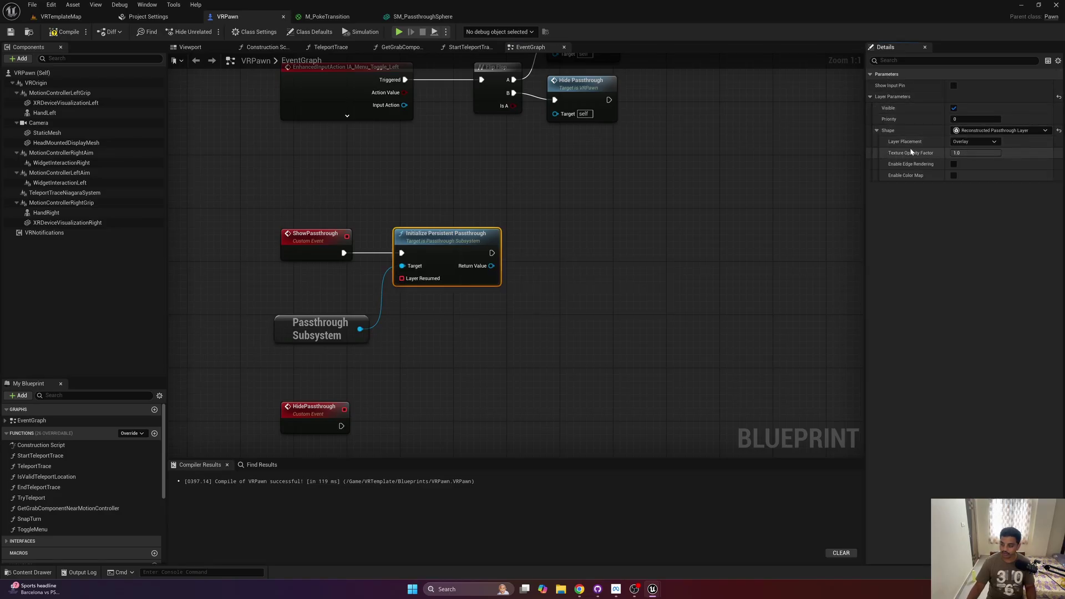
pyautogui.click(980, 144)
pyautogui.click(964, 161)
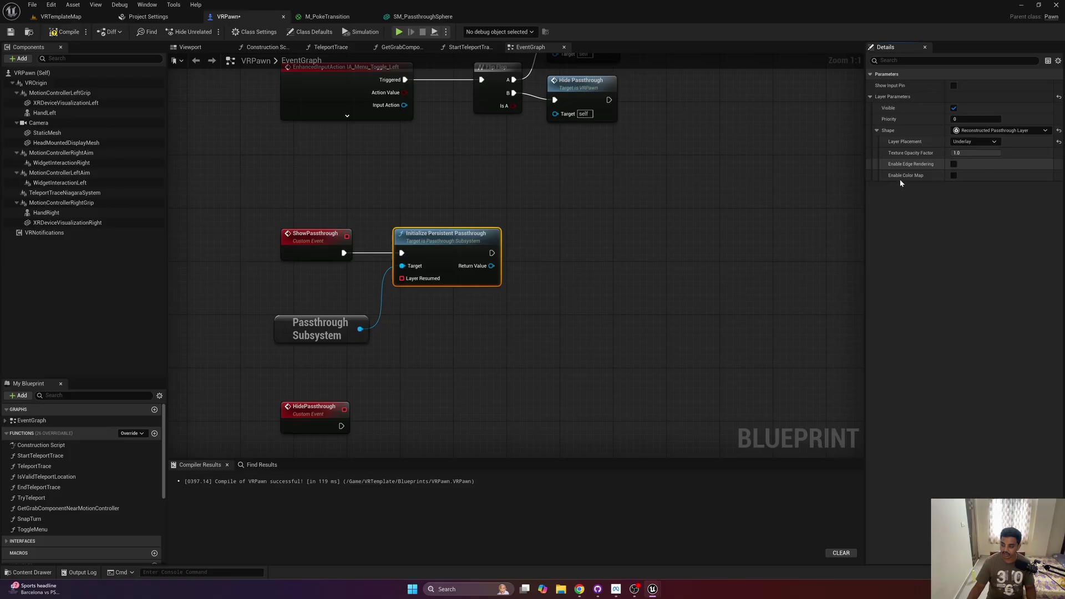
pyautogui.click(727, 258)
pyautogui.click(62, 34)
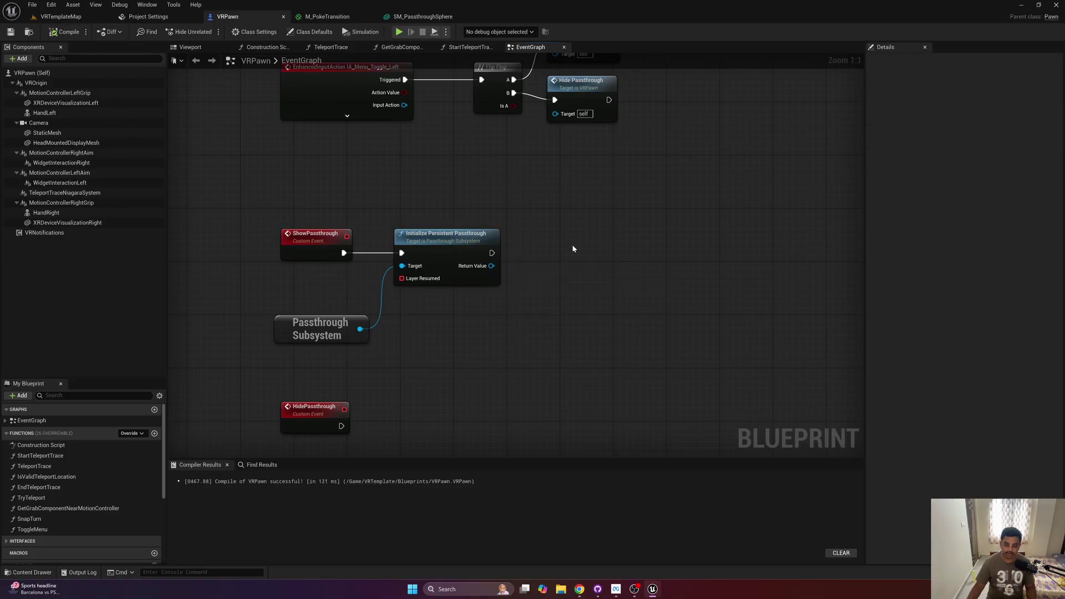
pyautogui.moveTo(626, 284); pyautogui.dragTo(498, 280, button='right')
pyautogui.moveTo(318, 183); pyautogui.dragTo(357, 321)
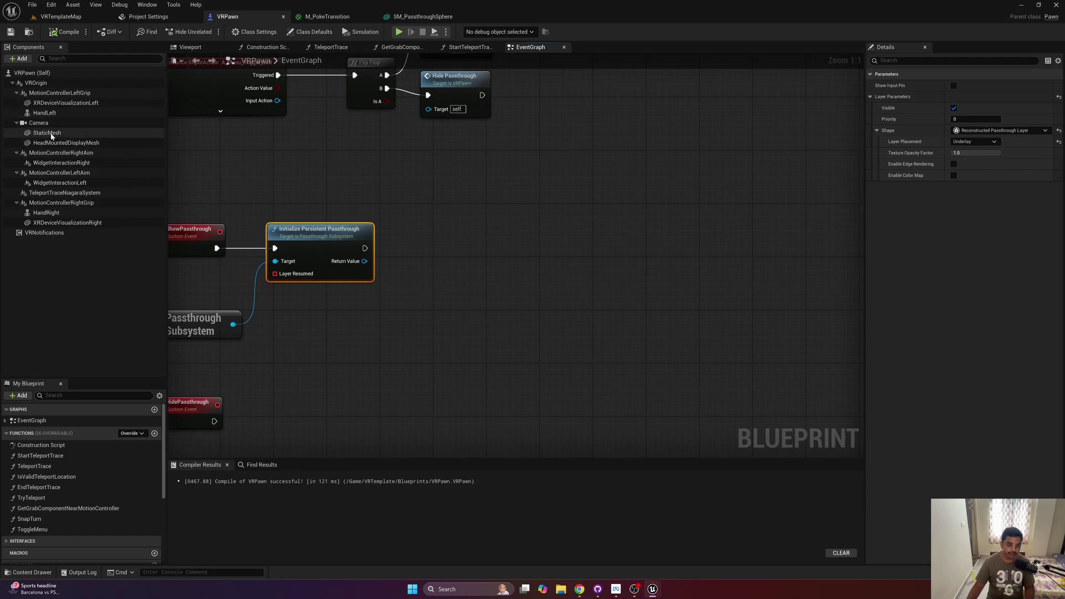
# - Select the StaticMesh component and zoom out to survey the whole event graph
pyautogui.click(47, 132)
pyautogui.moveTo(450, 176); pyautogui.dragTo(449, 299, button='right')
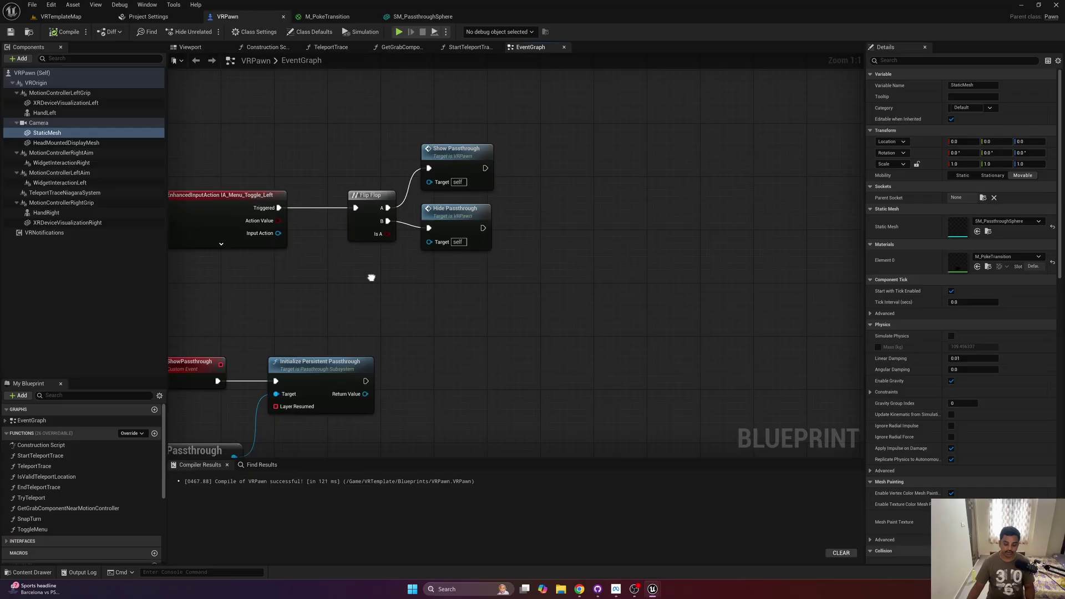
pyautogui.moveTo(371, 278); pyautogui.dragTo(470, 286, button='right')
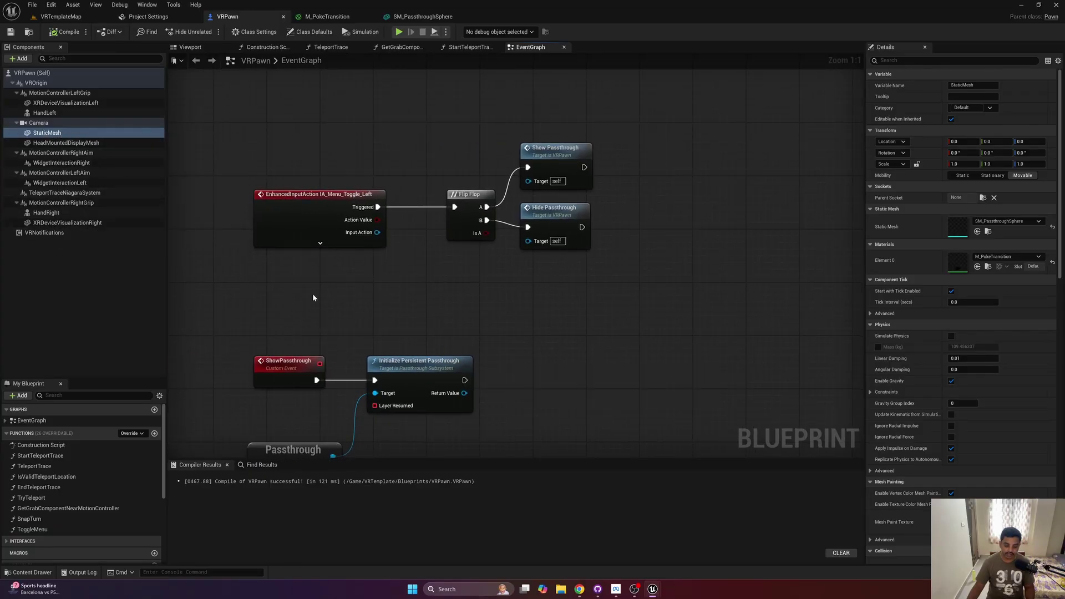
pyautogui.scroll(-4, 404, 265)
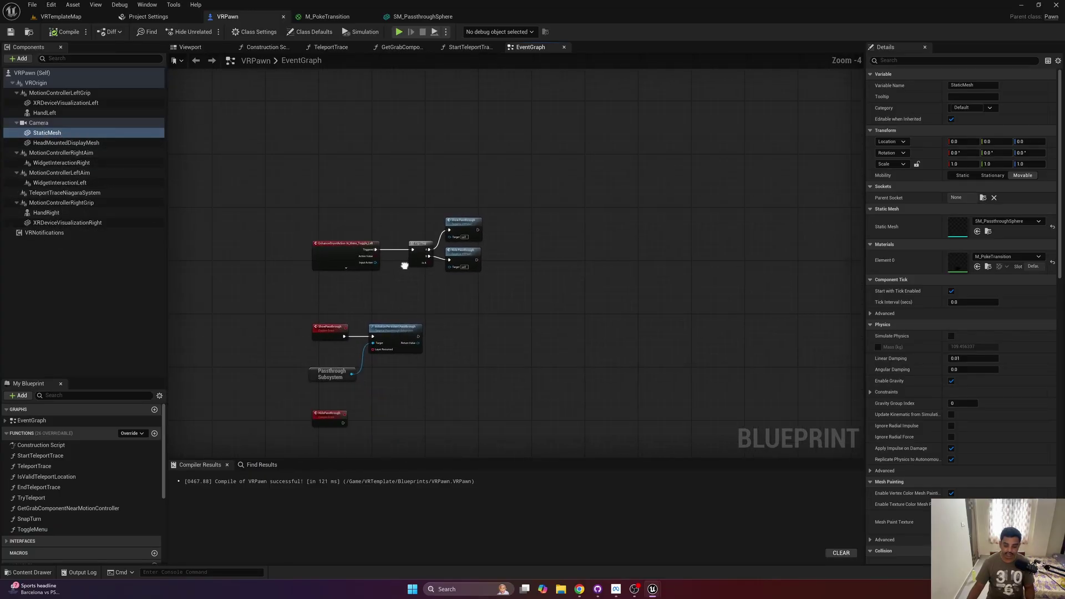
pyautogui.moveTo(404, 265); pyautogui.dragTo(447, 311, button='right')
pyautogui.scroll(-6, 451, 299)
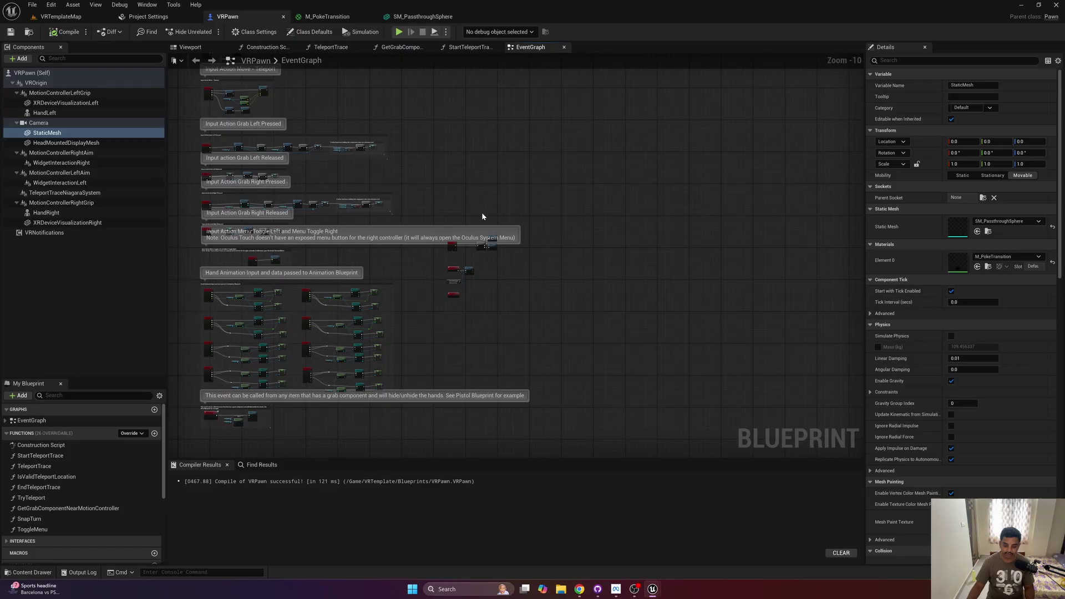
pyautogui.scroll(3, 481, 216)
# - Box-select the passthrough event nodes, move them upward, and zoom back in
pyautogui.moveTo(437, 143); pyautogui.dragTo(518, 328)
pyautogui.moveTo(459, 204); pyautogui.dragTo(493, 50)
pyautogui.moveTo(402, 91); pyautogui.dragTo(394, 263, button='right')
pyautogui.click(458, 223)
pyautogui.scroll(4, 440, 244)
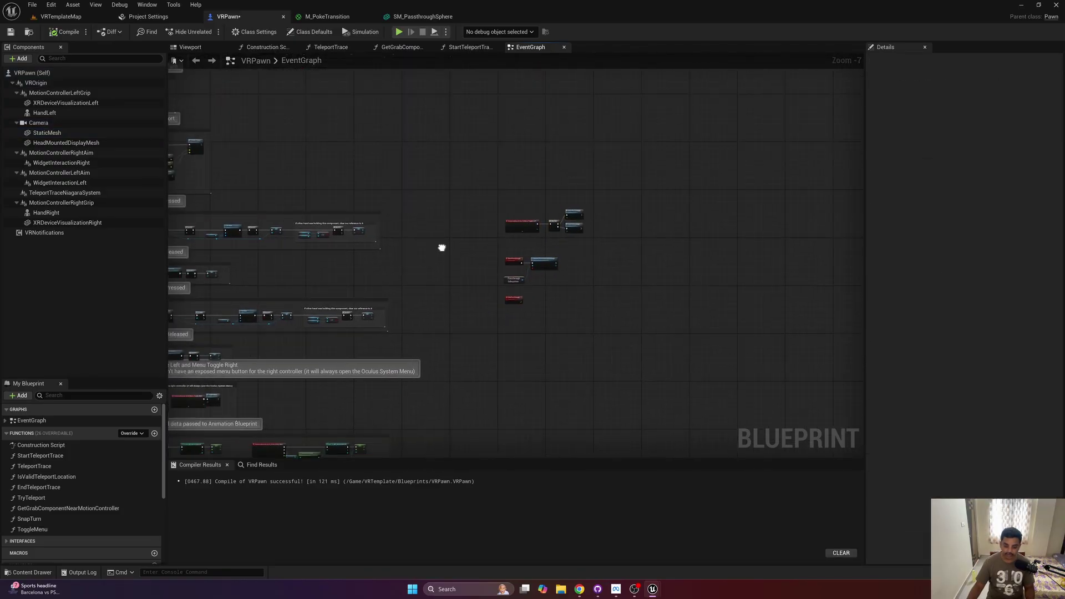
pyautogui.scroll(-5, 399, 289)
pyautogui.scroll(5, 416, 235)
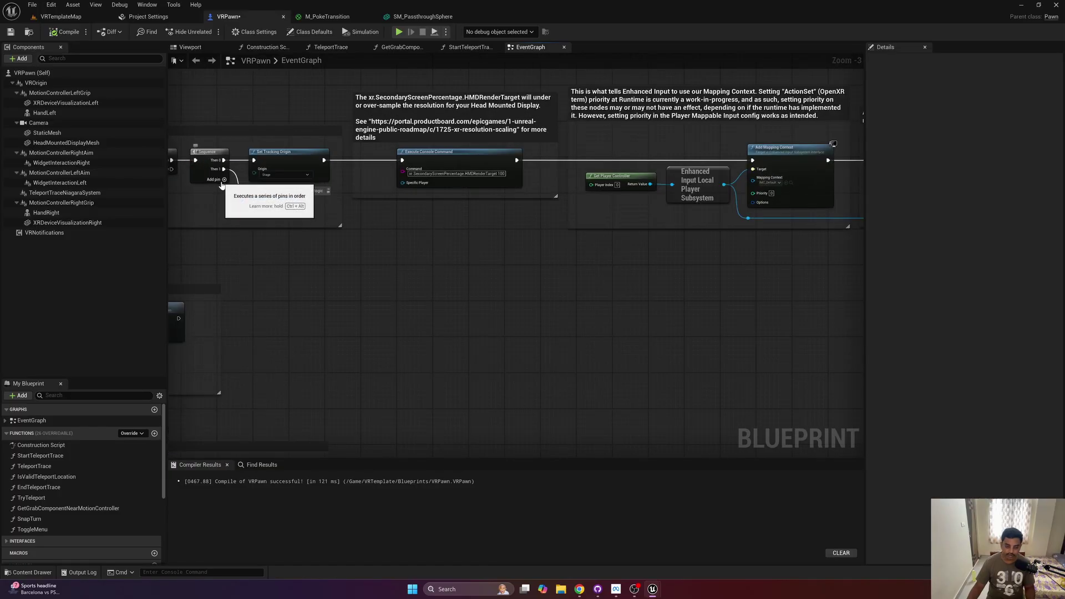
# - Add a Create Dynamic Material Instance node on StaticMesh with M_PokeTransition as the source material
pyautogui.click(224, 179)
pyautogui.moveTo(224, 177); pyautogui.dragTo(245, 278)
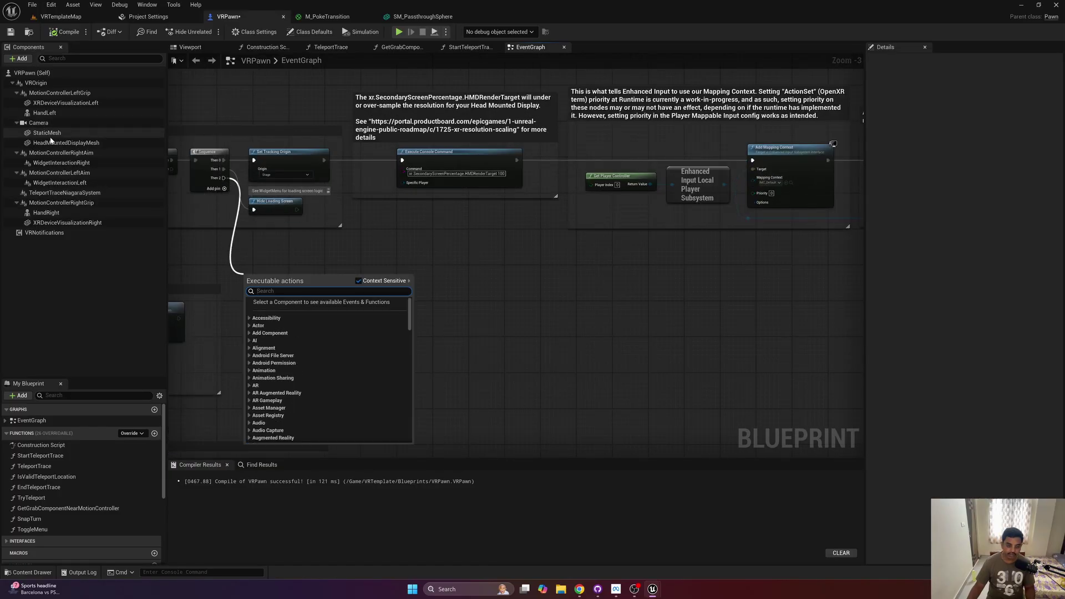
pyautogui.moveTo(47, 132); pyautogui.dragTo(290, 254)
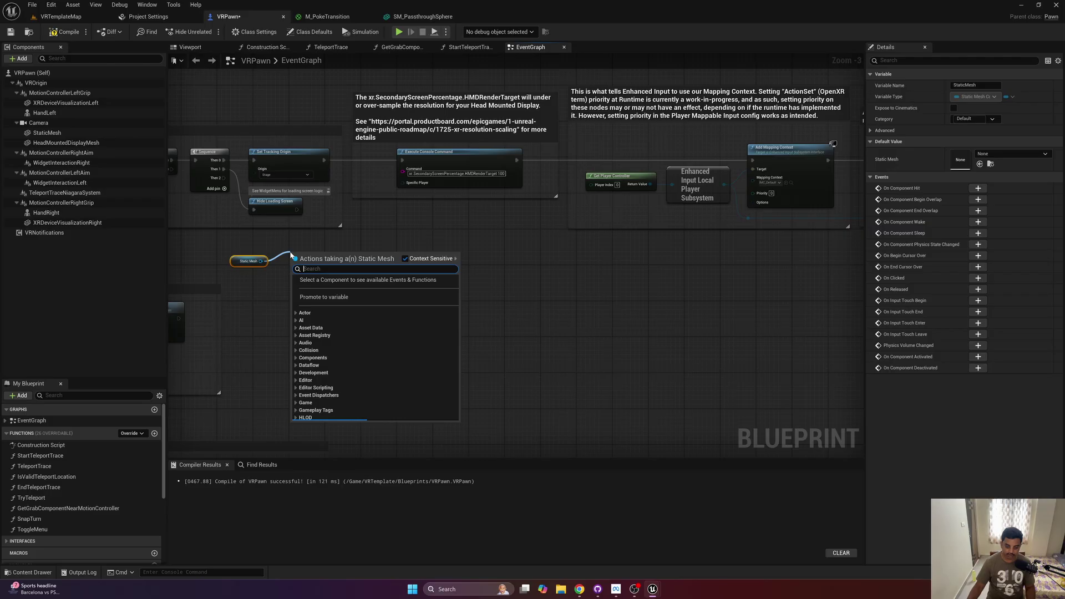
pyautogui.write('crete')
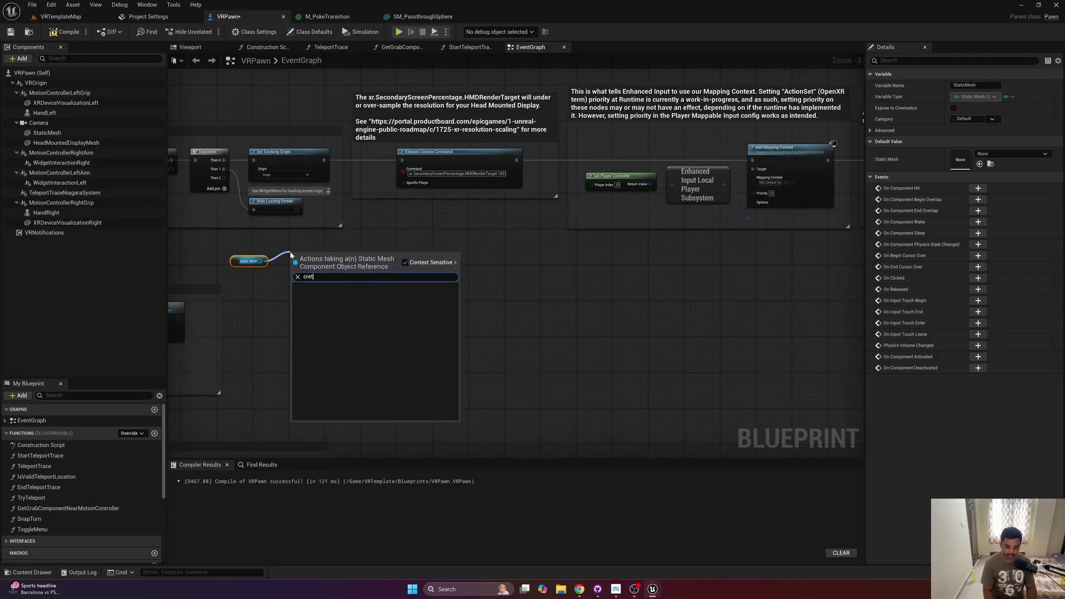
pyautogui.press('BackSpace')
pyautogui.write('ate d')
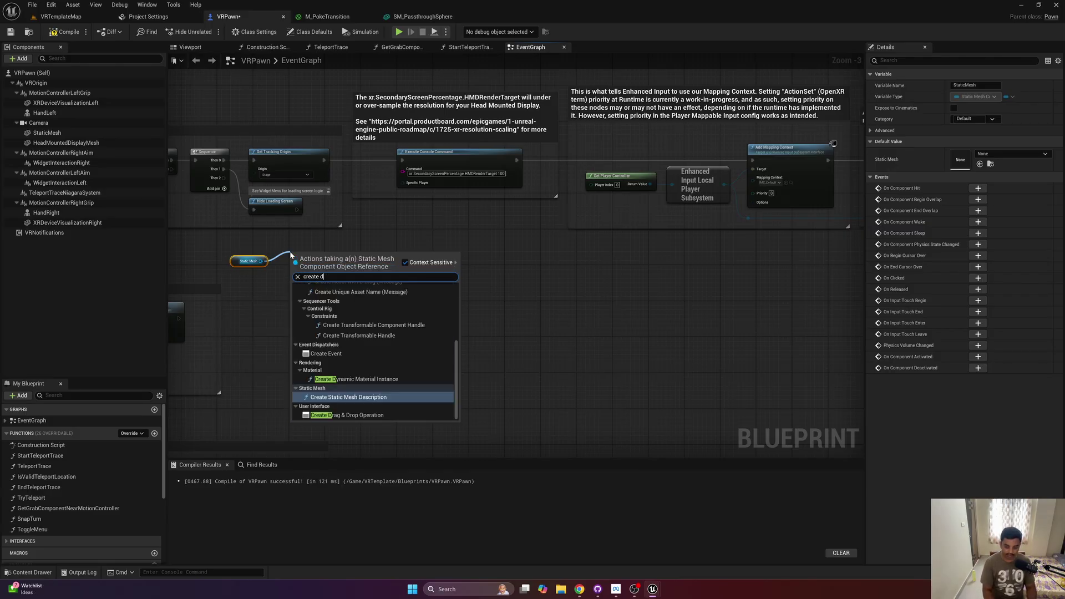
pyautogui.write('yna')
pyautogui.press('Return')
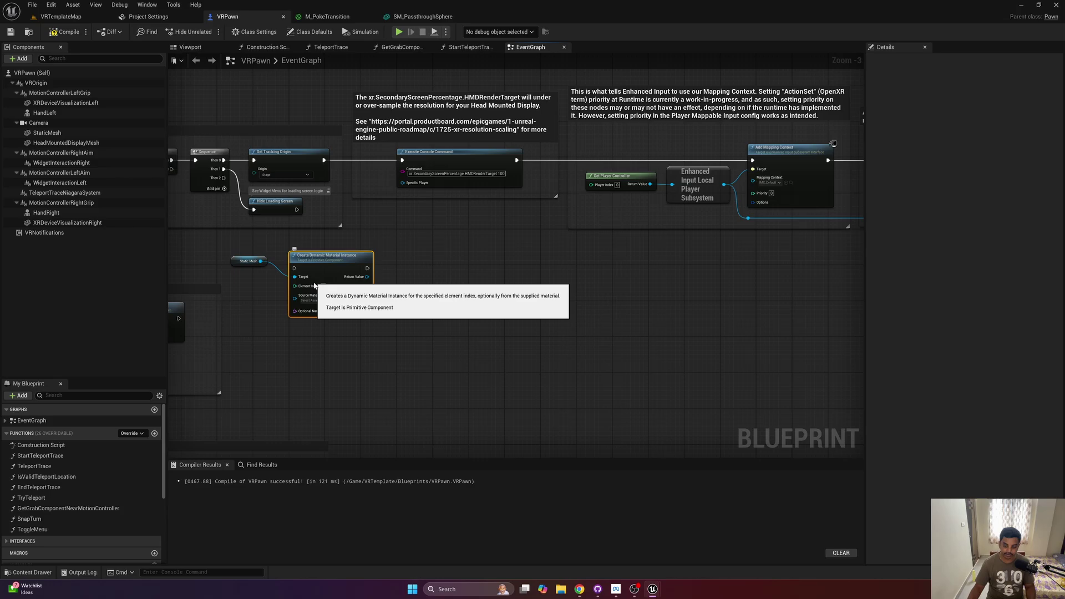
pyautogui.scroll(3, 314, 285)
pyautogui.click(318, 300)
pyautogui.write('po')
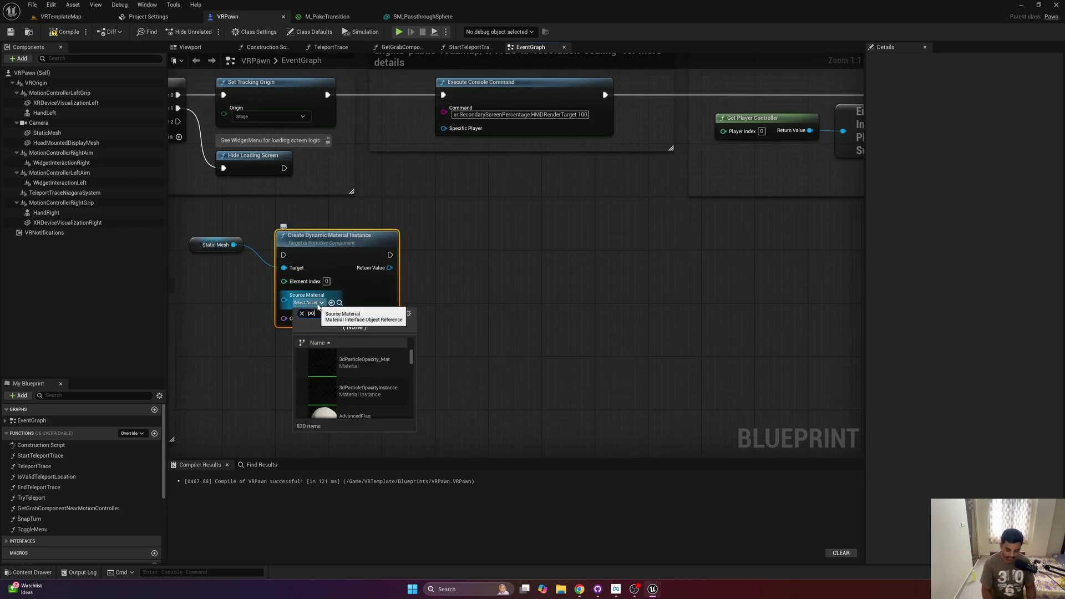
pyautogui.write('ke')
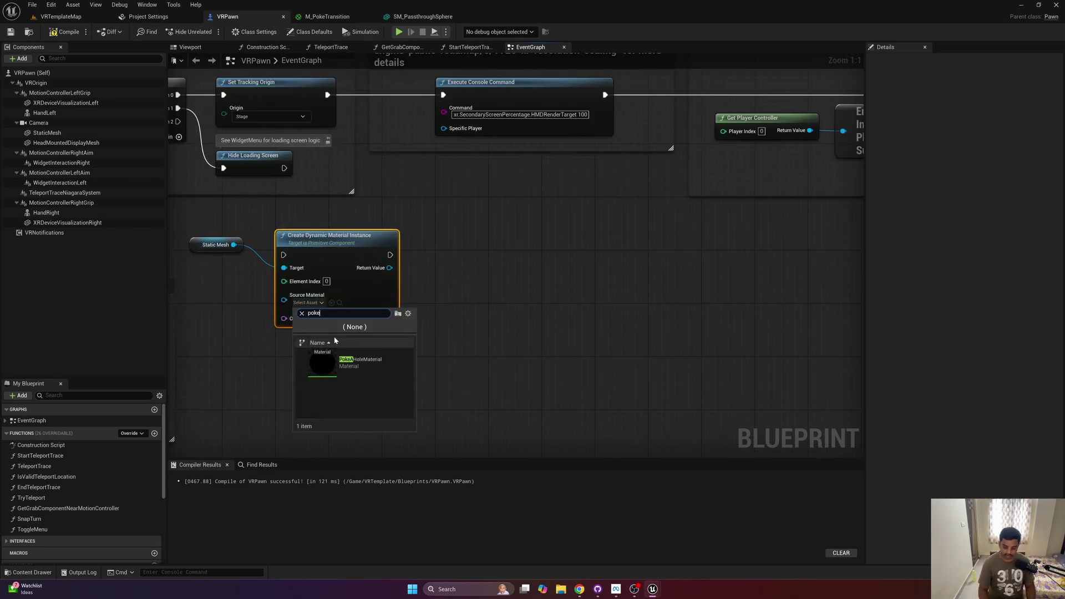
pyautogui.click(367, 370)
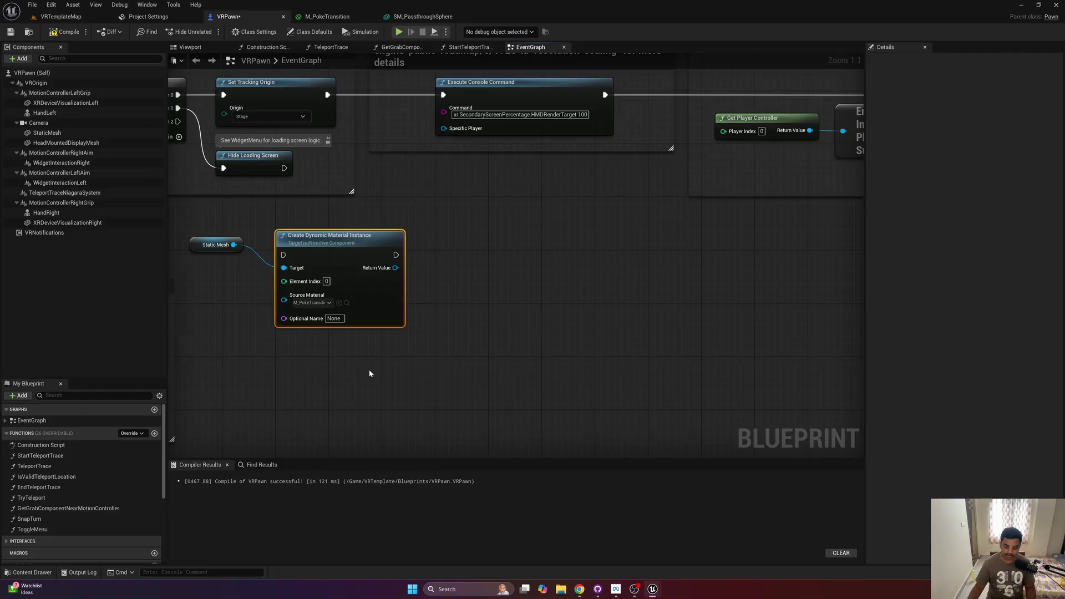
# - Wire Sequence Then 2 into it, store its Return Value in PokeDynInst, and compile
pyautogui.moveTo(177, 123); pyautogui.dragTo(206, 111, button='right')
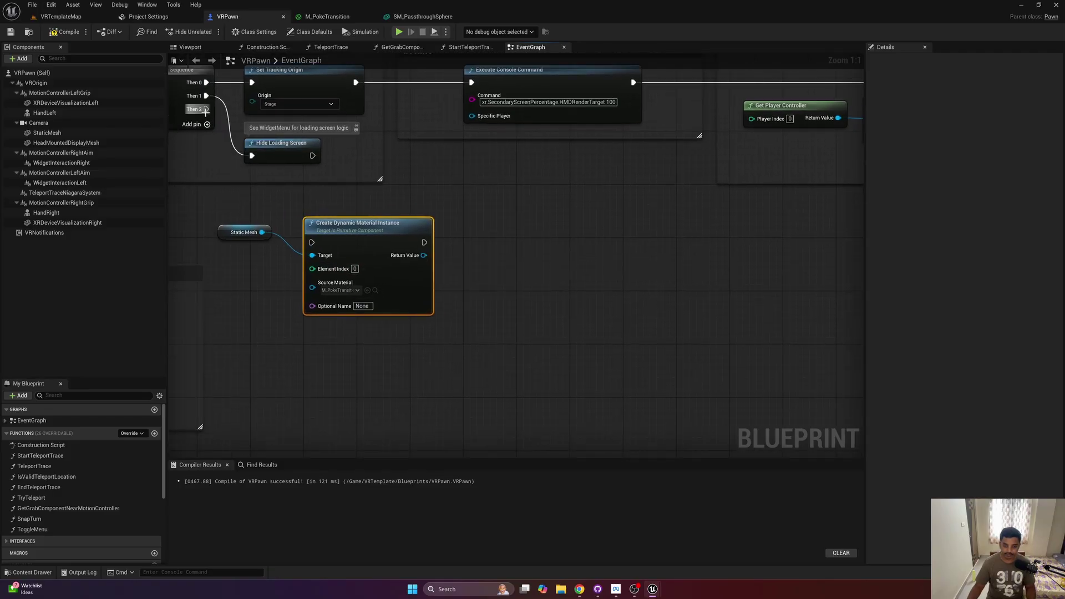
pyautogui.moveTo(206, 109); pyautogui.dragTo(312, 242)
pyautogui.moveTo(225, 243); pyautogui.dragTo(228, 281)
pyautogui.click(491, 312)
pyautogui.moveTo(424, 255); pyautogui.dragTo(486, 265)
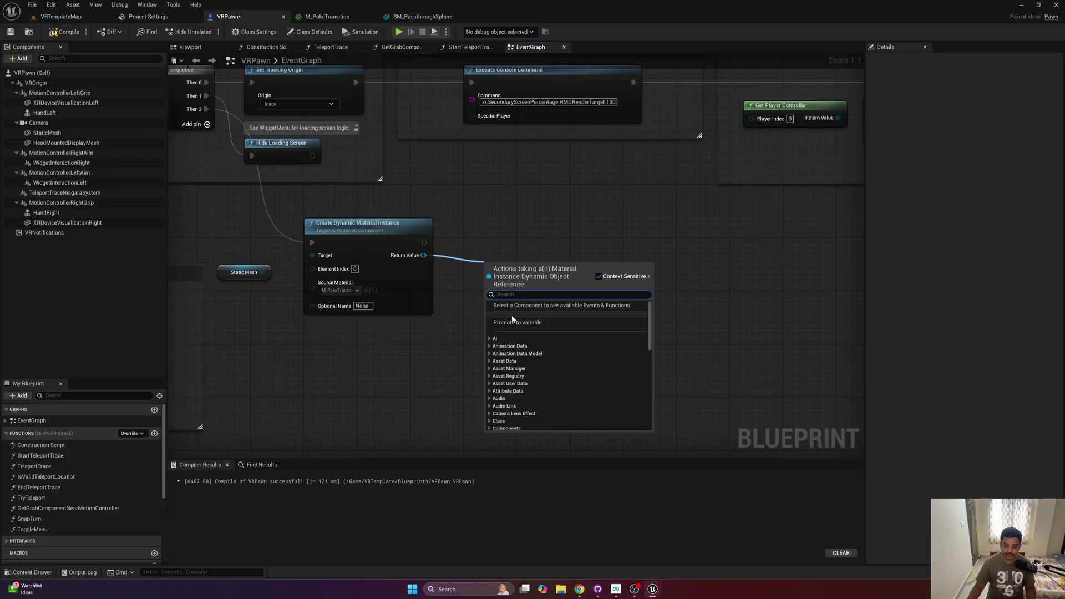
pyautogui.click(516, 323)
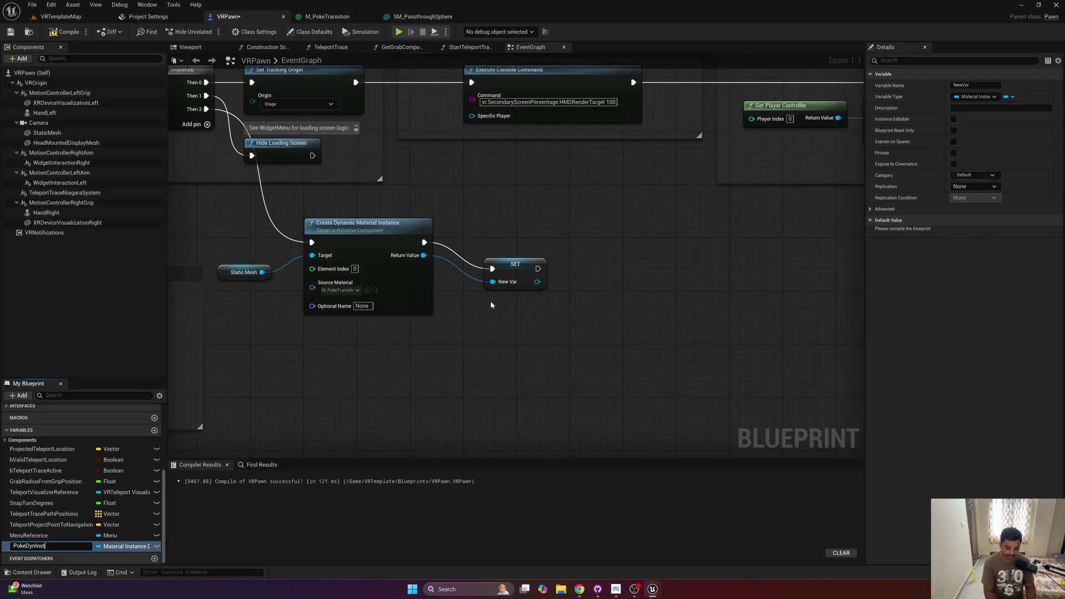
pyautogui.press('Return')
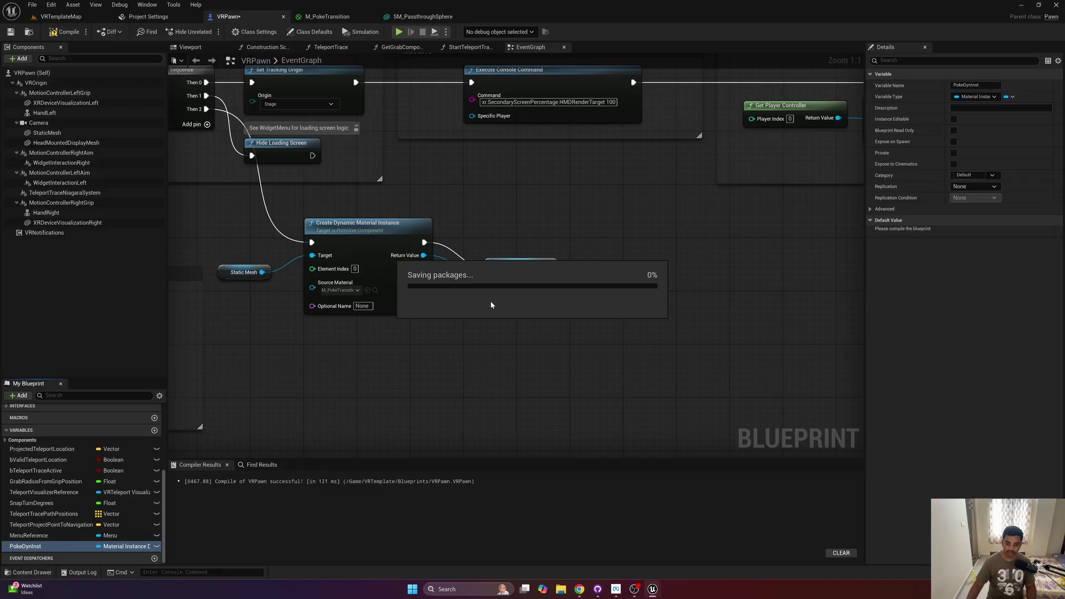
pyautogui.moveTo(523, 271); pyautogui.dragTo(501, 237)
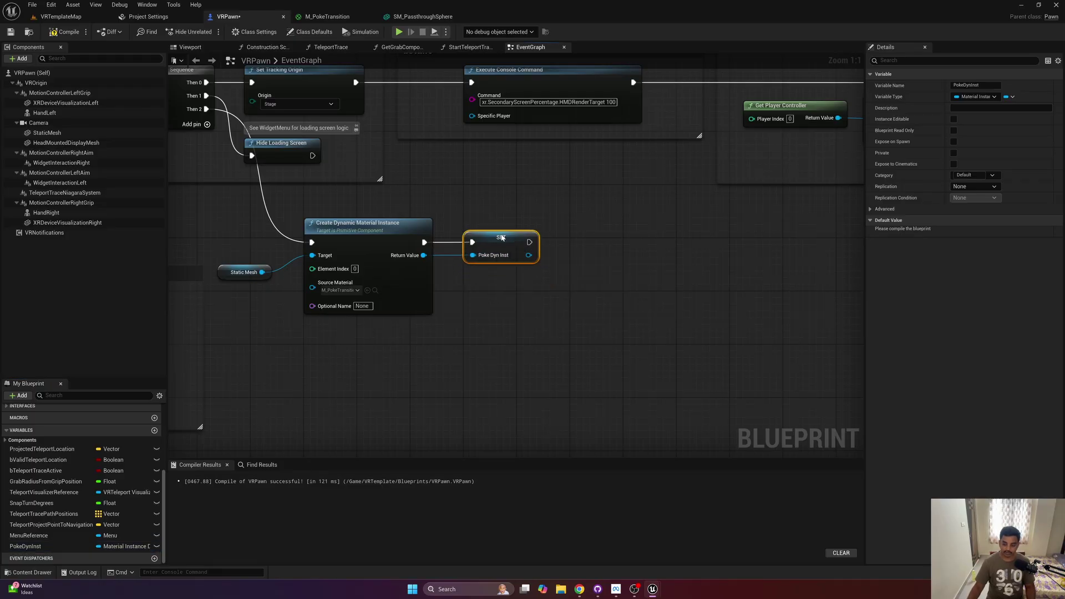
pyautogui.click(48, 33)
# - Add a Timeline node in an empty spot of VRPawn's event graph beside the passthrough events
pyautogui.scroll(-8, 484, 294)
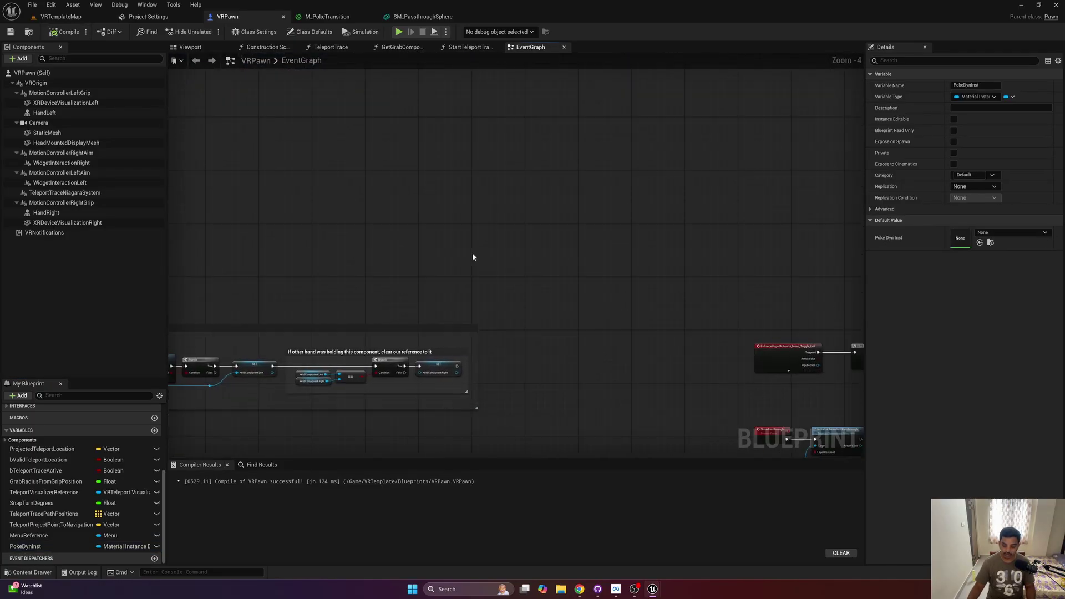
pyautogui.scroll(7, 502, 327)
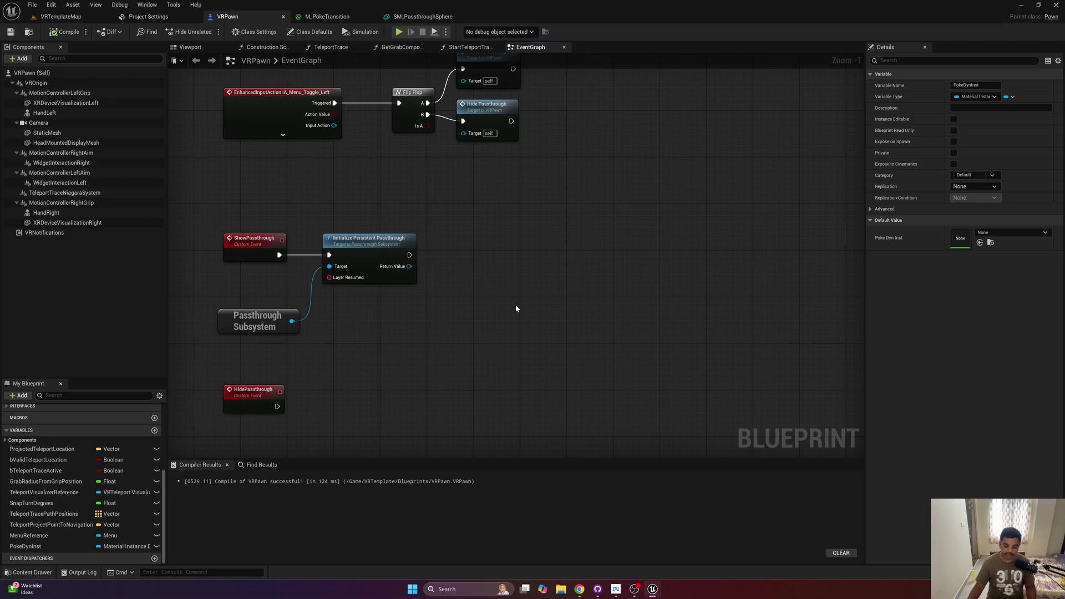
pyautogui.click(527, 260)
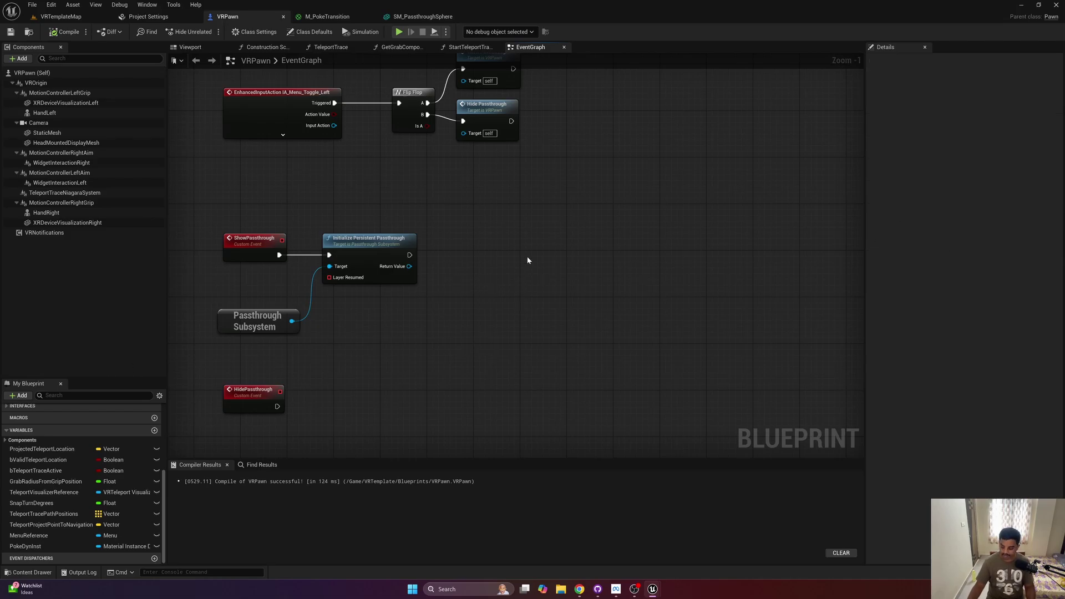
pyautogui.rightClick(528, 261)
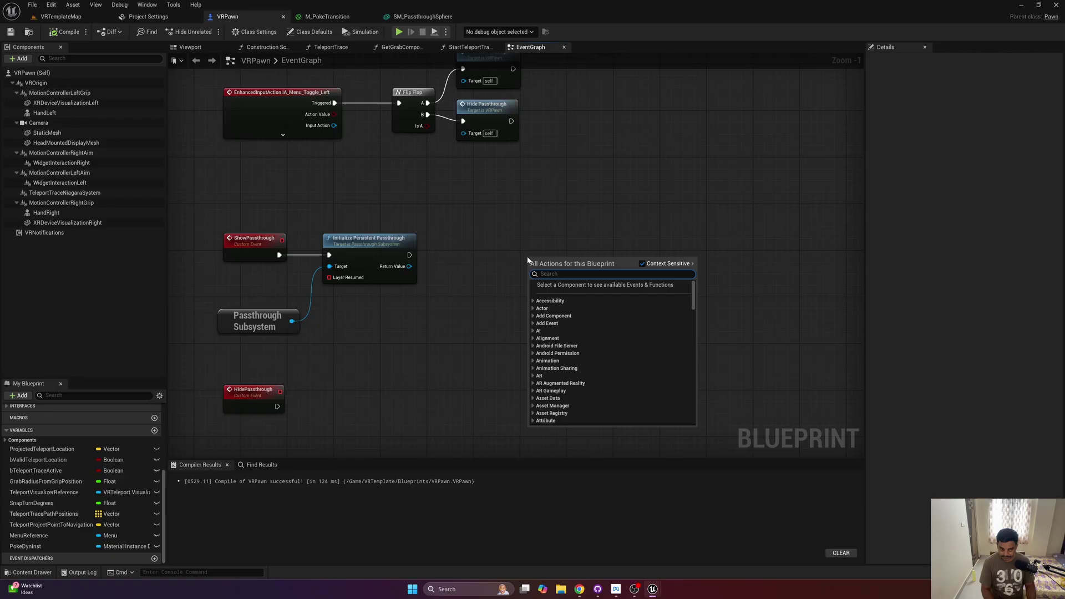
pyautogui.write('time')
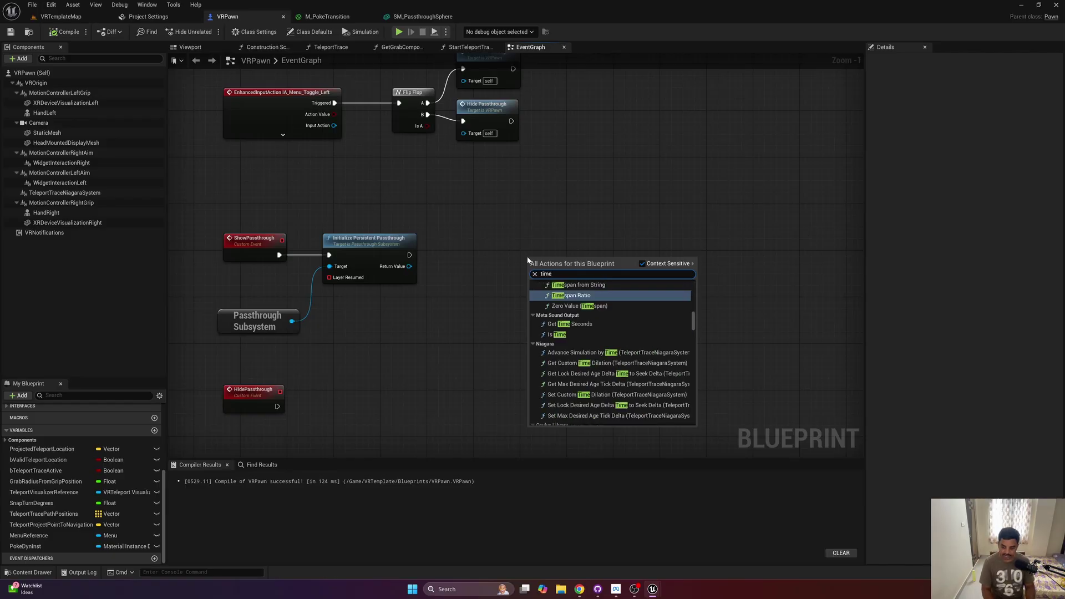
pyautogui.write('line')
pyautogui.press('Return')
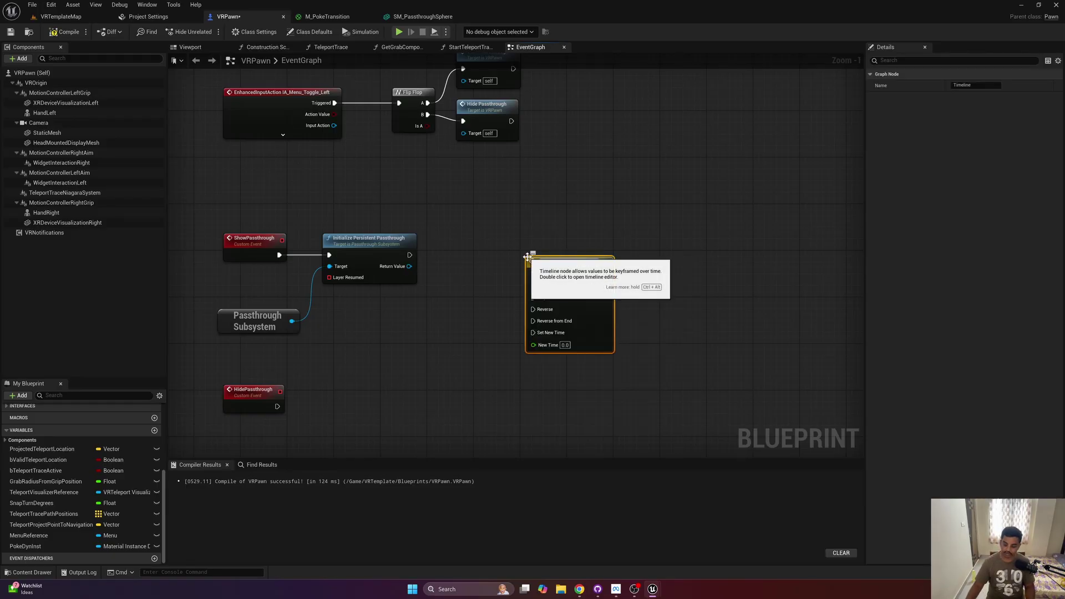
pyautogui.rightClick(574, 321)
# - Open the Timeline and add a float track named Alpha
pyautogui.doubleClick(532, 266)
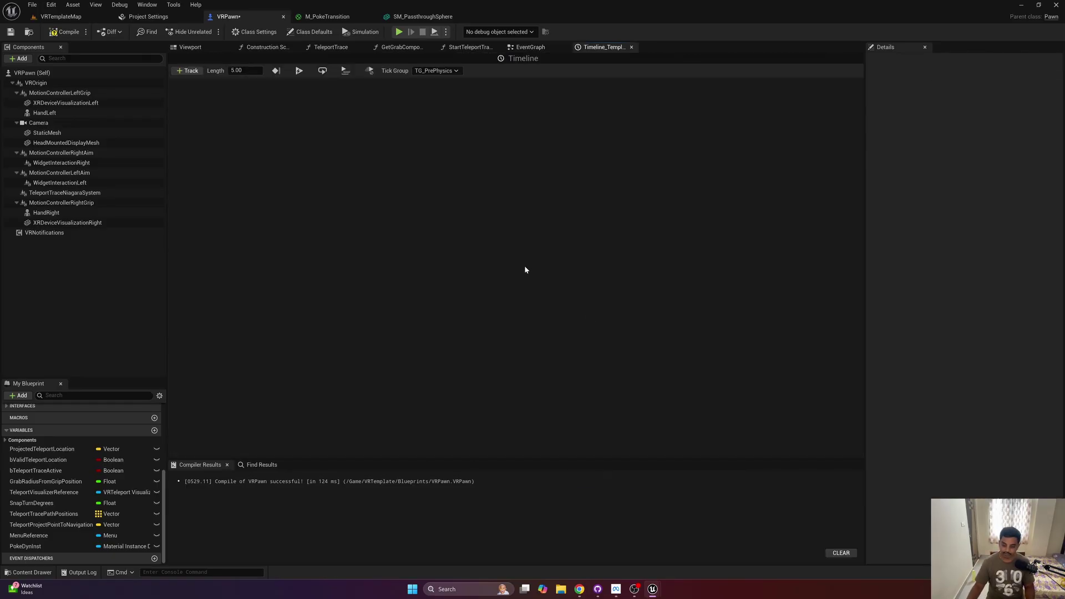
pyautogui.click(191, 71)
pyautogui.click(194, 81)
pyautogui.write('A')
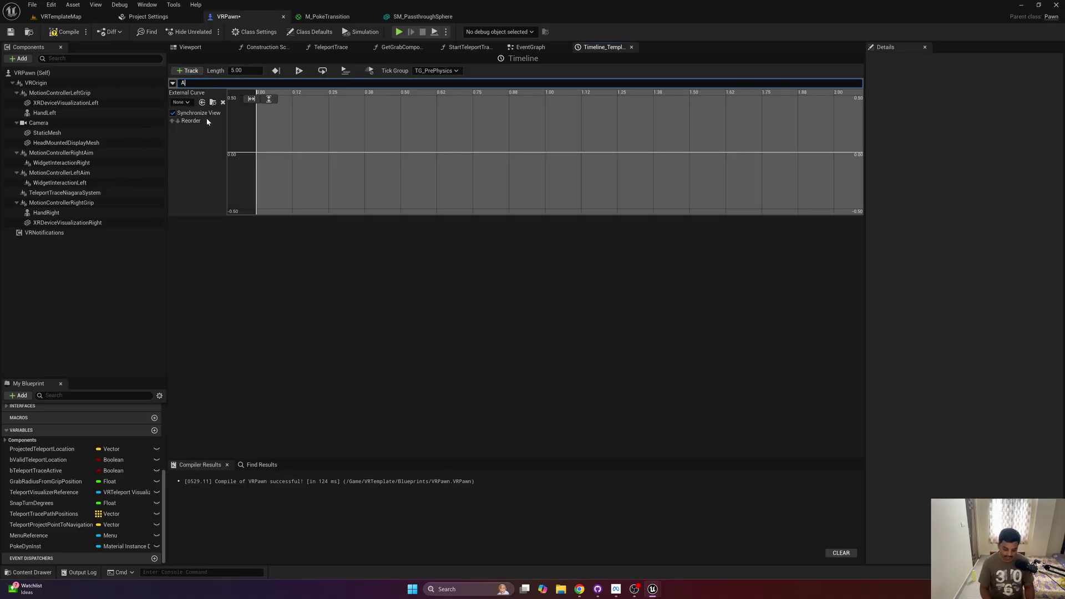
pyautogui.write('lpha')
pyautogui.press('Return')
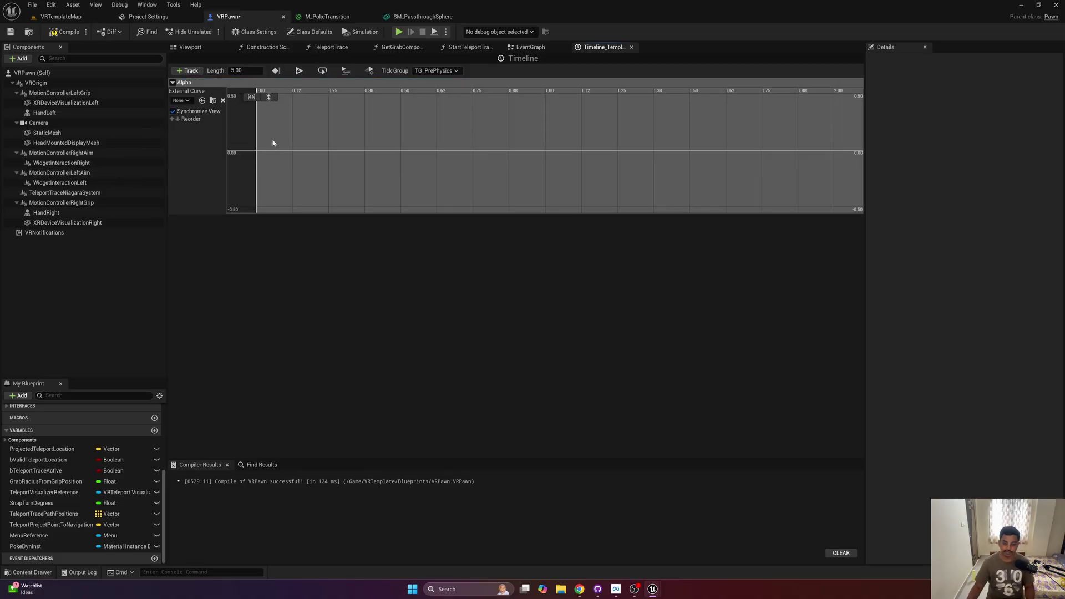
# - Place Alpha keys at time 0 with value 0 and time 0.5 with value 1
pyautogui.keyDown('shift'); pyautogui.click(260, 151); pyautogui.keyUp('shift')
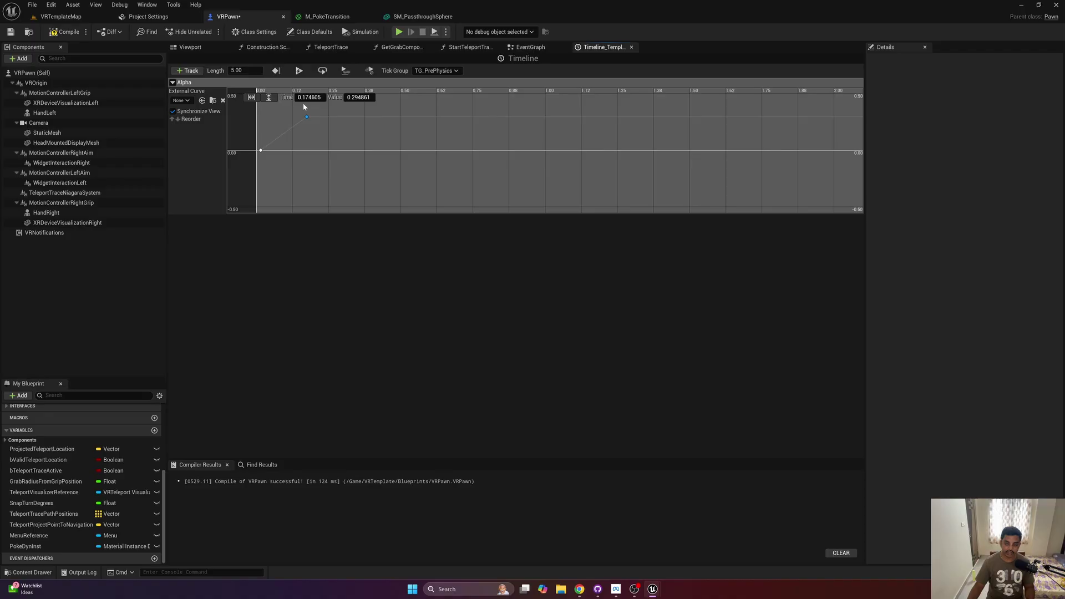
pyautogui.click(261, 151)
pyautogui.click(304, 97)
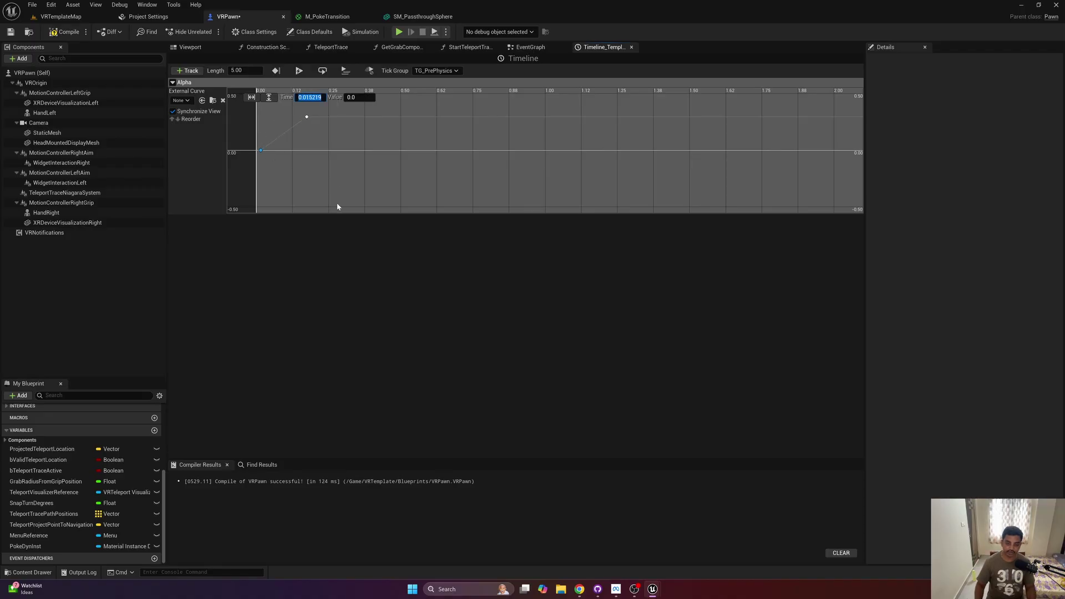
pyautogui.write('0')
pyautogui.press('Tab')
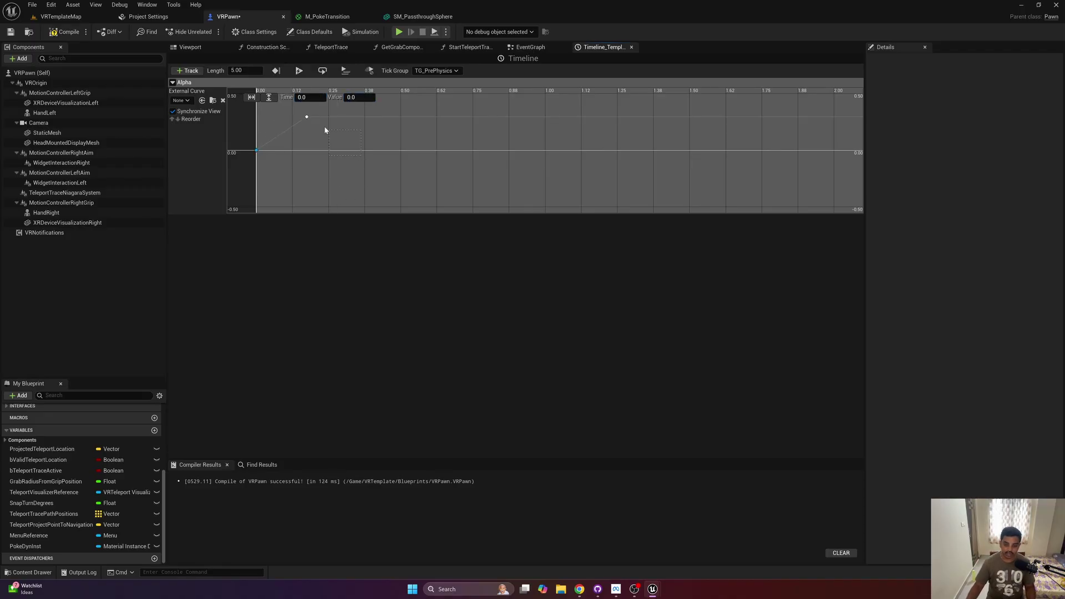
pyautogui.press('Tab')
pyautogui.write('0.5')
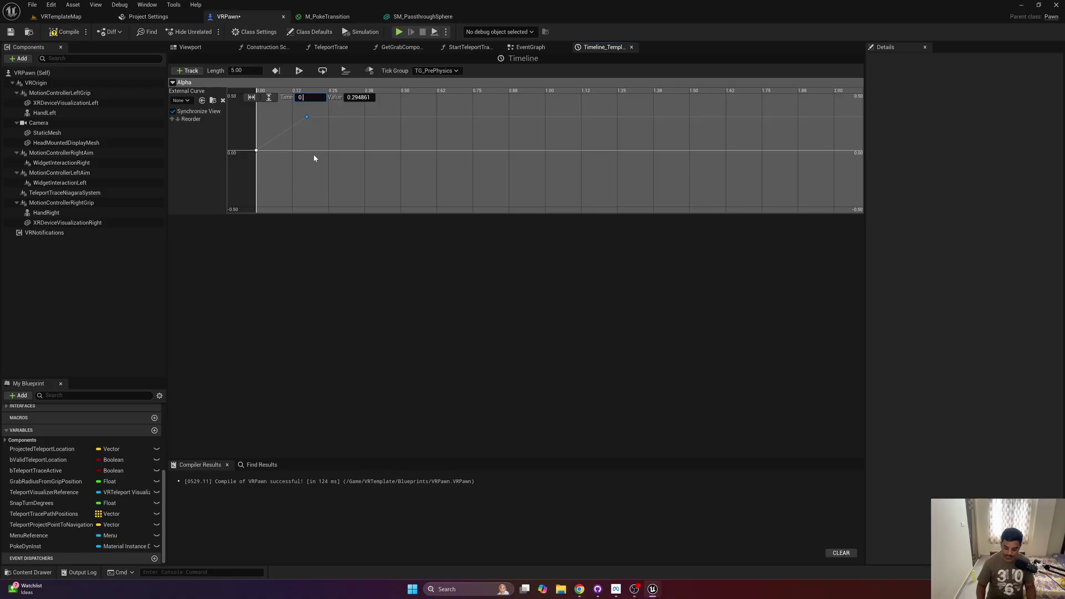
pyautogui.press('Tab')
pyautogui.write('1')
pyautogui.press('Return')
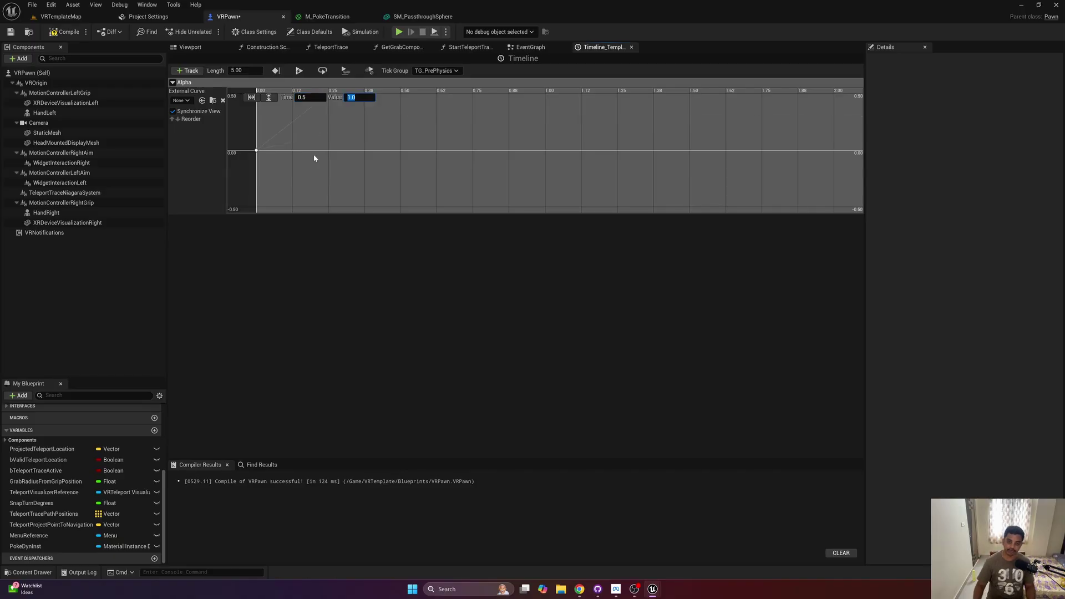
# - Set both Alpha keys to Auto interpolation and compile the blueprint
pyautogui.click(252, 98)
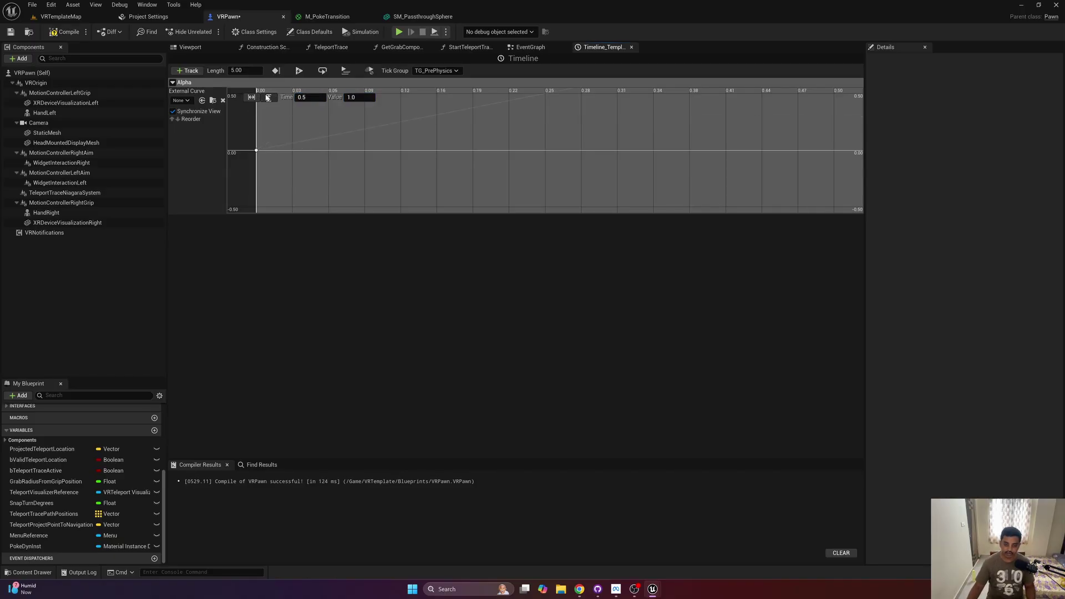
pyautogui.click(268, 97)
pyautogui.scroll(-3, 302, 130)
pyautogui.moveTo(391, 133); pyautogui.dragTo(318, 135, button='right')
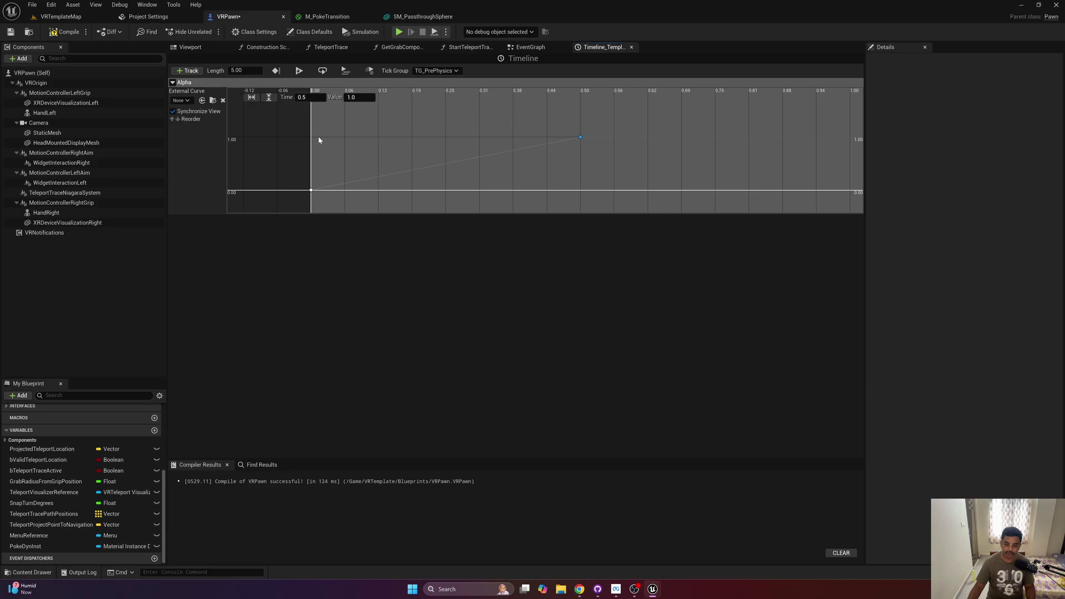
pyautogui.moveTo(291, 125); pyautogui.dragTo(610, 201)
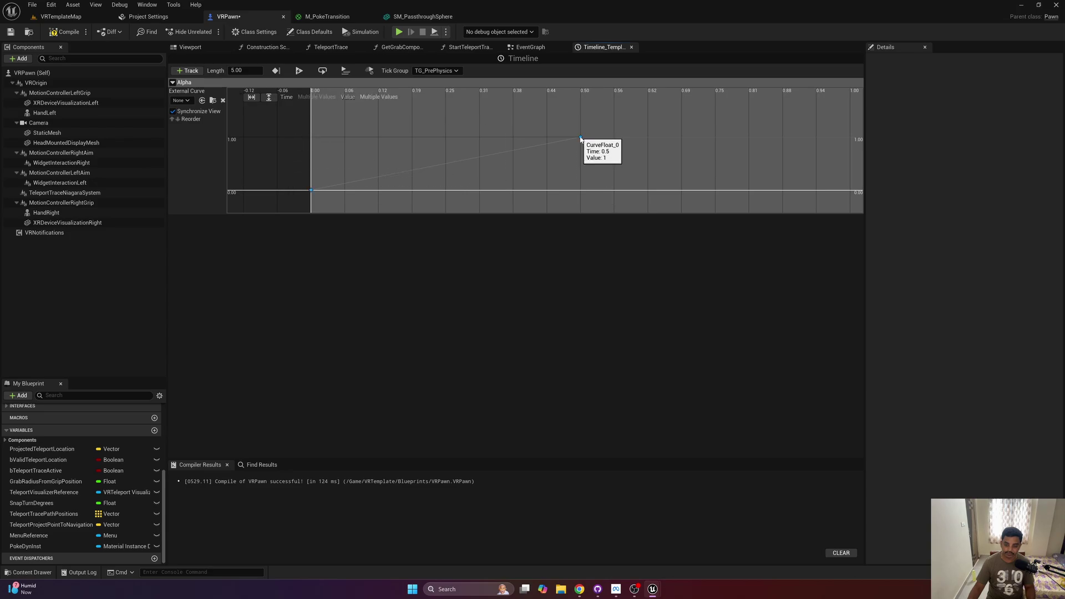
pyautogui.rightClick(580, 138)
pyautogui.click(593, 155)
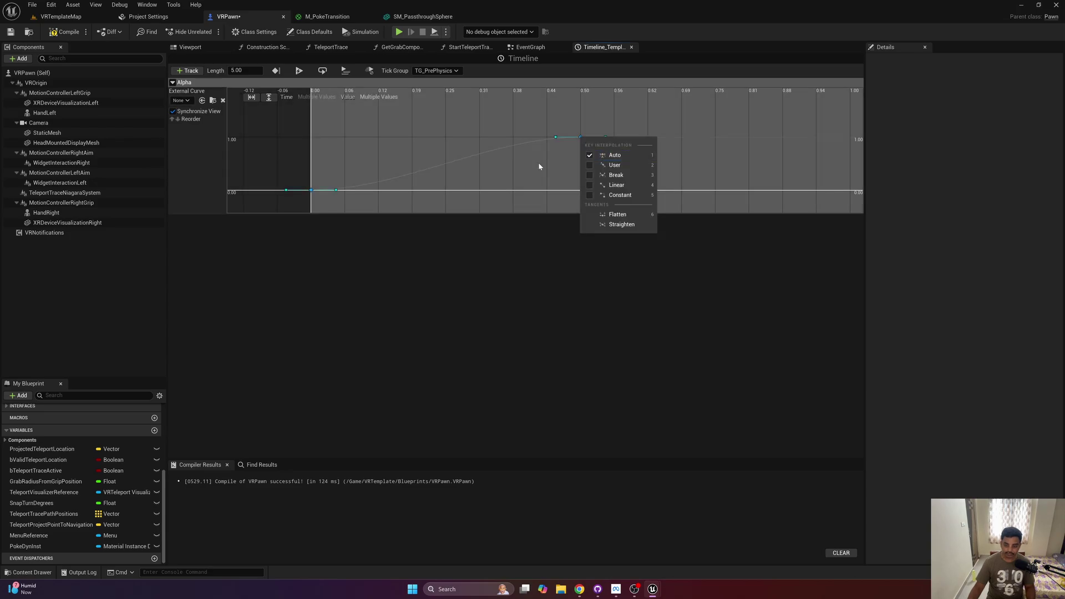
pyautogui.click(65, 31)
# - Add a Set Scalar Parameter Value node targeting a PokeDynInst getter in the event graph
pyautogui.click(528, 47)
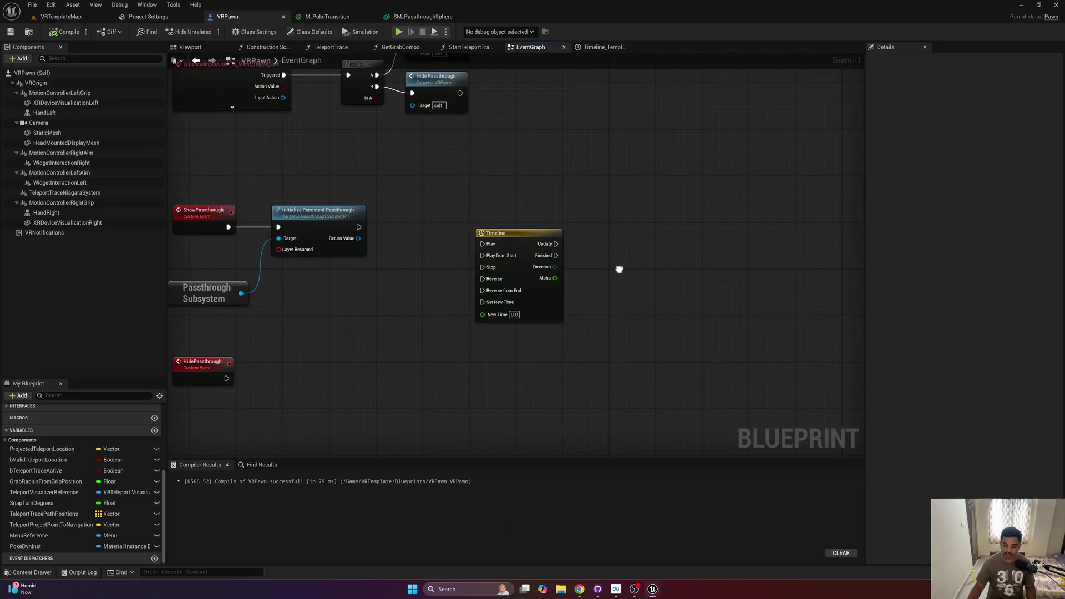
pyautogui.moveTo(513, 259); pyautogui.dragTo(547, 274)
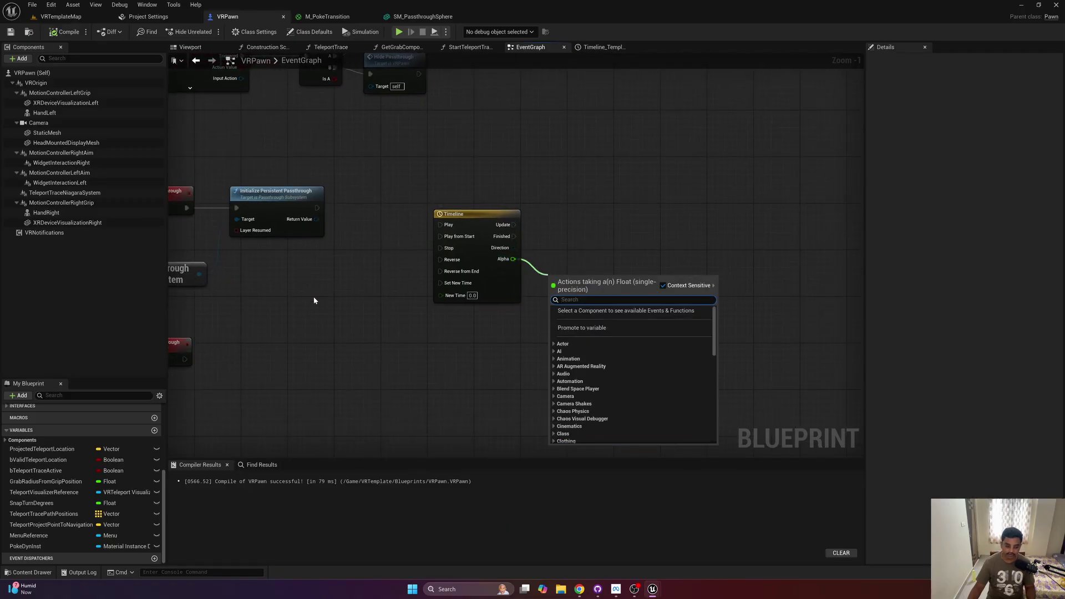
pyautogui.keyDown('ctrl'); pyautogui.moveTo(25, 546); pyautogui.dragTo(562, 187); pyautogui.keyUp('ctrl')
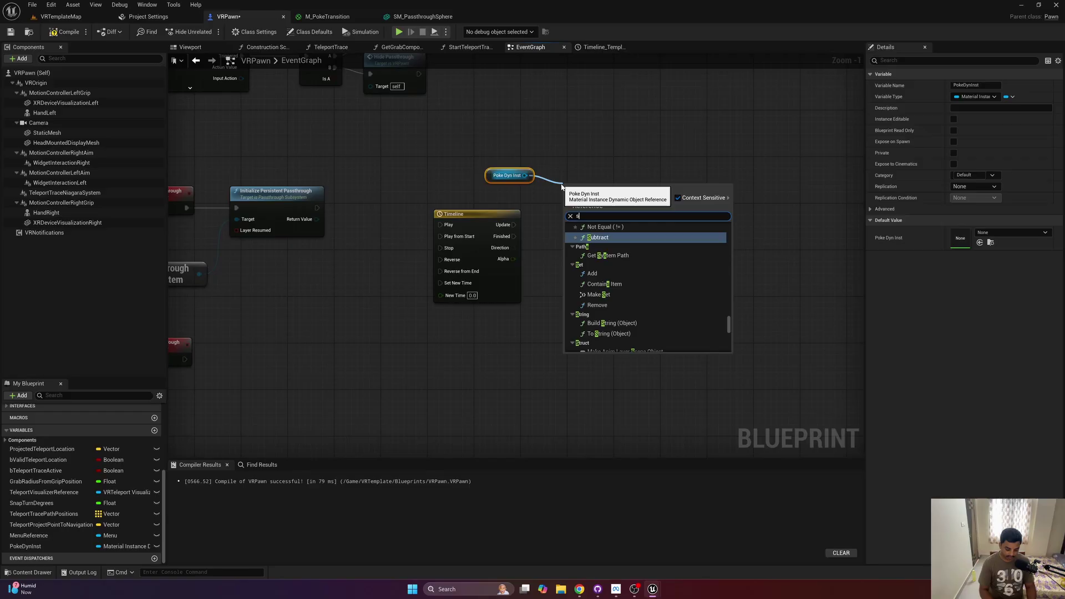
pyautogui.write('set scala')
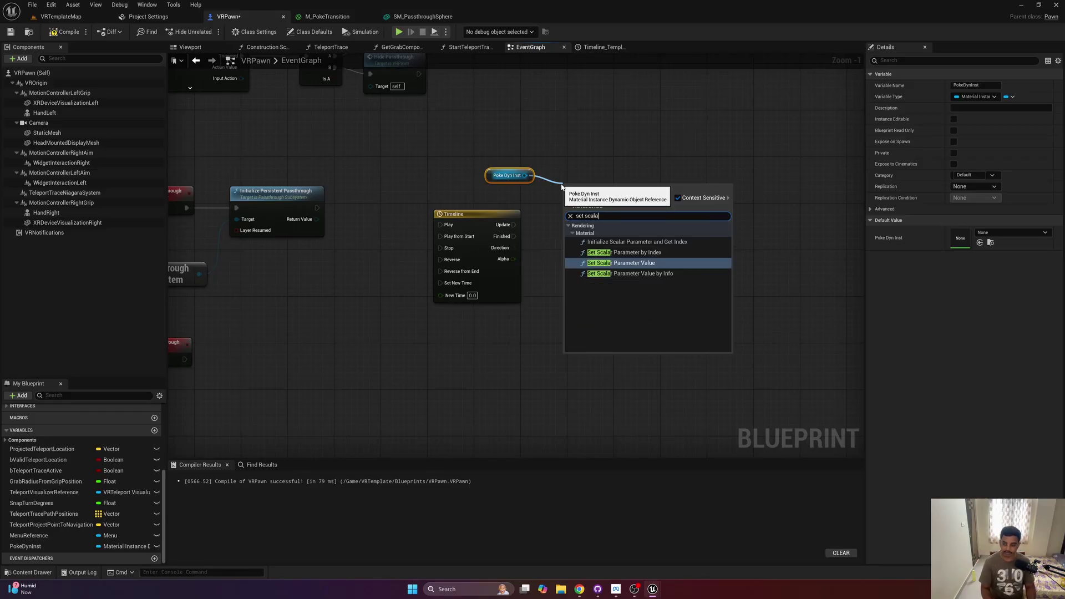
pyautogui.press('Return')
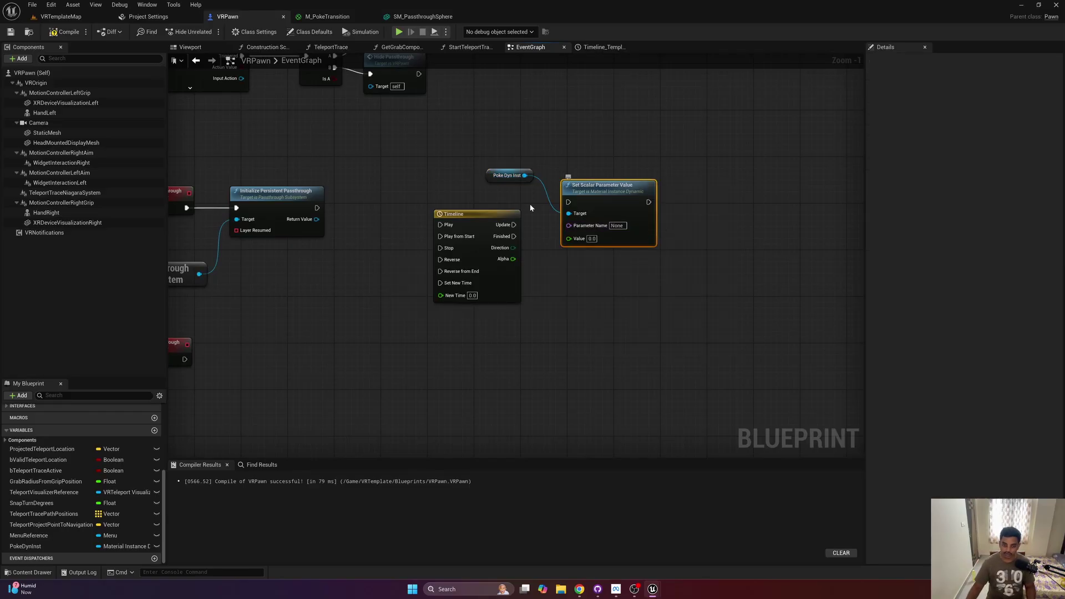
# - Copy the Alpha parameter name from M_PokeTransition and select the node's Parameter Name field
pyautogui.click(327, 16)
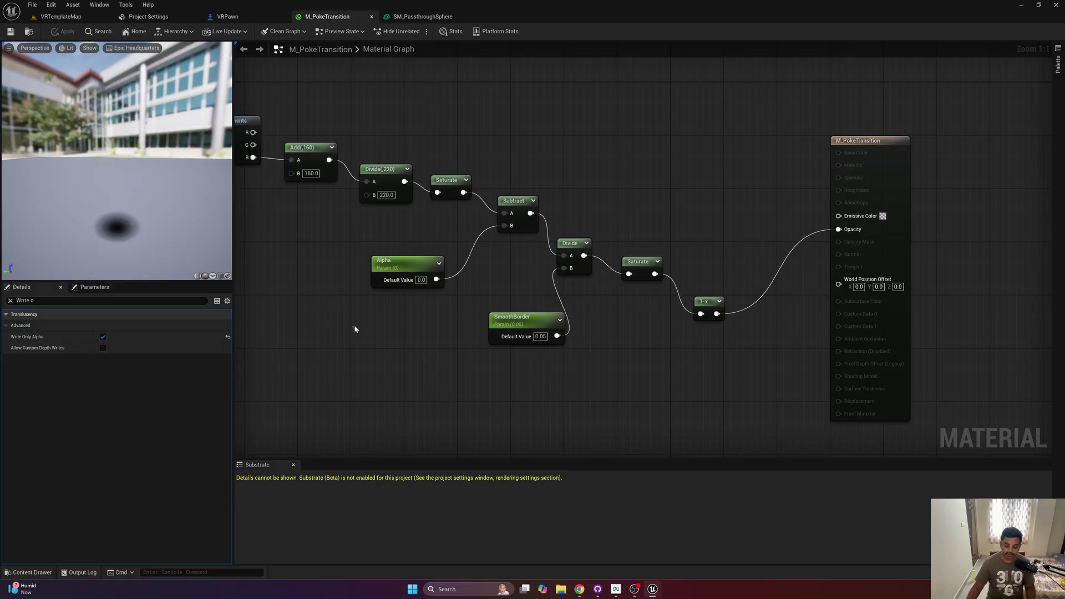
pyautogui.click(389, 262)
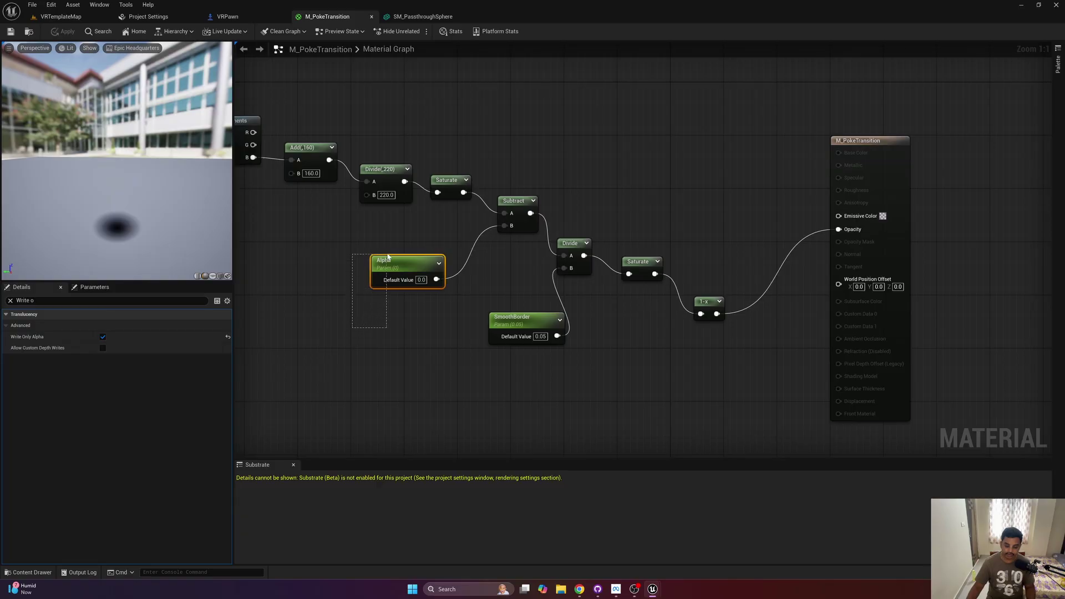
pyautogui.click(10, 300)
pyautogui.click(18, 314)
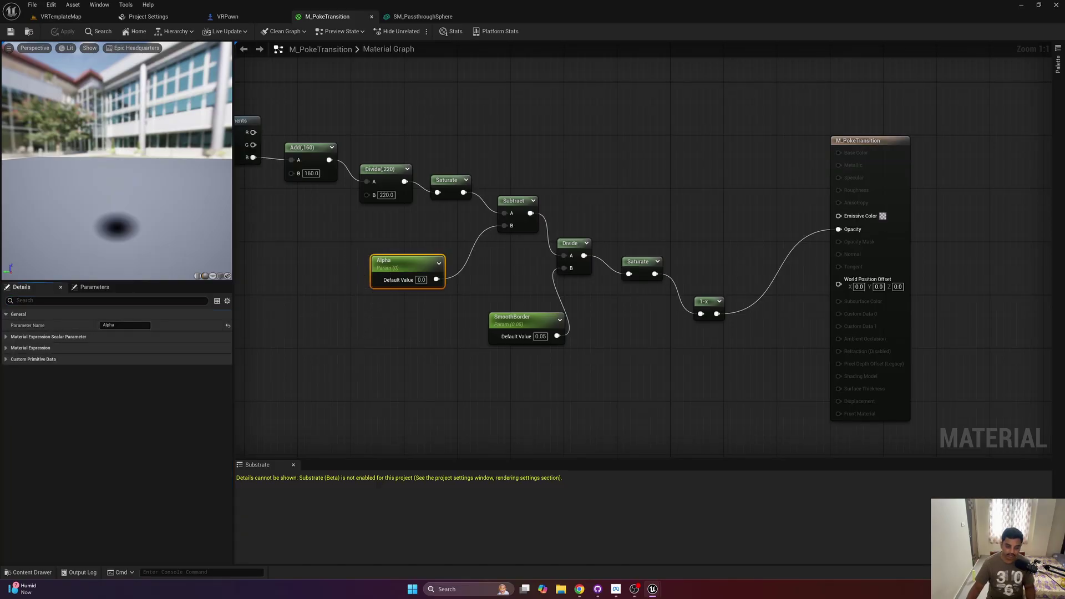
pyautogui.click(125, 325)
pyautogui.click(227, 16)
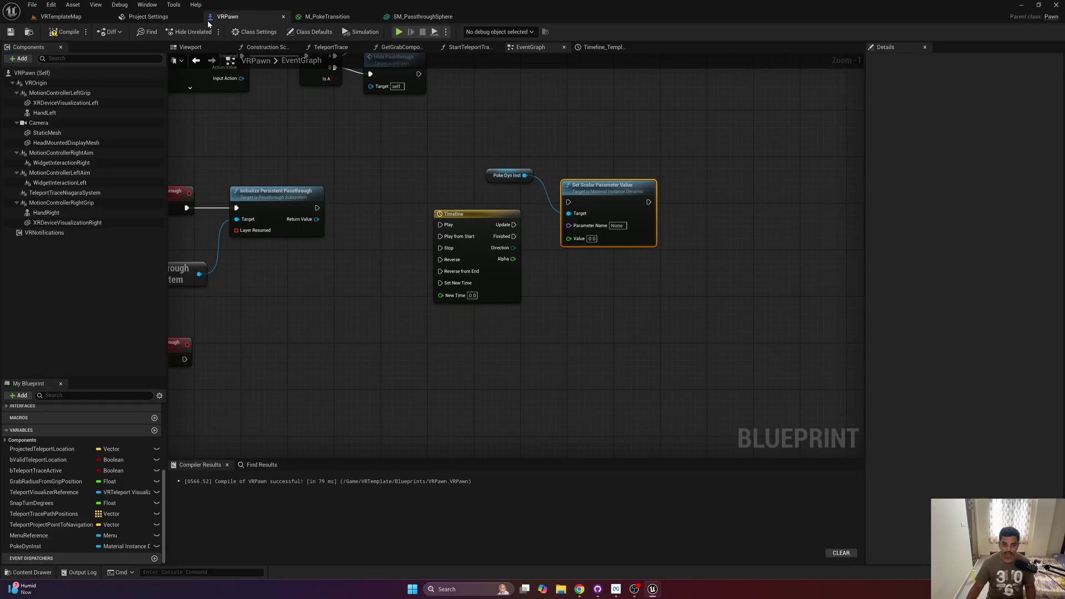
pyautogui.click(618, 225)
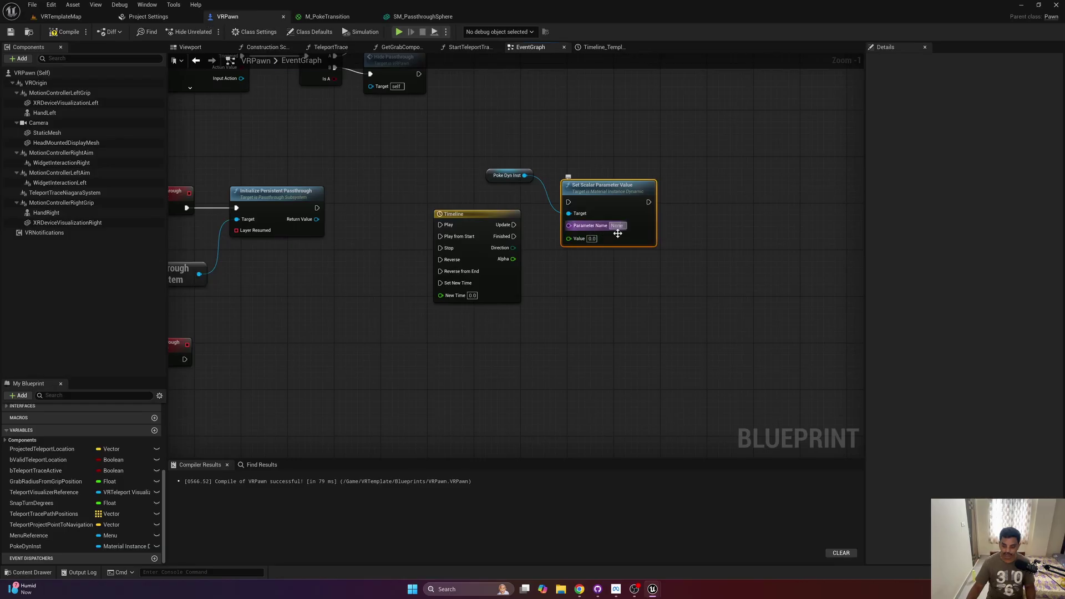
# - Paste Alpha as the parameter name, feed Timeline Alpha into Value, and play after passthrough initialises
pyautogui.hotkey('ctrl', 'v')
pyautogui.click(597, 315)
pyautogui.moveTo(513, 259); pyautogui.dragTo(568, 202)
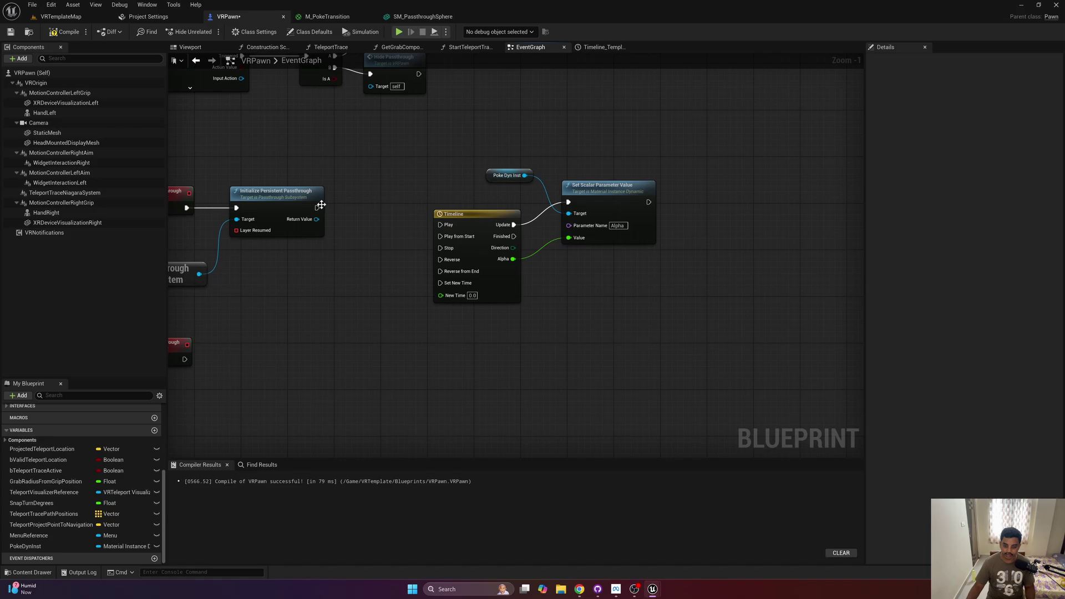
pyautogui.moveTo(317, 207); pyautogui.dragTo(474, 209)
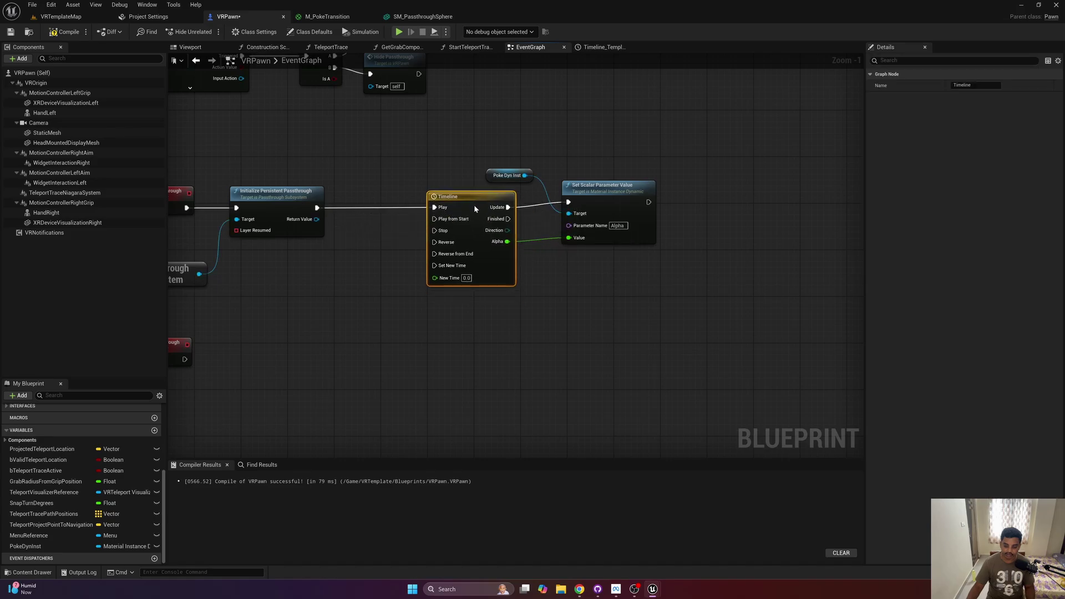
pyautogui.moveTo(599, 198); pyautogui.dragTo(610, 204)
pyautogui.click(389, 359)
# - Connect HidePassthrough to the Timeline's Reverse input and save VRPawn with Ctrl+S
pyautogui.moveTo(389, 359); pyautogui.dragTo(466, 347, button='right')
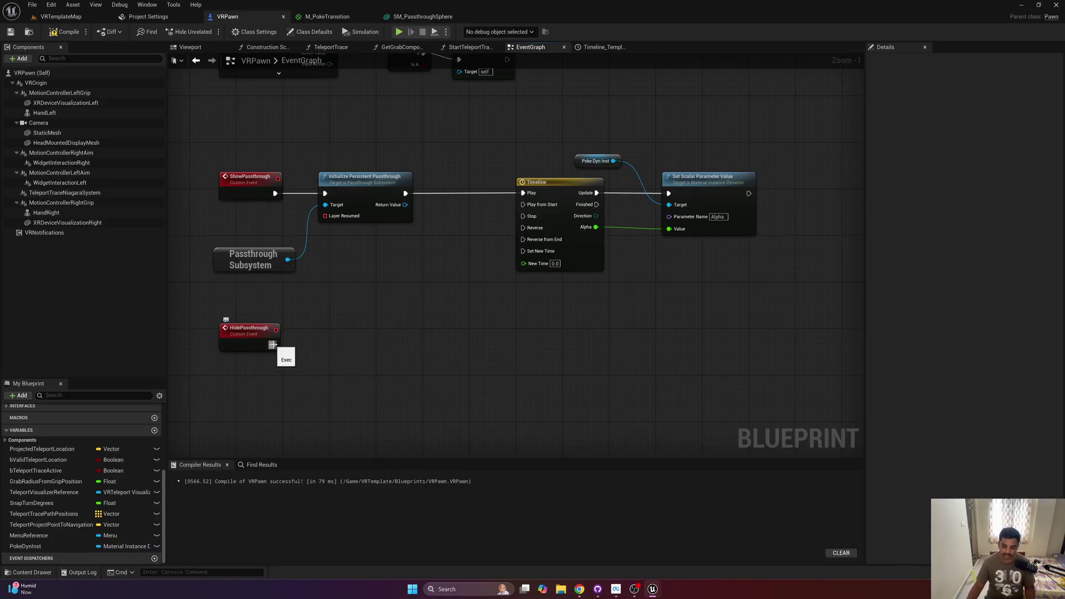
pyautogui.moveTo(272, 345); pyautogui.dragTo(522, 228)
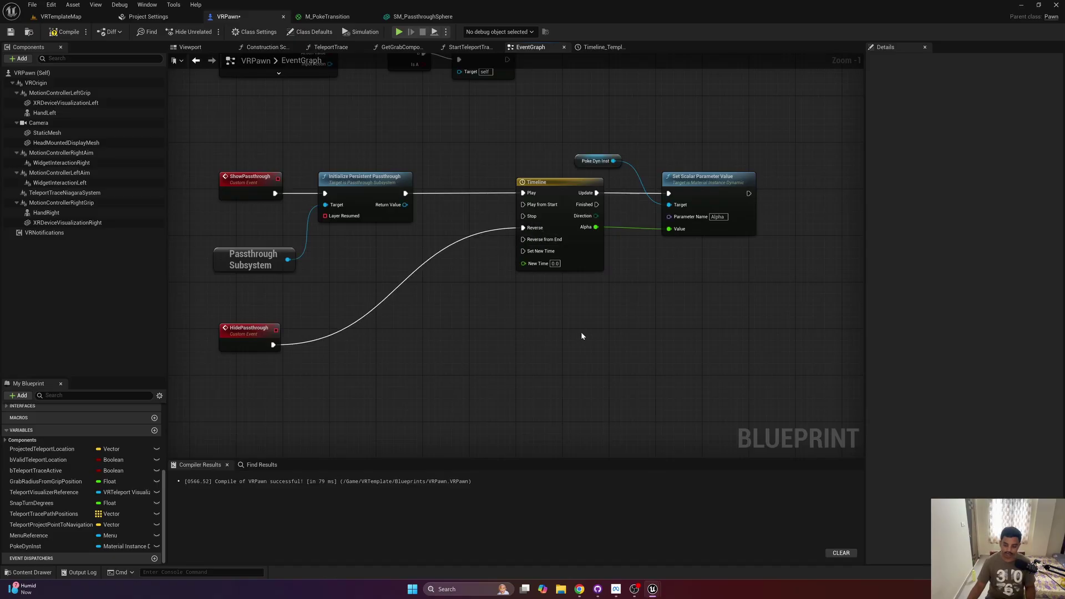
pyautogui.hotkey('ctrl', 's')
pyautogui.moveTo(580, 332); pyautogui.dragTo(481, 330, button='right')
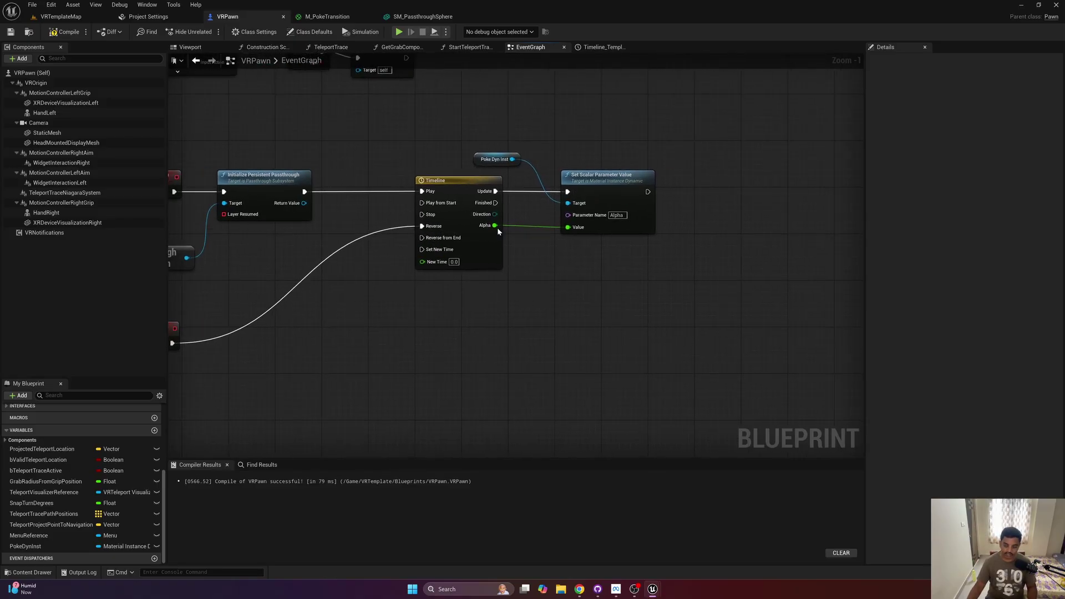
pyautogui.moveTo(295, 293); pyautogui.dragTo(437, 292, button='right')
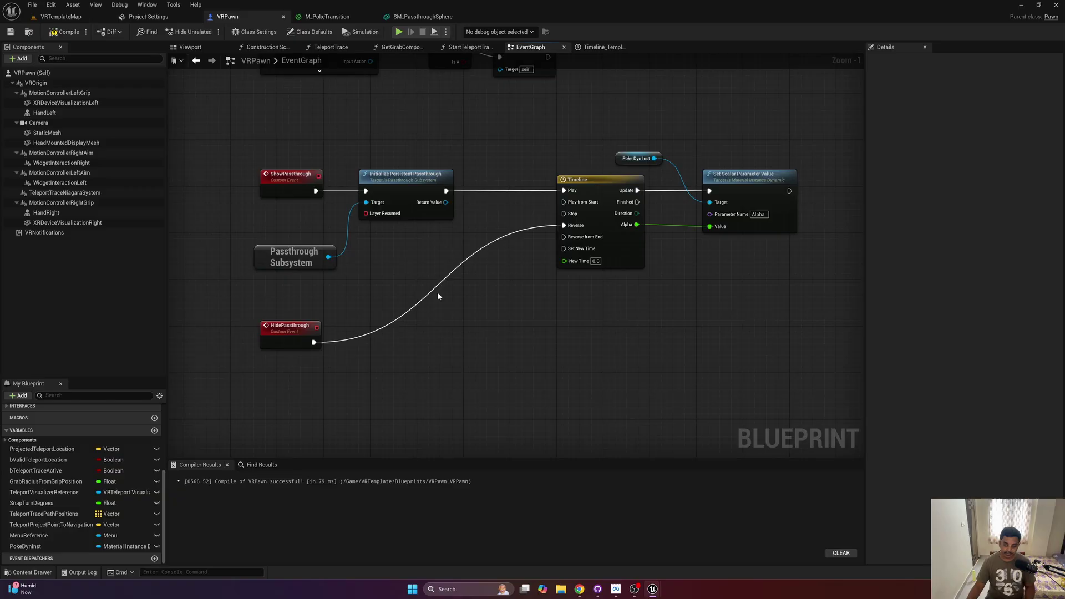
pyautogui.click(404, 168)
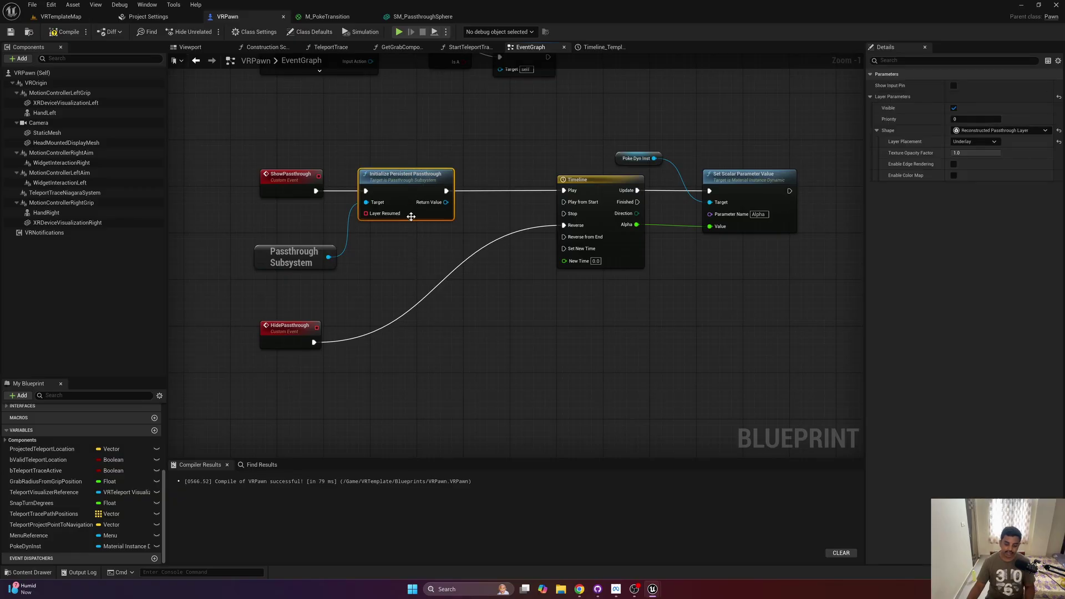
pyautogui.moveTo(642, 201); pyautogui.dragTo(530, 191, button='right')
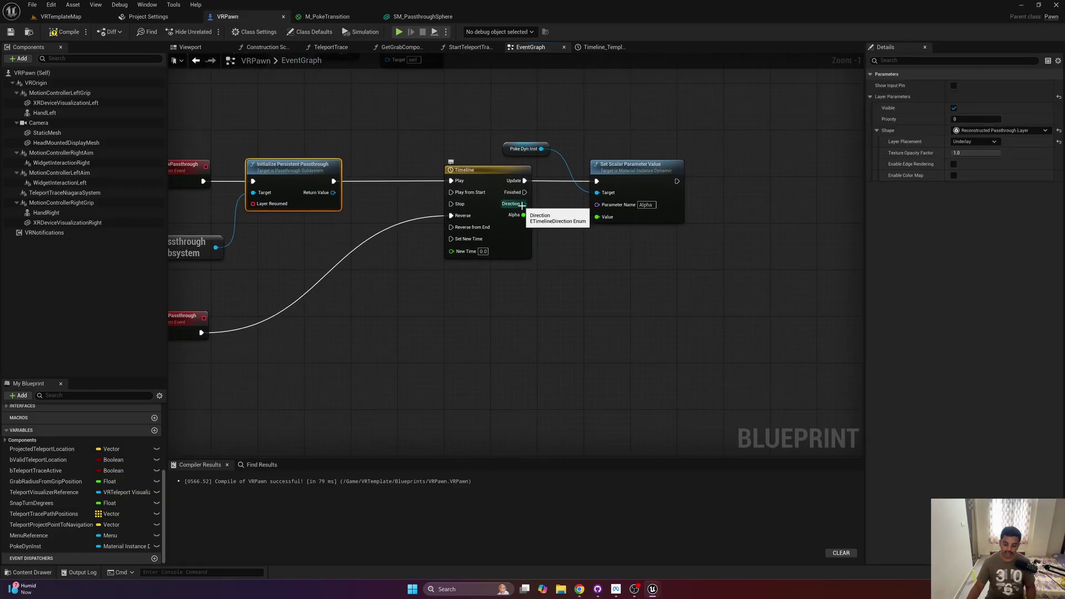
# - Add a Switch on ETimelineDirection node from the Timeline's Direction output
pyautogui.moveTo(523, 203); pyautogui.dragTo(573, 324)
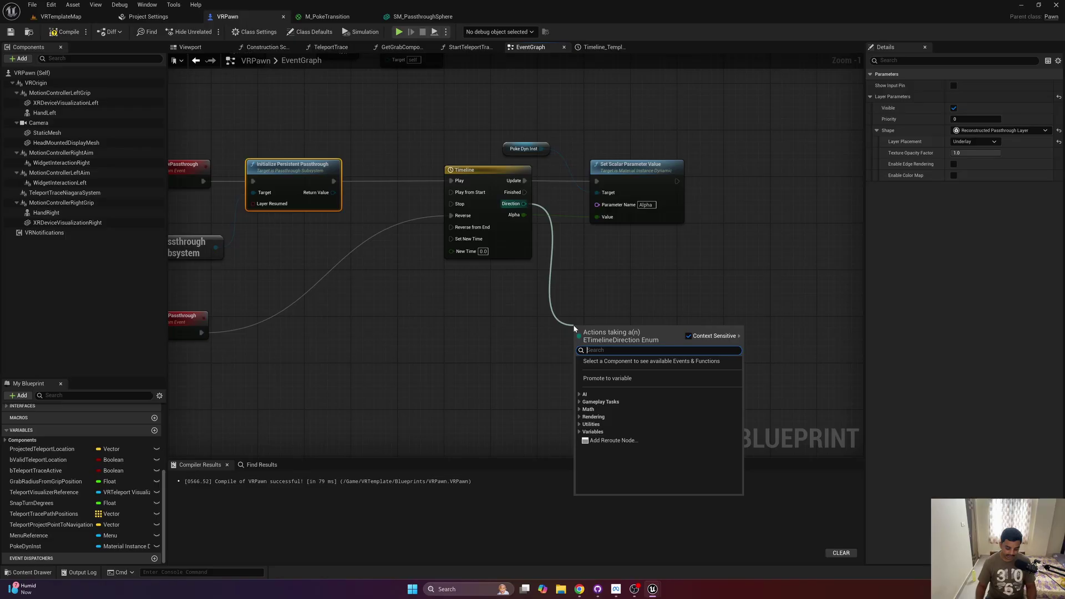
pyautogui.write('switch')
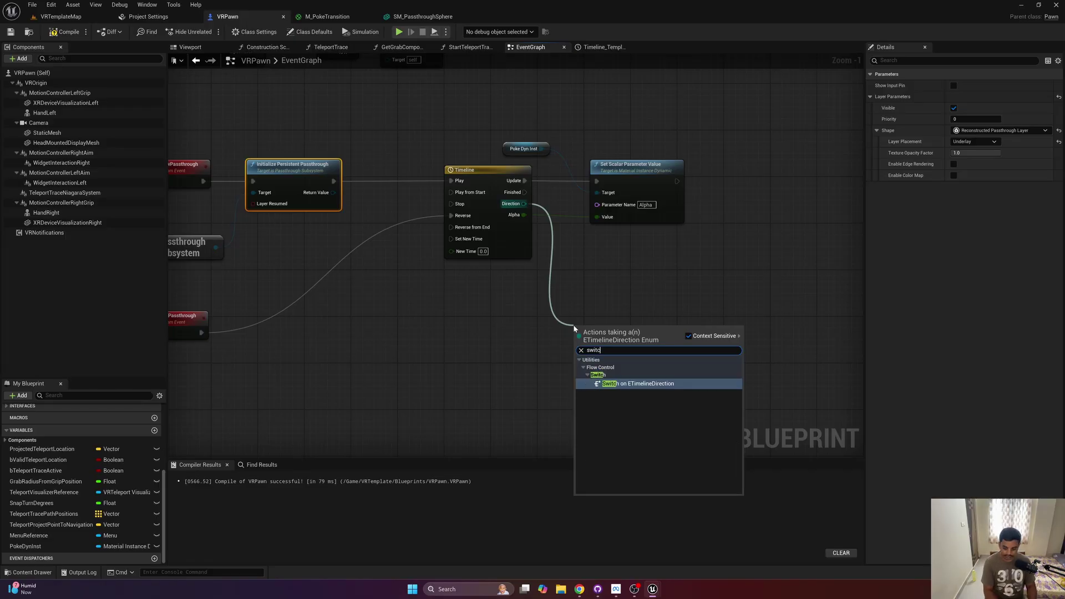
pyautogui.press('Return')
pyautogui.hotkey('ctrl', 's')
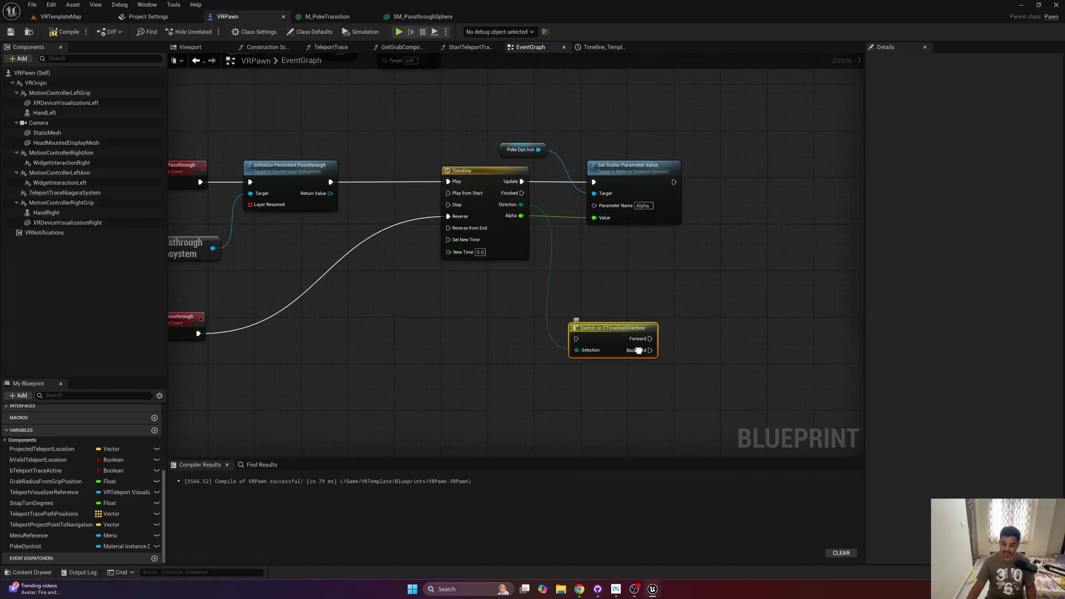
pyautogui.moveTo(656, 330); pyautogui.dragTo(596, 337, button='right')
pyautogui.moveTo(562, 350); pyautogui.dragTo(562, 310)
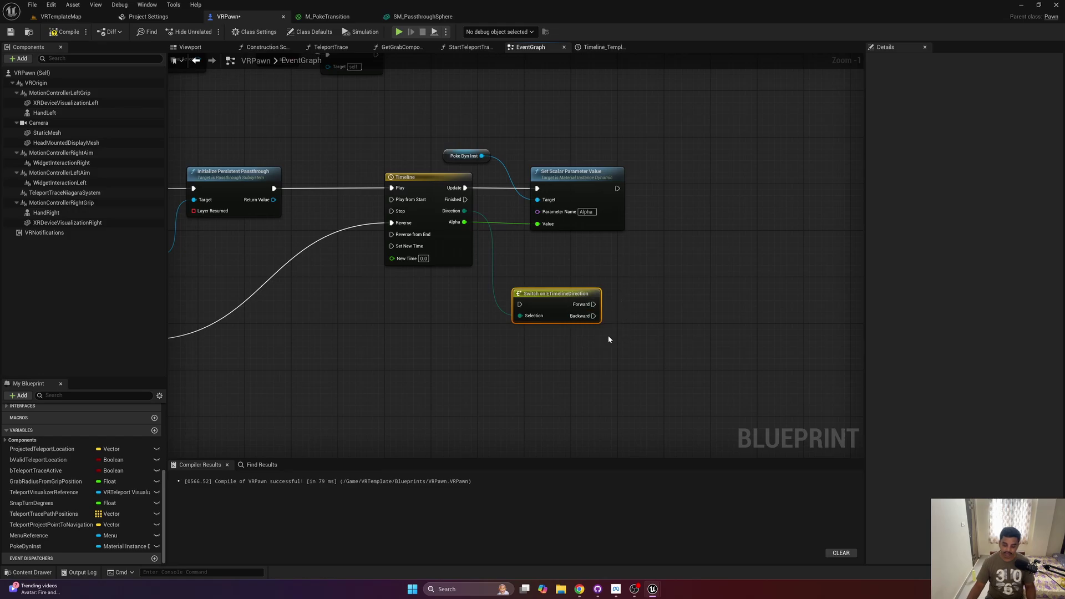
# - Paste a Passthrough Subsystem copy and wire Destroy Persistent Passthrough to the switch's Backward output
pyautogui.moveTo(321, 266); pyautogui.dragTo(415, 266, button='right')
pyautogui.click(238, 254)
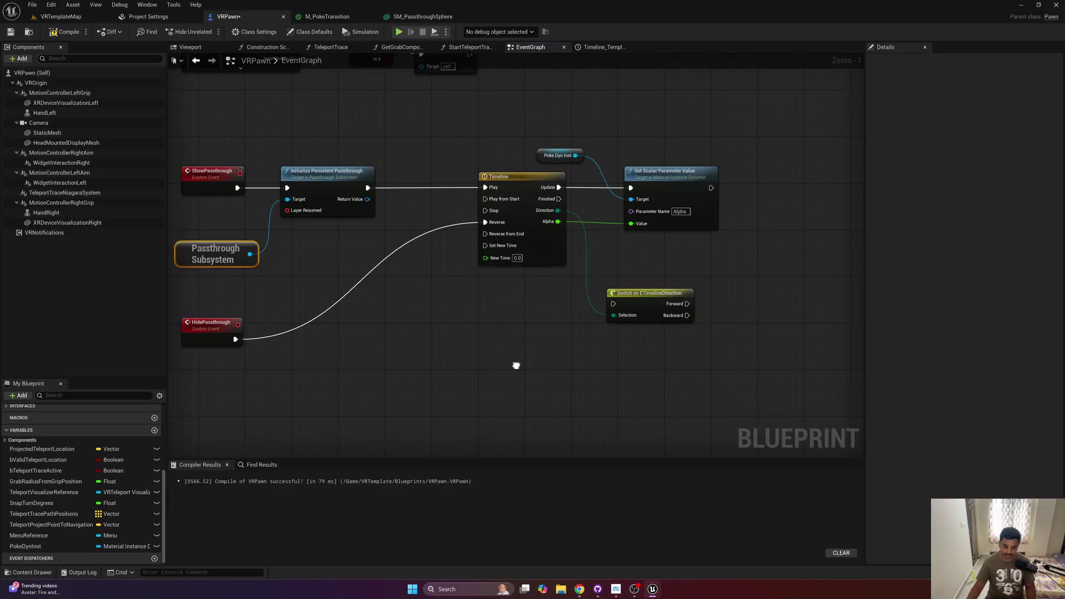
pyautogui.moveTo(515, 365); pyautogui.dragTo(508, 360, button='right')
pyautogui.hotkey('ctrl', 'v')
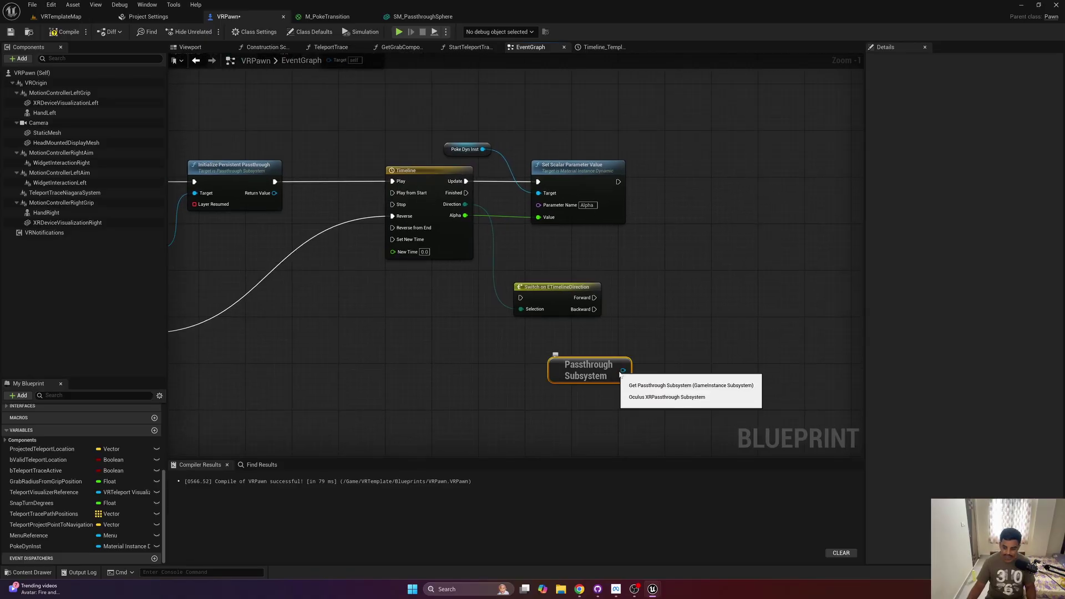
pyautogui.moveTo(624, 370); pyautogui.dragTo(642, 336)
pyautogui.write('dest')
pyautogui.press('Return')
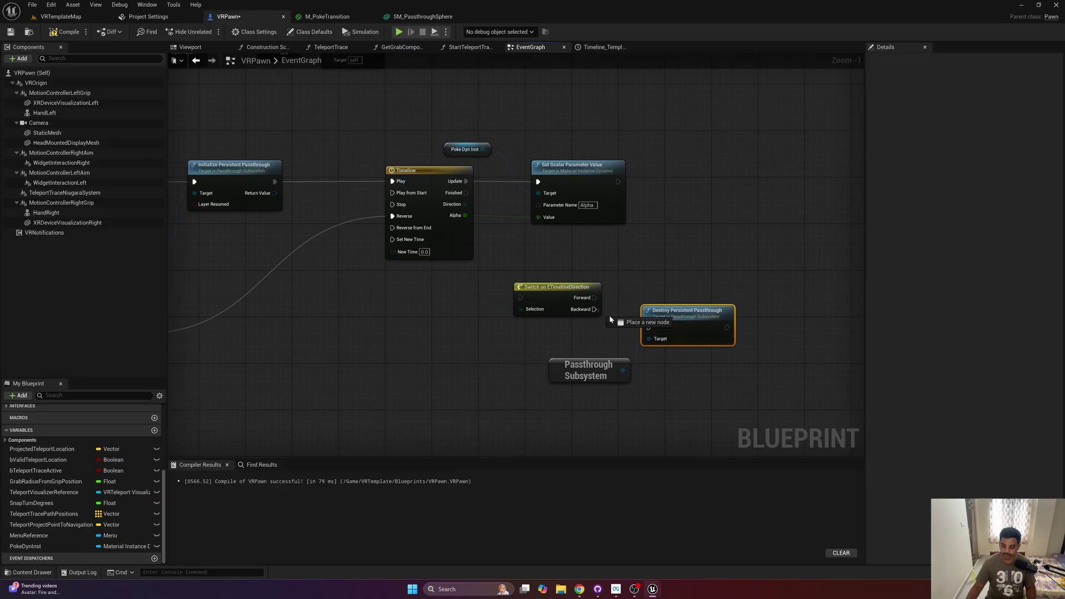
pyautogui.moveTo(594, 309); pyautogui.dragTo(679, 296)
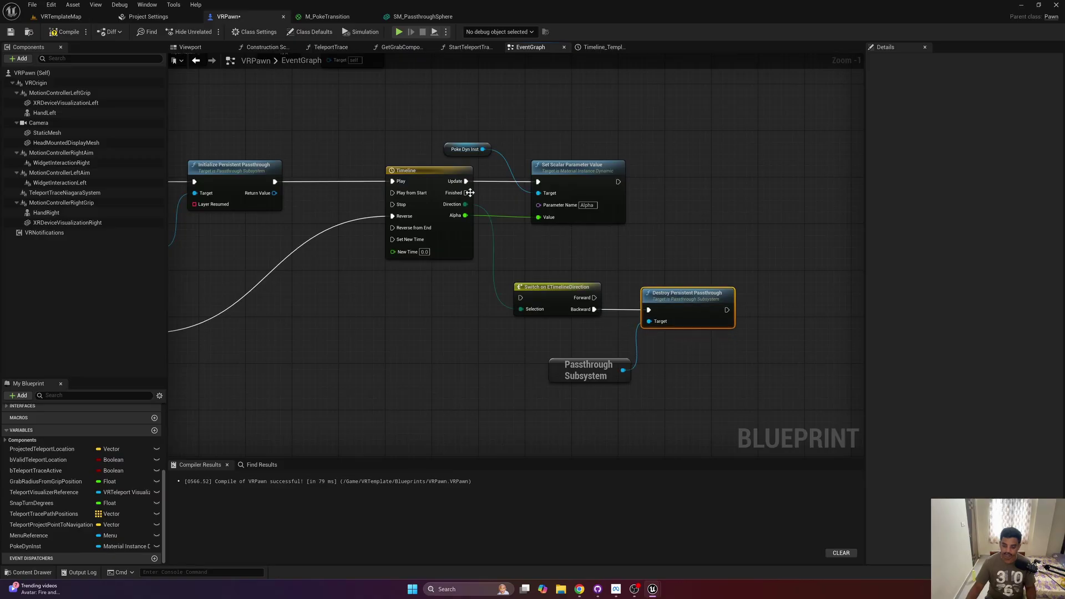
# - Wire the Timeline's Finished into the switch, compile VRPawn, and return to VRTemplateMap
pyautogui.moveTo(469, 192); pyautogui.dragTo(520, 297)
pyautogui.click(499, 333)
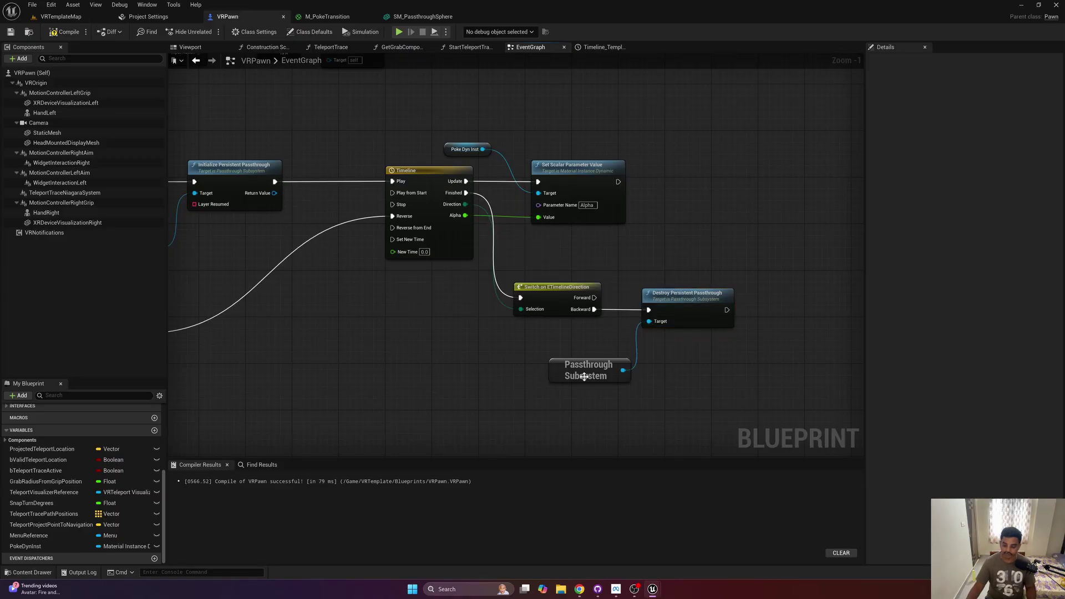
pyautogui.moveTo(584, 377); pyautogui.dragTo(555, 347)
pyautogui.click(544, 374)
pyautogui.moveTo(544, 374); pyautogui.dragTo(739, 366, button='right')
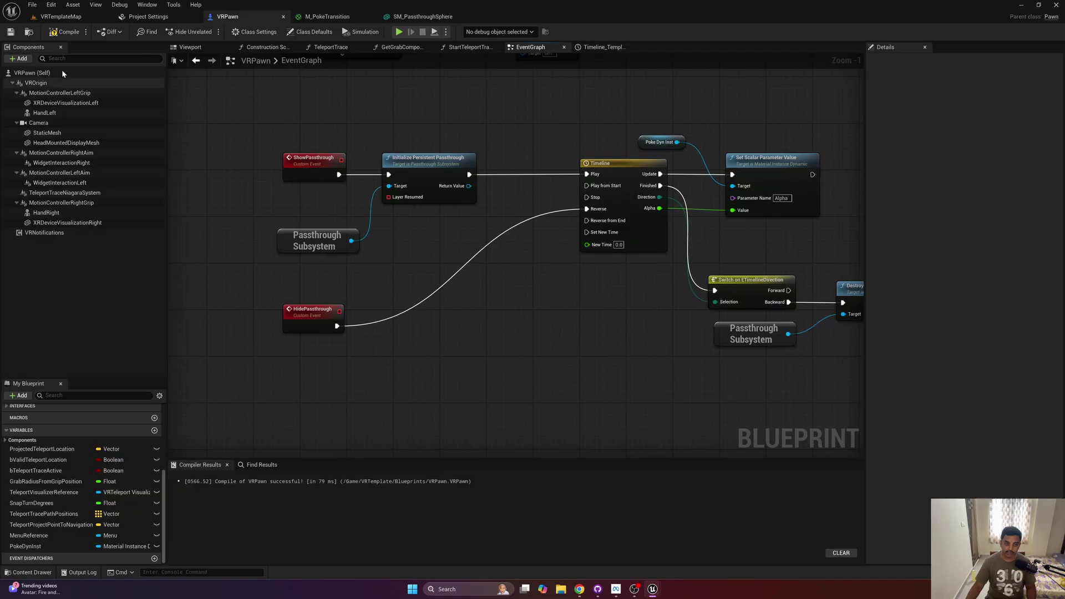
pyautogui.click(65, 31)
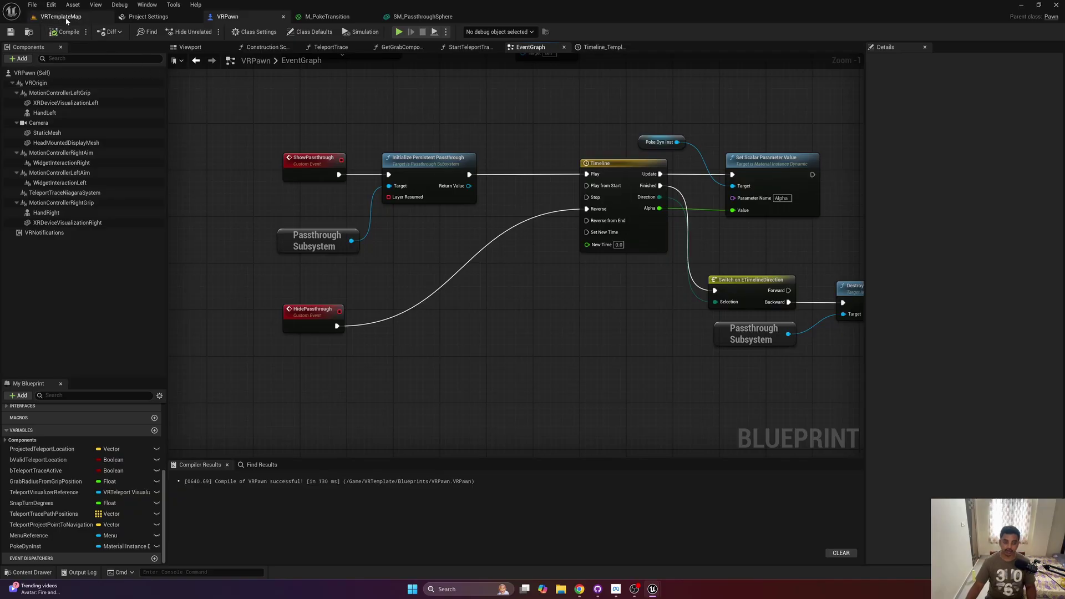
pyautogui.click(61, 17)
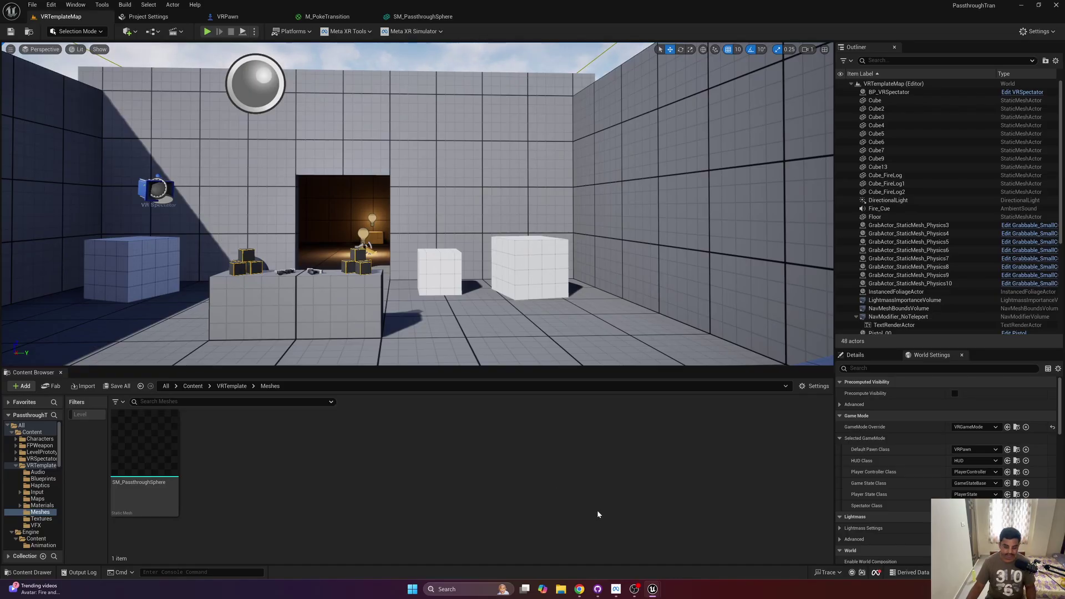
# - Add Meta Quest 2 as Index [3] of Supported Meta Quest devices in Project Settings
pyautogui.click(634, 589)
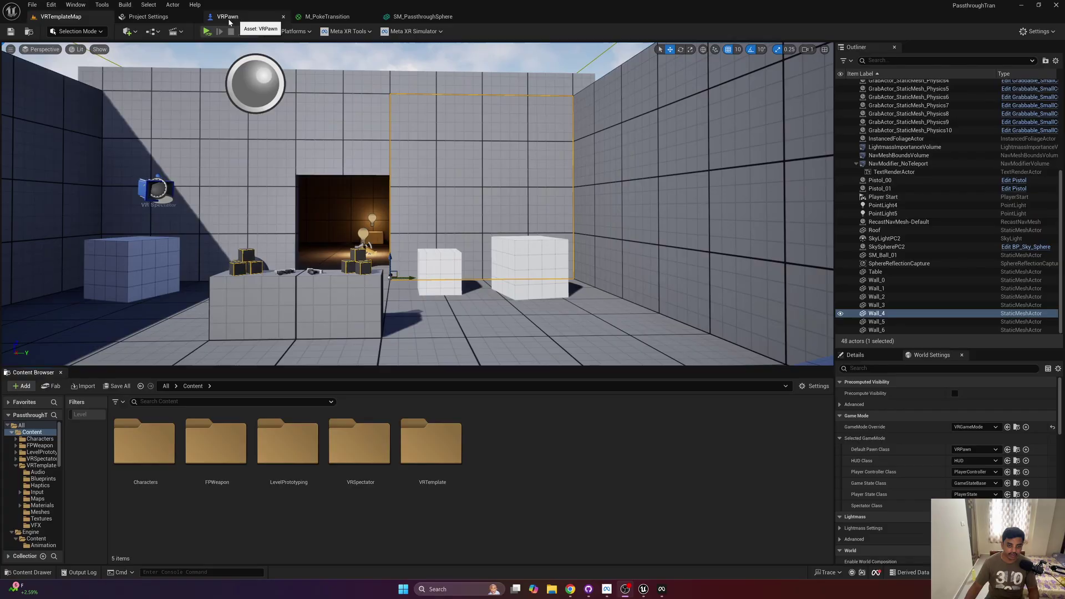
pyautogui.click(163, 20)
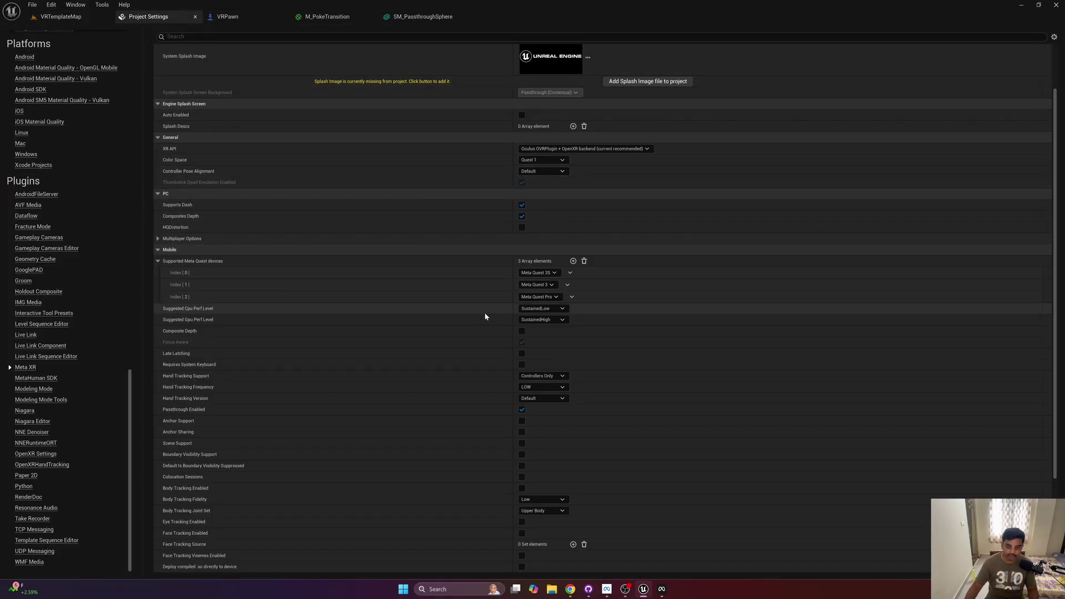
pyautogui.scroll(-1, 435, 269)
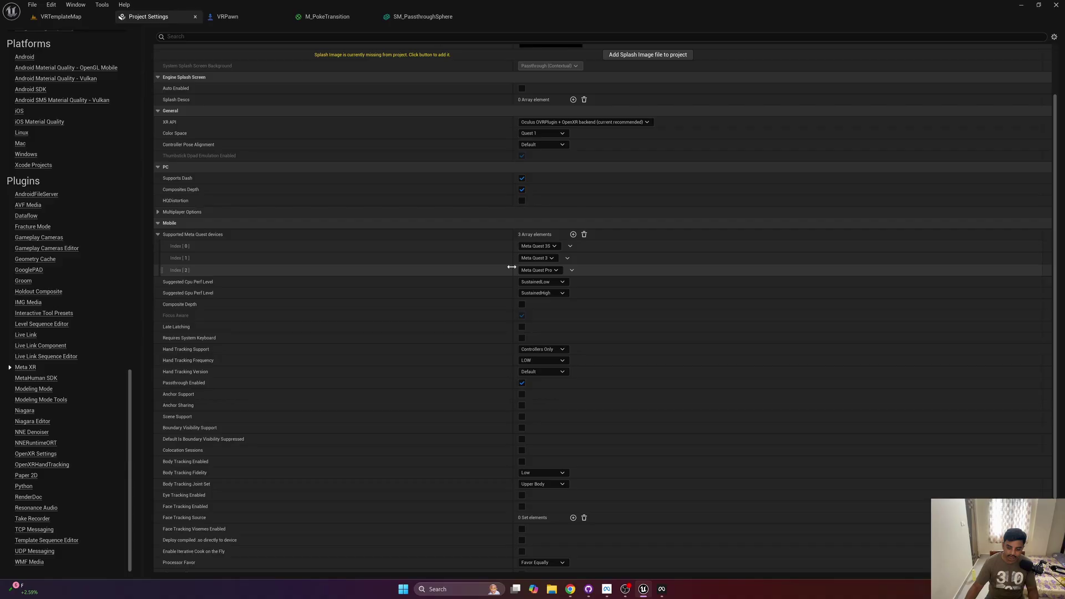
pyautogui.click(573, 235)
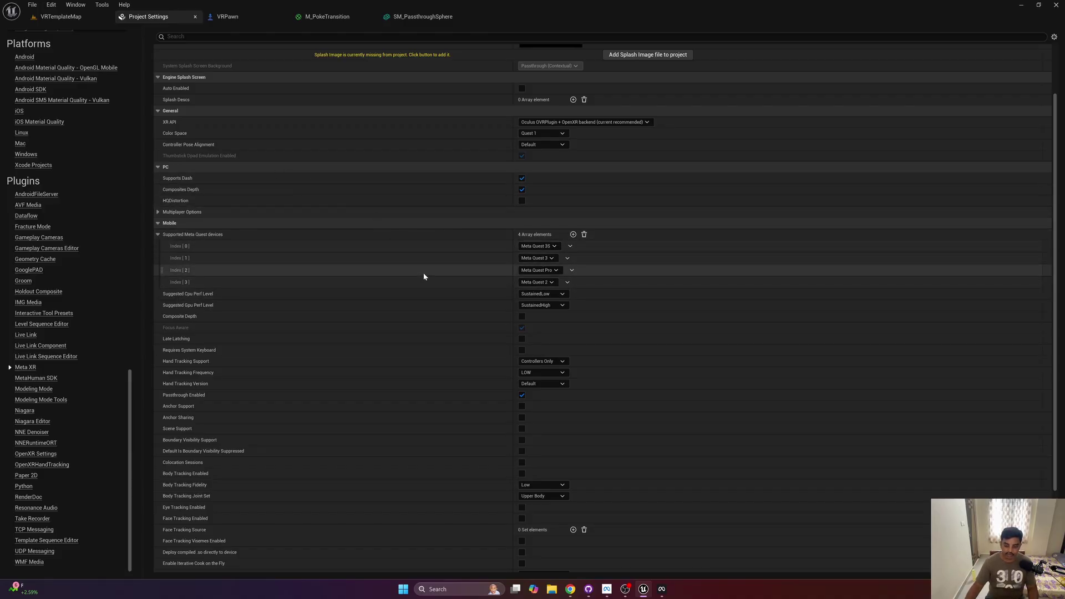
pyautogui.click(233, 16)
# - Verify the Timeline's Alpha end key at time 0.5, value 1.0, then return to the event graph
pyautogui.moveTo(524, 226); pyautogui.dragTo(410, 257, button='right')
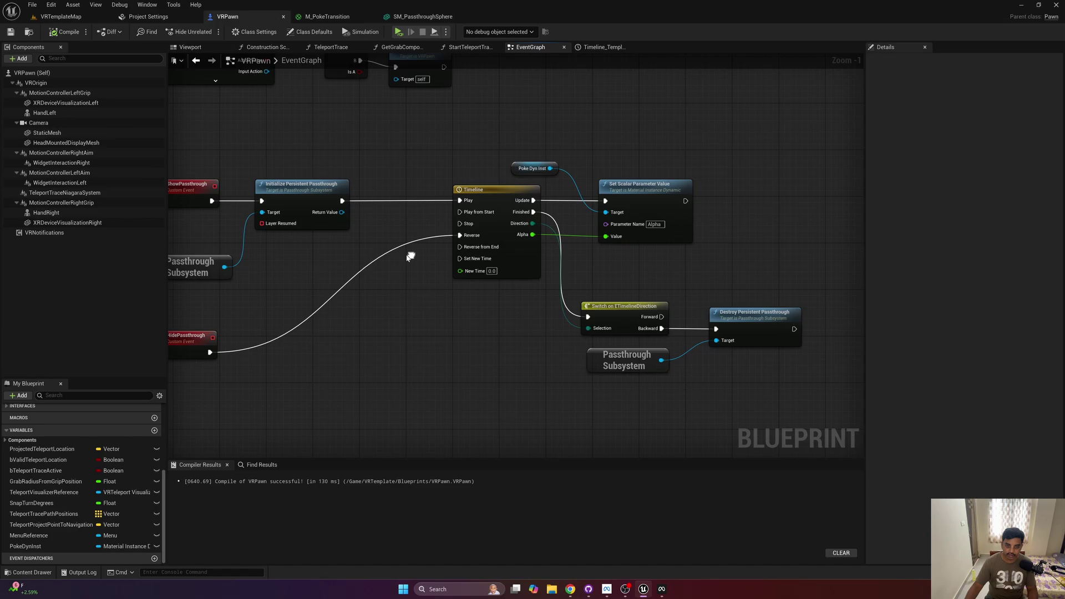
pyautogui.doubleClick(488, 225)
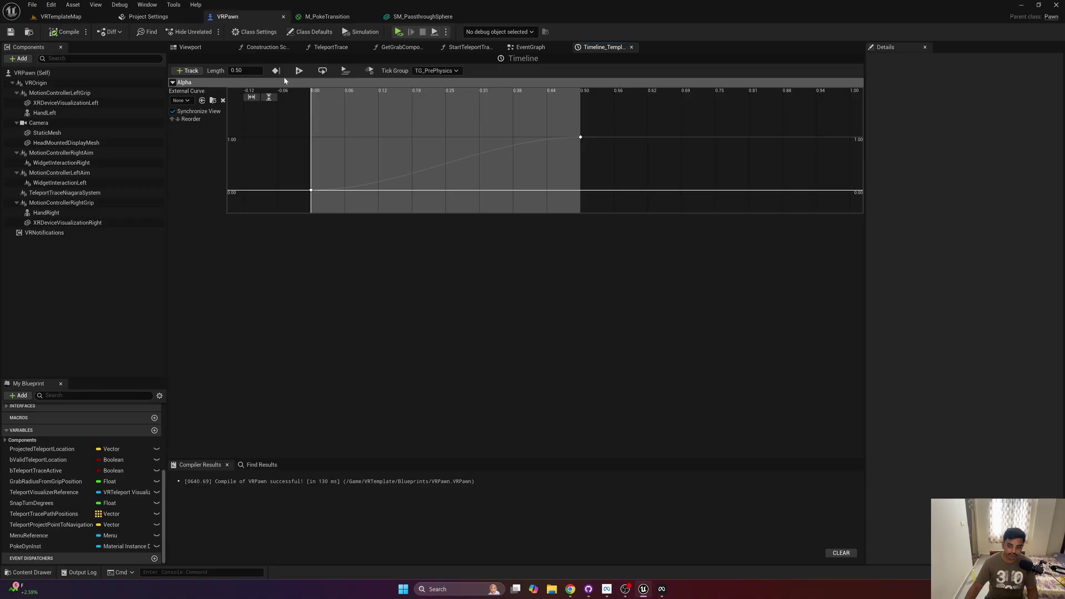
pyautogui.moveTo(555, 115)
pyautogui.mouseDown()
pyautogui.moveTo(598, 156)
pyautogui.moveTo(561, 118)
pyautogui.mouseUp()
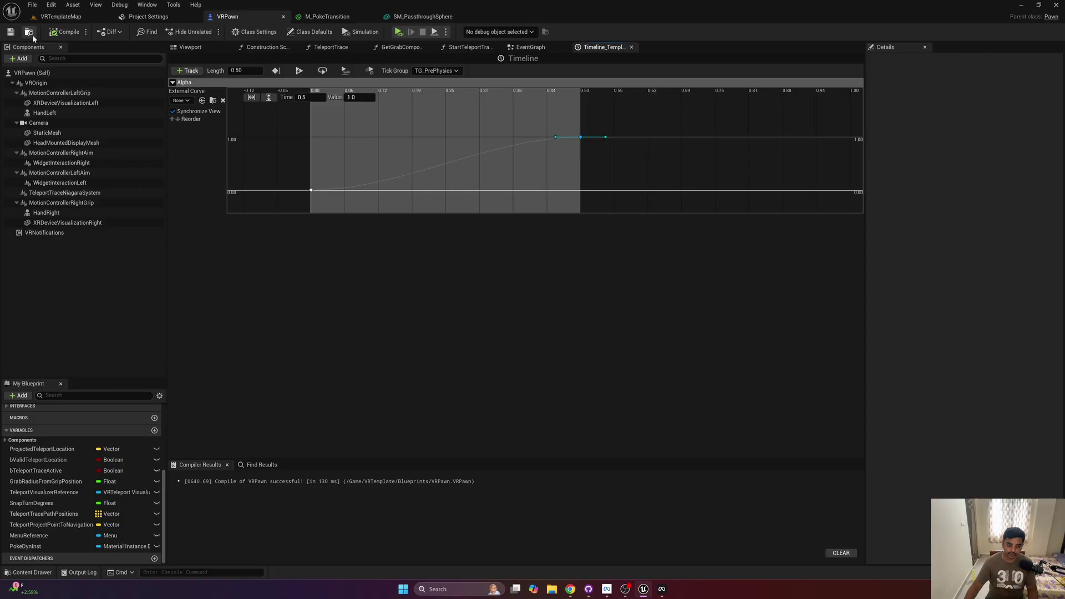
pyautogui.click(527, 47)
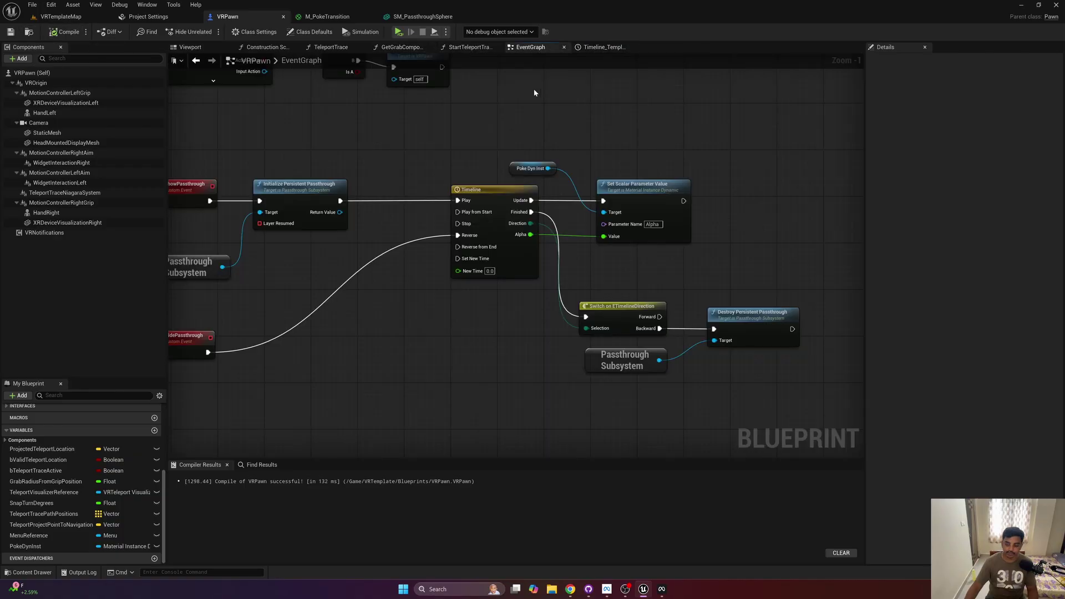
pyautogui.moveTo(416, 372); pyautogui.dragTo(525, 364, button='right')
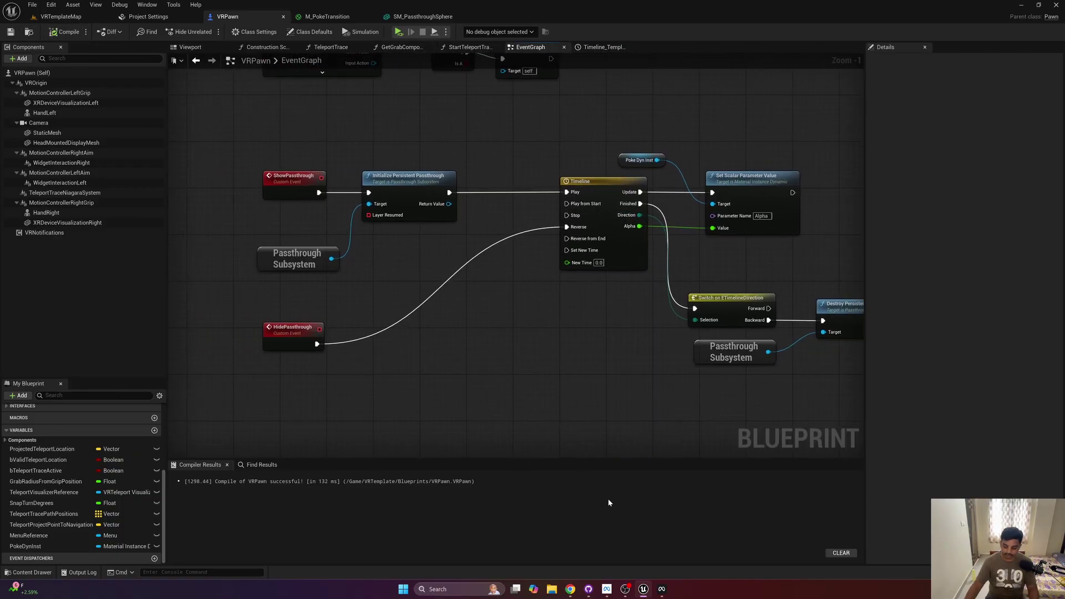
# - Cast the Quest 3 view from Developer Hub to check PassthroughTran, then minimize both windows
pyautogui.click(610, 532)
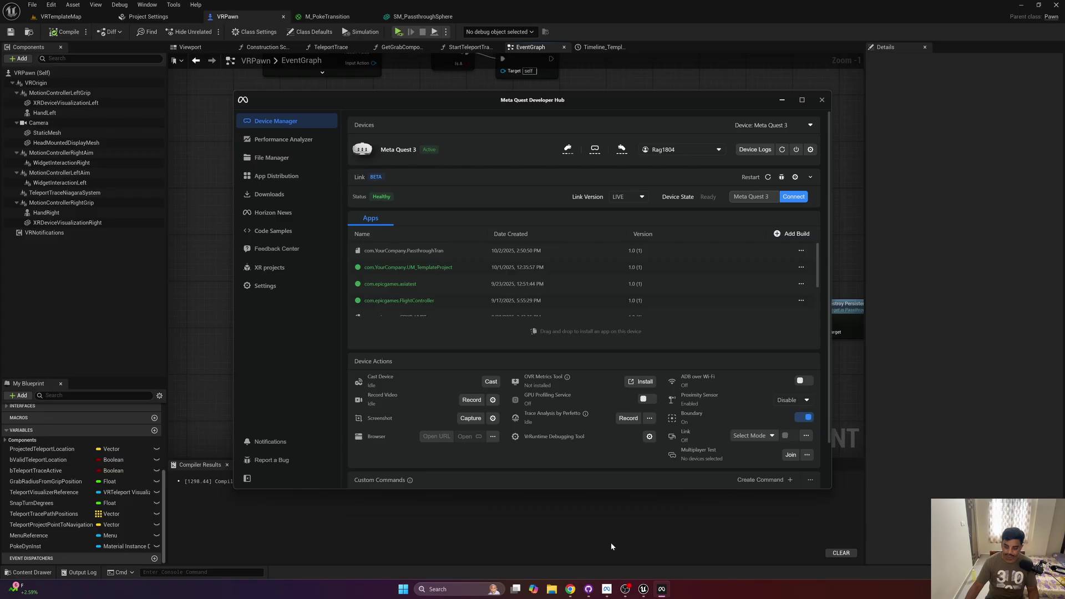
pyautogui.click(802, 252)
pyautogui.scroll(-1, 452, 341)
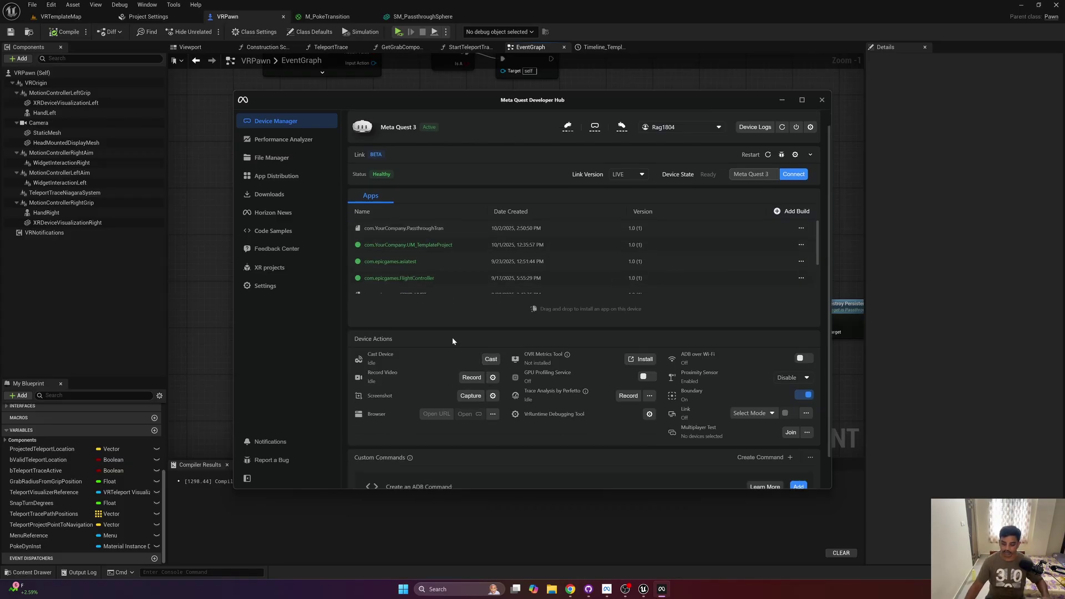
pyautogui.scroll(1, 453, 341)
pyautogui.click(486, 381)
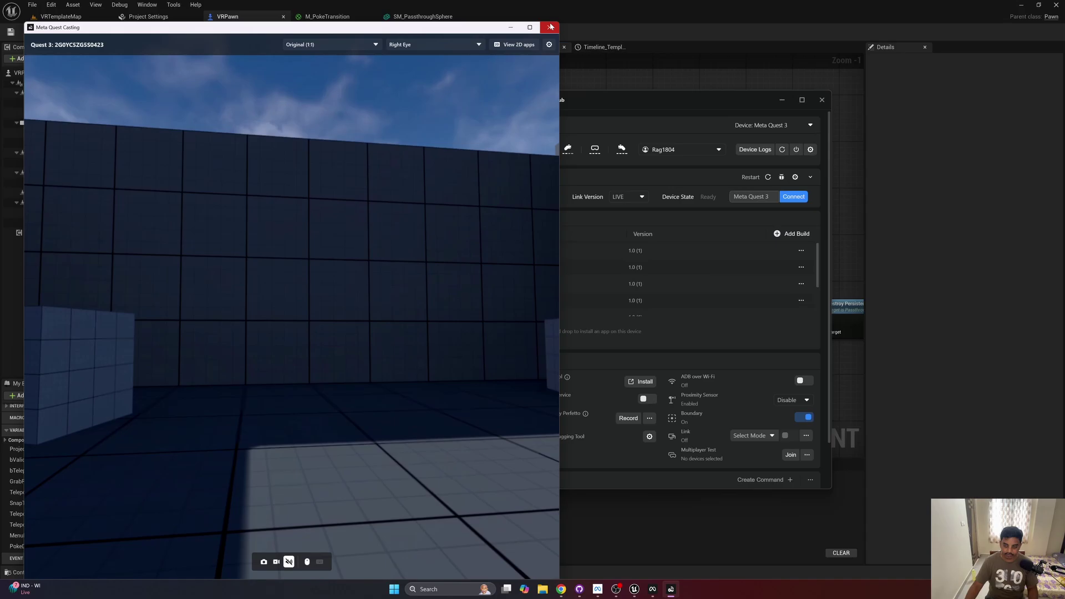
pyautogui.click(511, 27)
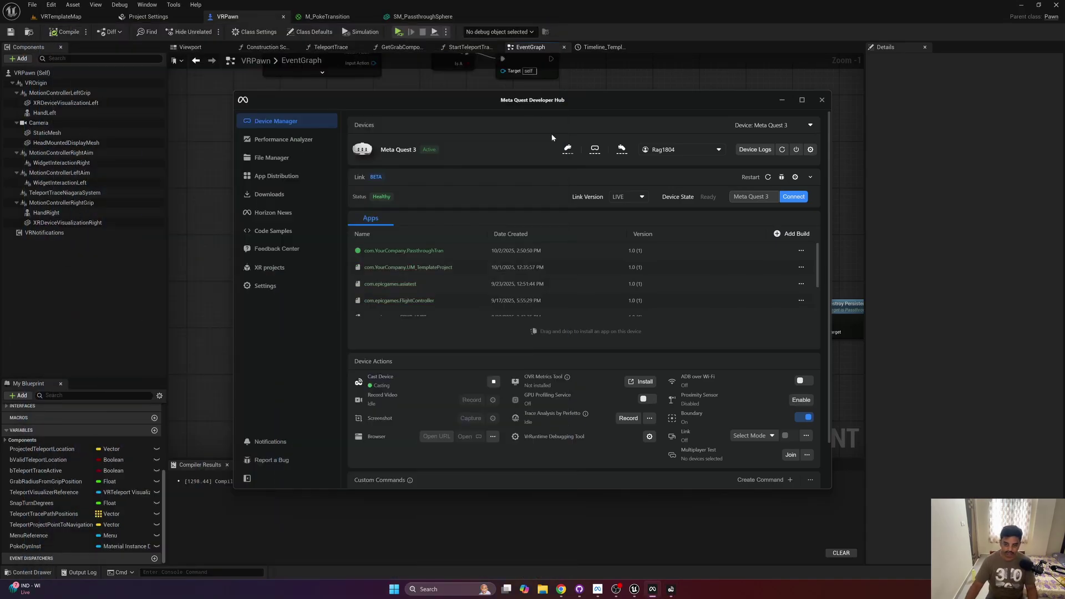
pyautogui.click(781, 100)
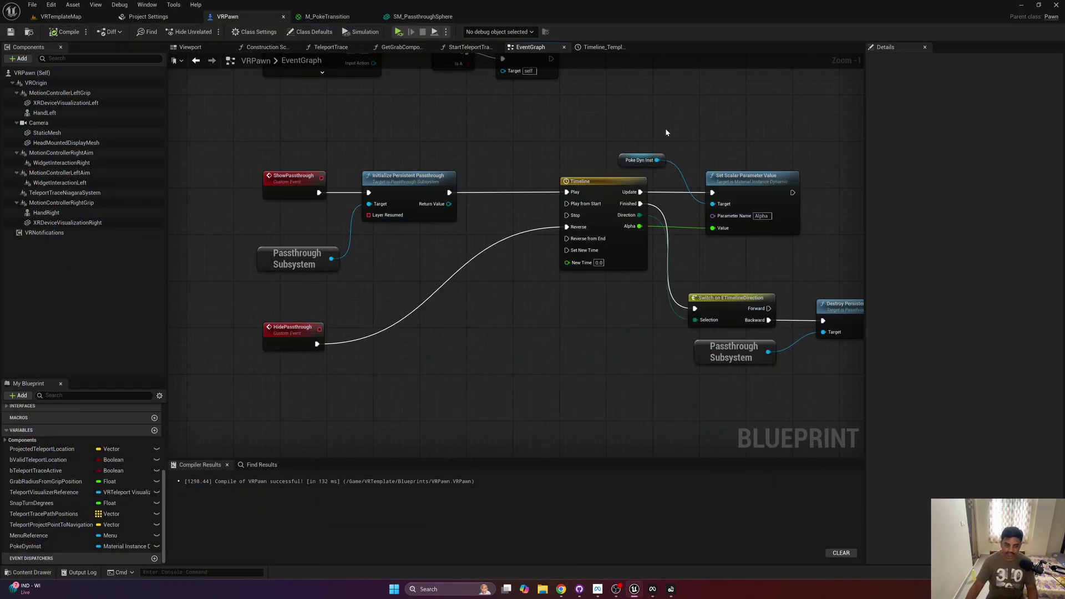
# - Pan VRPawn's graph to show Destroy Persistent Passthrough, then switch to the VRTemplateMap level
pyautogui.moveTo(394, 134); pyautogui.dragTo(359, 134, button='right')
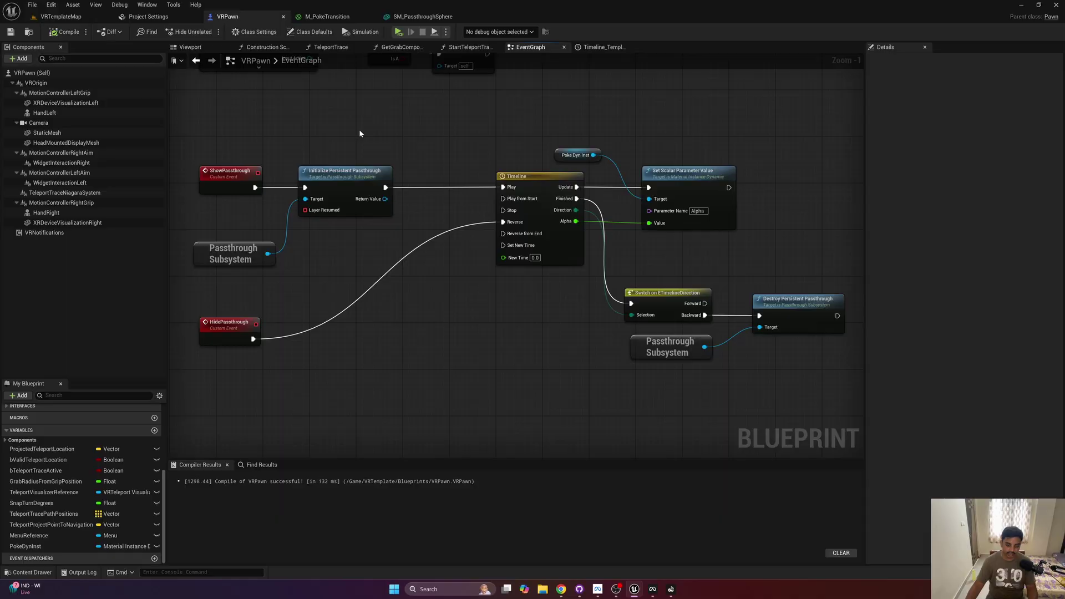
pyautogui.moveTo(451, 316); pyautogui.dragTo(435, 286, button='right')
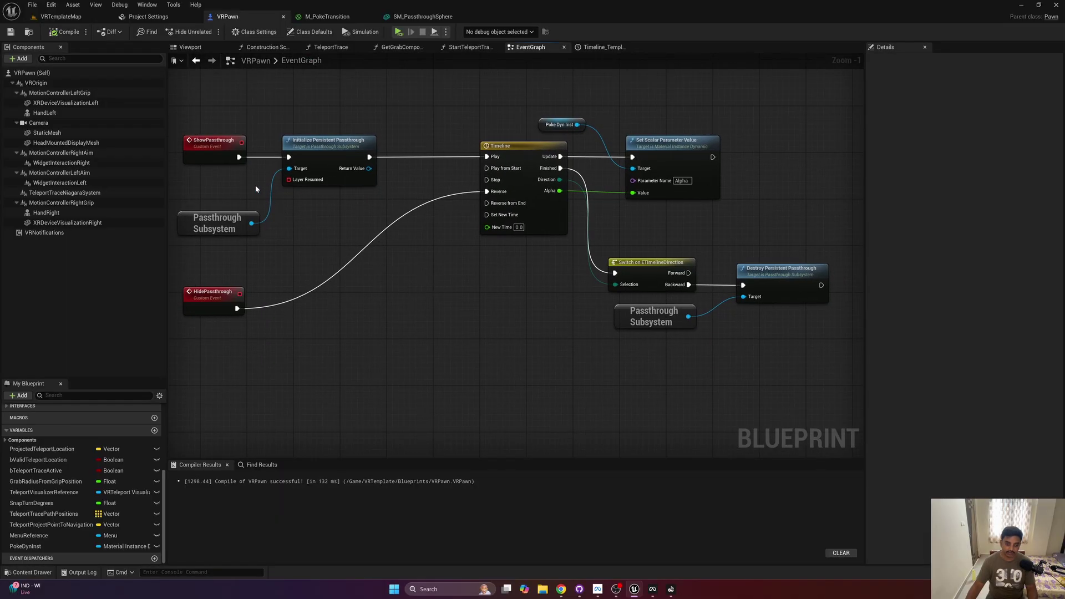
pyautogui.click(60, 16)
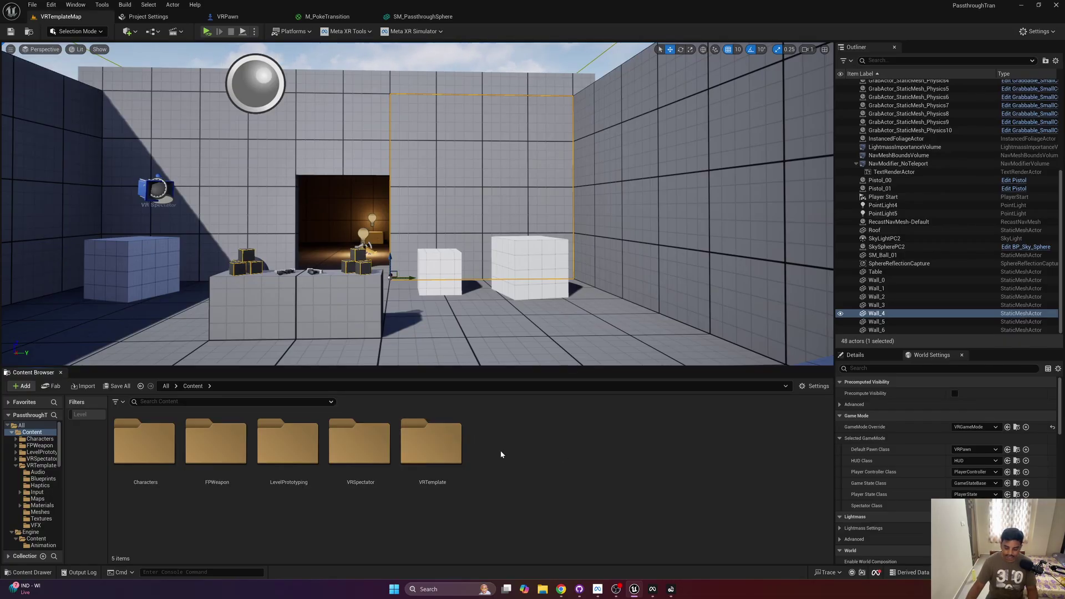
# - Create a new folder named Widgets inside the VRTemplate folder
pyautogui.click(449, 444)
pyautogui.doubleClick(449, 444)
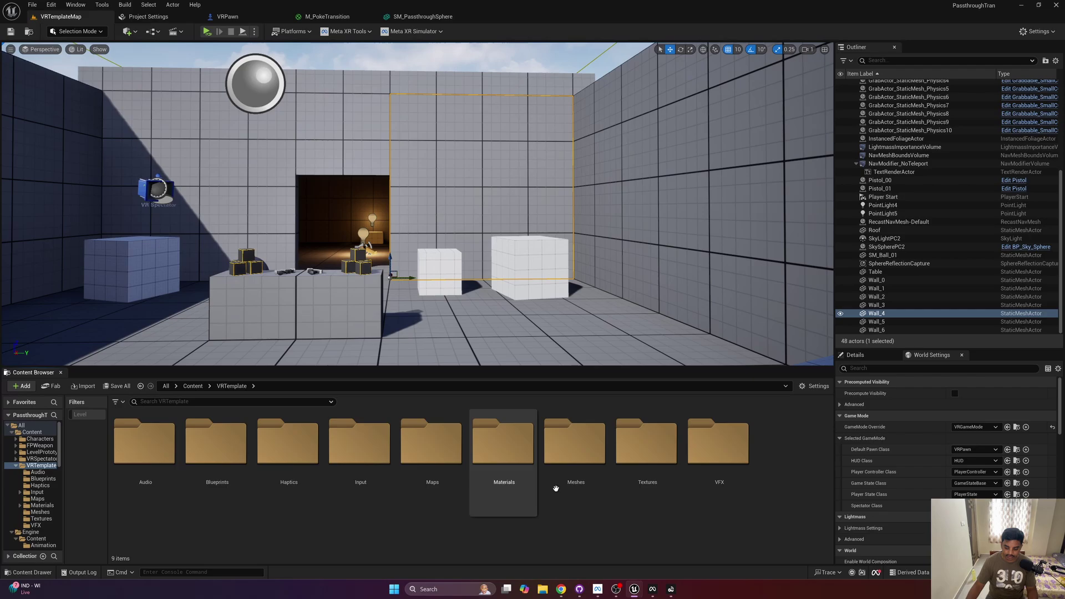
pyautogui.rightClick(776, 473)
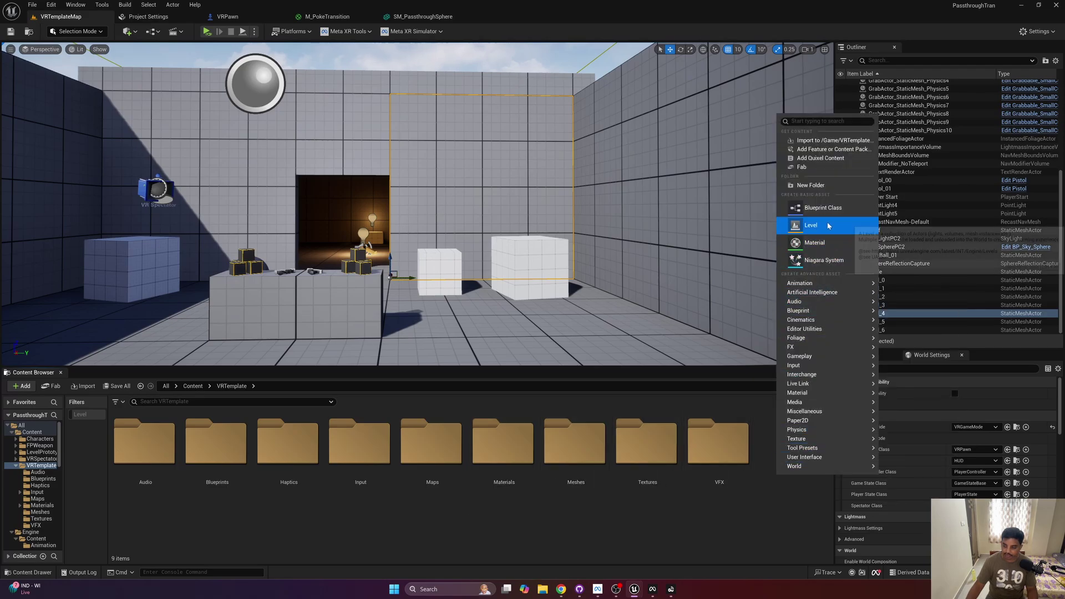
pyautogui.click(810, 185)
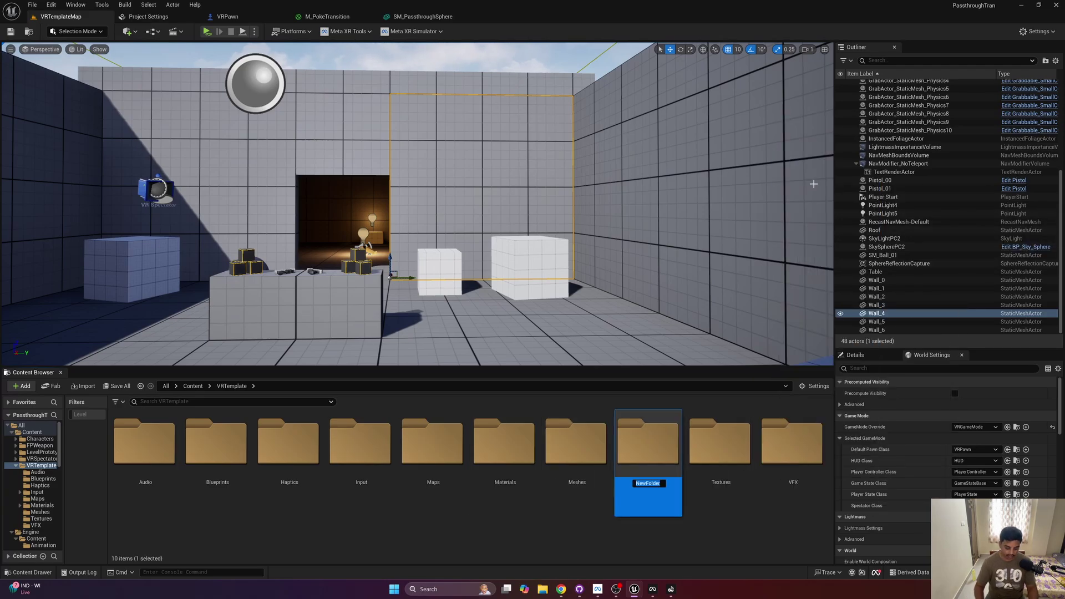
pyautogui.write('Widgets')
pyautogui.press('Return')
pyautogui.press('Return')
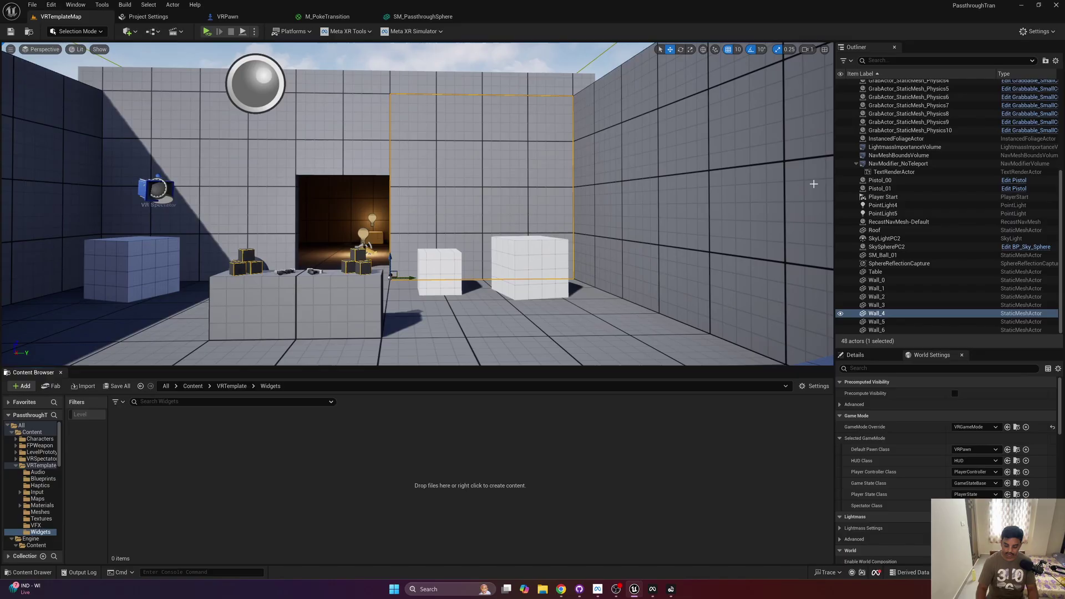
# - In Widgets, create a User Widget Blueprint named W_SampleWidget
pyautogui.rightClick(254, 507)
pyautogui.moveTo(268, 501)
pyautogui.moveTo(294, 487)
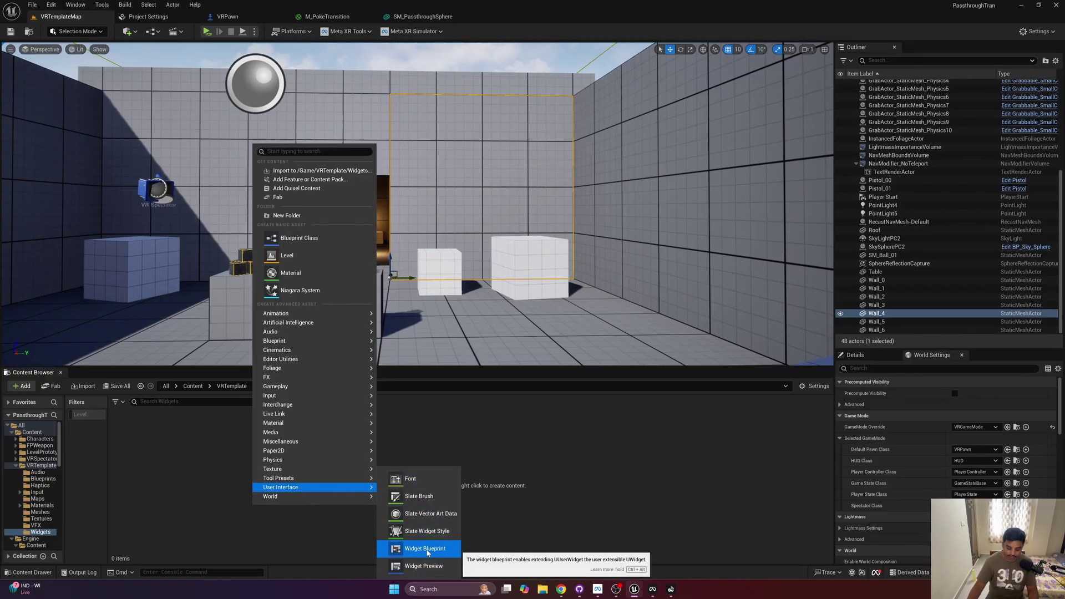
pyautogui.click(425, 549)
pyautogui.click(460, 234)
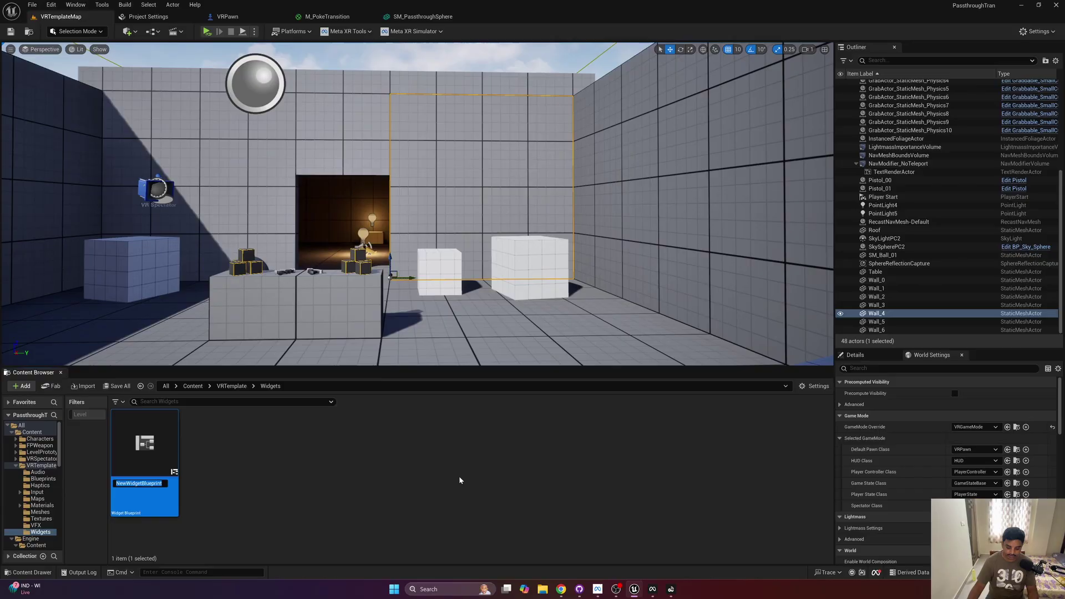
pyautogui.write('W')
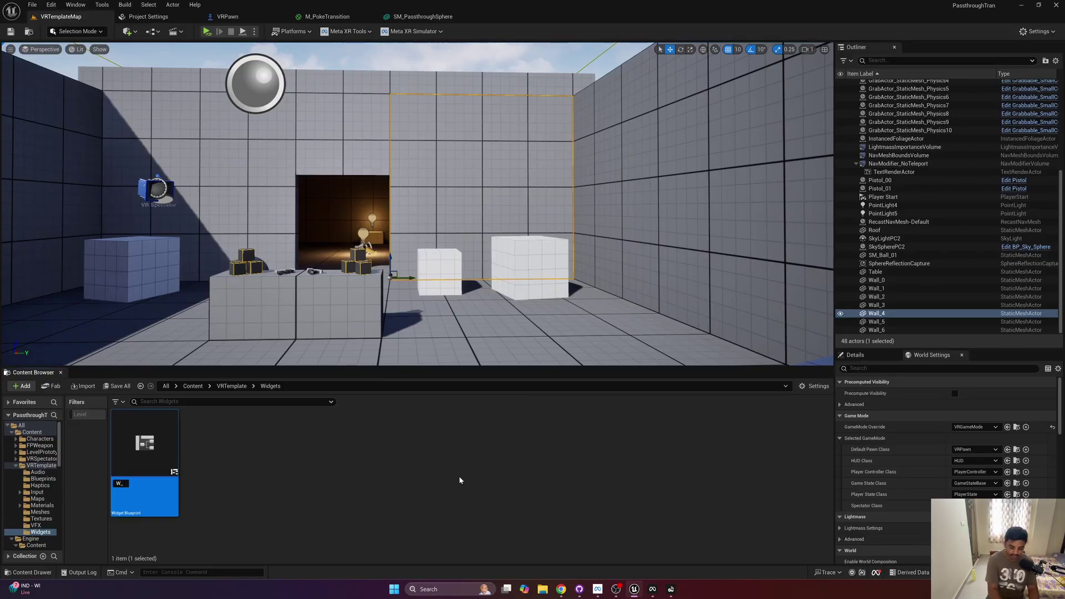
pyautogui.write('_Smapl')
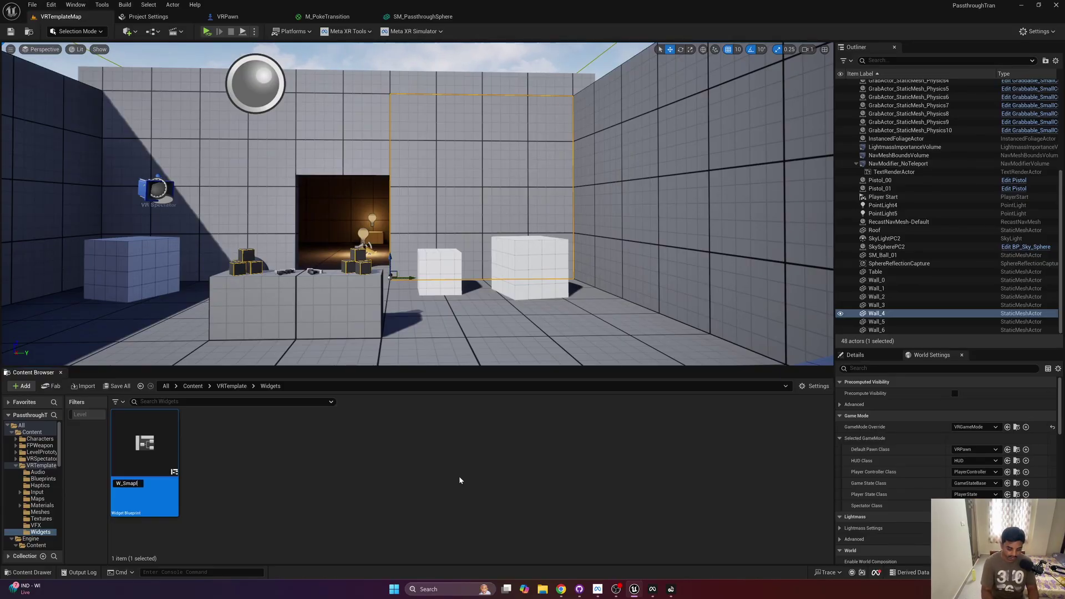
pyautogui.press('BackSpace')
pyautogui.press('BackSpace')
pyautogui.press('BackSpace')
pyautogui.write('ampleWidget')
pyautogui.press('Return')
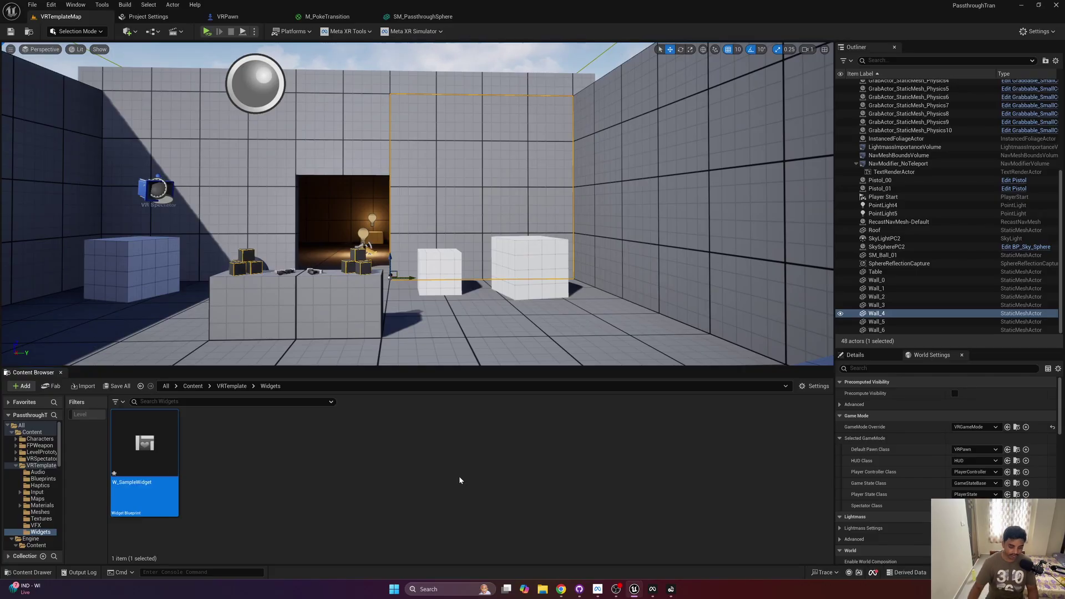
# - Open W_SampleWidget and set its designer preview size to Custom, 800 by 500
pyautogui.doubleClick(170, 454)
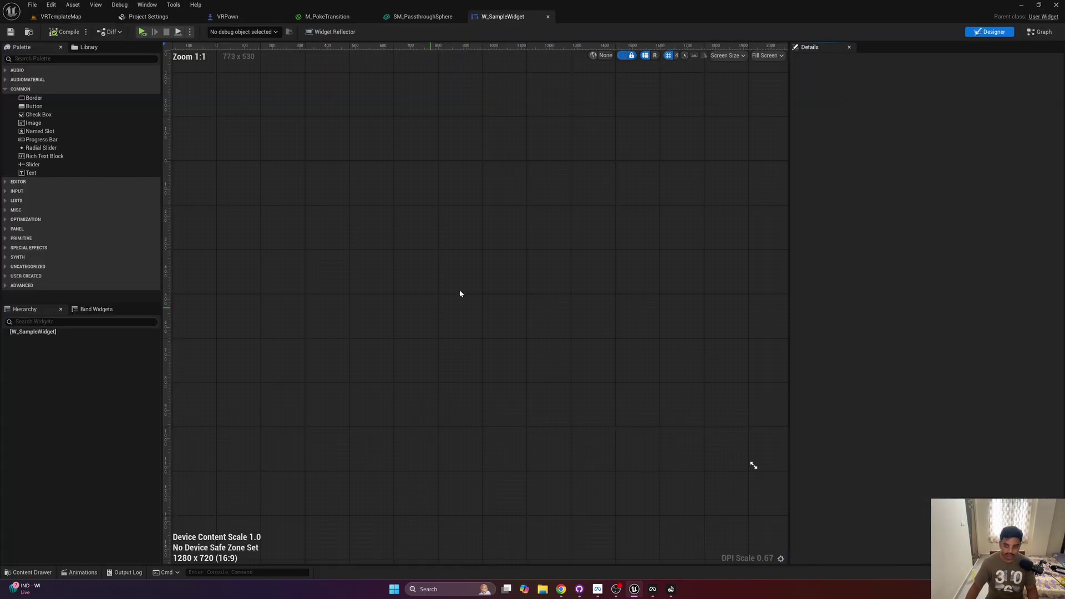
pyautogui.click(771, 56)
pyautogui.click(775, 81)
pyautogui.click(719, 56)
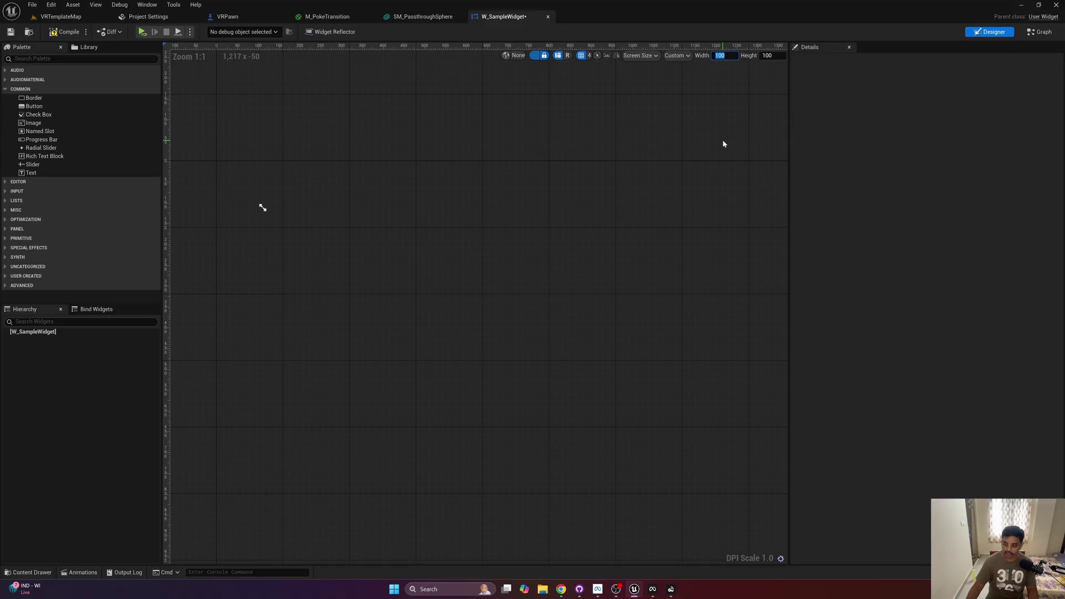
pyautogui.write('8000')
pyautogui.press('Tab')
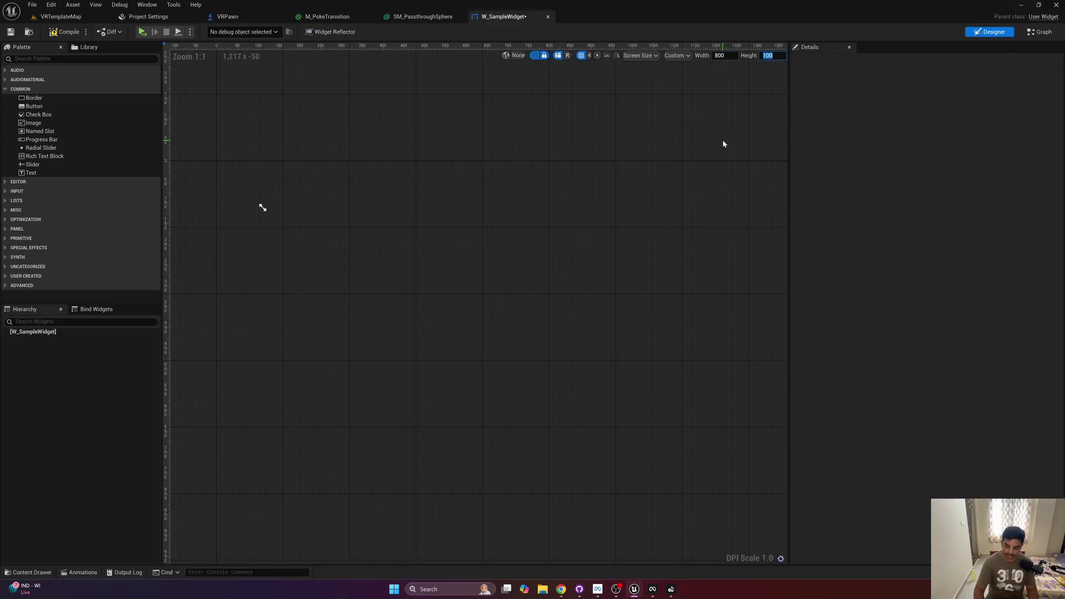
pyautogui.write('500')
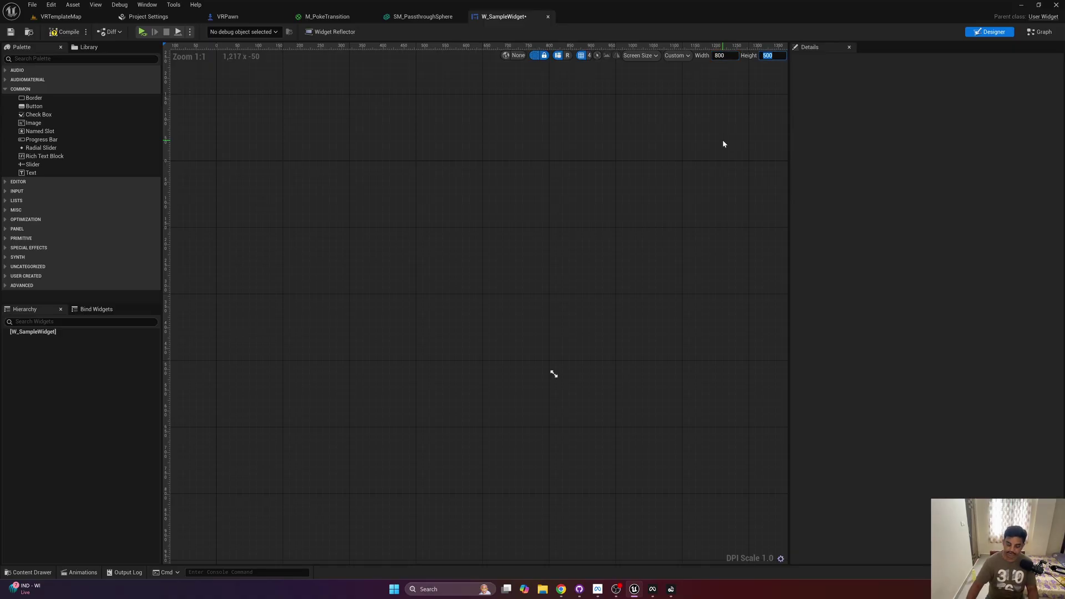
pyautogui.press('Return')
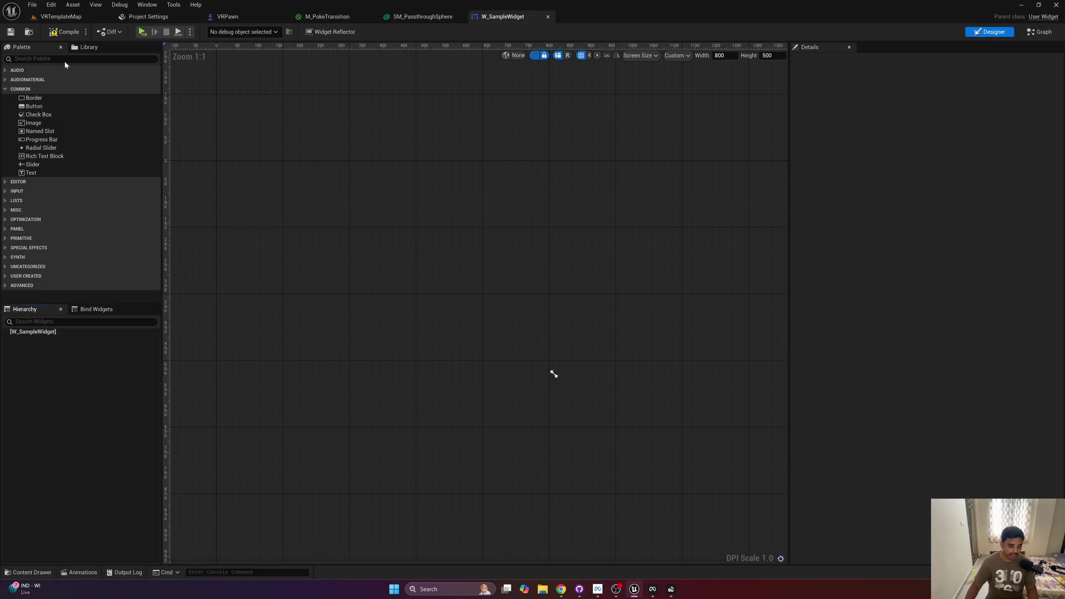
# - Add a Border to the widget root and place a Text block inside it
pyautogui.click(83, 58)
pyautogui.write('border')
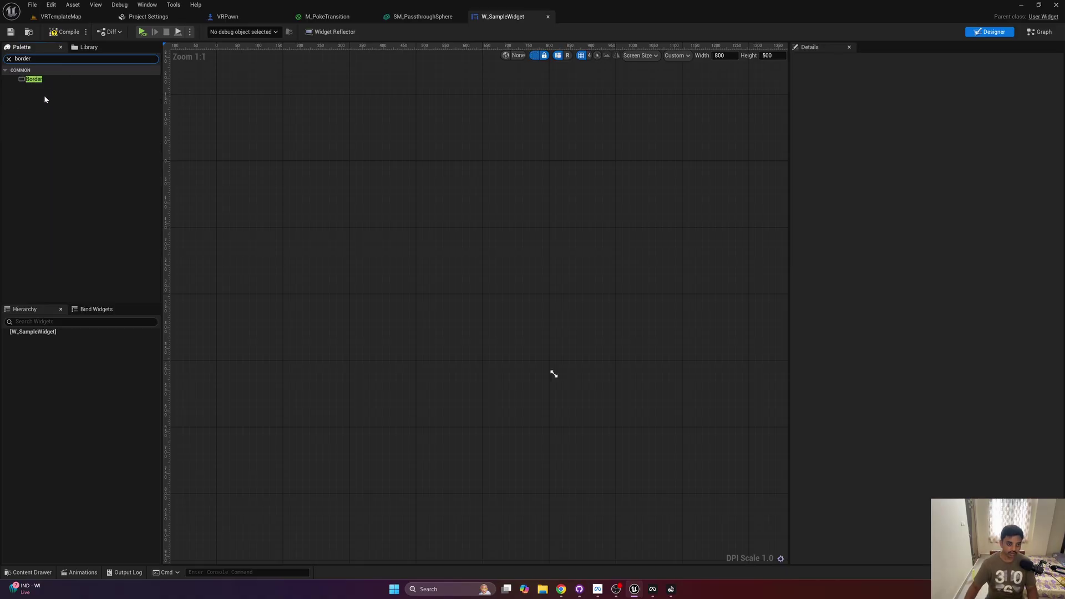
pyautogui.moveTo(34, 78); pyautogui.dragTo(55, 333)
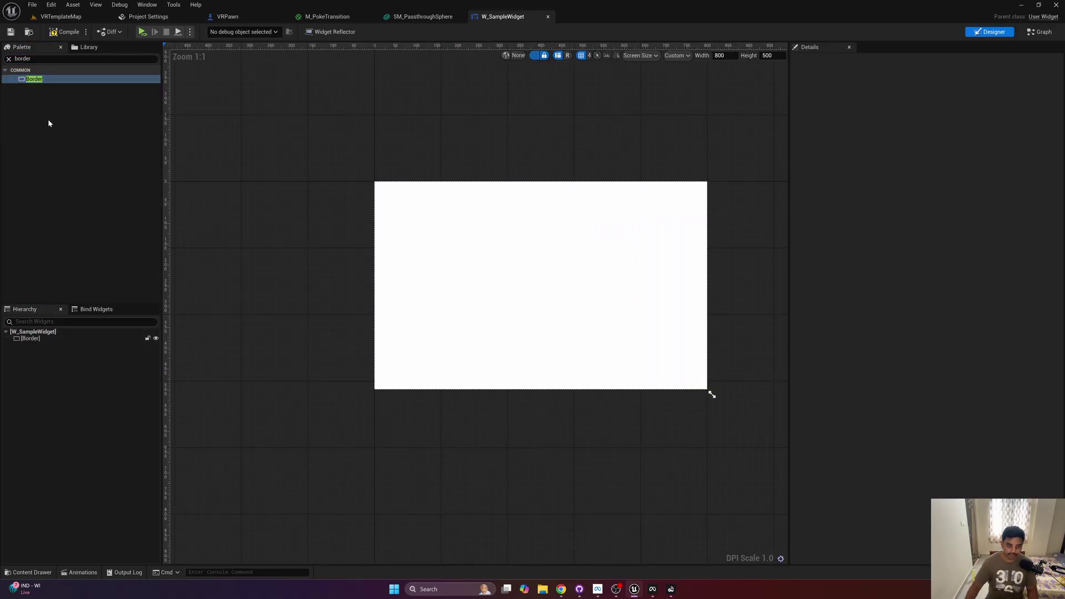
pyautogui.click(9, 58)
pyautogui.write('Text')
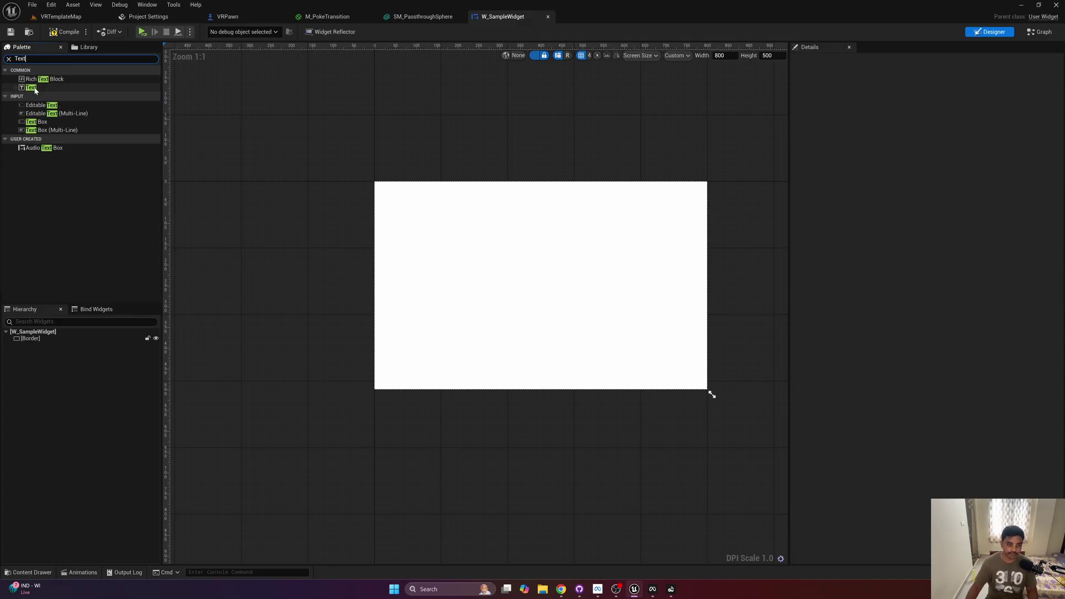
pyautogui.moveTo(31, 87); pyautogui.dragTo(49, 342)
# - Enter the multi-line menu text: Show/Hide Passthrough and Smooth Transition
pyautogui.click(74, 346)
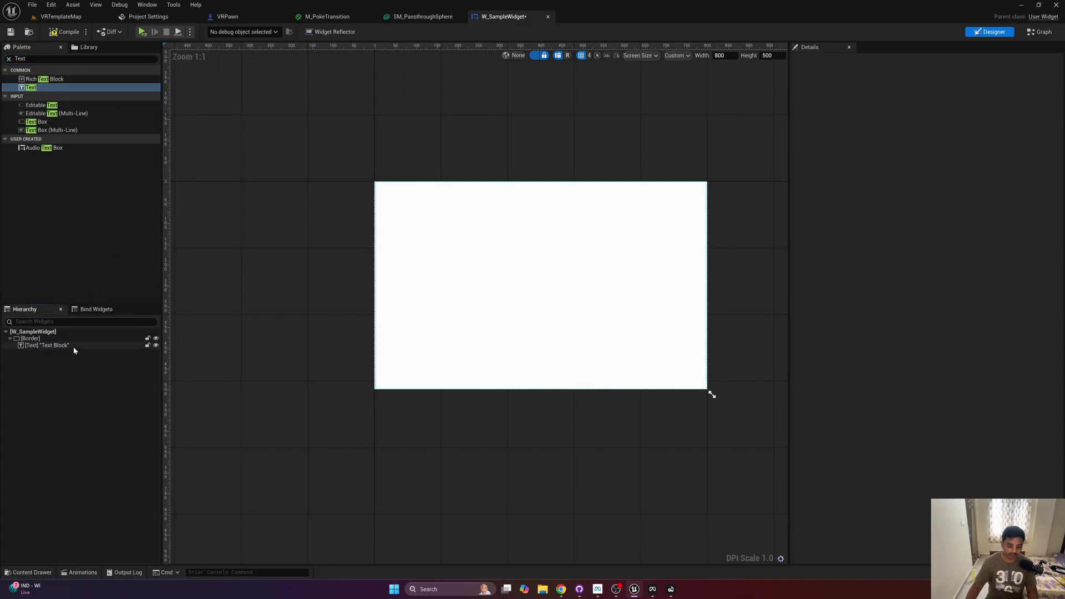
pyautogui.click(943, 146)
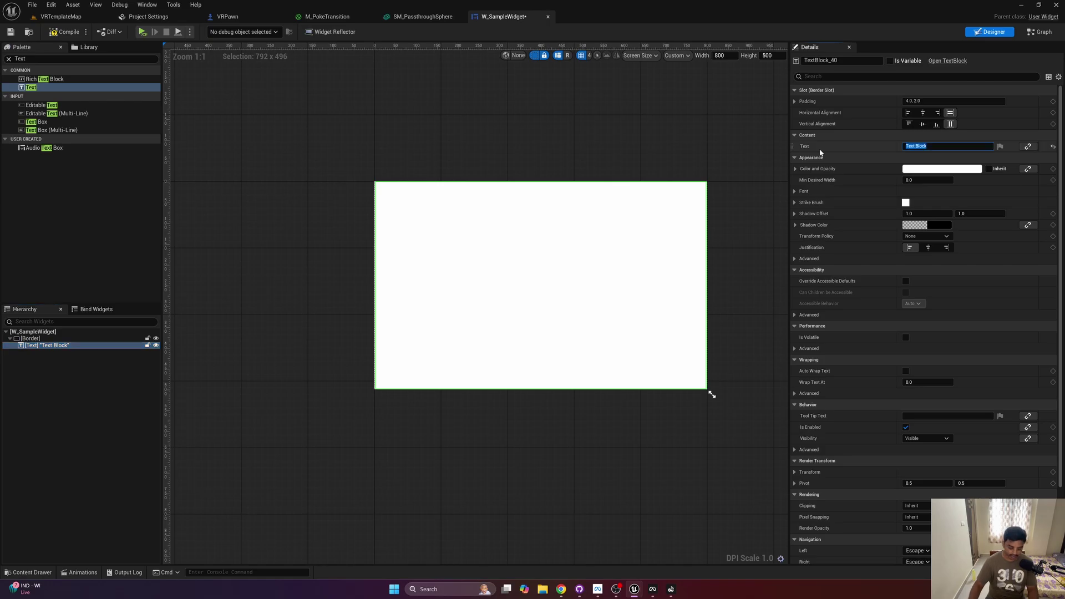
pyautogui.write('Sw')
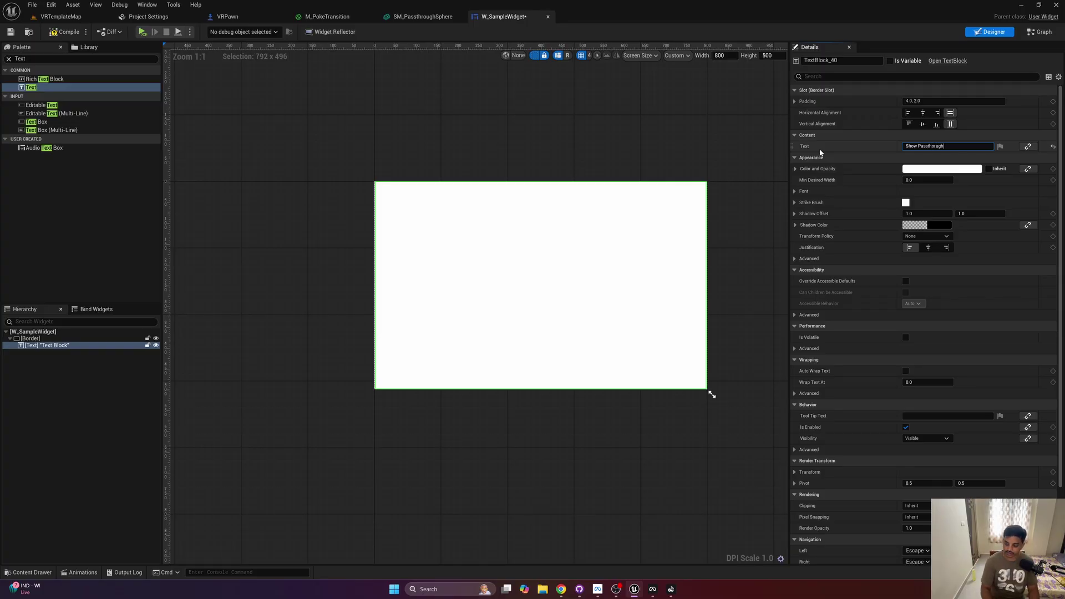
pyautogui.hotkey('shift', 'Return')
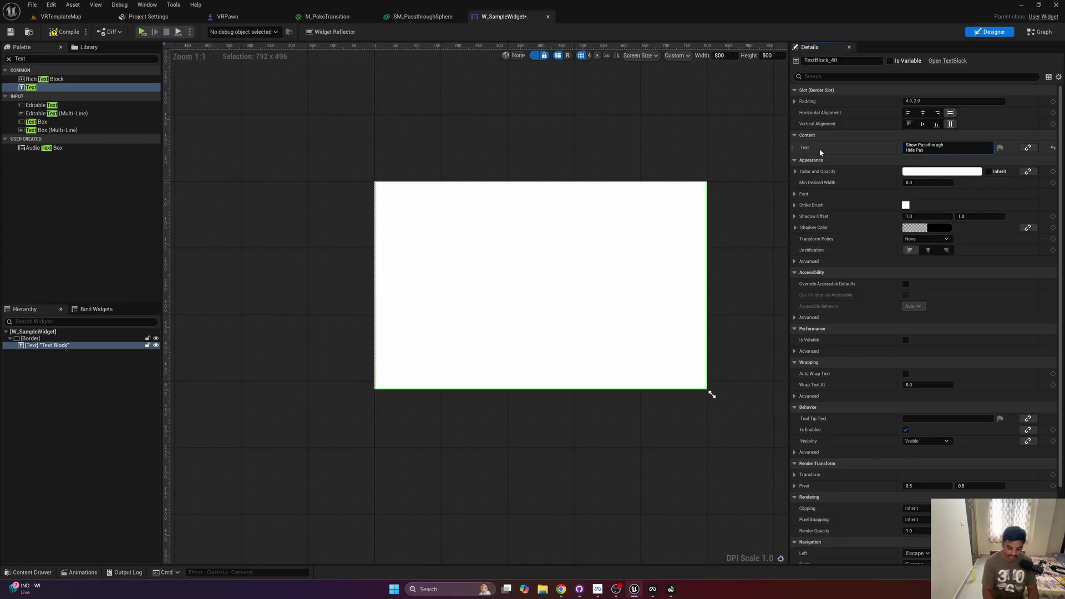
pyautogui.write('Hide Passth')
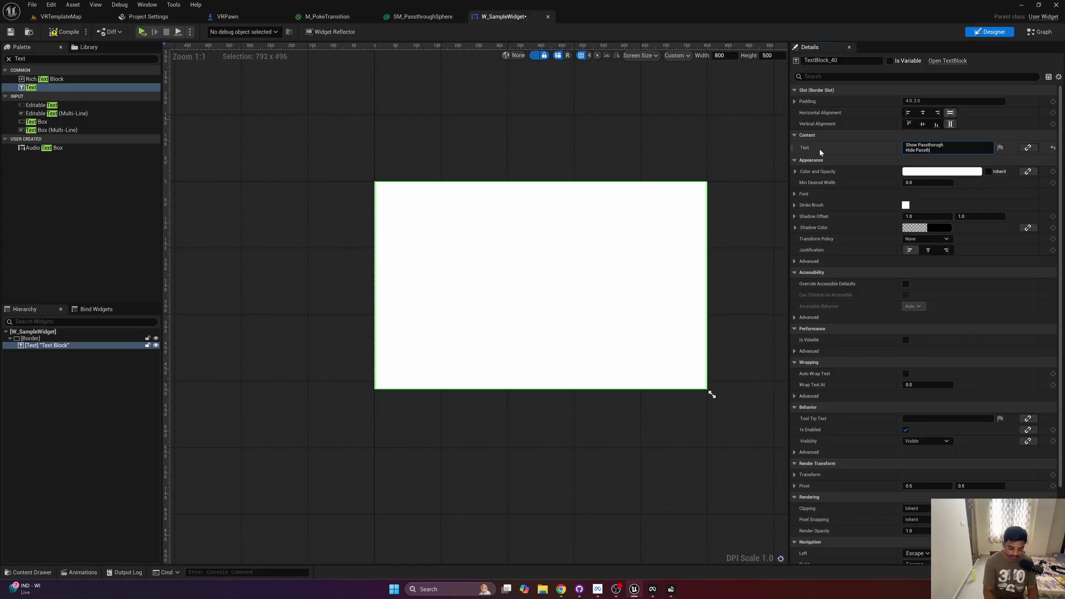
pyautogui.write('rou')
pyautogui.press('BackSpace')
pyautogui.press('BackSpace')
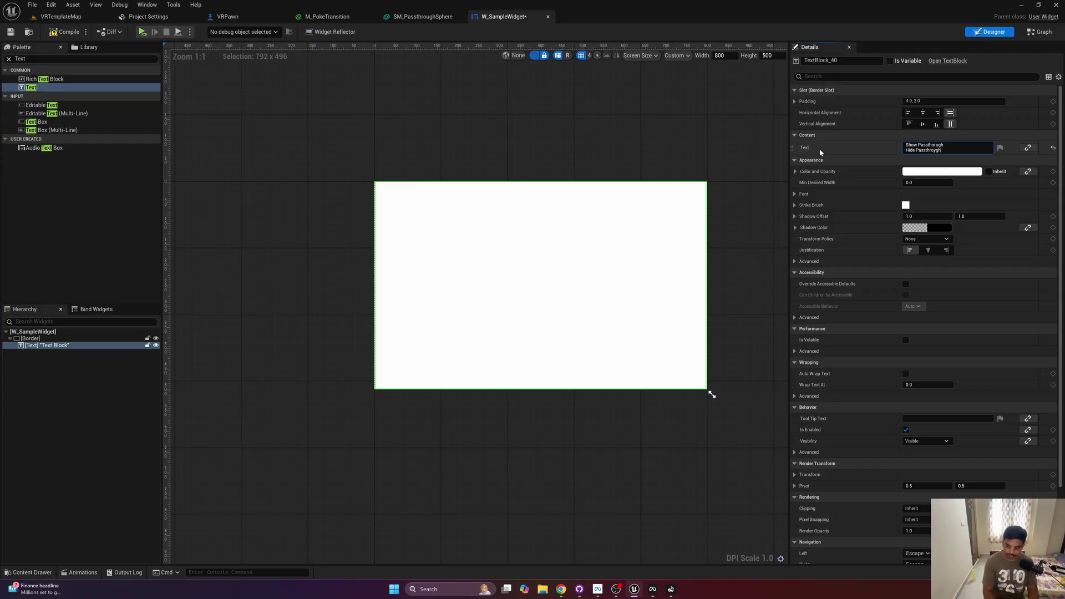
pyautogui.press('BackSpace')
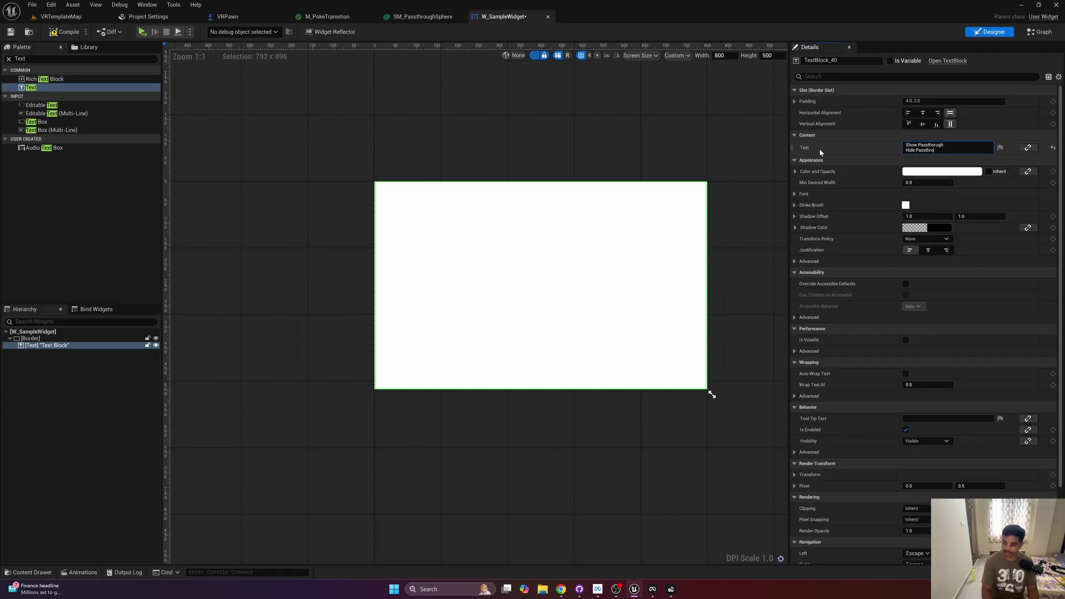
pyautogui.hotkey('shift', 'Return')
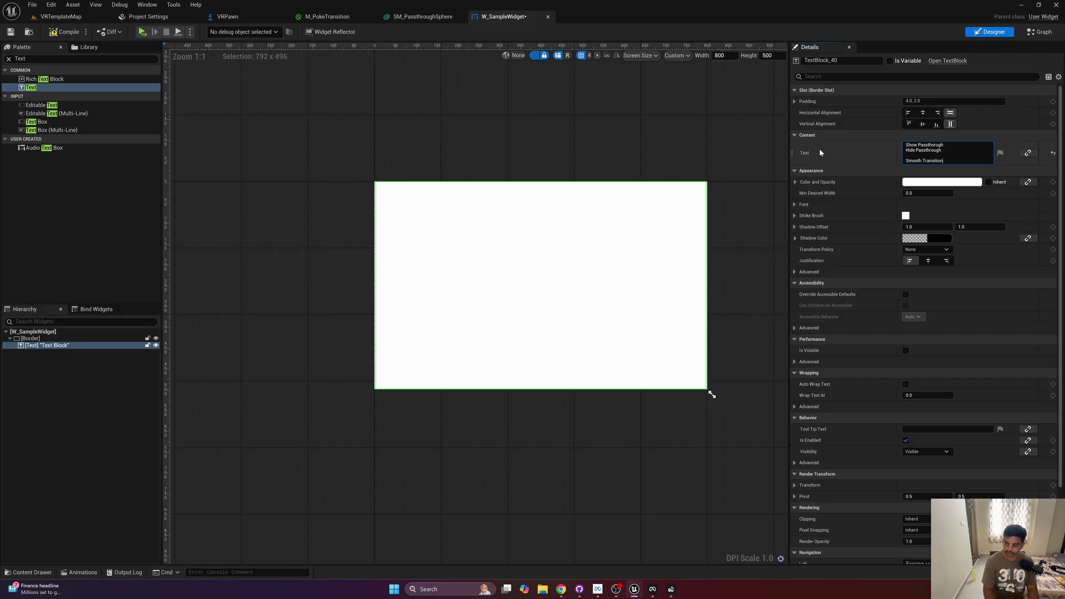
pyautogui.press('Return')
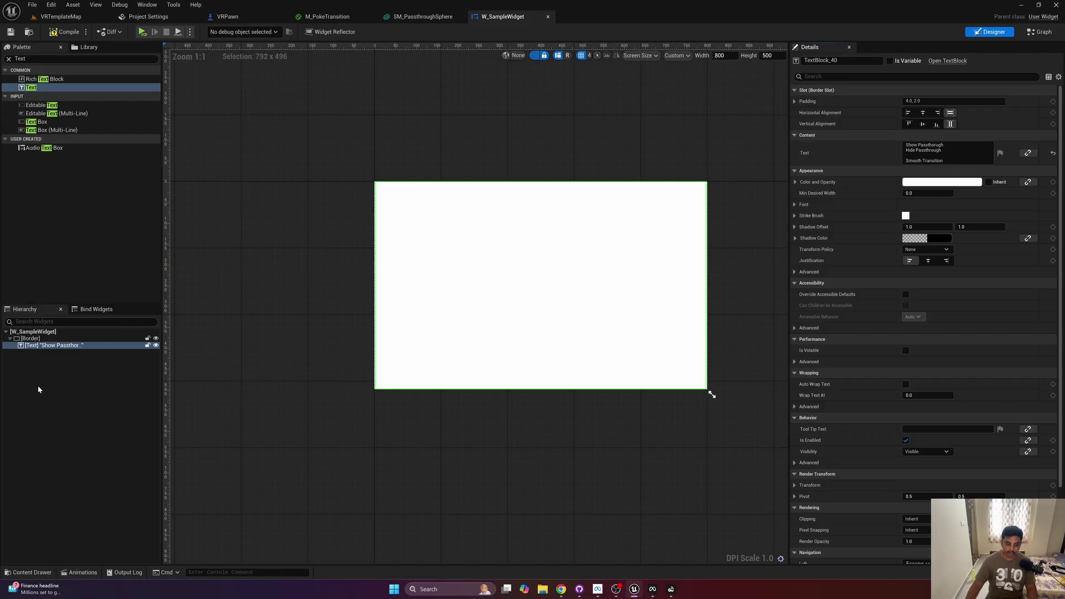
pyautogui.click(39, 389)
# - Style the text black, centre-justified, font size 60, and vertically centred
pyautogui.click(8, 58)
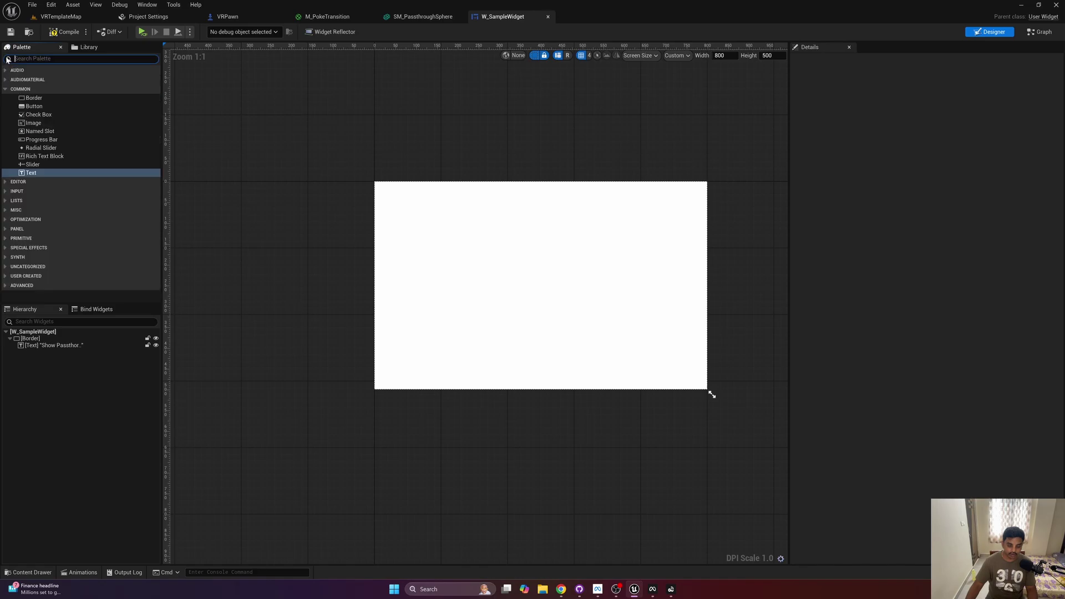
pyautogui.click(50, 345)
pyautogui.click(920, 182)
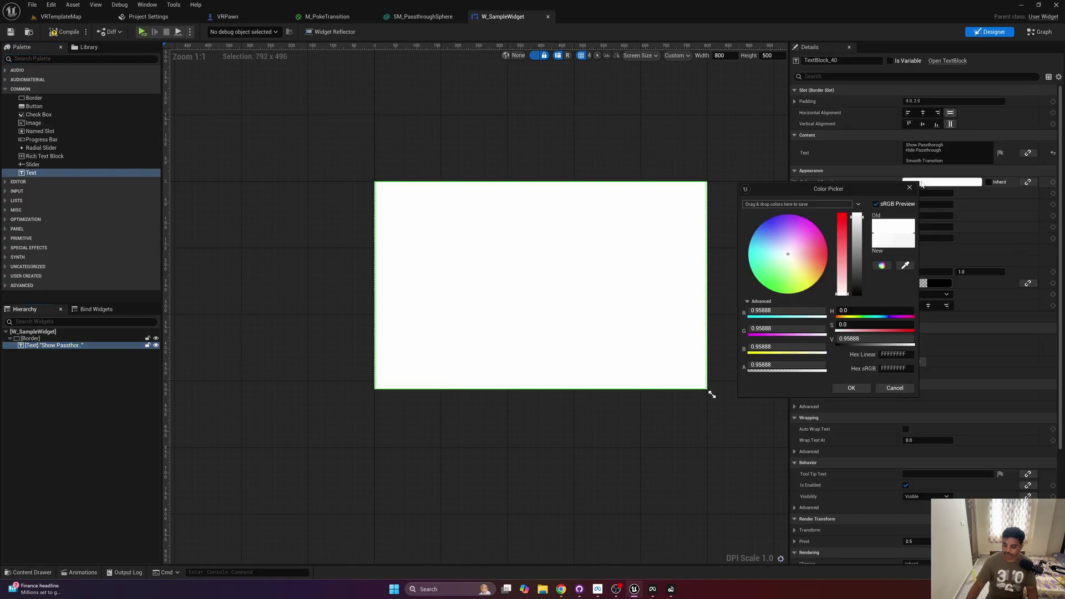
pyautogui.moveTo(852, 281); pyautogui.dragTo(857, 294)
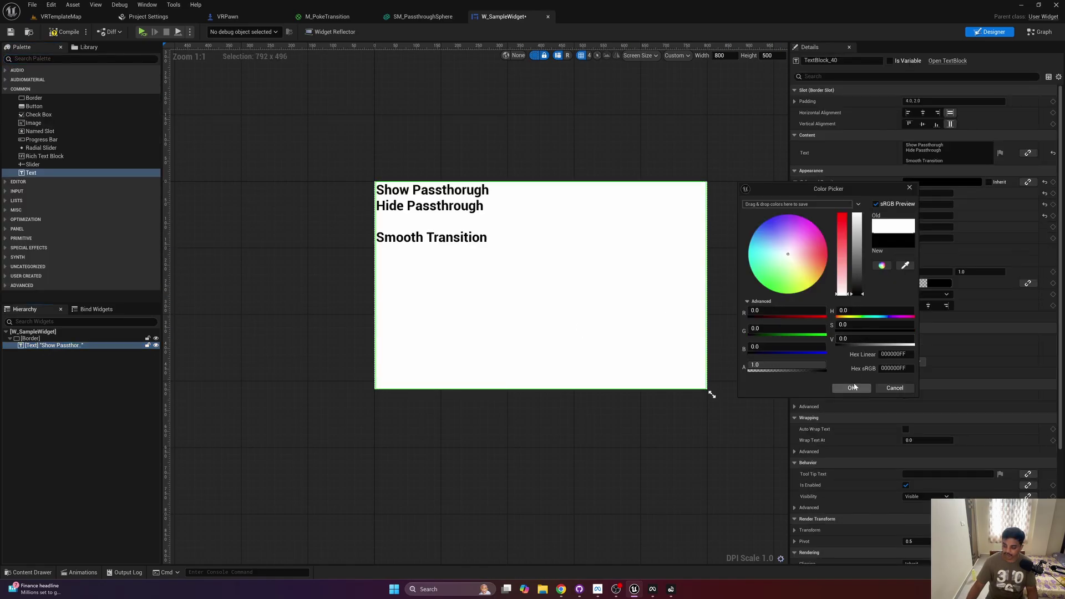
pyautogui.click(850, 387)
pyautogui.click(928, 305)
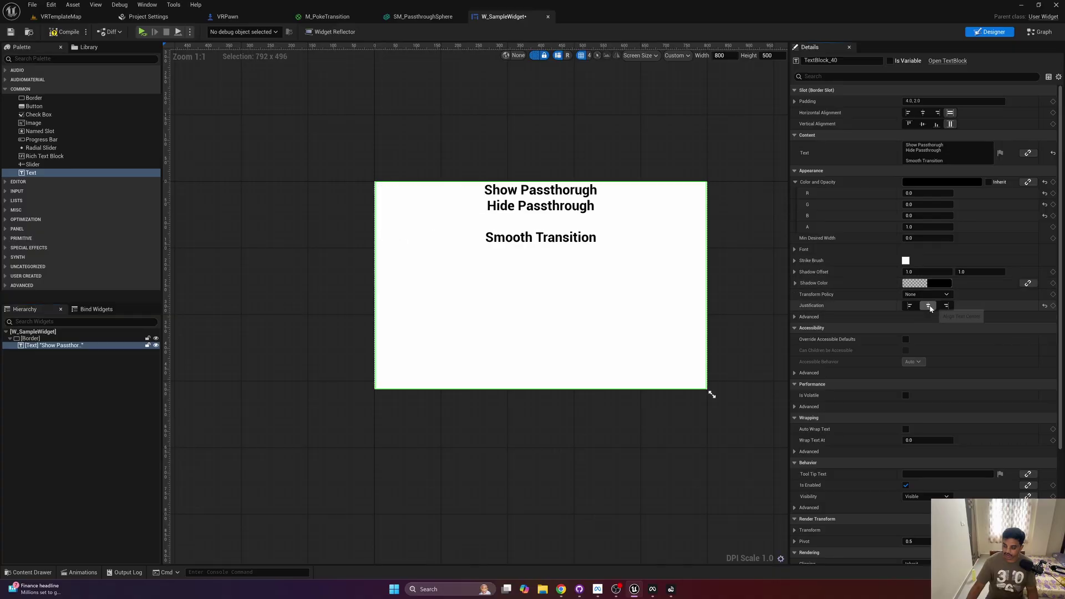
pyautogui.click(794, 250)
pyautogui.click(918, 284)
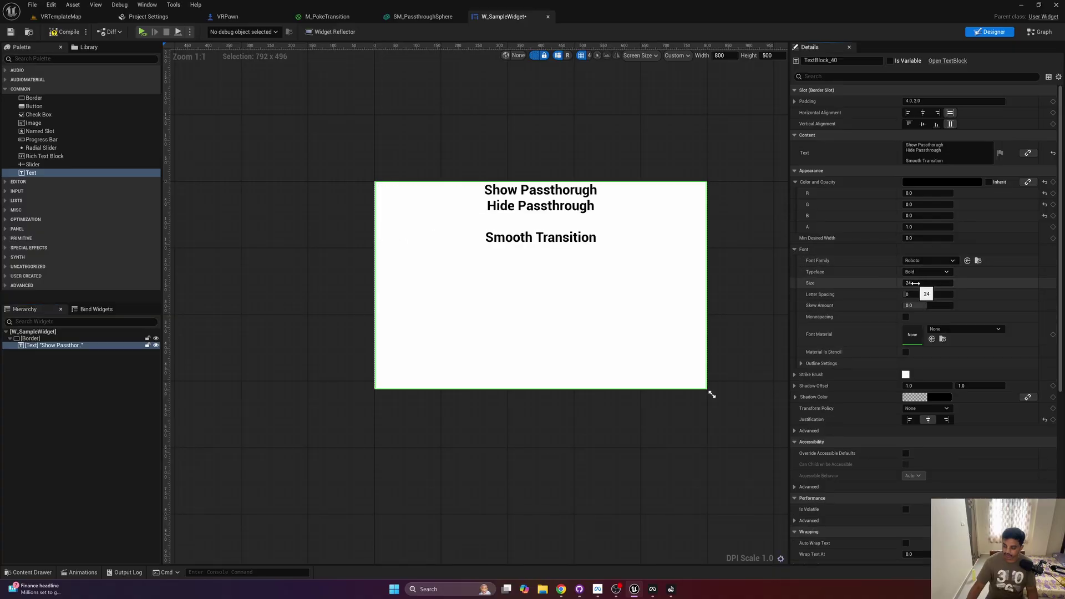
pyautogui.write('60')
pyautogui.press('Return')
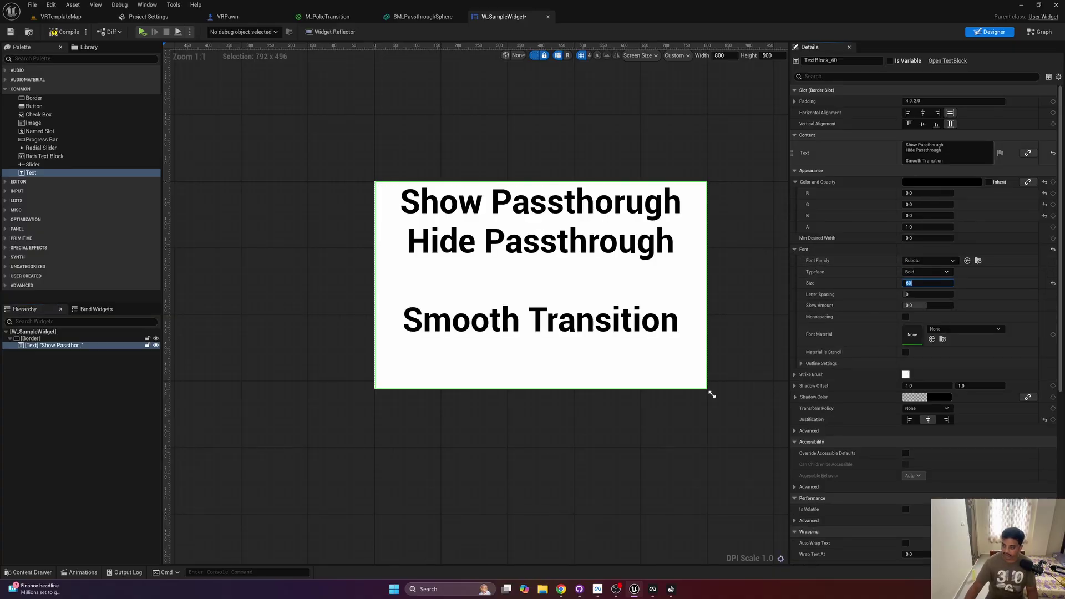
pyautogui.click(923, 124)
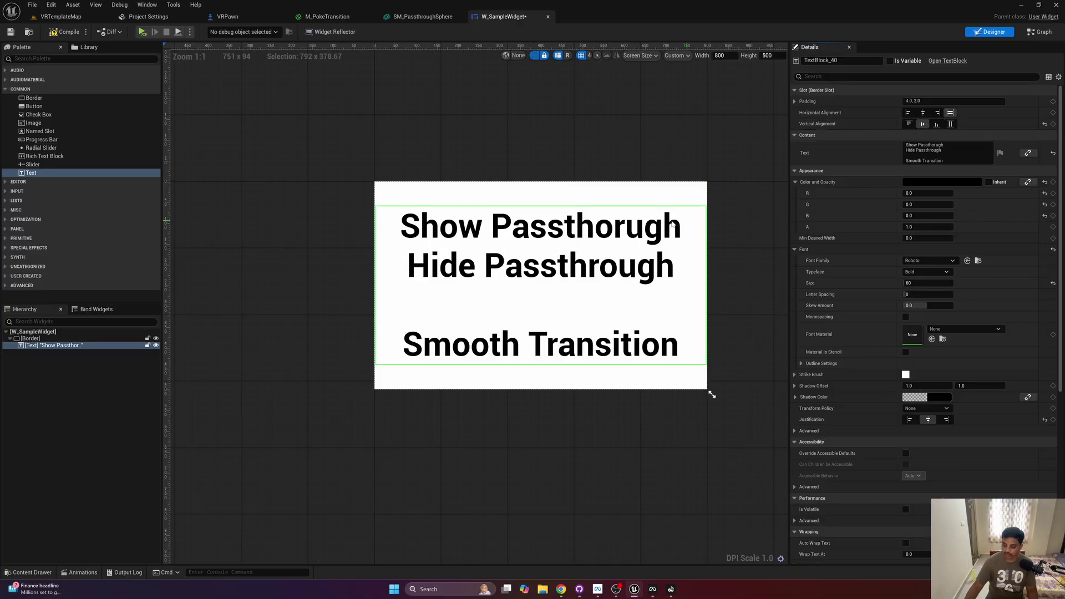
pyautogui.click(551, 155)
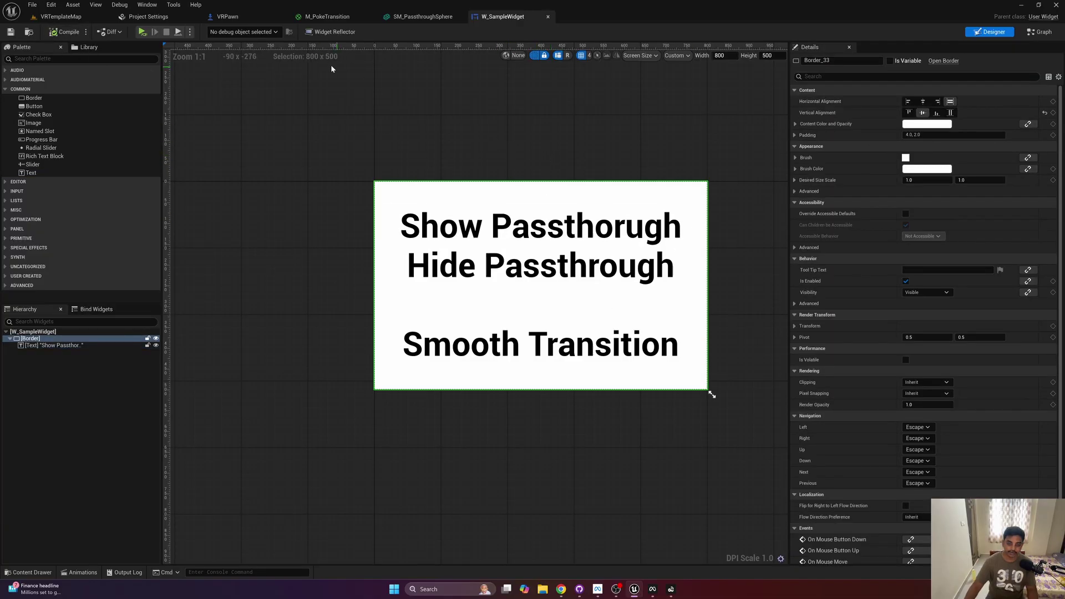
# - In Content/VRTemplate/Blueprints, create an Actor Blueprint named BP_SampleWidget
pyautogui.click(69, 18)
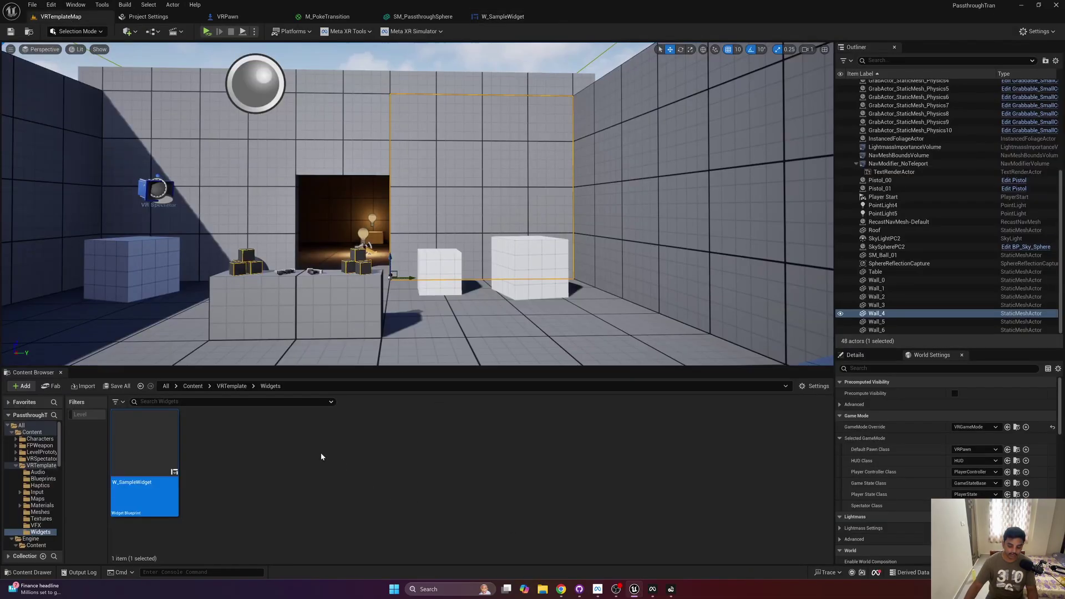
pyautogui.click(229, 386)
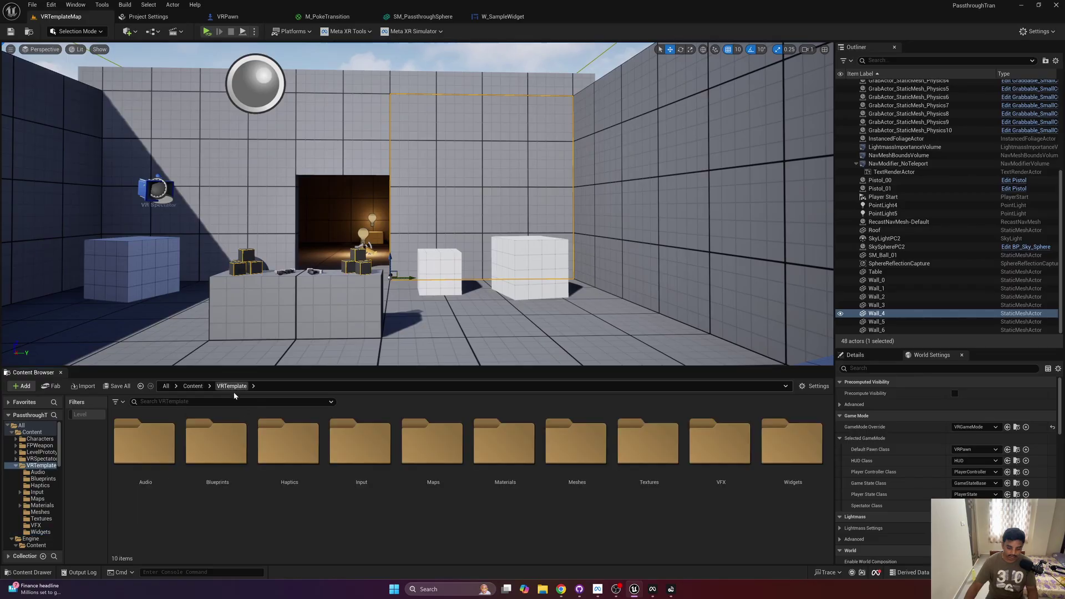
pyautogui.doubleClick(247, 477)
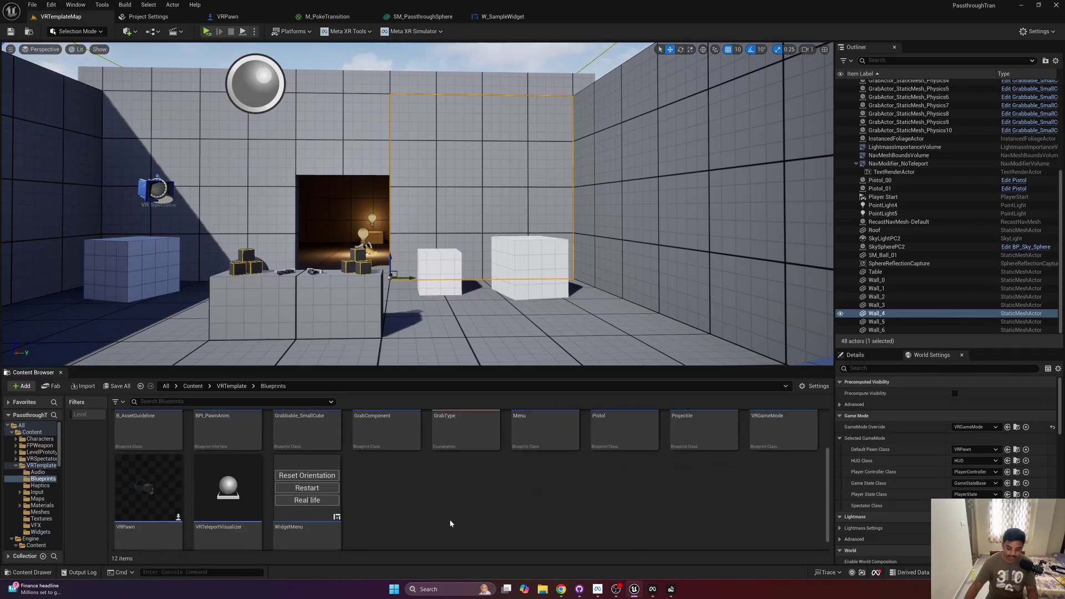
pyautogui.rightClick(451, 523)
pyautogui.click(496, 253)
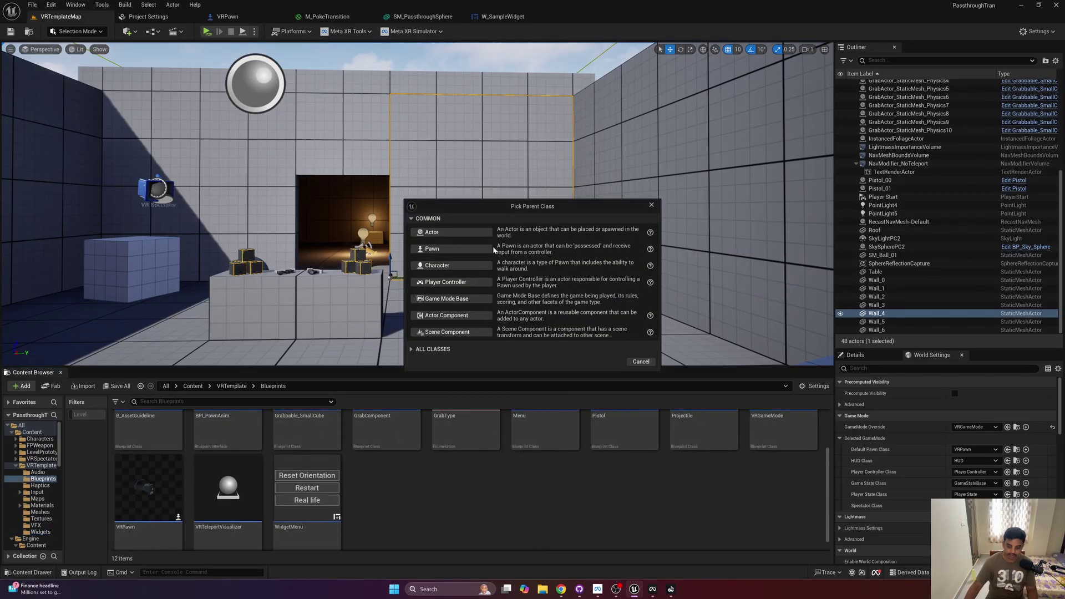
pyautogui.click(459, 234)
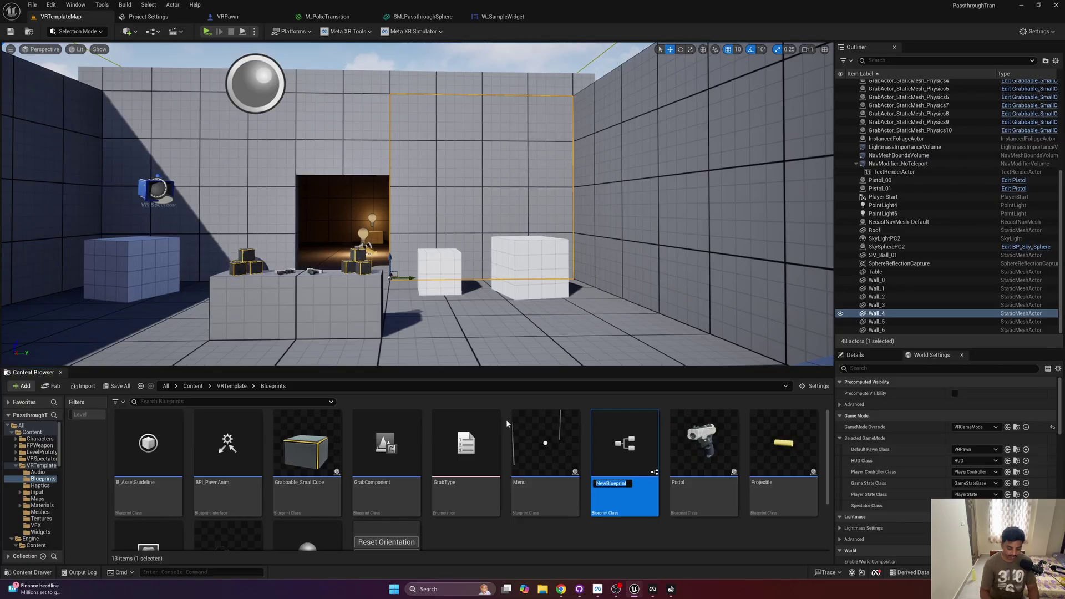
pyautogui.write('BP')
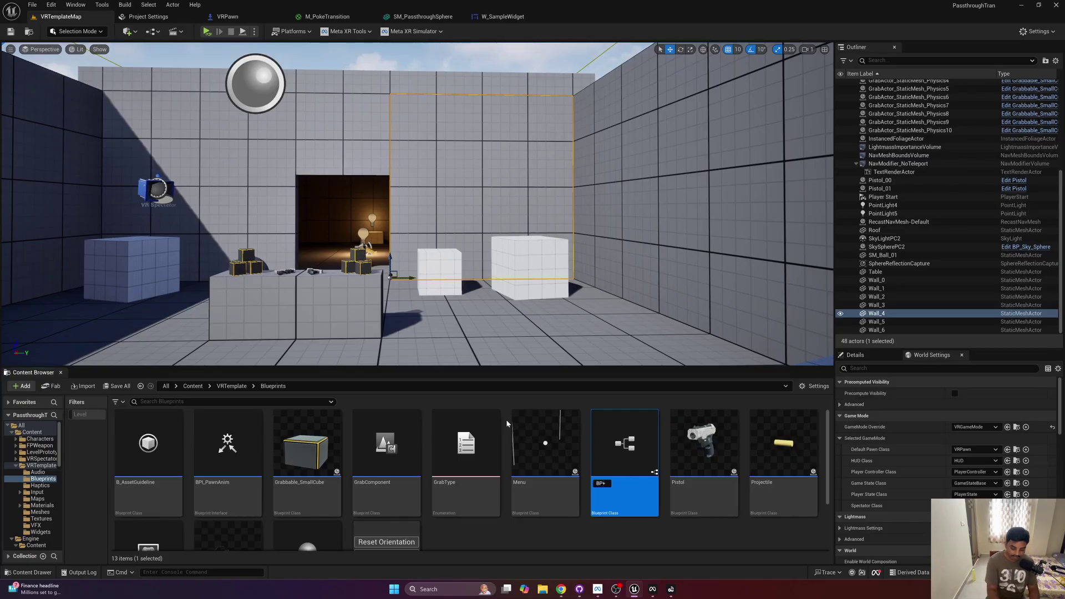
pyautogui.write('_Sam')
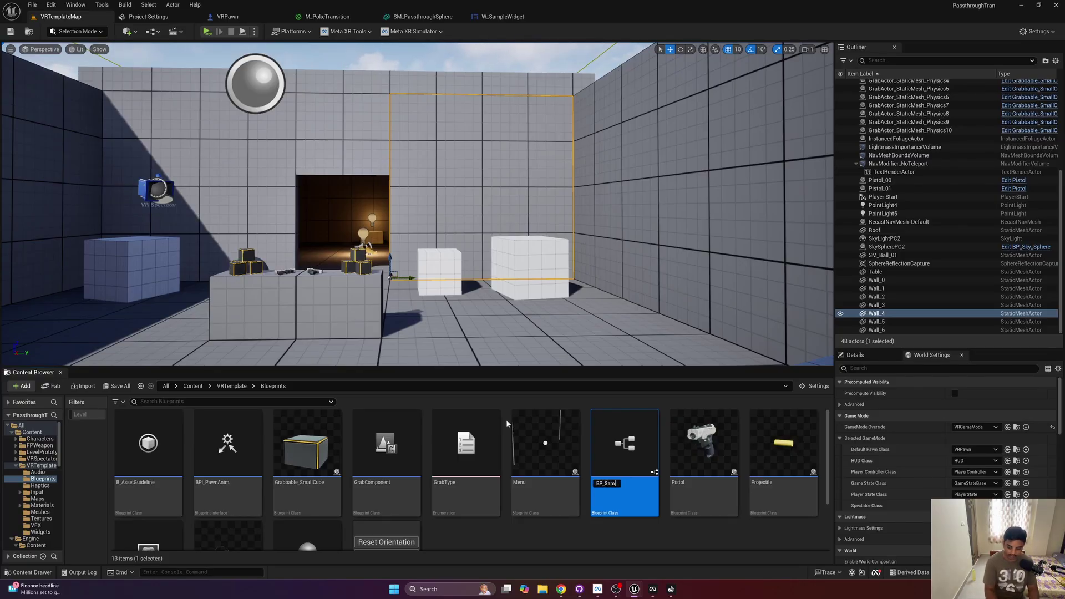
pyautogui.write('pleWidget')
pyautogui.press('Return')
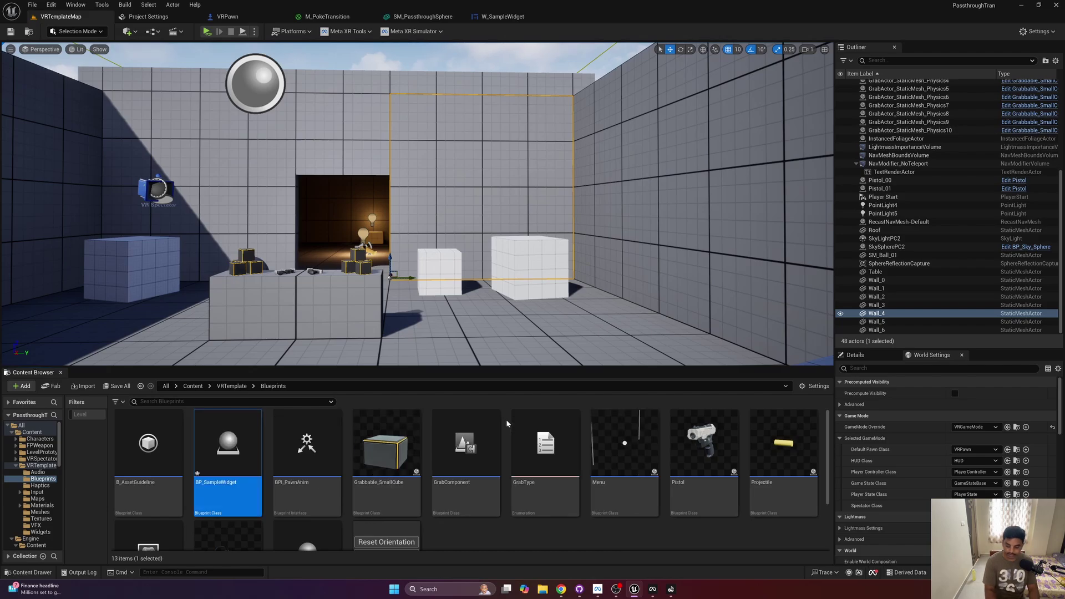
# - Add a Widget component to BP_SampleWidget that displays W_SampleWidget
pyautogui.press('Return')
pyautogui.click(11, 59)
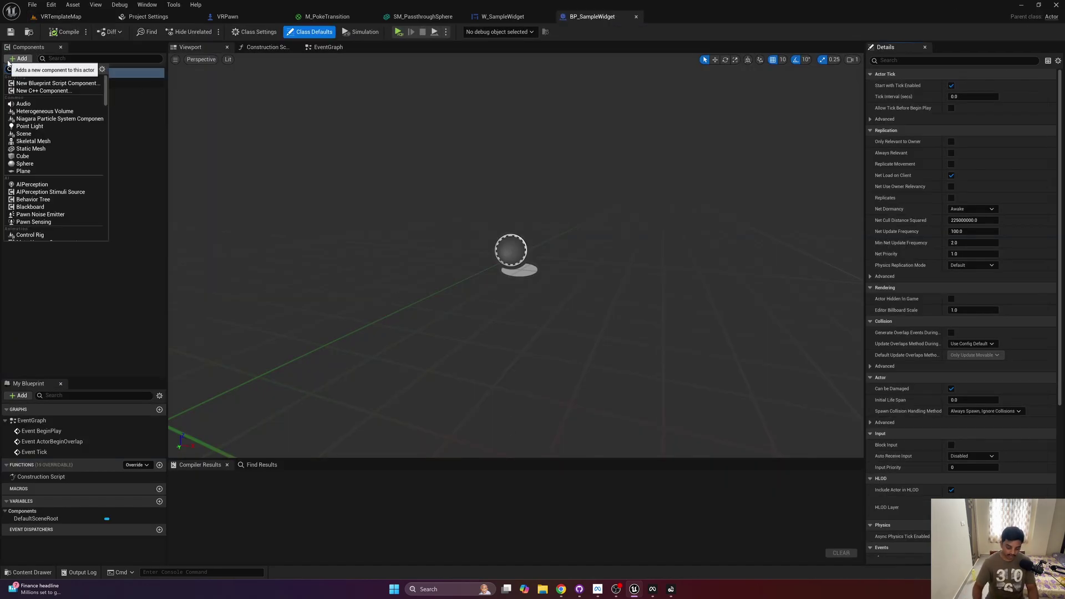
pyautogui.write('widget')
pyautogui.press('Return')
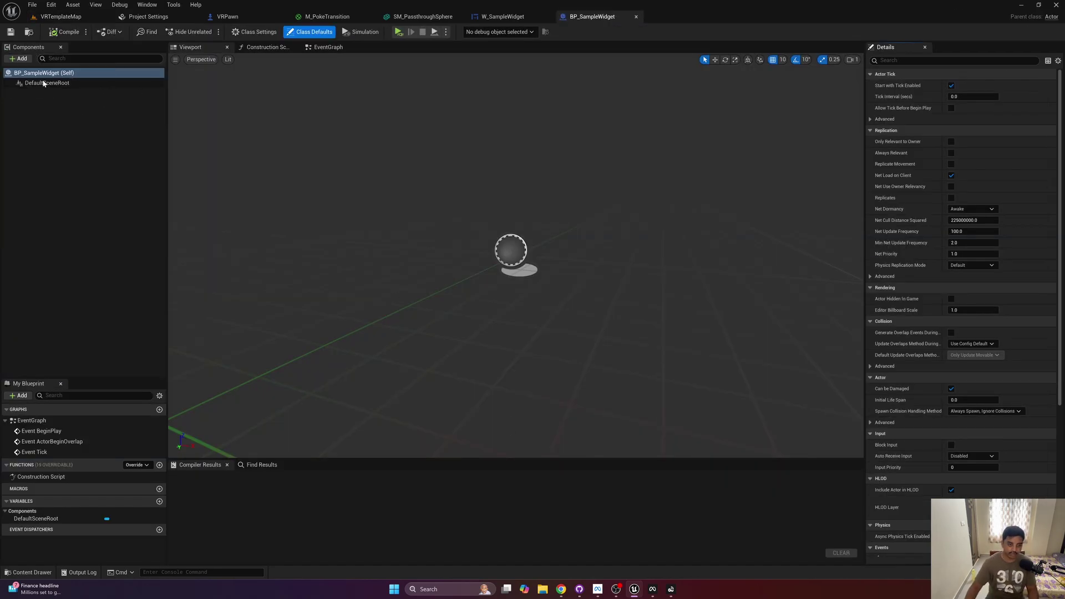
pyautogui.click(58, 95)
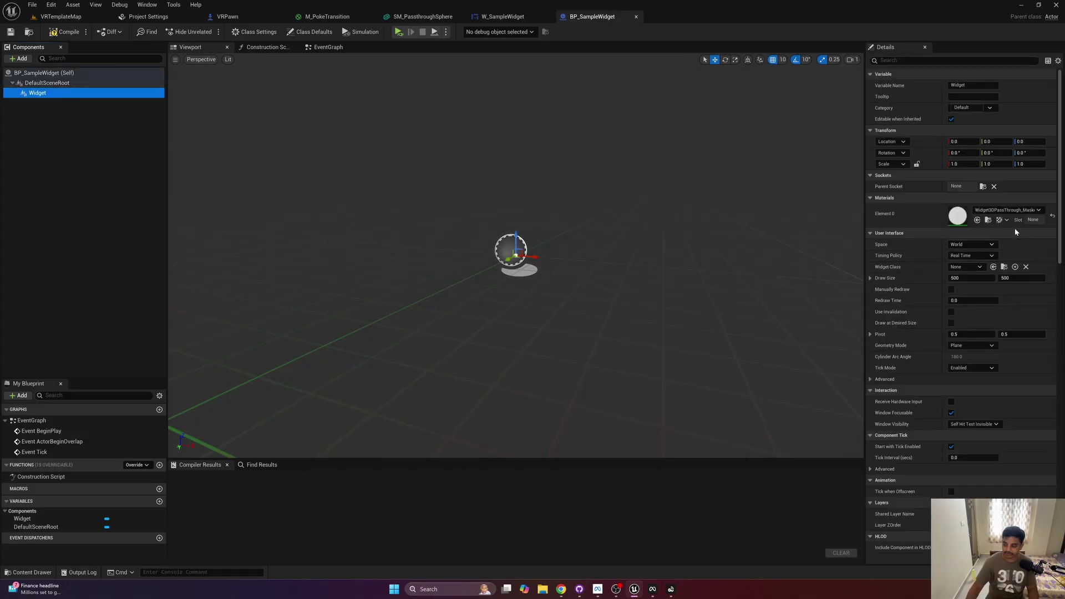
pyautogui.click(972, 269)
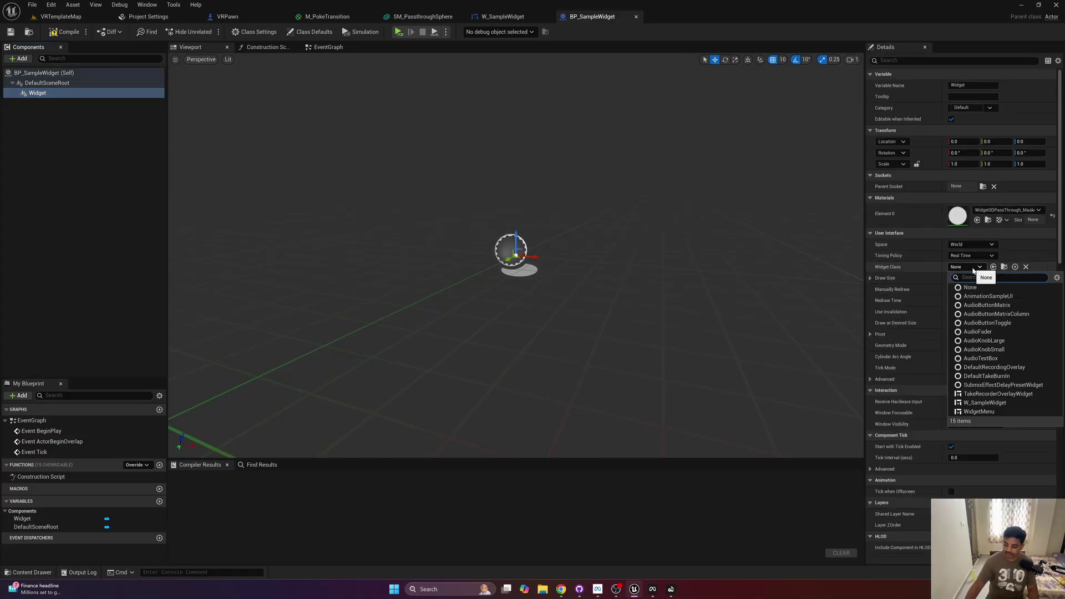
pyautogui.click(984, 403)
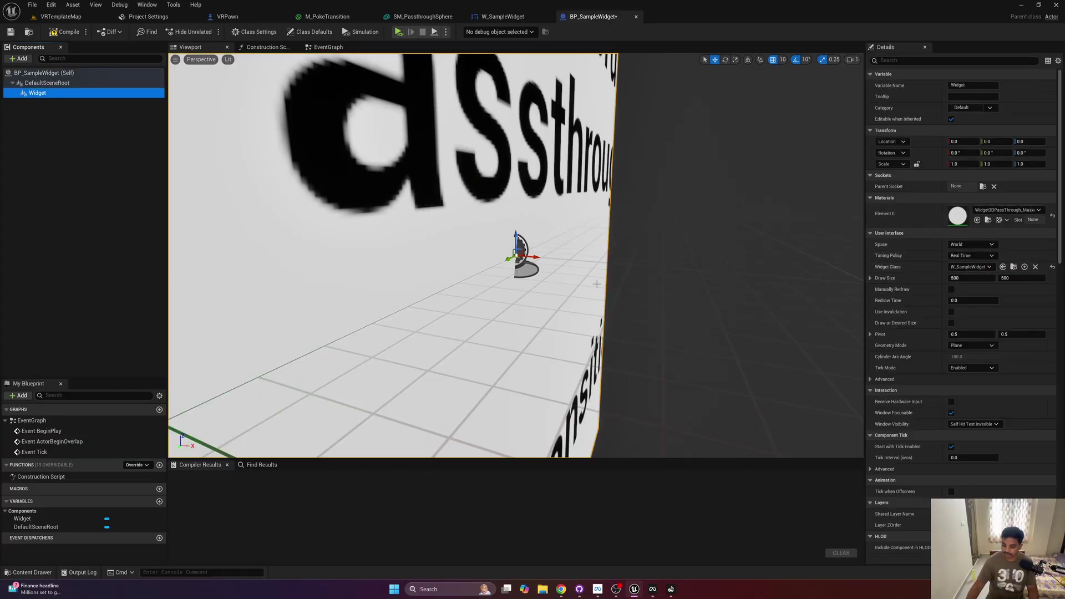
# - Set the widget component's Draw Size to 800 x 500
pyautogui.click(949, 278)
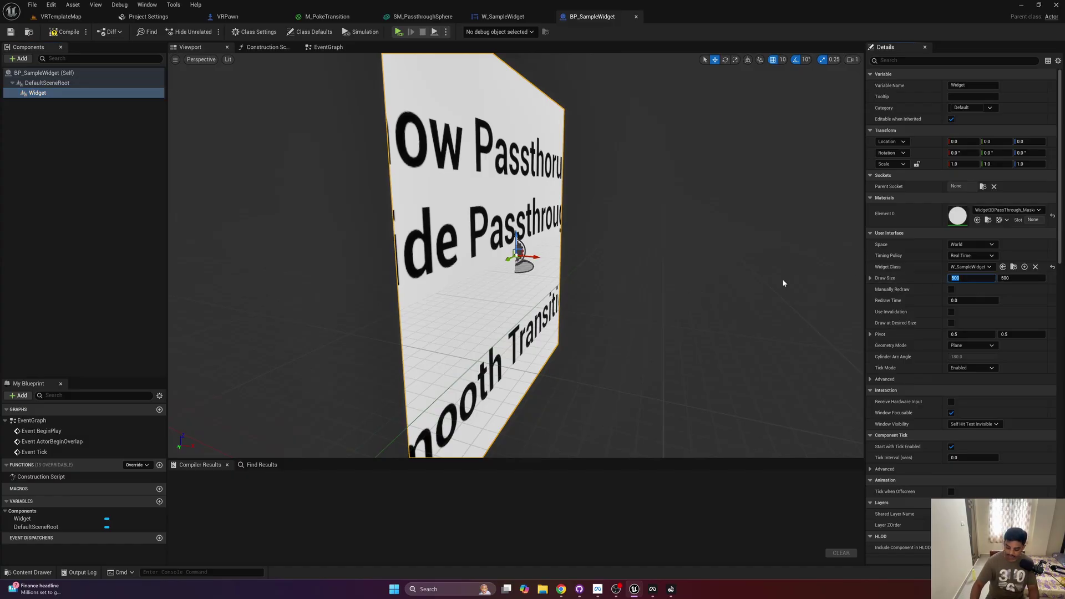
pyautogui.write('800')
pyautogui.press('Tab')
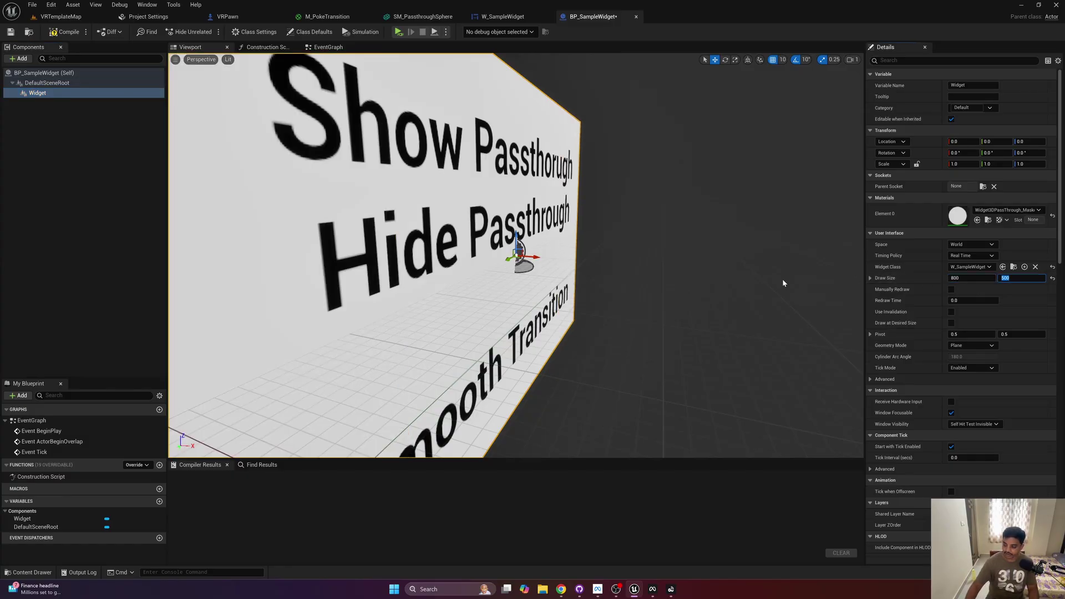
pyautogui.press('Return')
pyautogui.press('f')
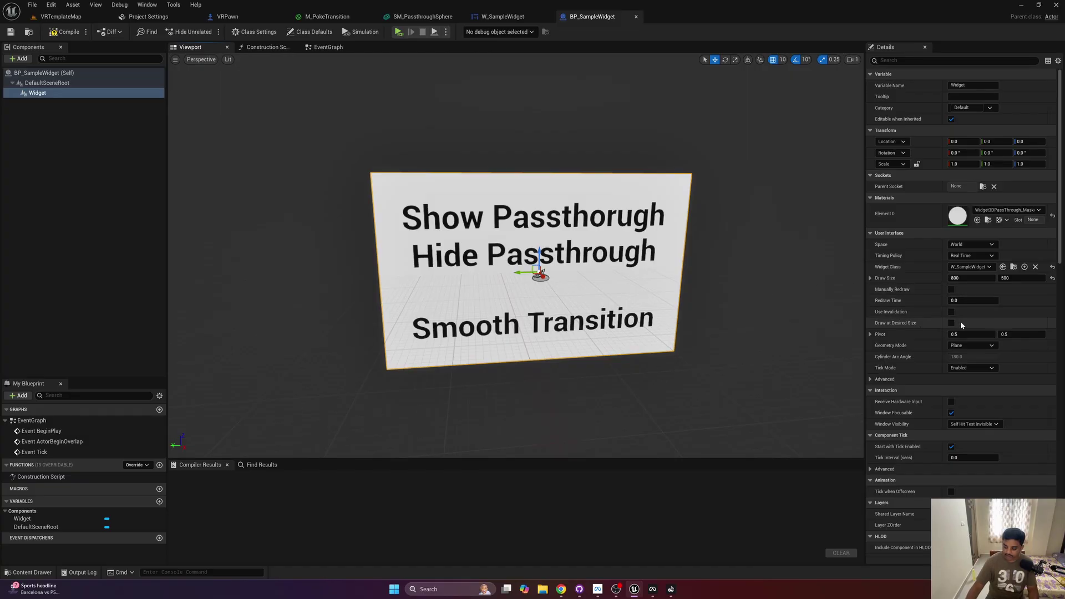
pyautogui.scroll(-2, 960, 321)
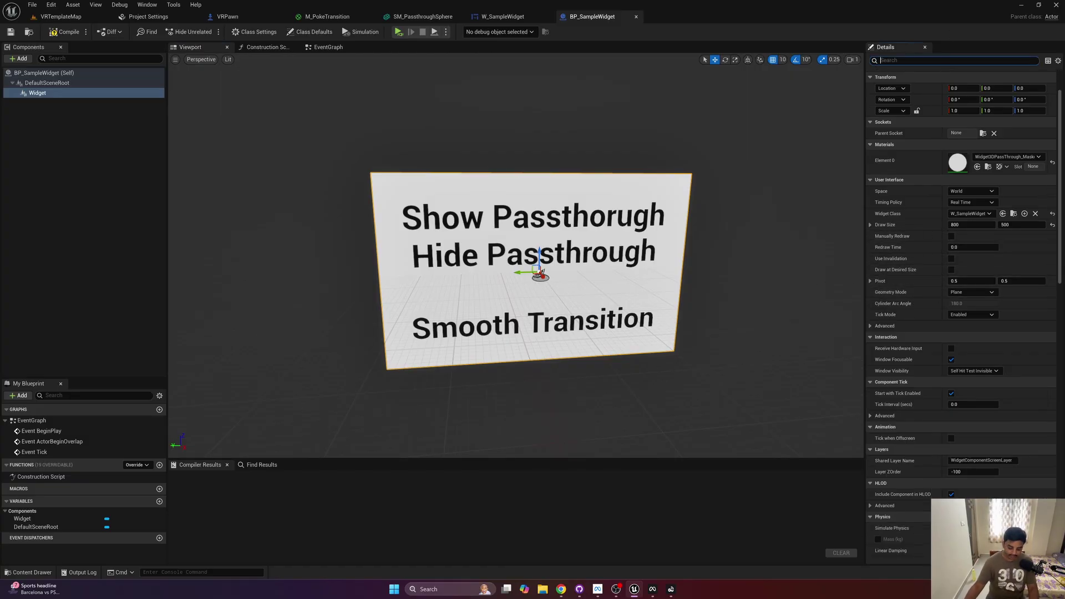
# - Set the widget's Blend Mode to Transparent and compile the blueprint
pyautogui.write('blend')
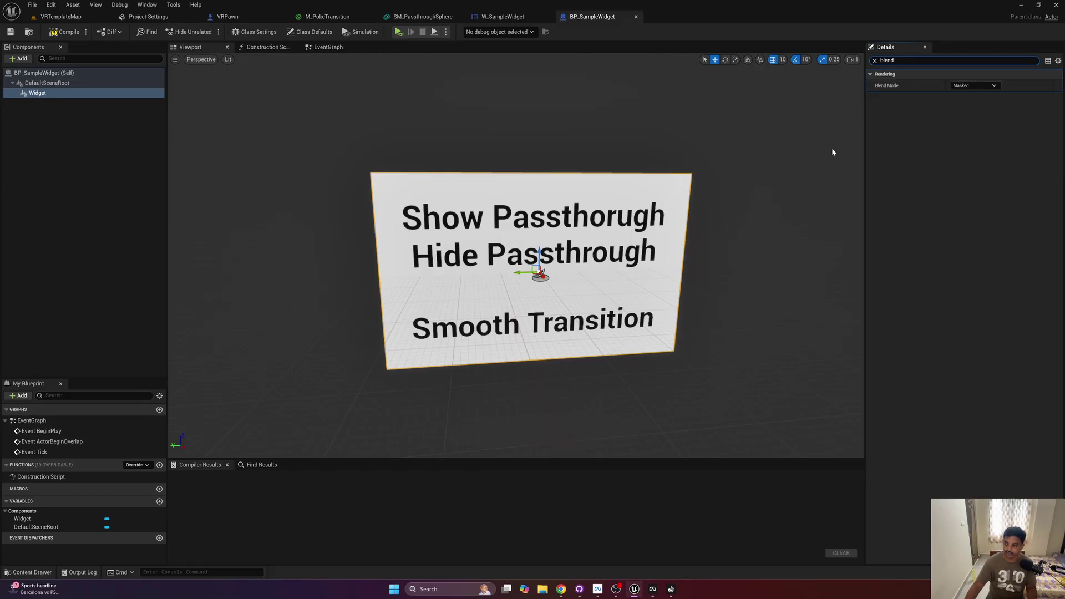
pyautogui.click(975, 85)
pyautogui.click(965, 108)
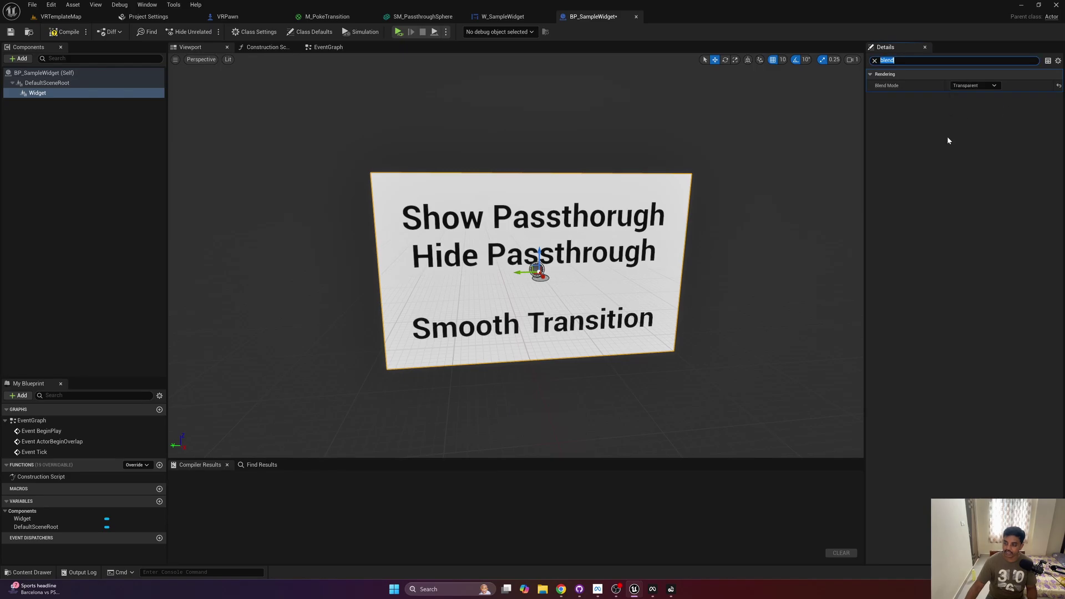
pyautogui.click(65, 32)
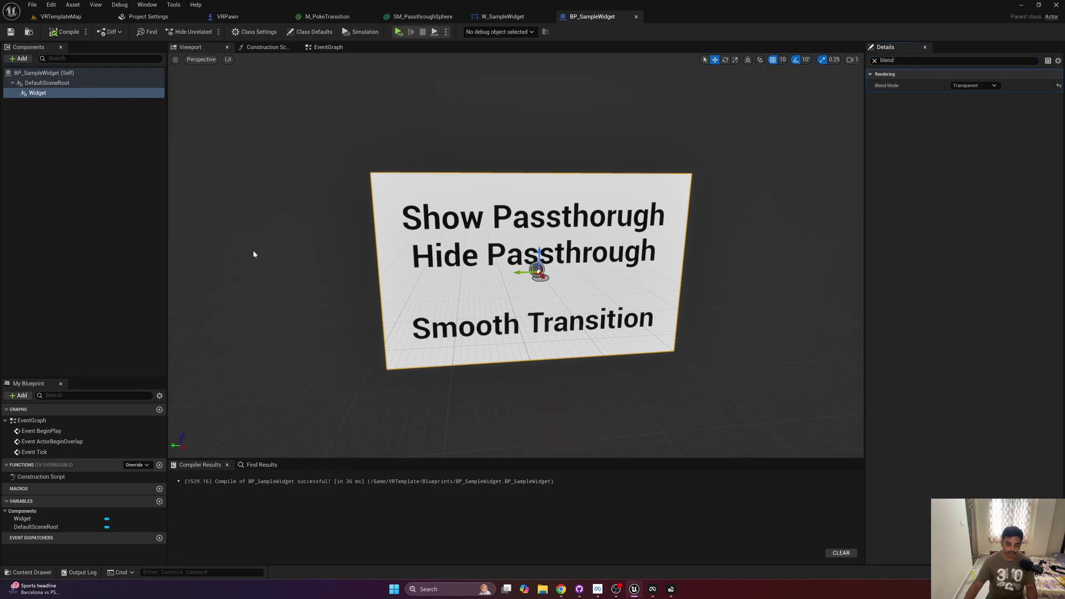
# - Place BP_SampleWidget into VRTemplateMap and turn it around 180 degrees
pyautogui.click(61, 16)
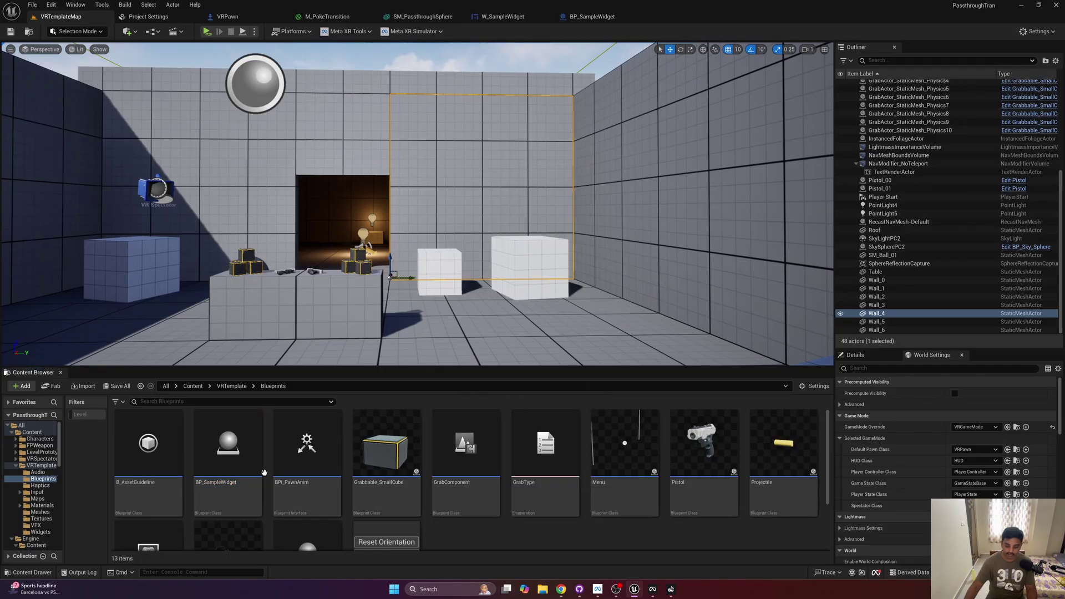
pyautogui.moveTo(227, 443); pyautogui.dragTo(299, 303)
pyautogui.press('f')
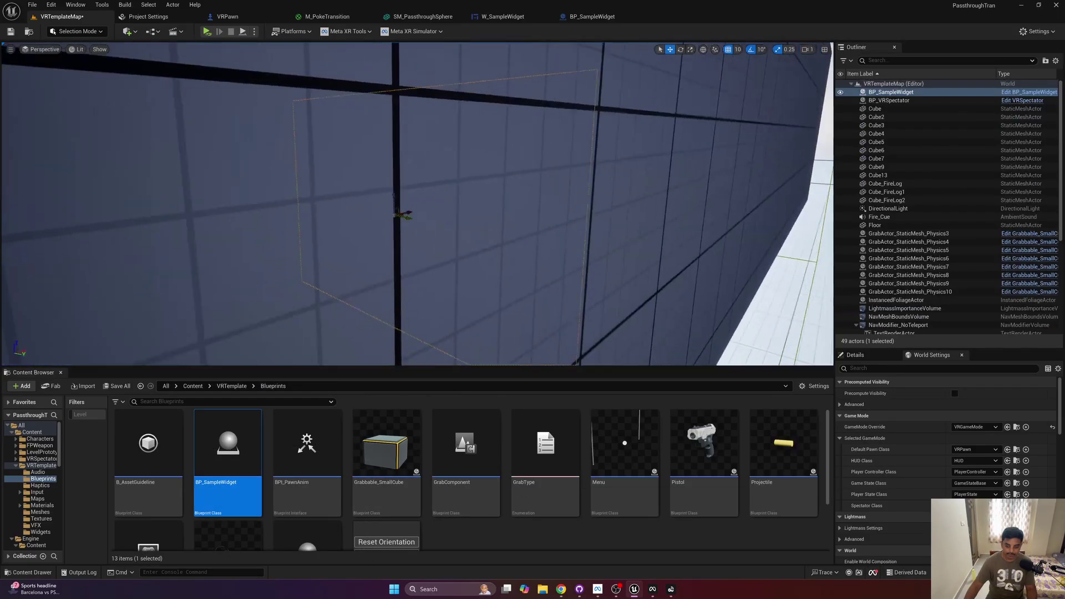
pyautogui.press('e')
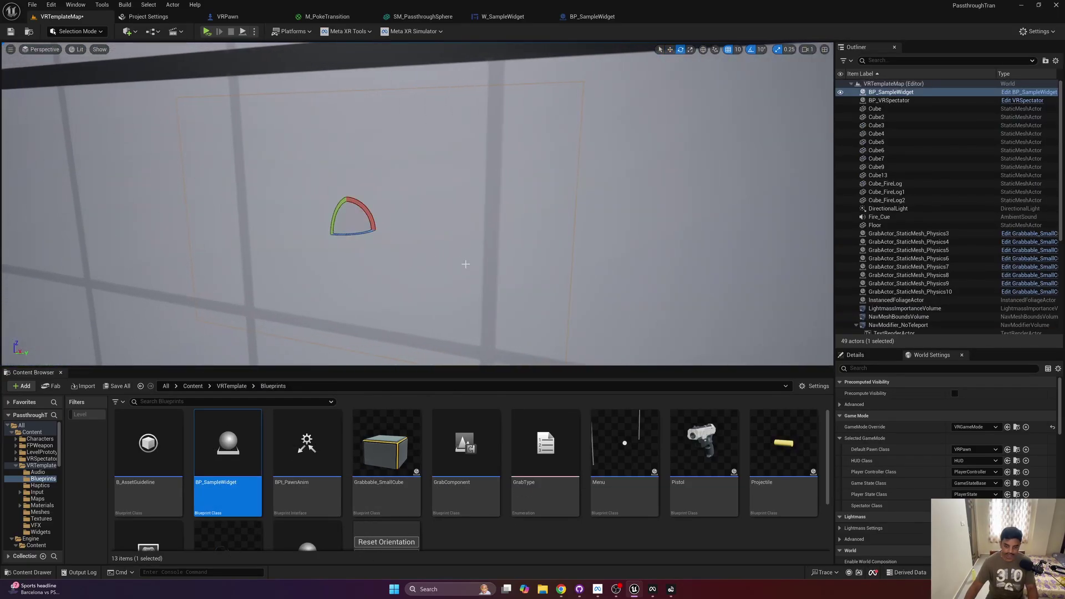
pyautogui.moveTo(364, 235)
pyautogui.mouseDown()
pyautogui.moveTo(383, 236)
pyautogui.moveTo(363, 235)
pyautogui.mouseUp()
pyautogui.press('w')
pyautogui.moveTo(363, 236); pyautogui.dragTo(803, 338, button='right')
pyautogui.press('r')
pyautogui.press('e')
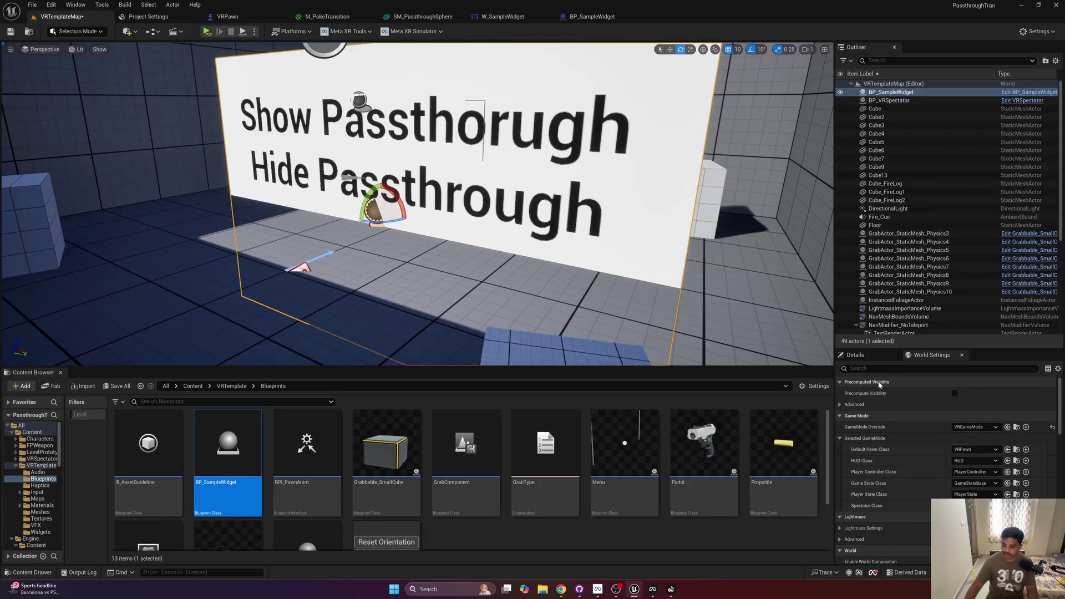
# - Scale the widget actor to 0.3, raise it above the tables, and save the map
pyautogui.click(854, 355)
pyautogui.click(949, 482)
pyautogui.write('0')
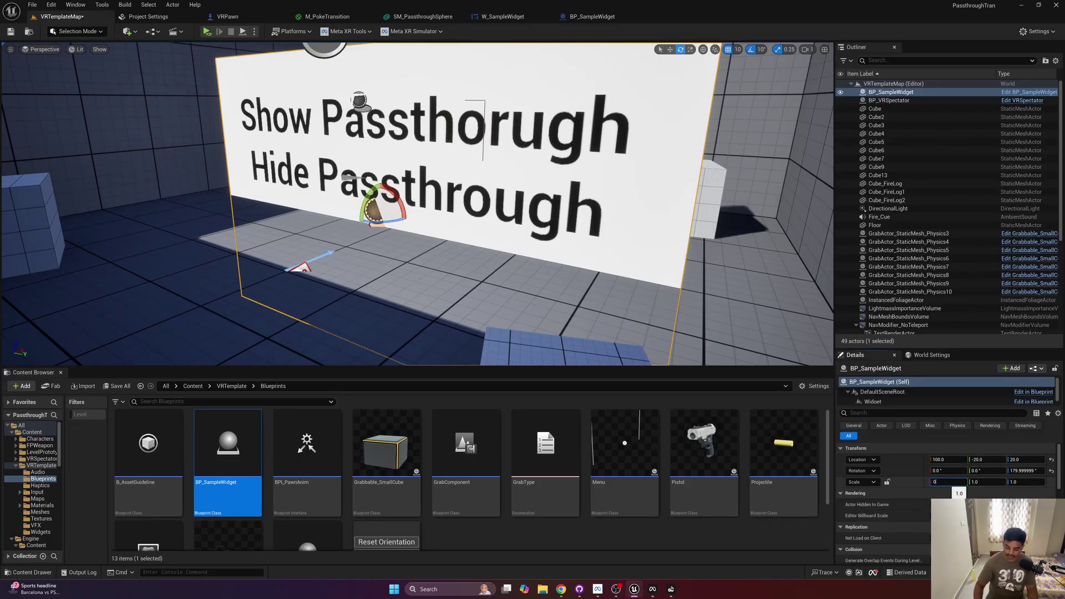
pyautogui.write('0.3')
pyautogui.press('Tab')
pyautogui.write('0')
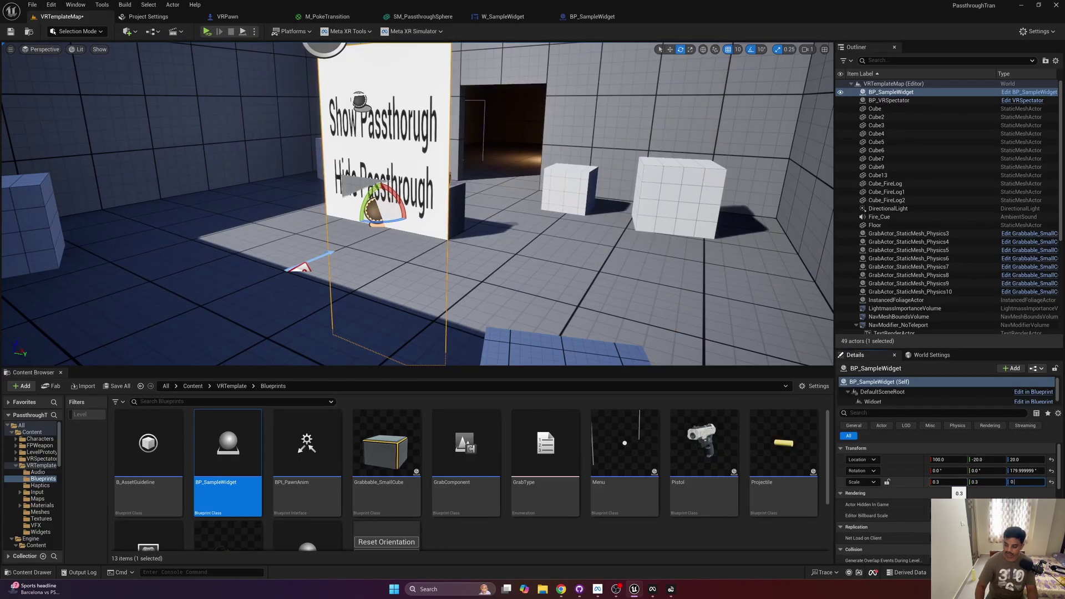
pyautogui.press('Return')
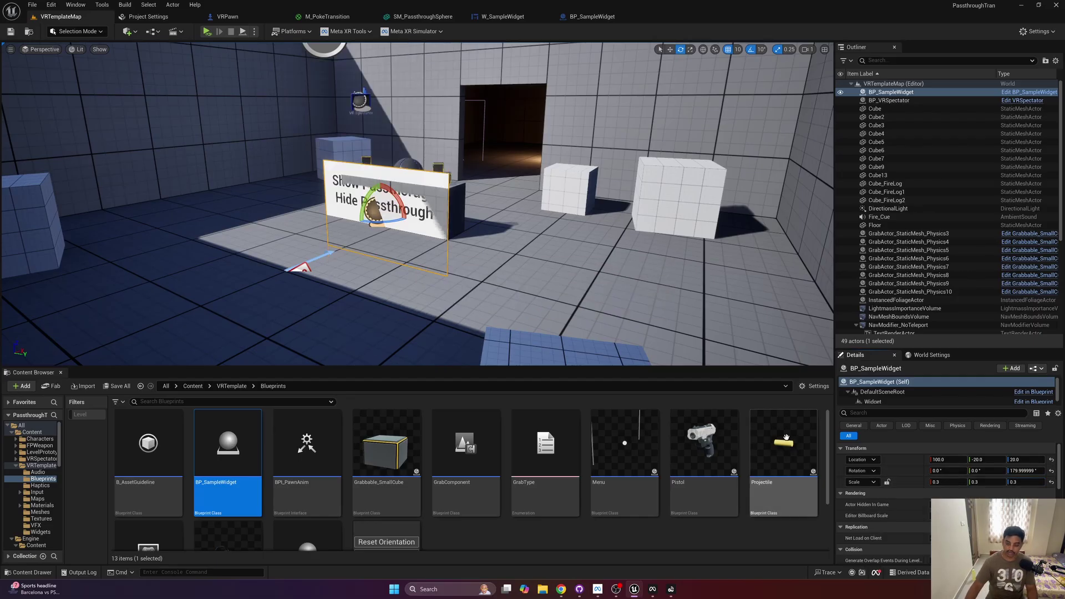
pyautogui.press('w')
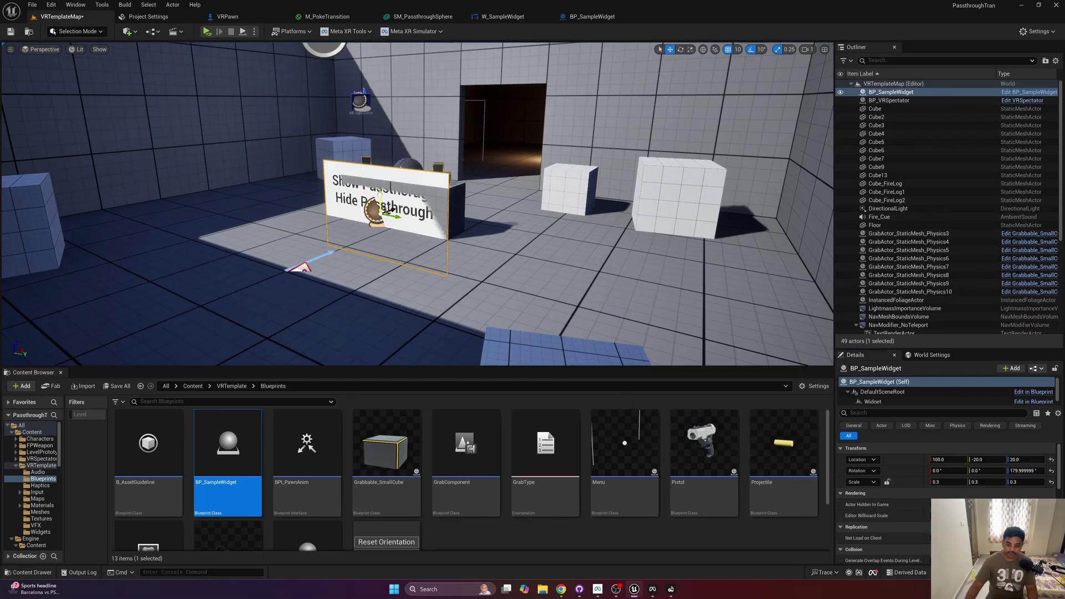
pyautogui.moveTo(377, 197); pyautogui.dragTo(442, 89)
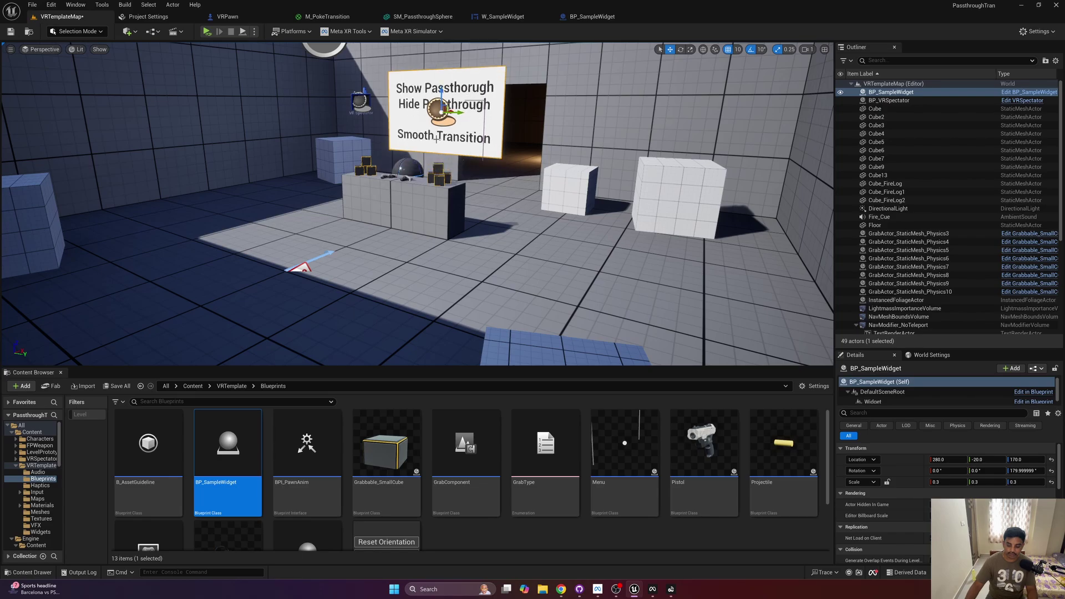
pyautogui.hotkey('ctrl', 's')
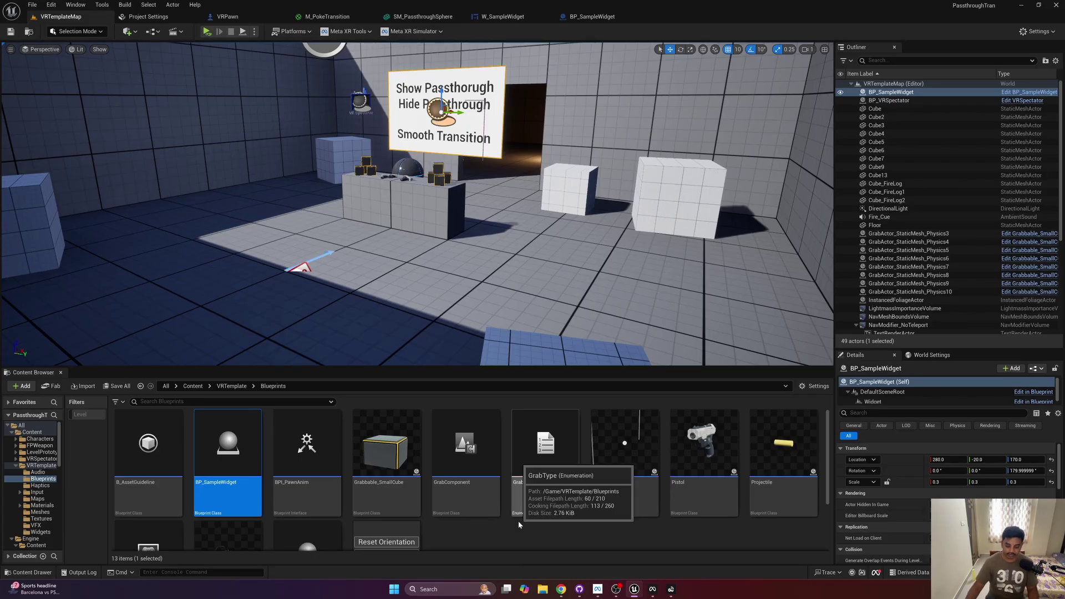
pyautogui.click(503, 538)
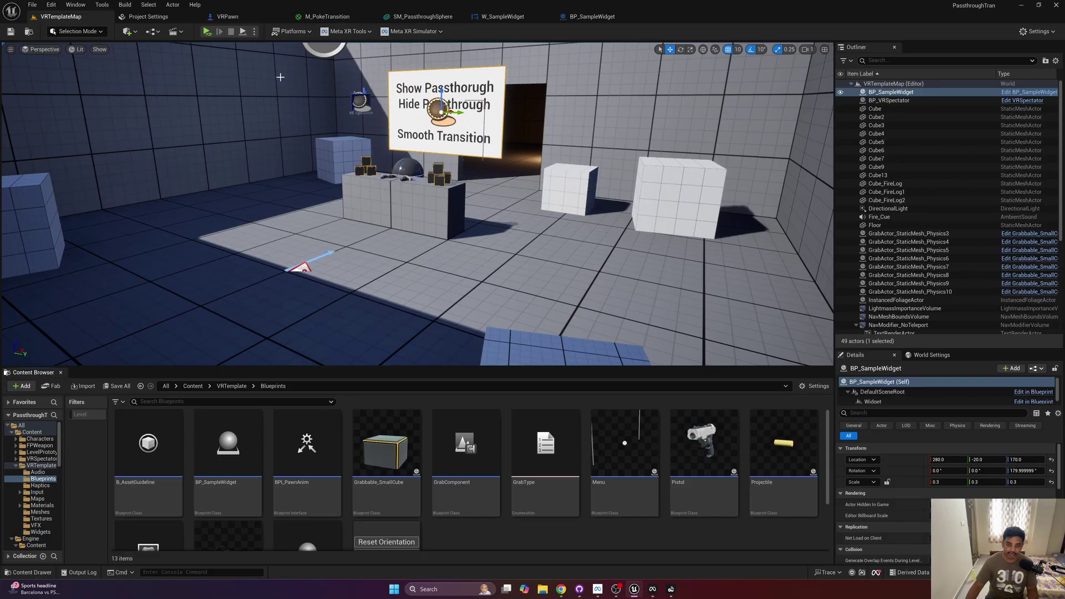
# - Set VRPawn's StaticMesh Translucency Sort Priority to -1 under Rendering > Advanced, then save
pyautogui.click(227, 16)
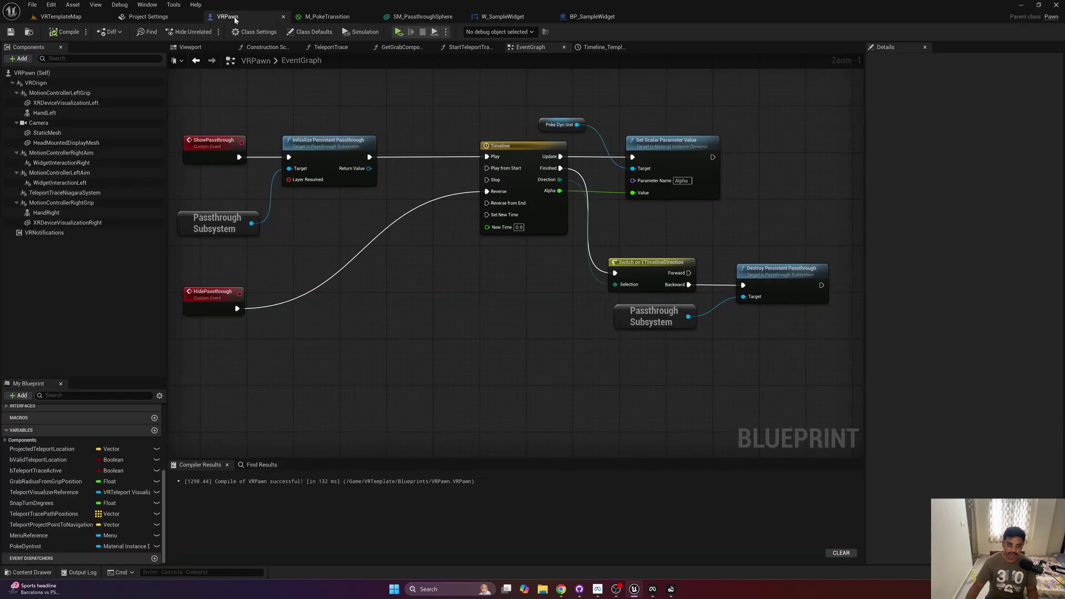
pyautogui.click(47, 132)
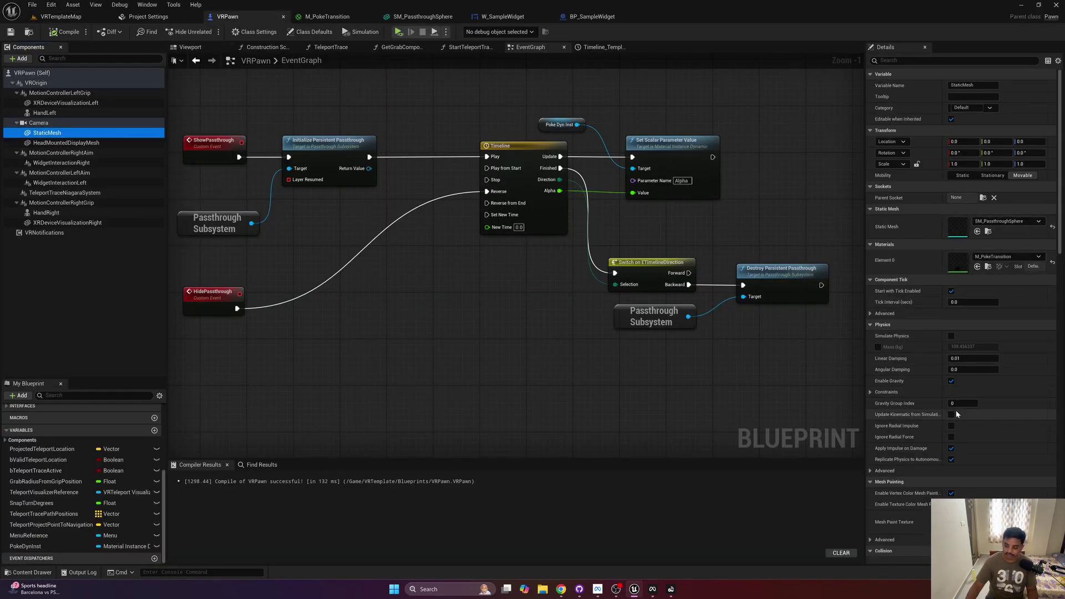
pyautogui.scroll(-10, 910, 341)
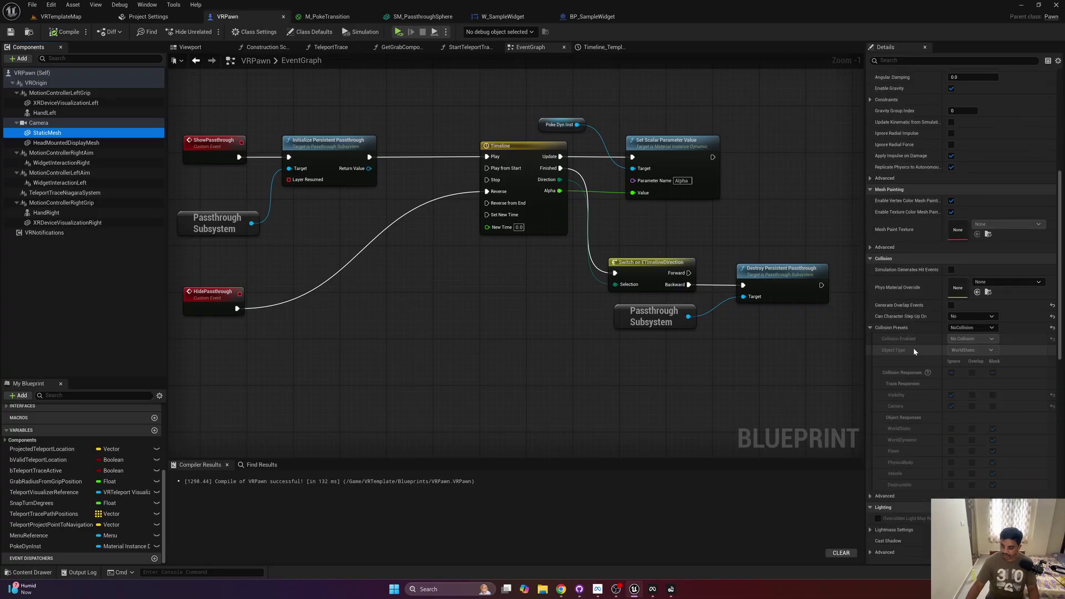
pyautogui.scroll(-10, 909, 343)
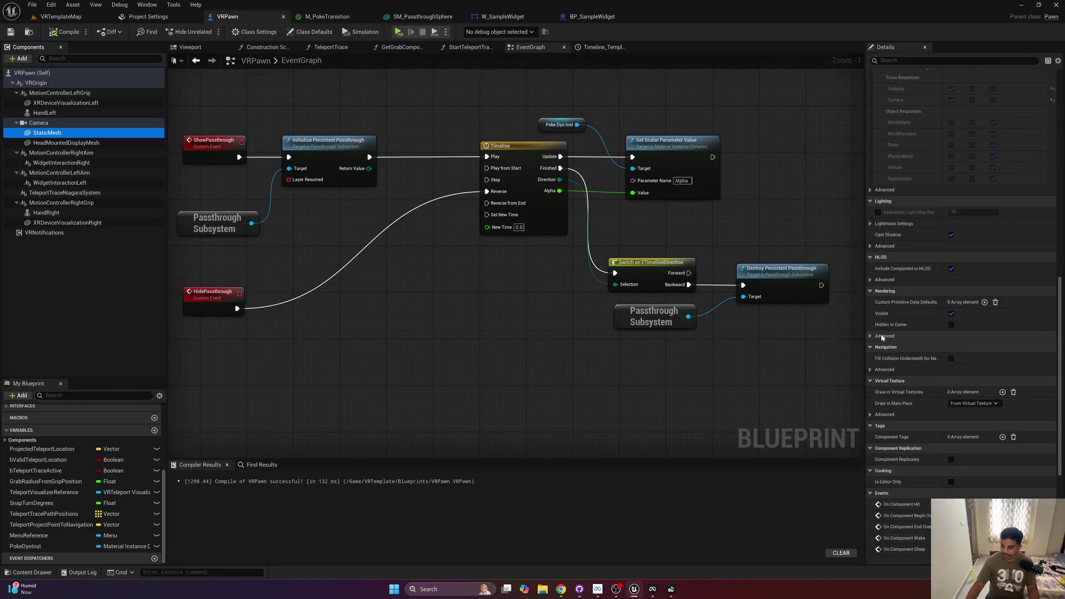
pyautogui.click(869, 336)
pyautogui.scroll(-5, 911, 379)
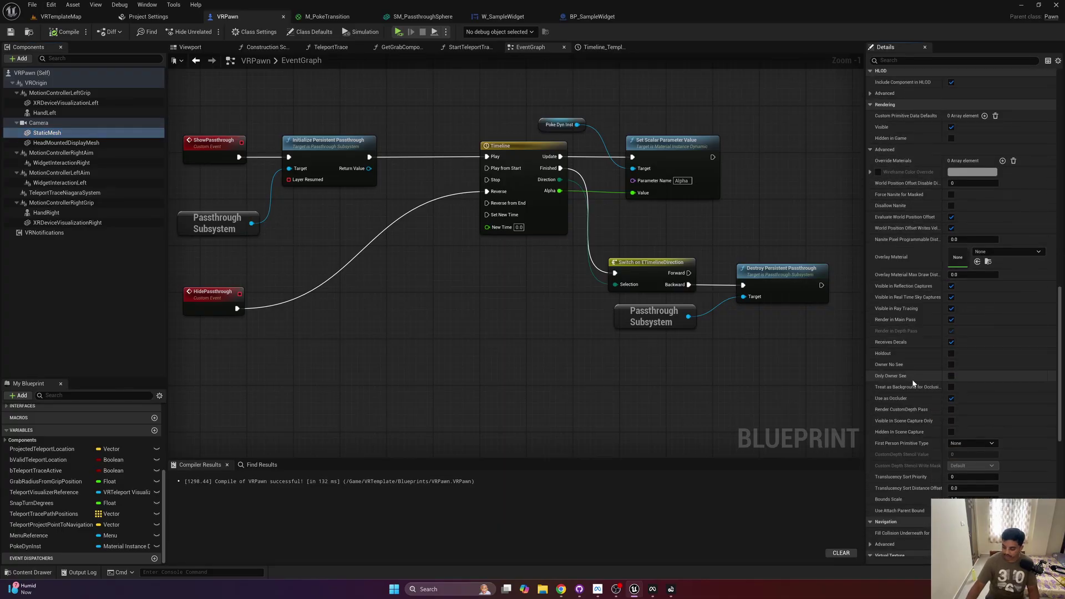
pyautogui.scroll(-1, 918, 419)
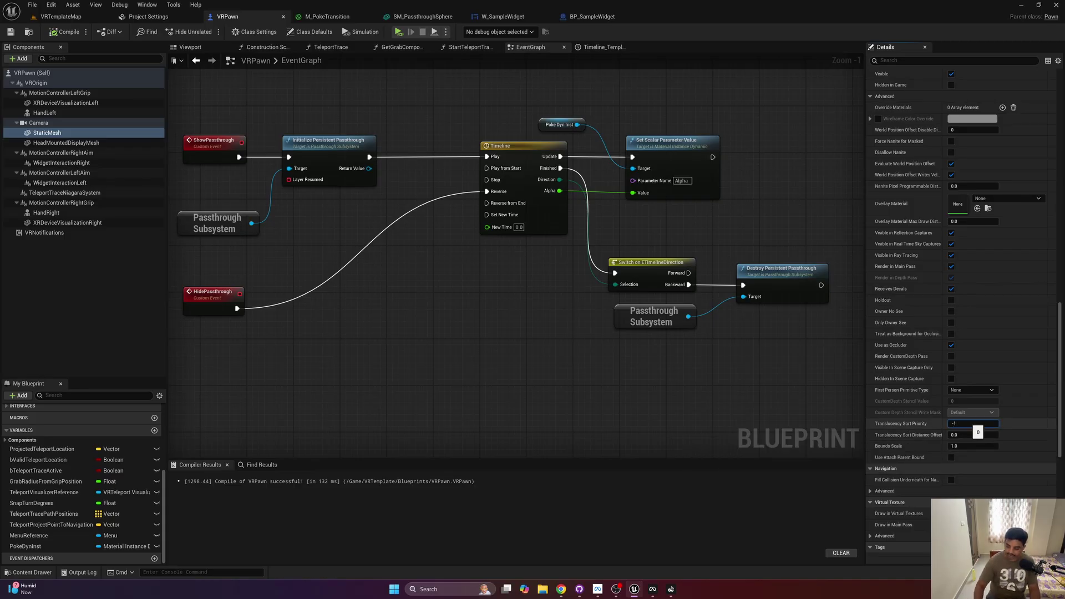
pyautogui.hotkey('ctrl', 's')
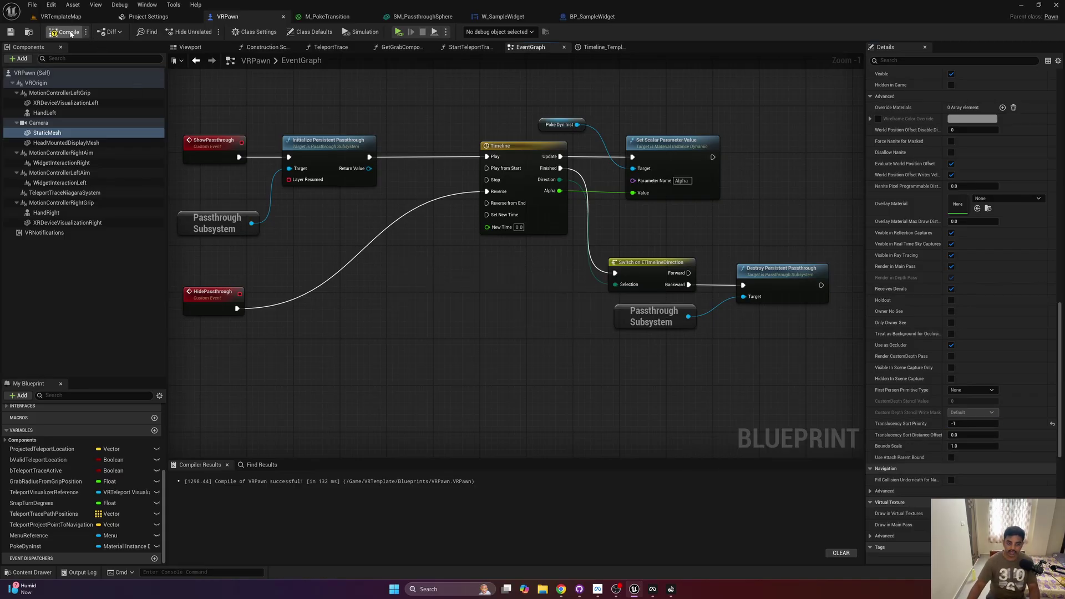
pyautogui.click(67, 18)
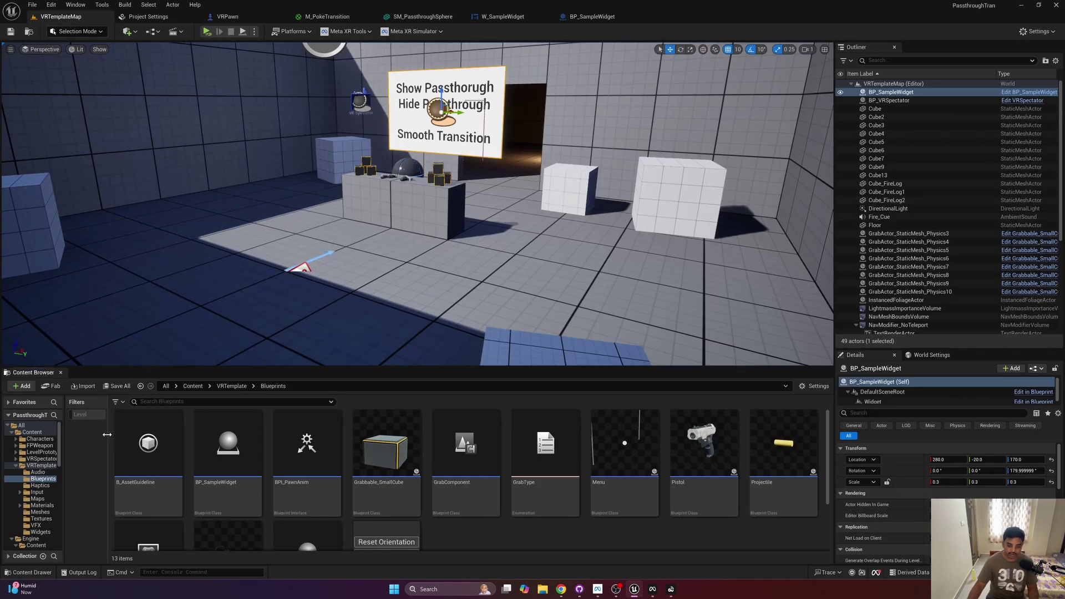
# - Widen the Content Browser's asset filter panel
pyautogui.moveTo(109, 434); pyautogui.dragTo(127, 435)
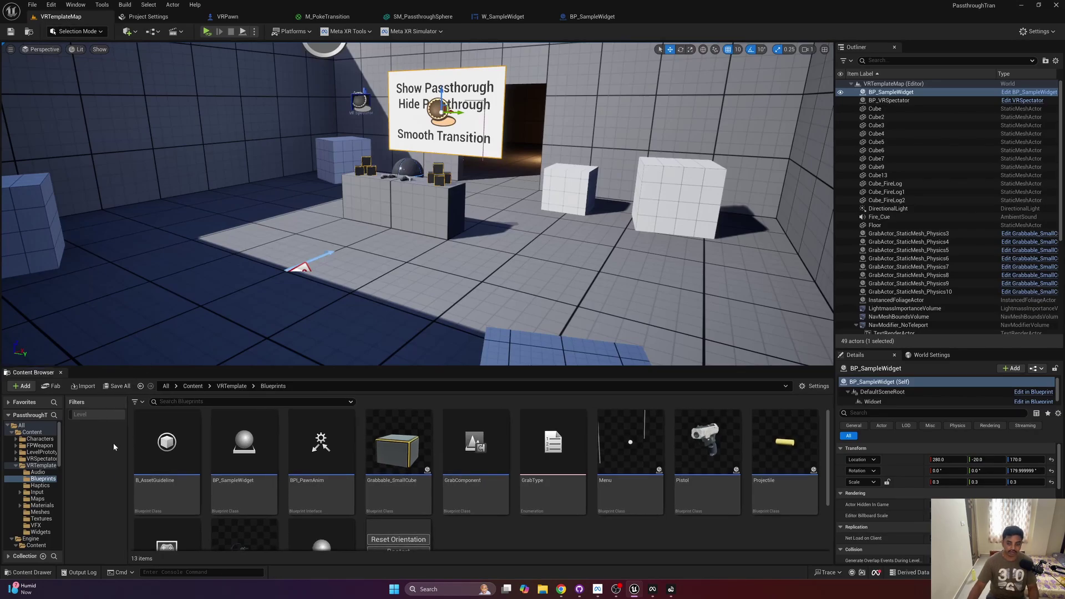